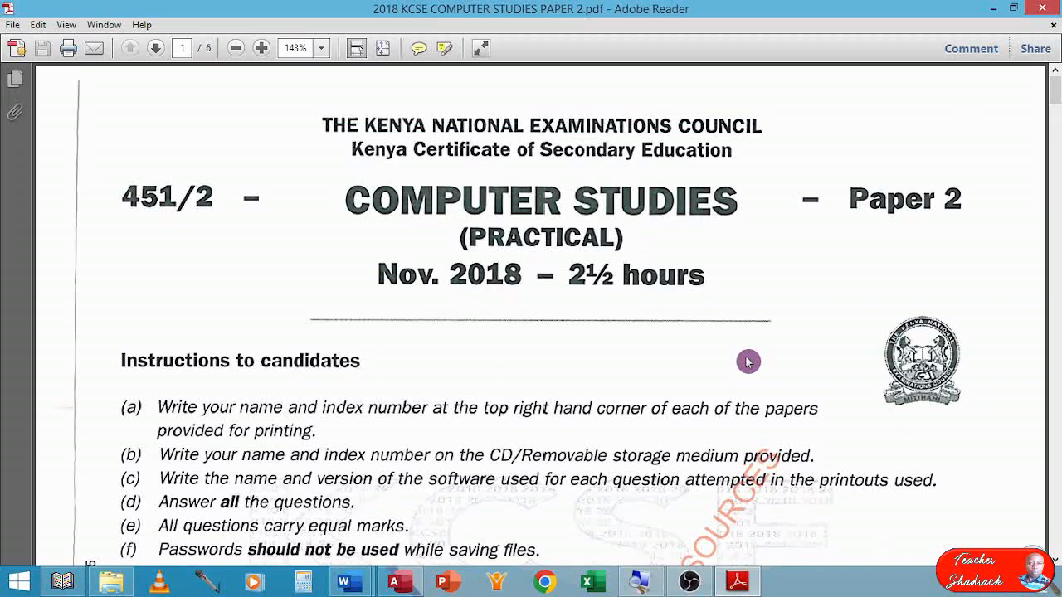
Read the exam paper up to question 1(a), then switch to Access and start a new blank database.
{"action": "scroll", "coordinate": [742, 374], "scroll_direction": "down", "scroll_amount": 5}
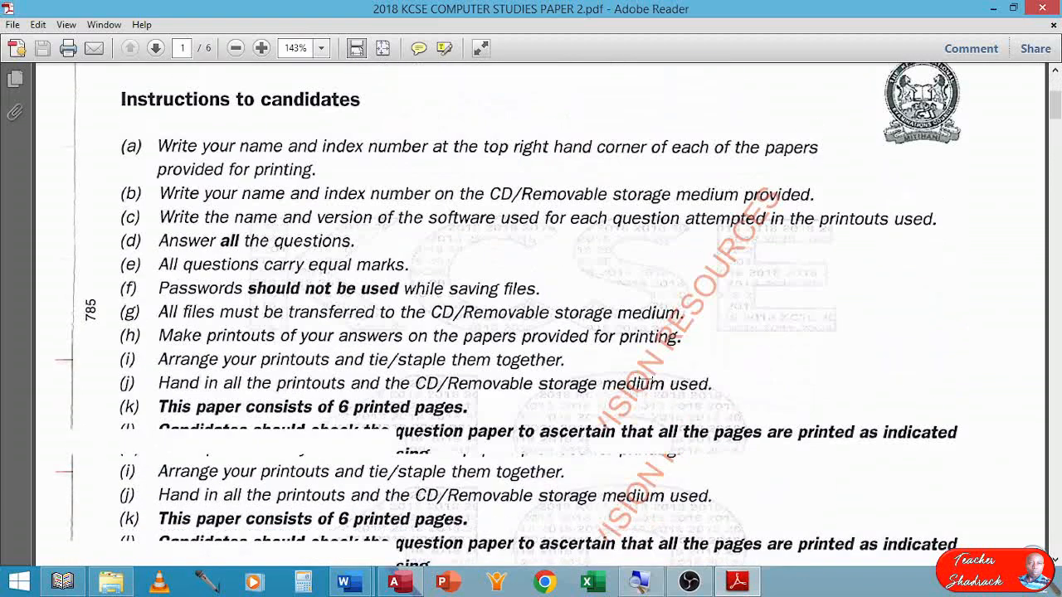
{"action": "scroll", "coordinate": [648, 384], "scroll_direction": "down", "scroll_amount": 9}
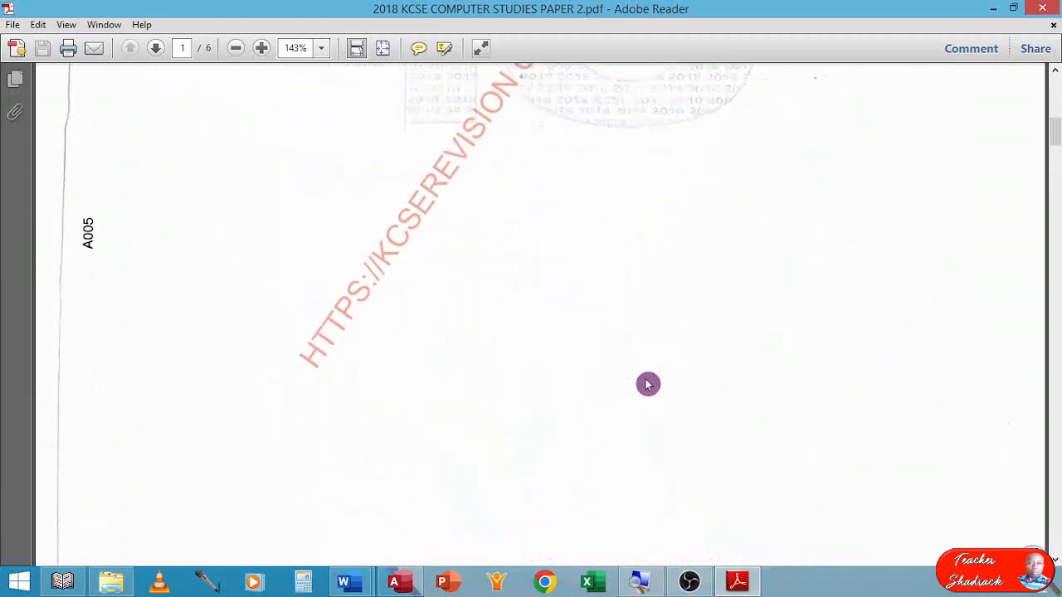
{"action": "scroll", "coordinate": [648, 385], "scroll_direction": "down", "scroll_amount": 15}
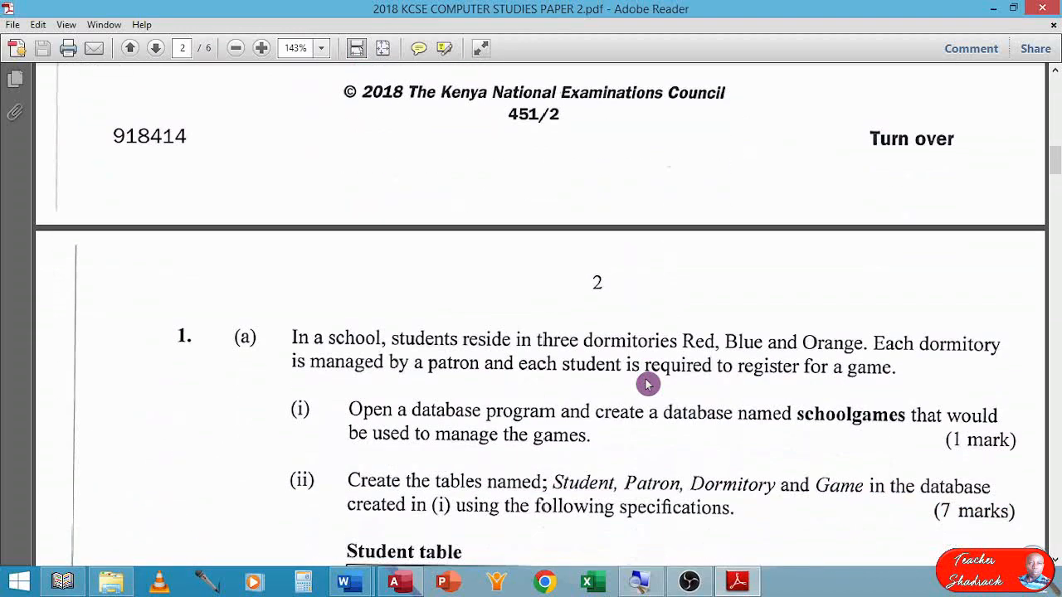
{"action": "scroll", "coordinate": [648, 385], "scroll_direction": "down", "scroll_amount": 4}
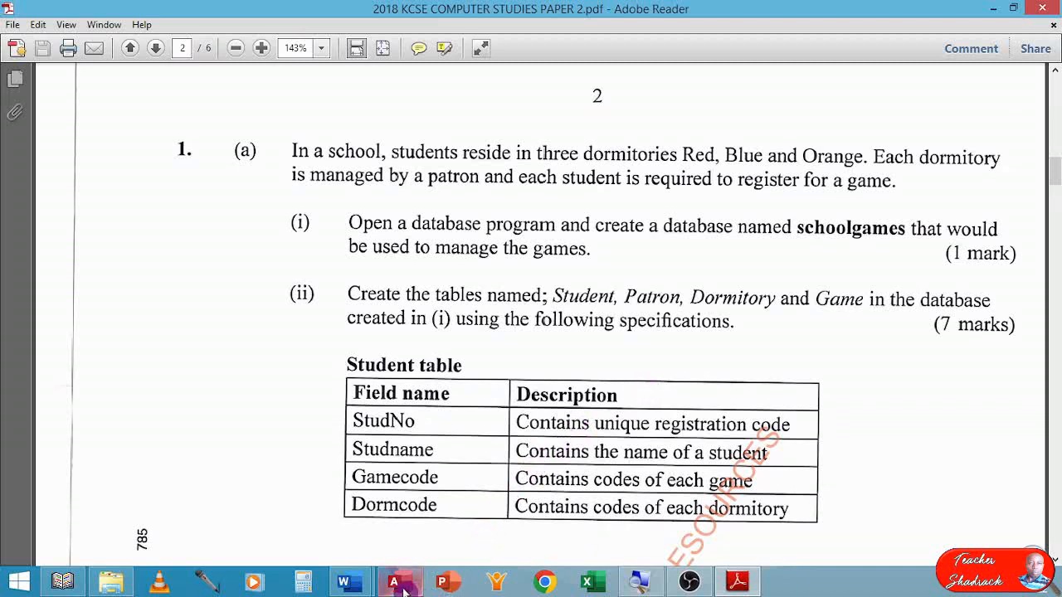
{"action": "mouse_move", "coordinate": [399, 589]}
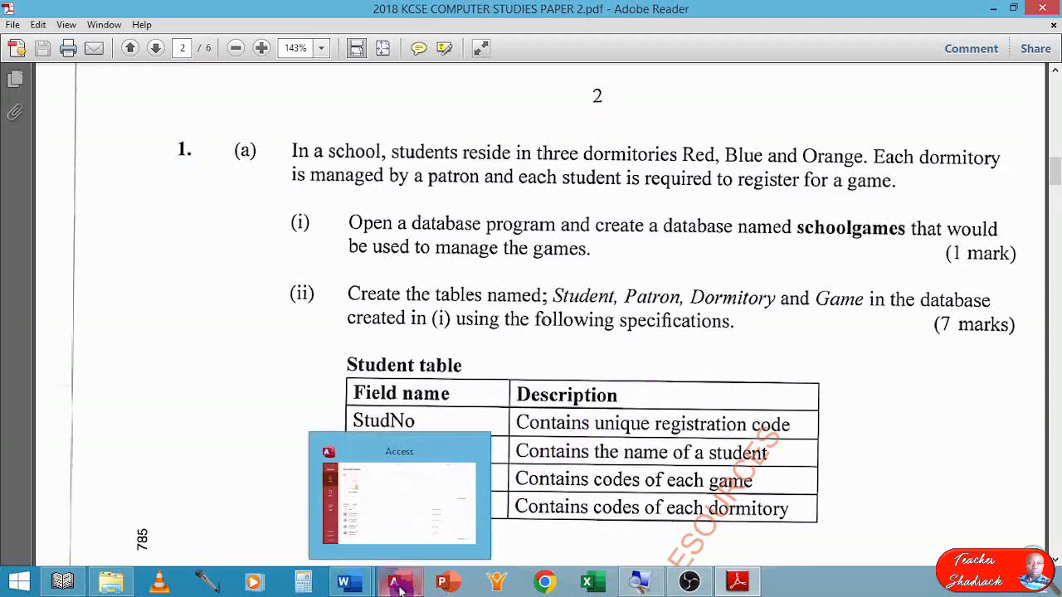
{"action": "left_click", "coordinate": [399, 586]}
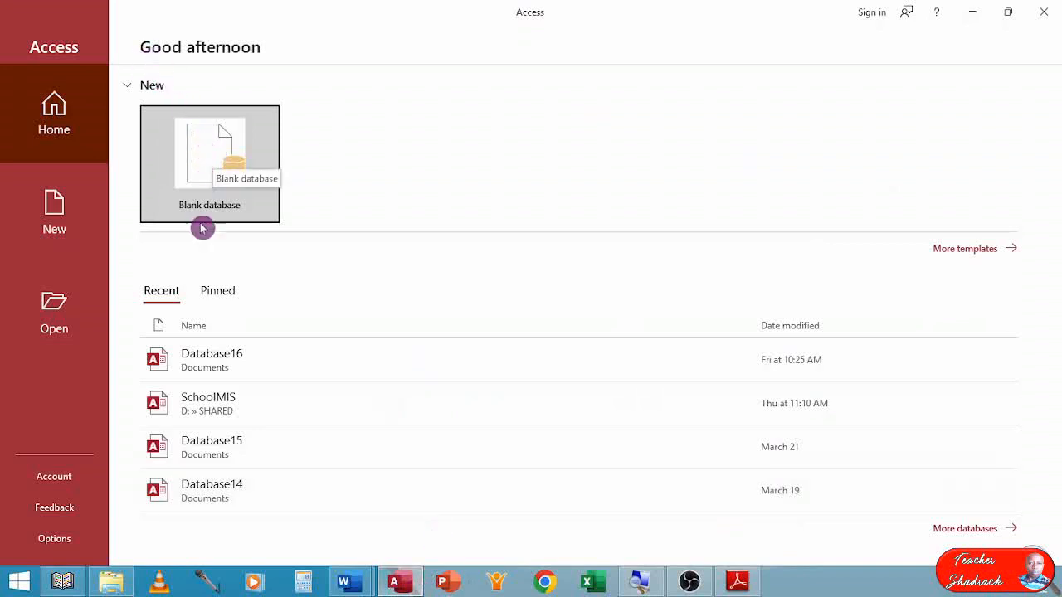
{"action": "left_click", "coordinate": [205, 162]}
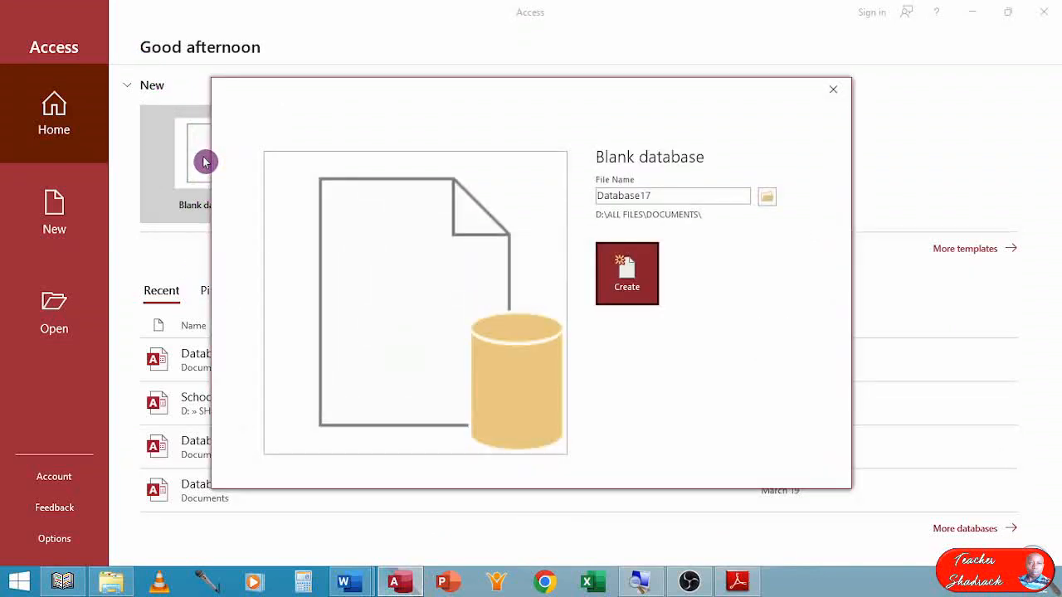
Replace the suggested file name of the blank database with schoolgames.
{"action": "left_click", "coordinate": [677, 191]}
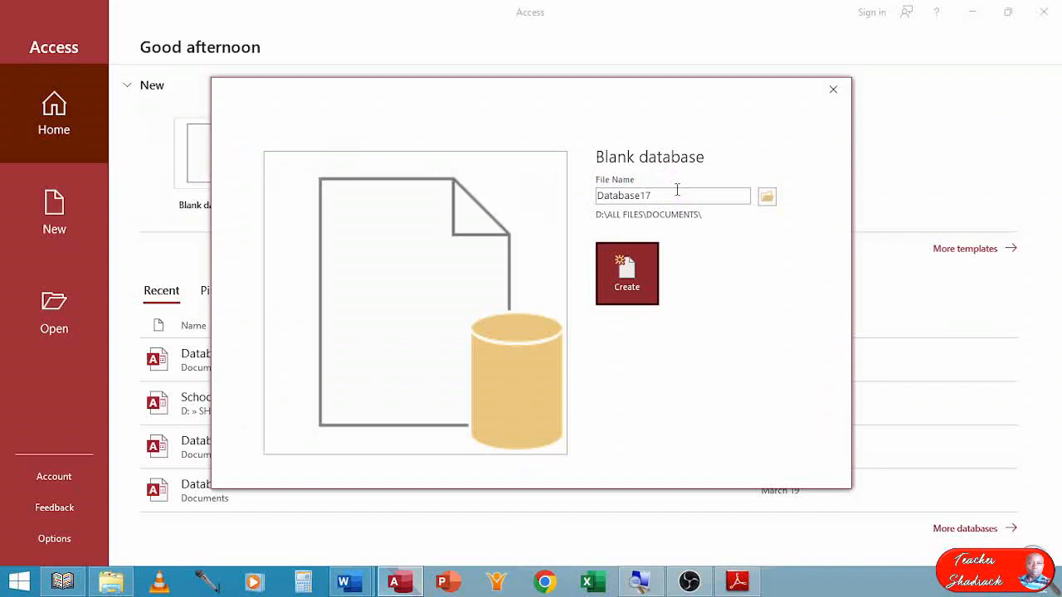
{"action": "double_click", "coordinate": [677, 190]}
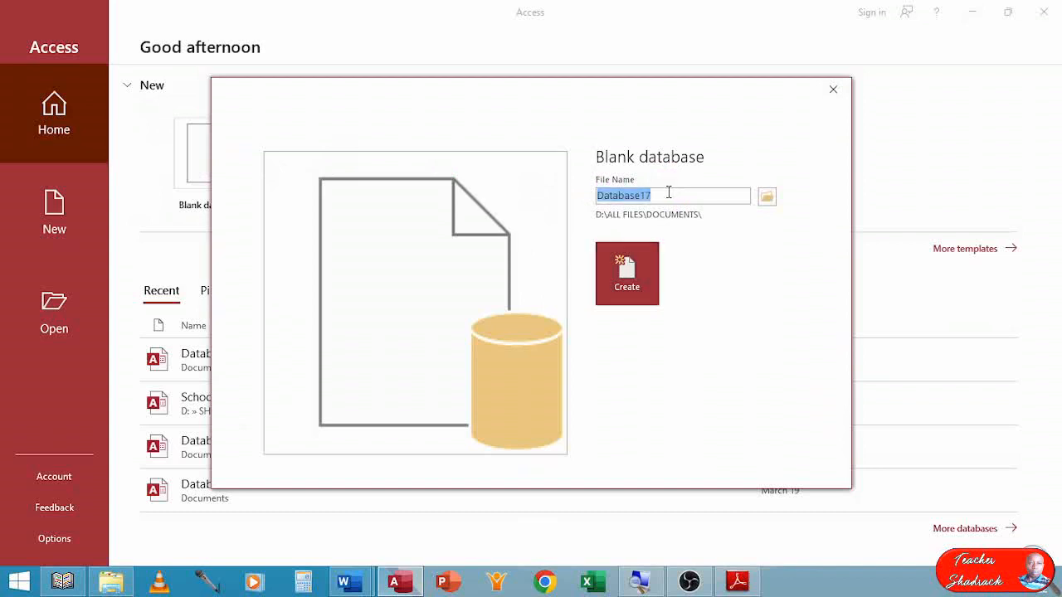
{"action": "key", "text": "BackSpace"}
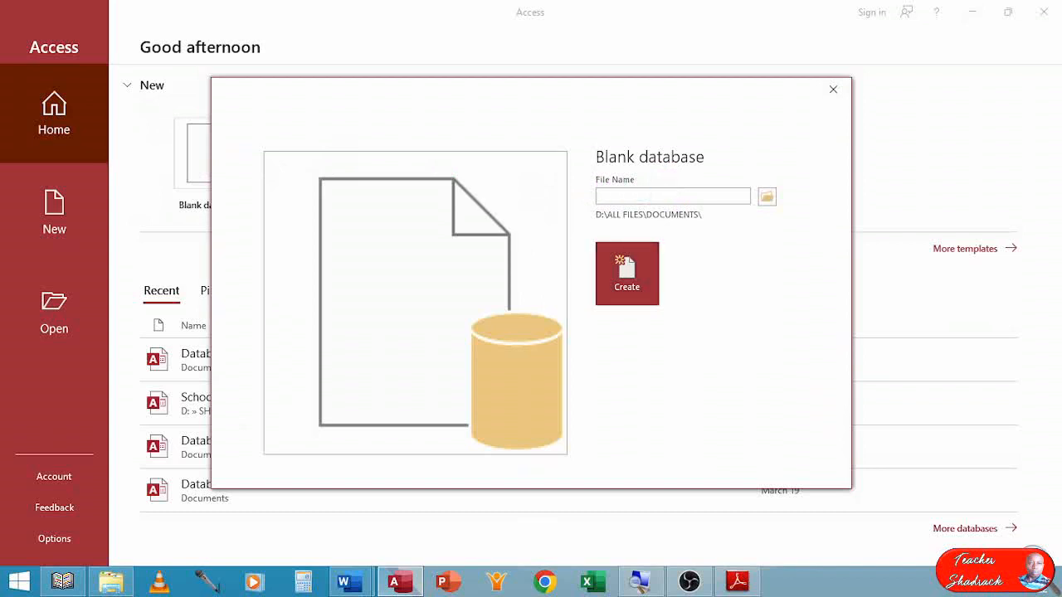
{"action": "type", "text": "schoolgames"}
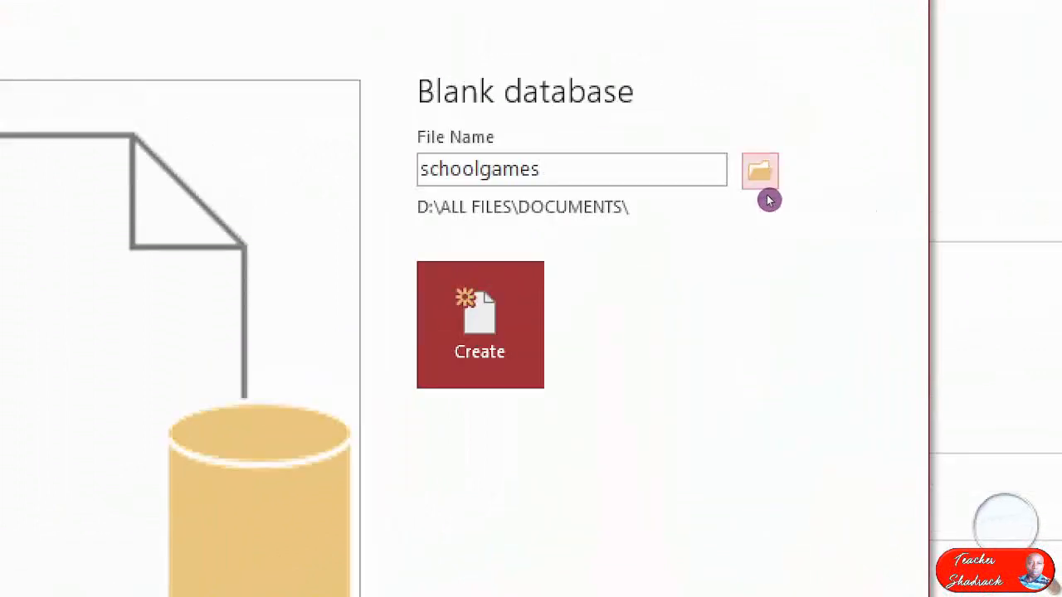
Browse for a save location and create a folder named KCSE 2018 PP2 on the Desktop.
{"action": "left_click", "coordinate": [767, 196]}
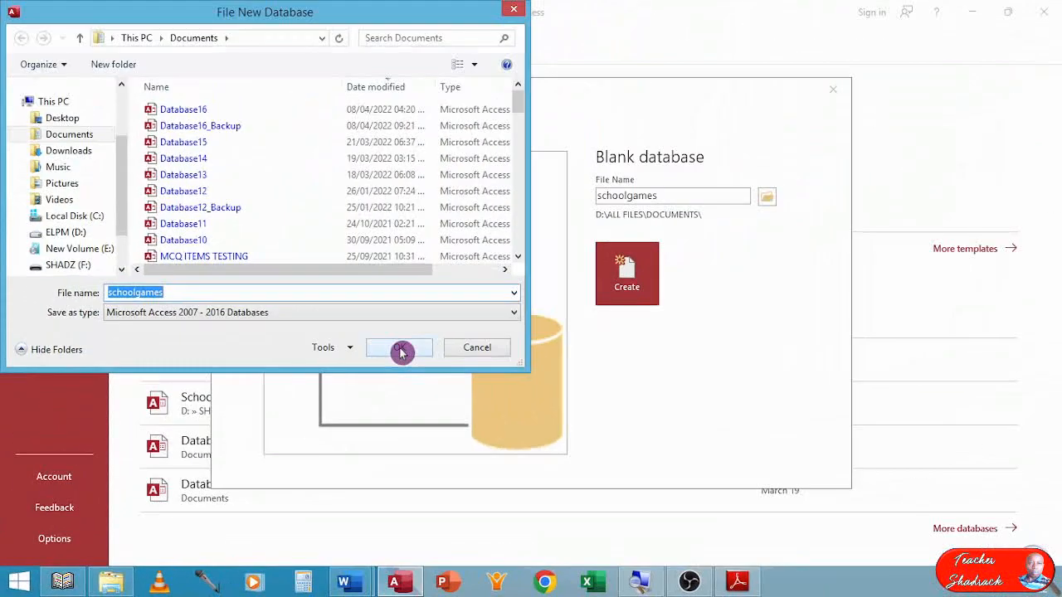
{"action": "left_click", "coordinate": [61, 119]}
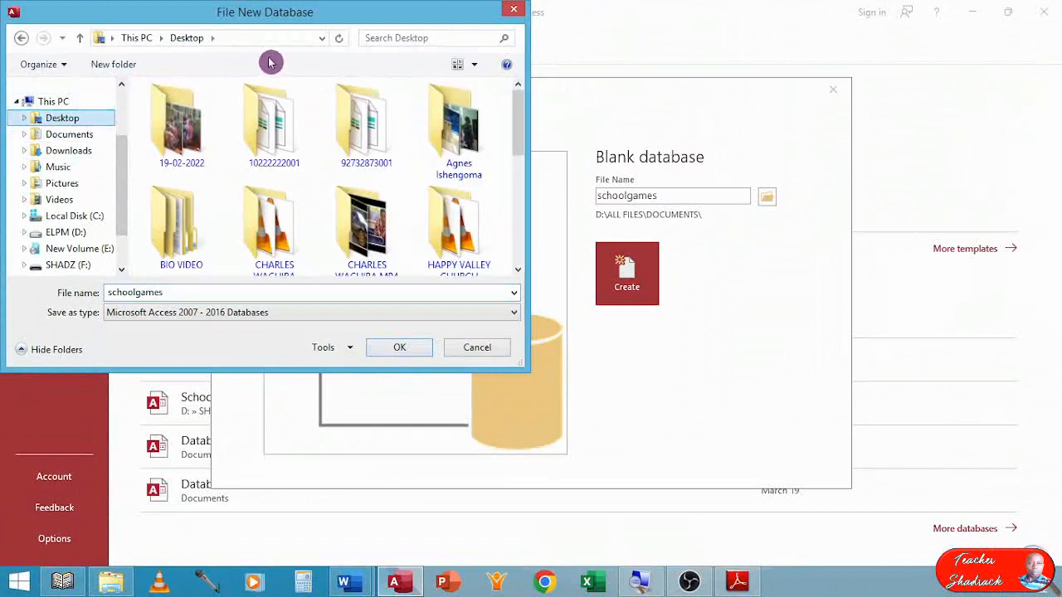
{"action": "left_click", "coordinate": [122, 66]}
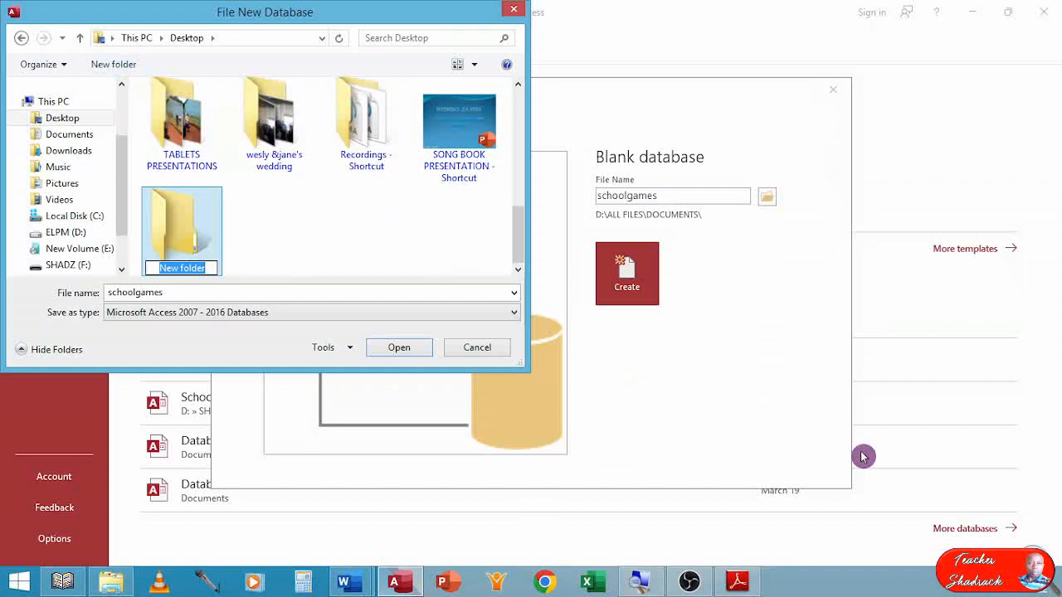
{"action": "type", "text": "K"}
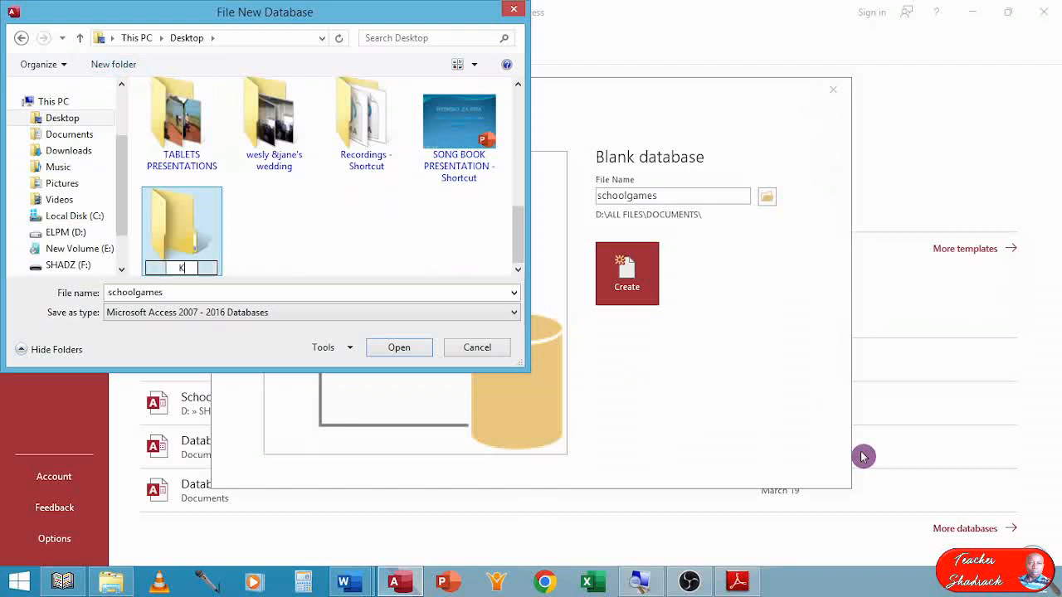
{"action": "type", "text": "CSE 20"}
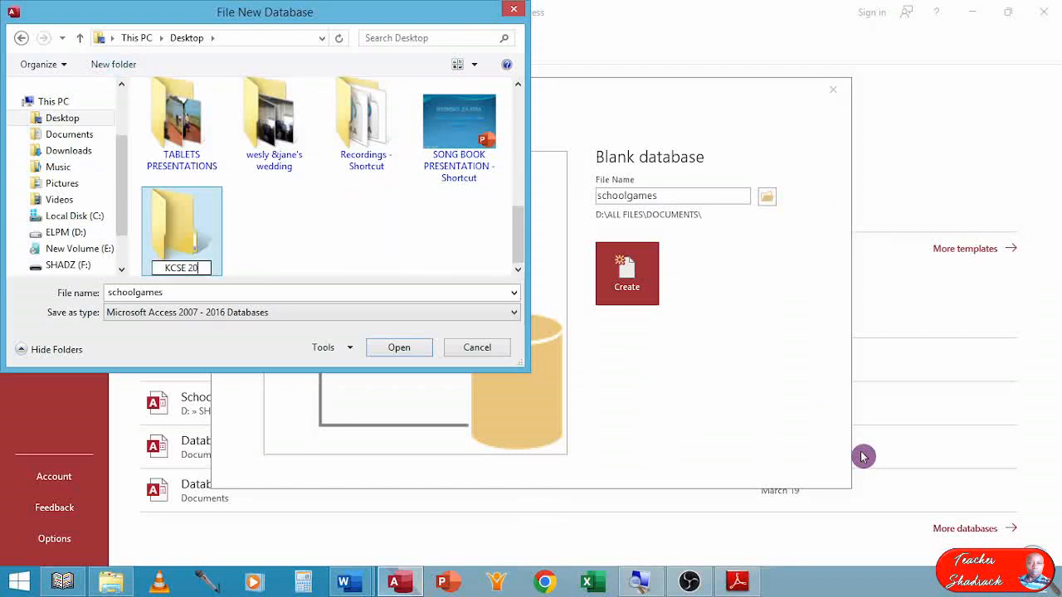
{"action": "type", "text": "18 PP"}
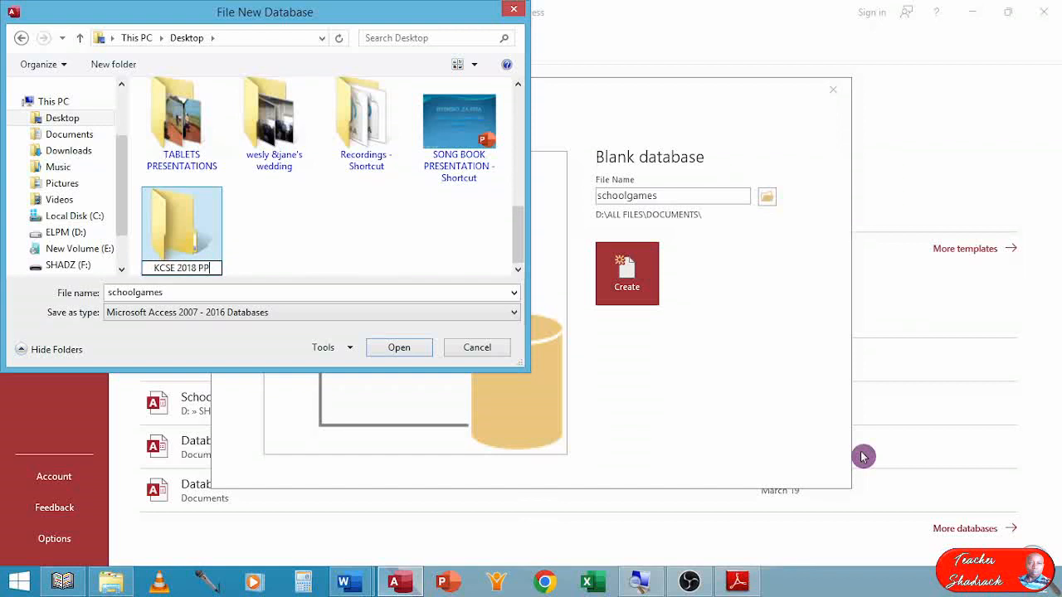
{"action": "type", "text": "2"}
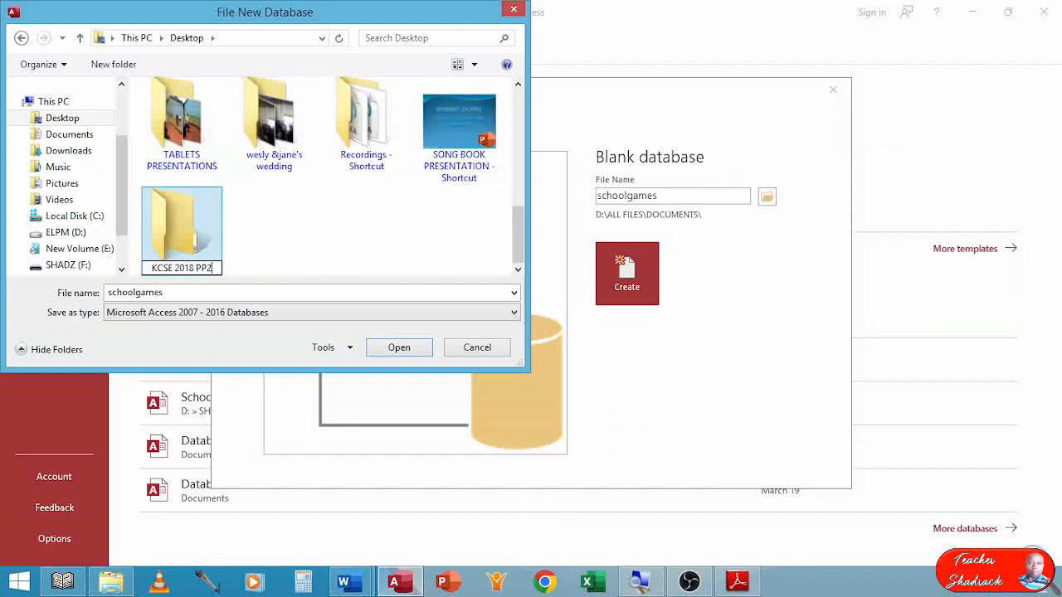
{"action": "key", "text": "Return"}
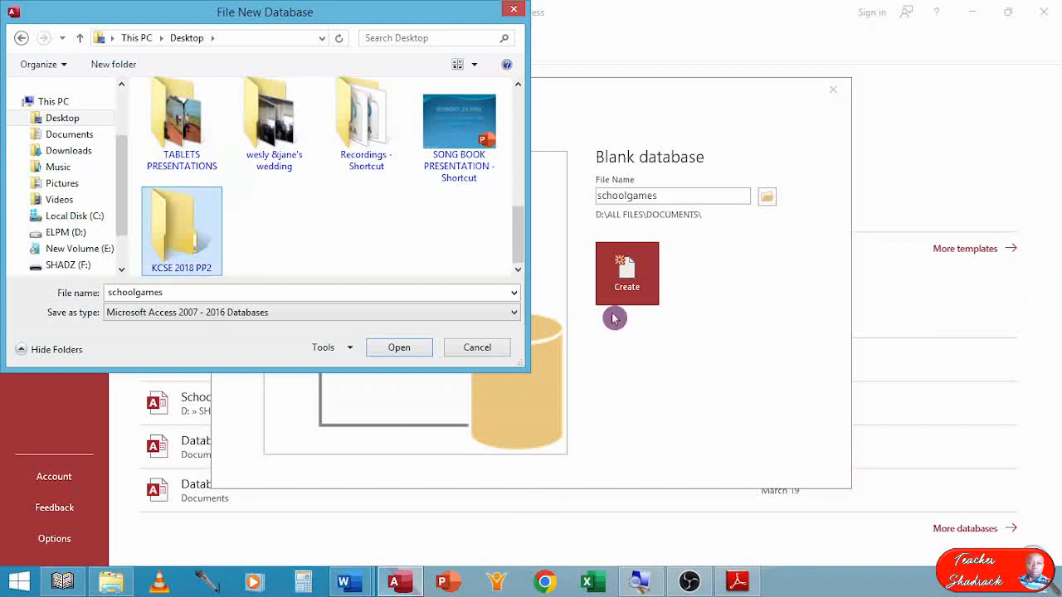
Choose the KCSE 2018 PP2 folder as the save location and create the schoolgames database there.
{"action": "double_click", "coordinate": [178, 241]}
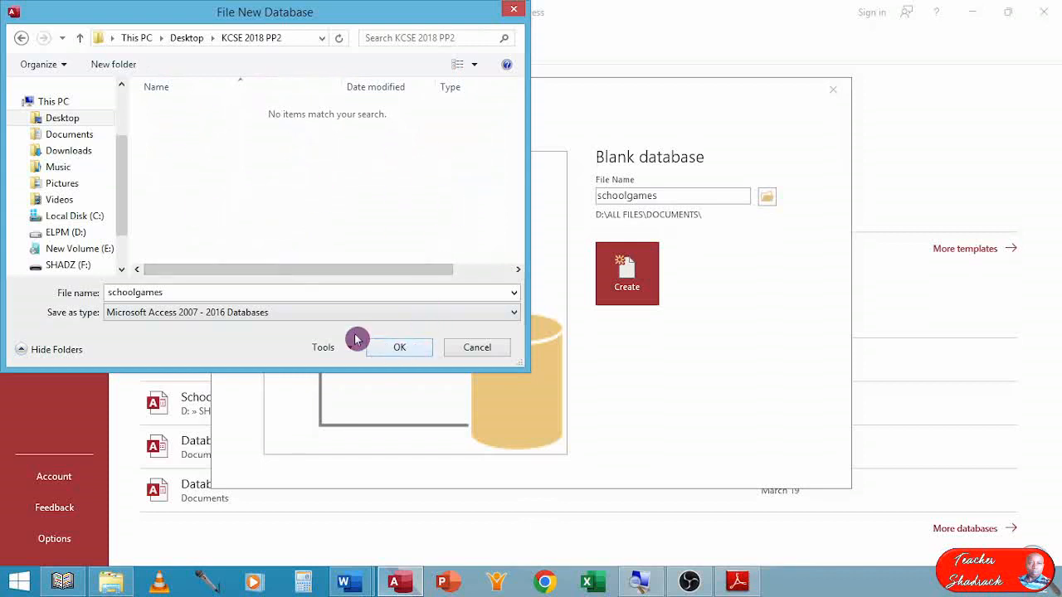
{"action": "left_click", "coordinate": [403, 349]}
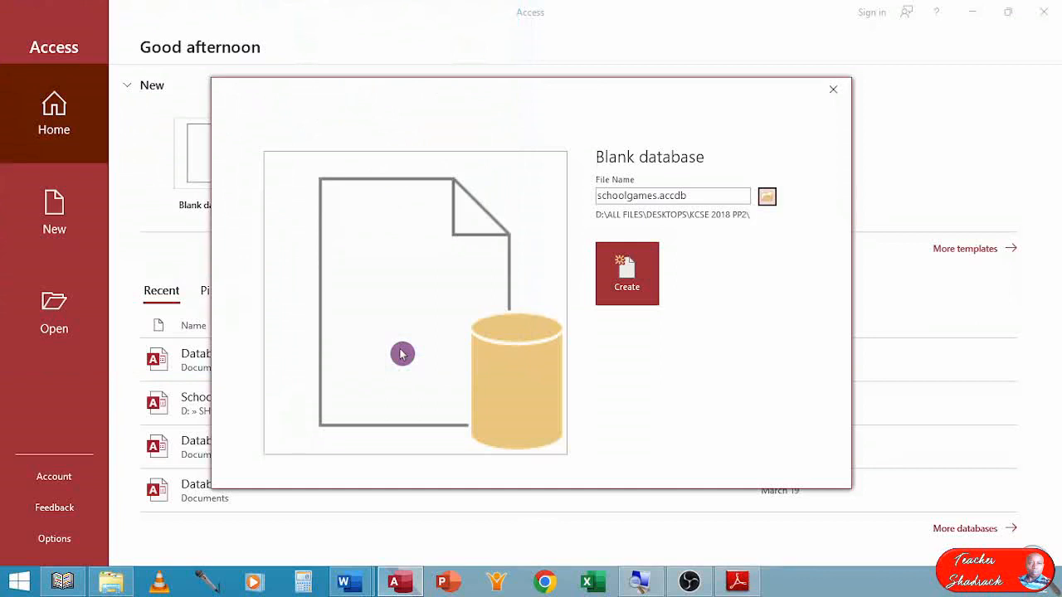
{"action": "left_click", "coordinate": [639, 274]}
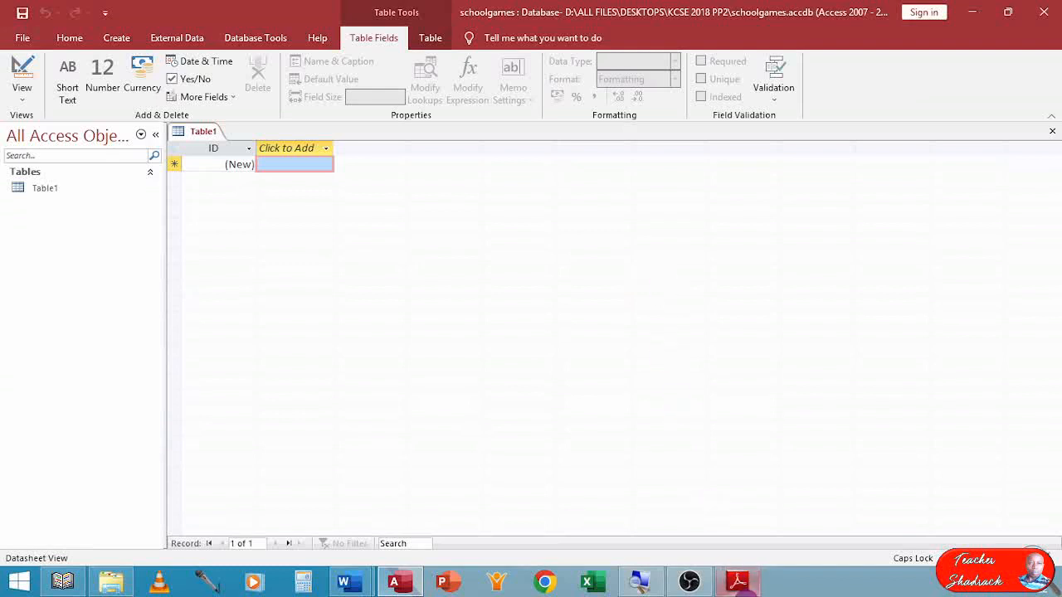
Switch to the exam paper in Adobe Reader and examine the field specifications of the Student, Patron, Dormitory and Game tables.
{"action": "left_click", "coordinate": [737, 581]}
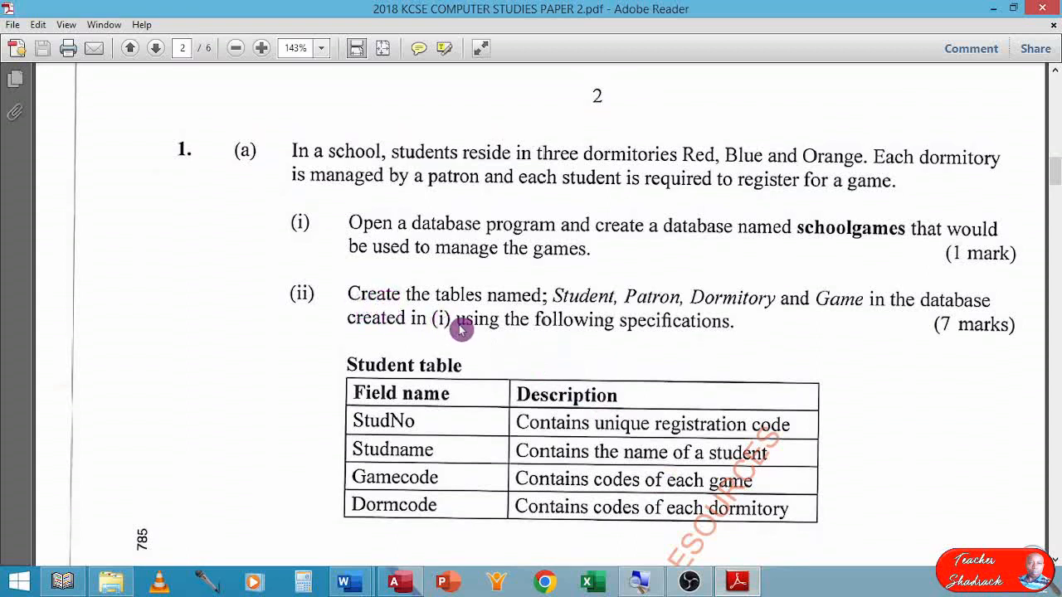
{"action": "scroll", "coordinate": [462, 327], "scroll_direction": "down", "scroll_amount": 1}
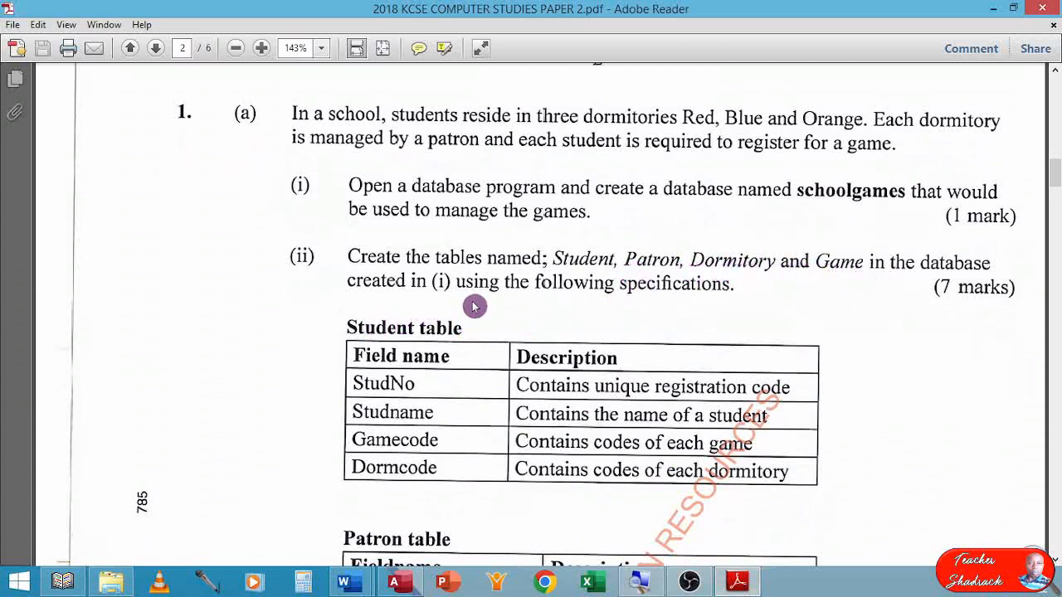
{"action": "scroll", "coordinate": [498, 301], "scroll_direction": "down", "scroll_amount": 1}
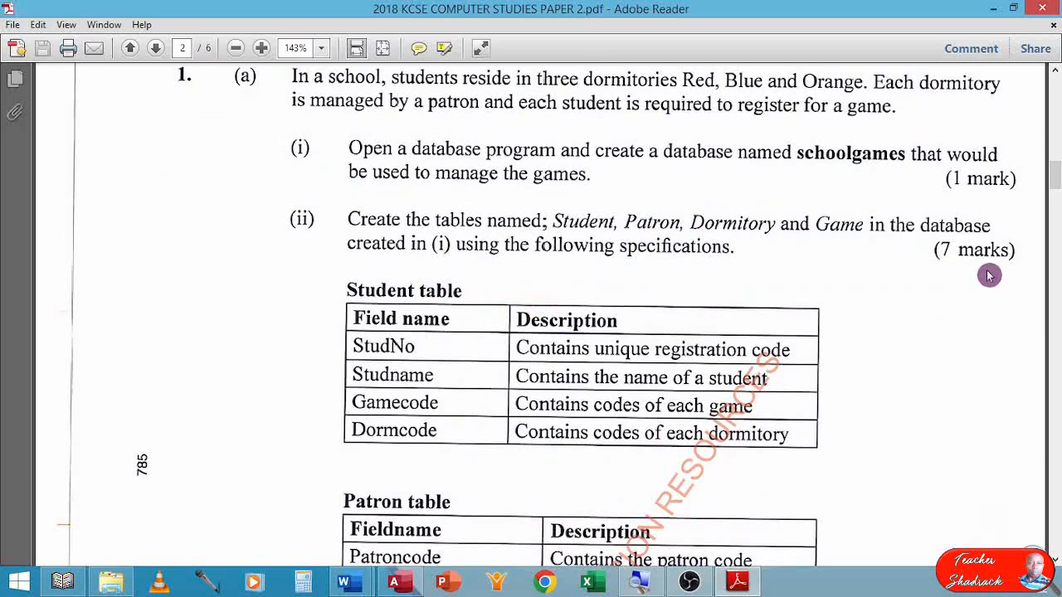
{"action": "scroll", "coordinate": [598, 292], "scroll_direction": "down", "scroll_amount": 1}
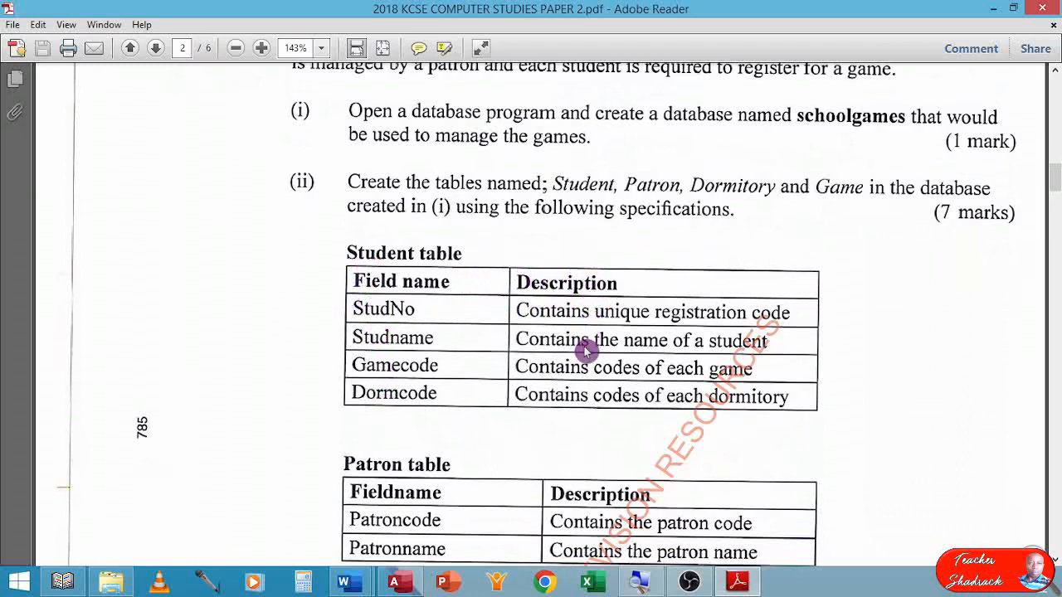
{"action": "scroll", "coordinate": [579, 413], "scroll_direction": "down", "scroll_amount": 4}
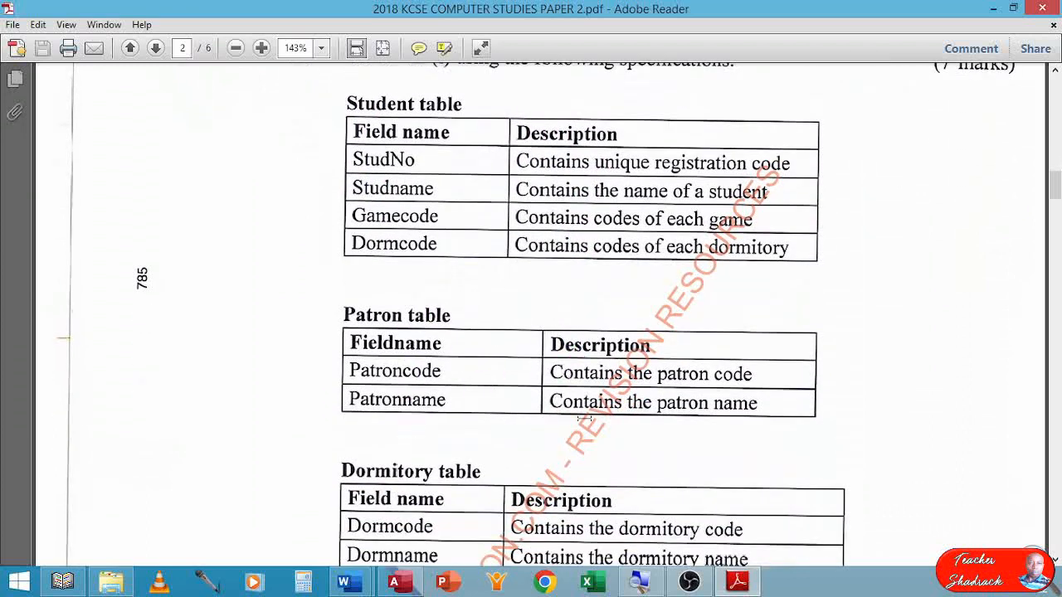
{"action": "scroll", "coordinate": [348, 399], "scroll_direction": "down", "scroll_amount": 2}
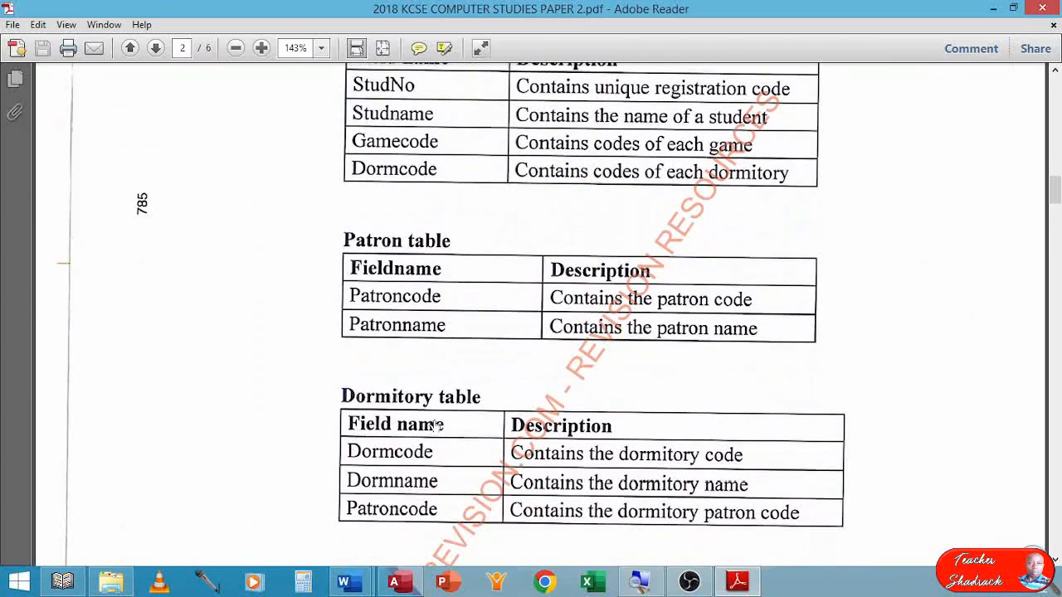
{"action": "scroll", "coordinate": [586, 434], "scroll_direction": "down", "scroll_amount": 4}
{"action": "scroll", "coordinate": [590, 433], "scroll_direction": "down", "scroll_amount": 3}
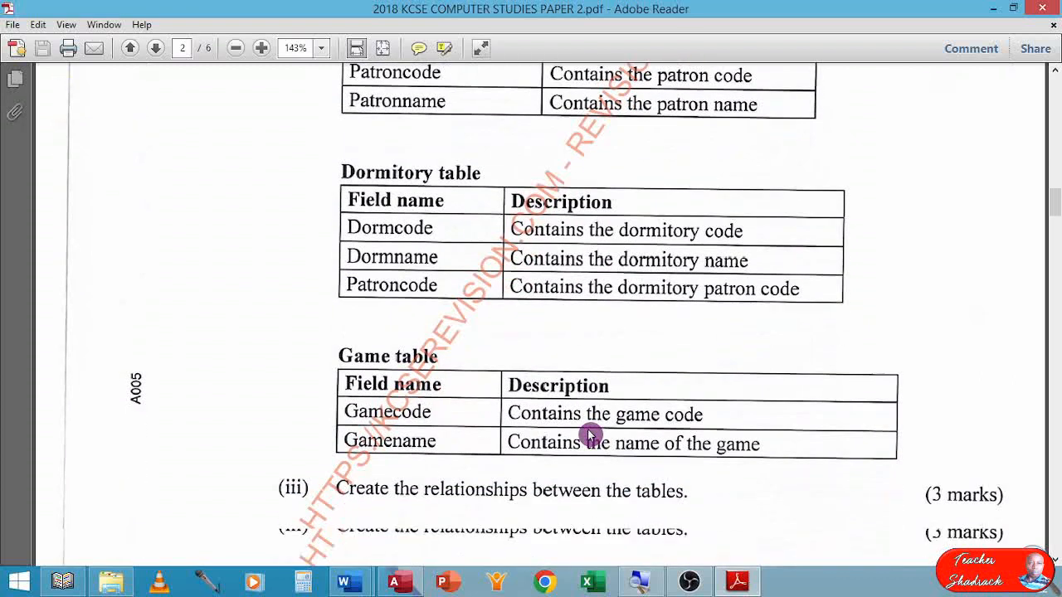
{"action": "scroll", "coordinate": [618, 426], "scroll_direction": "up", "scroll_amount": 15}
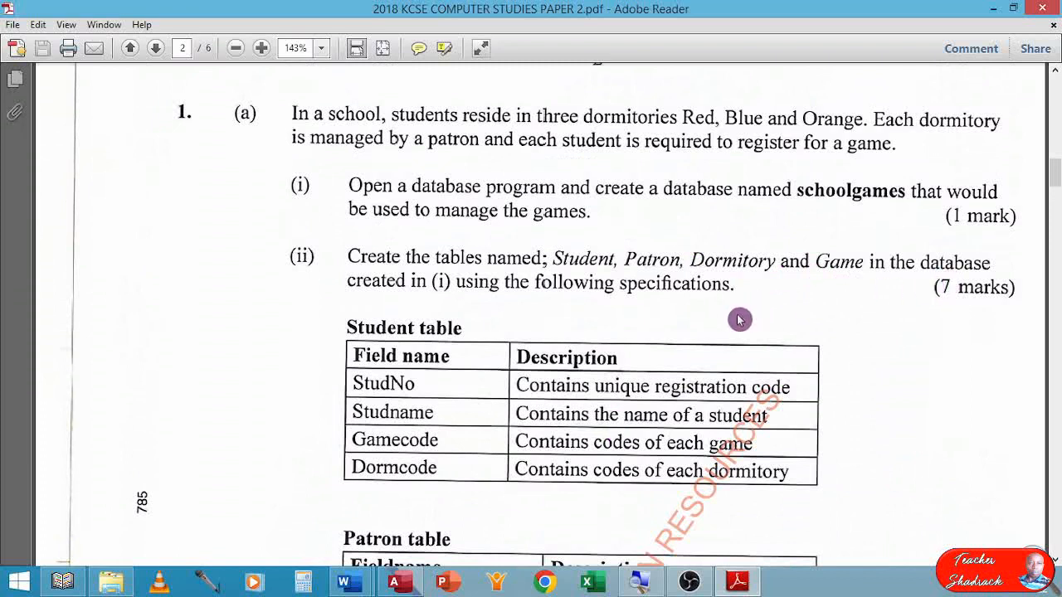
{"action": "scroll", "coordinate": [739, 321], "scroll_direction": "down", "scroll_amount": 1}
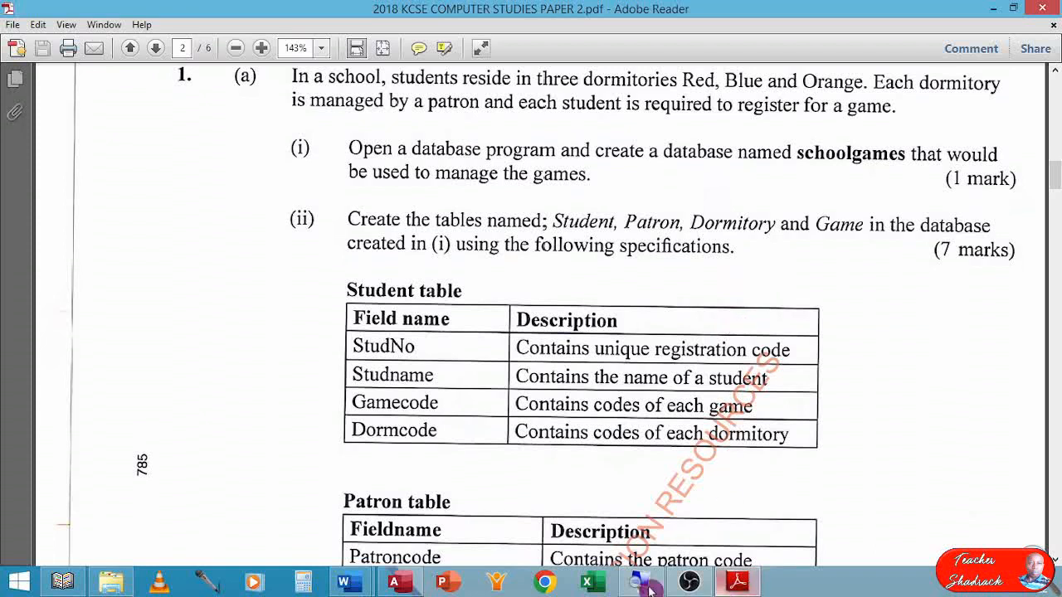
Switch back to the schoolgames database in Access and close the default empty table.
{"action": "mouse_move", "coordinate": [398, 591]}
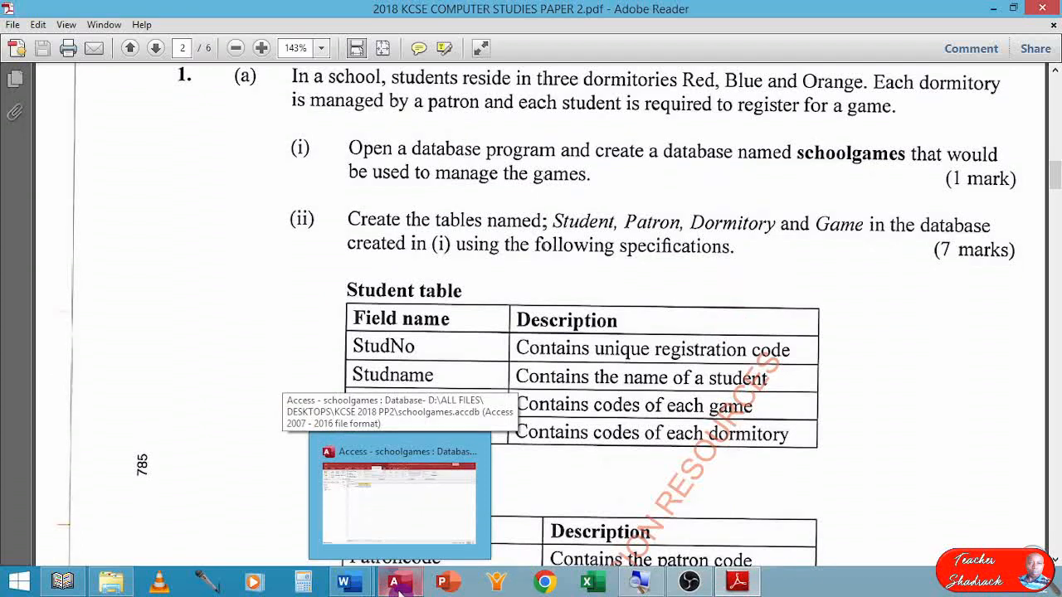
{"action": "left_click", "coordinate": [399, 587]}
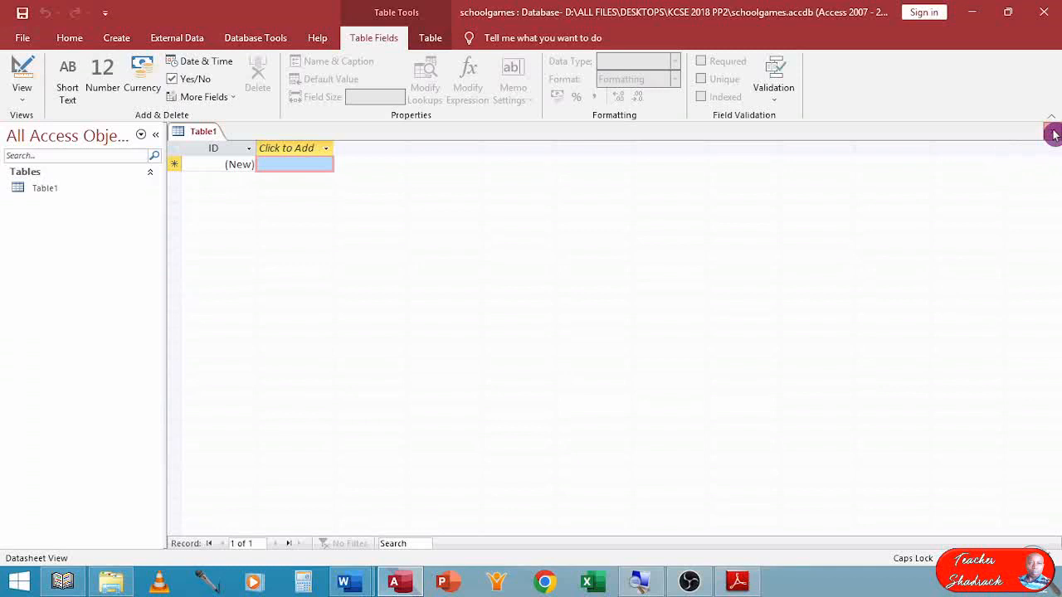
{"action": "left_click", "coordinate": [1052, 135]}
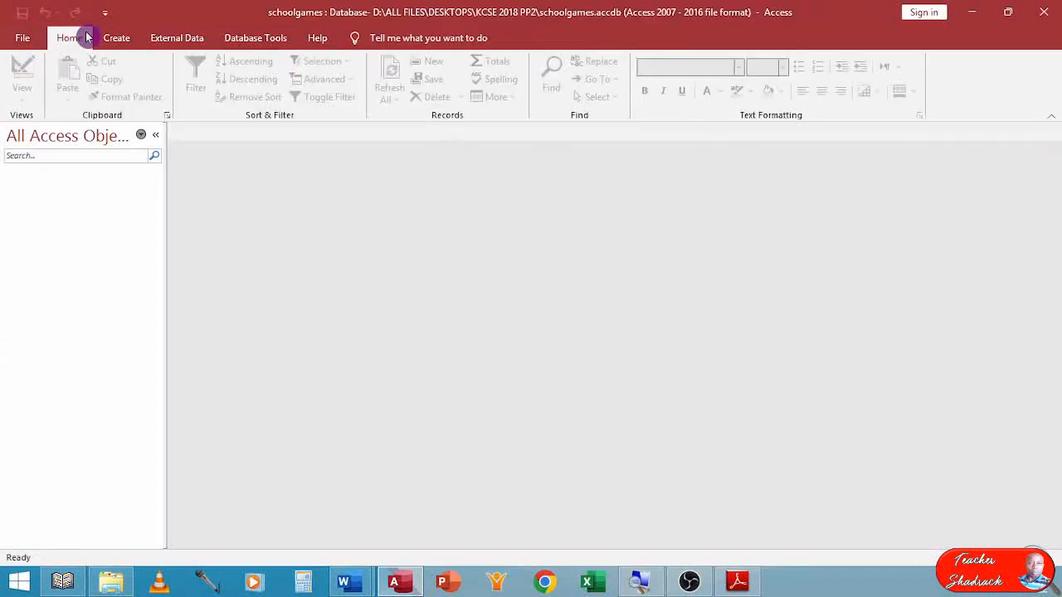
Create a new table in Design view and add the short text fields StudNo and StudName.
{"action": "left_click", "coordinate": [116, 37]}
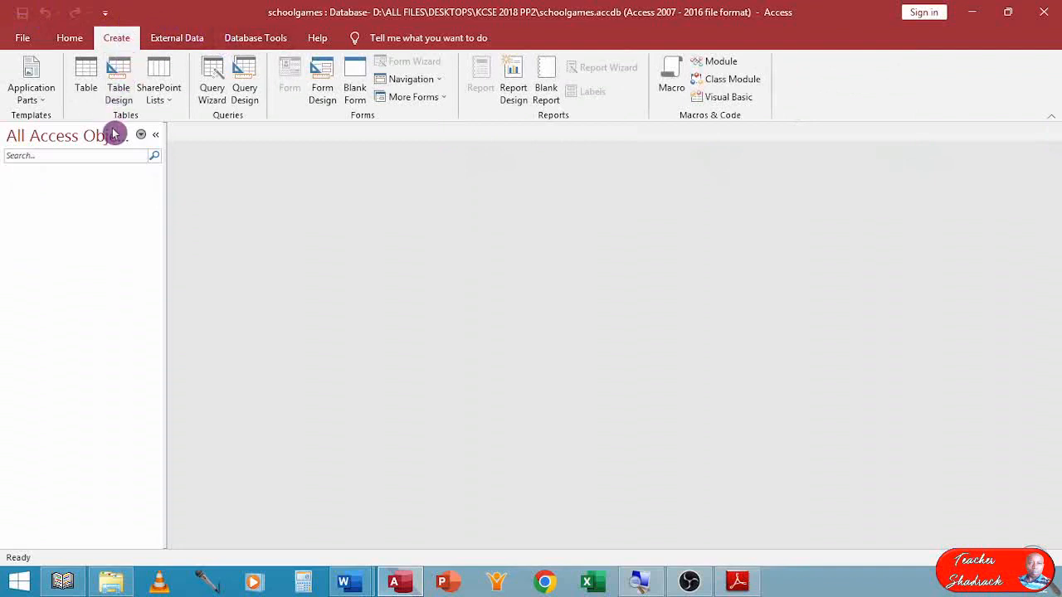
{"action": "left_click", "coordinate": [119, 76]}
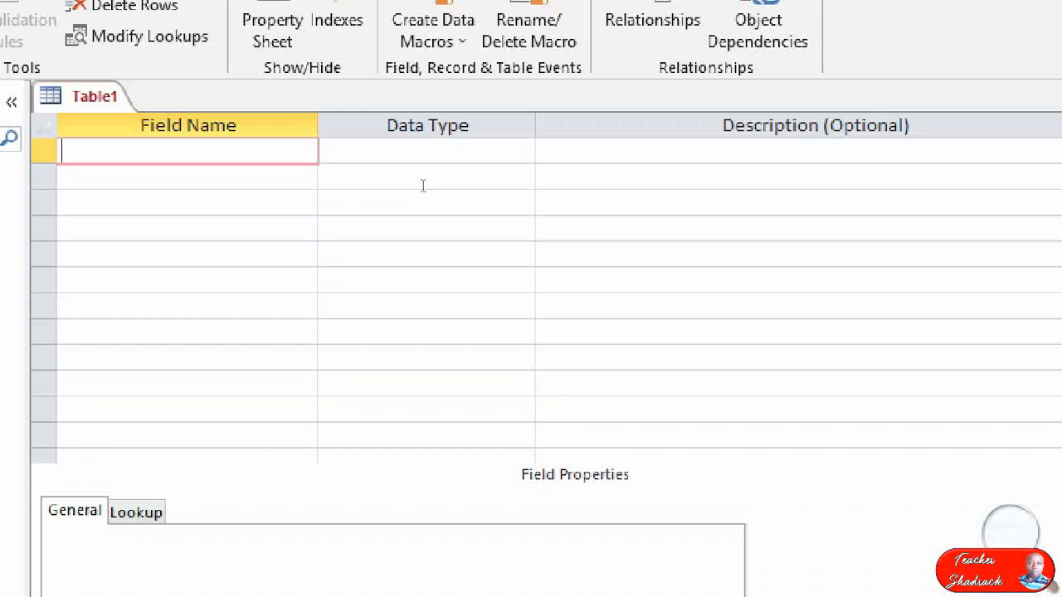
{"action": "type", "text": "StudNo"}
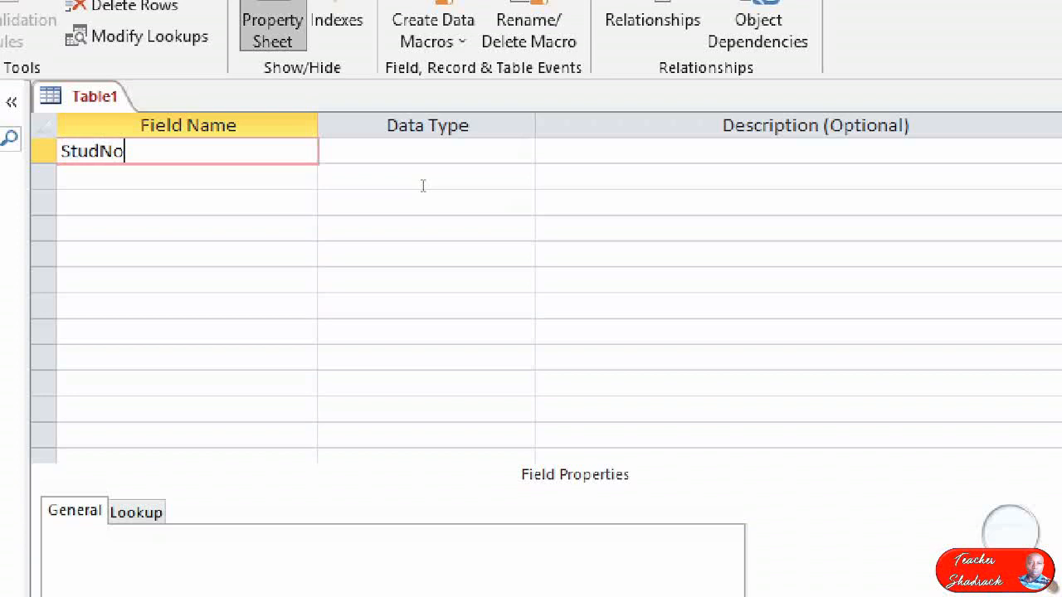
{"action": "key", "text": "Down"}
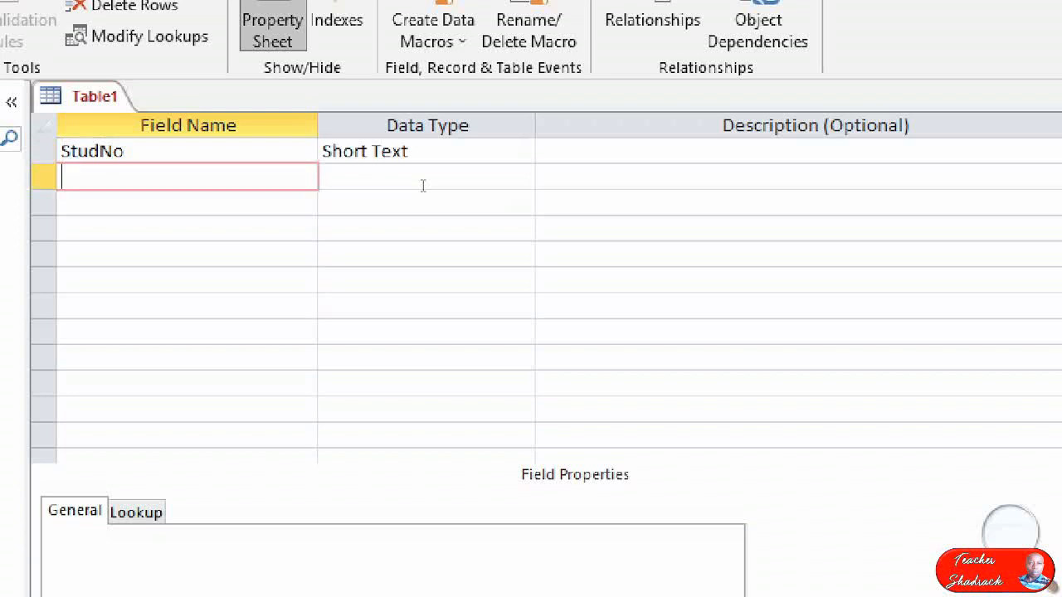
{"action": "type", "text": "StudName"}
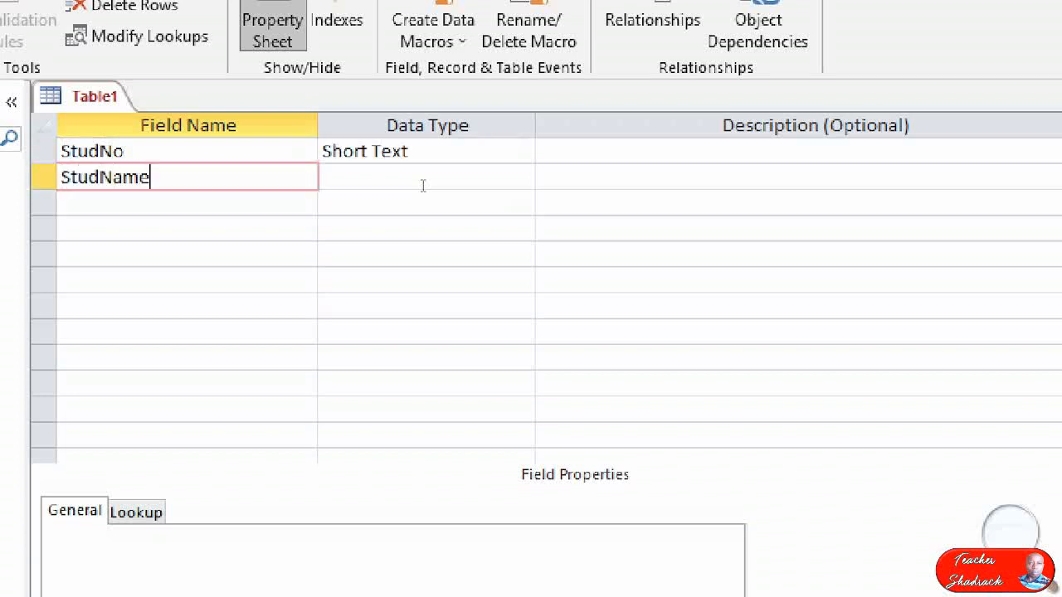
Add the short text fields GameCode and DormCode below StudName in the table design.
{"action": "key", "text": "Down"}
{"action": "type", "text": "G"}
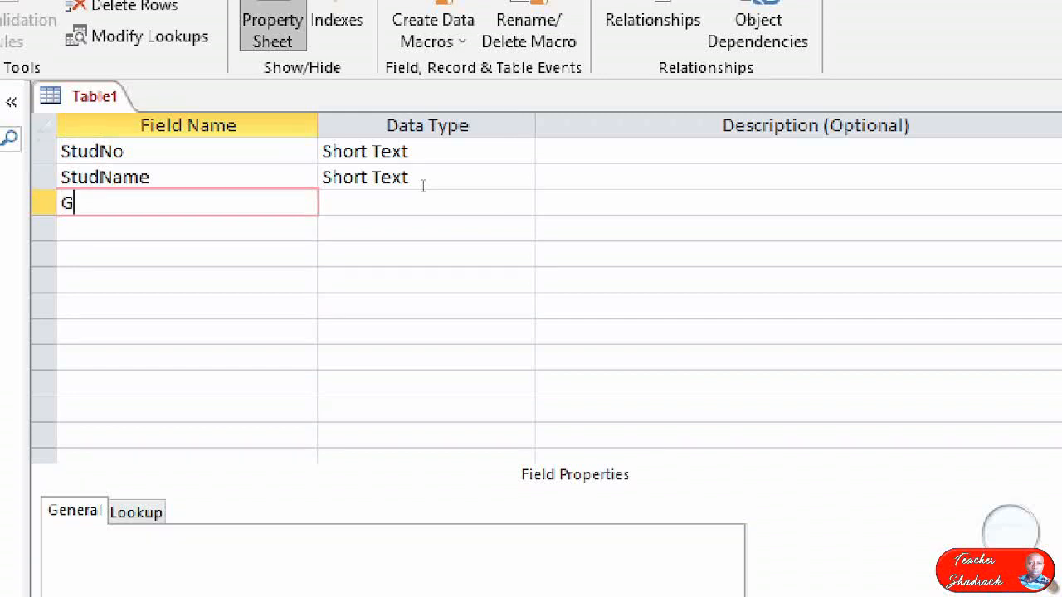
{"action": "type", "text": "ameCode"}
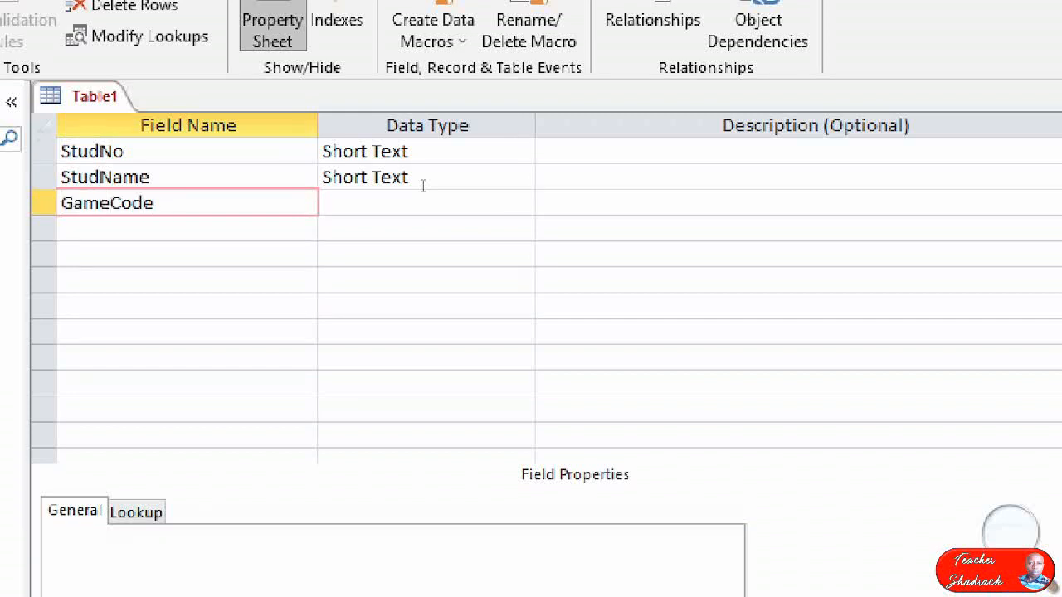
{"action": "key", "text": "Down"}
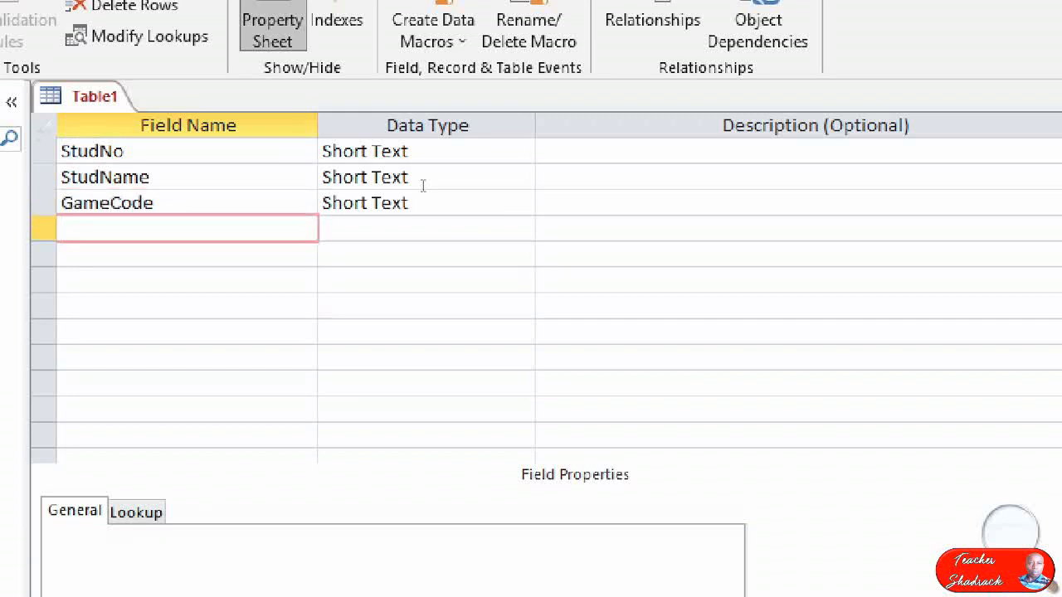
{"action": "type", "text": "DormCode"}
{"action": "key", "text": "Tab"}
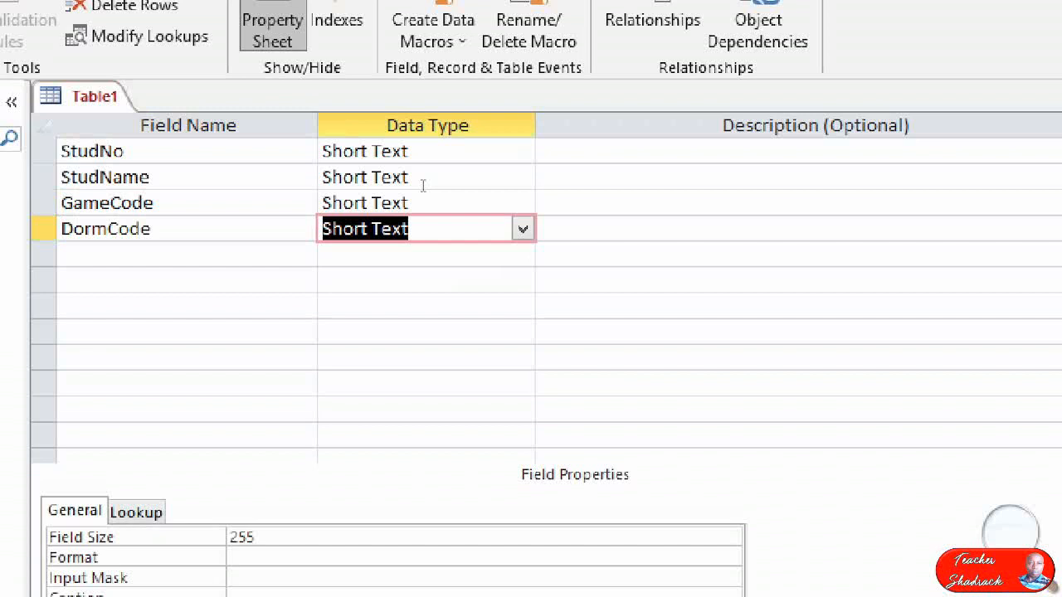
Set the StudNo field as the table's primary key.
{"action": "key", "text": "Up"}
{"action": "key", "text": "Up"}
{"action": "key", "text": "Up"}
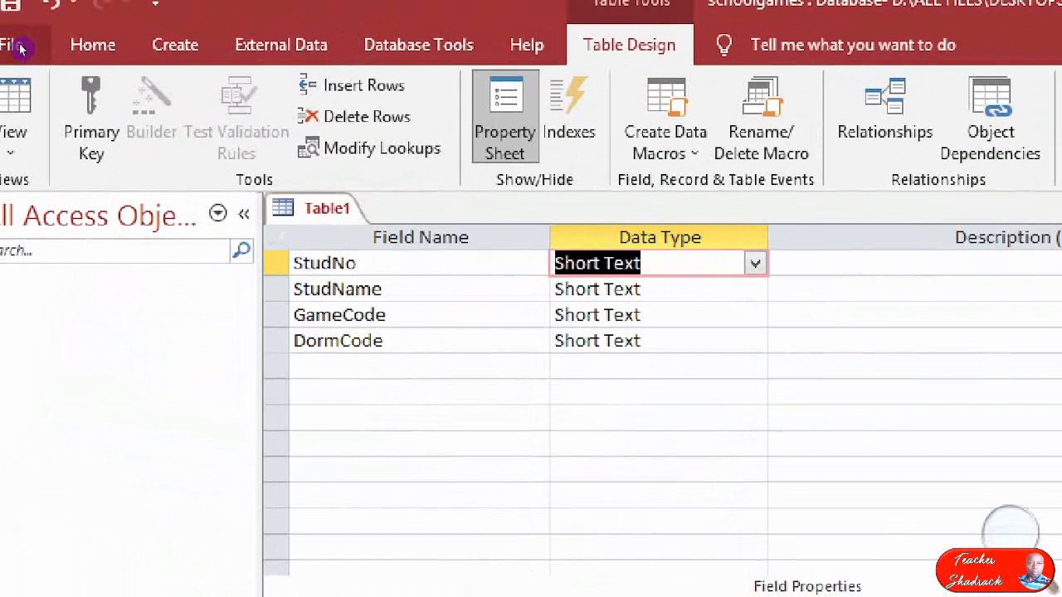
{"action": "left_click", "coordinate": [75, 78]}
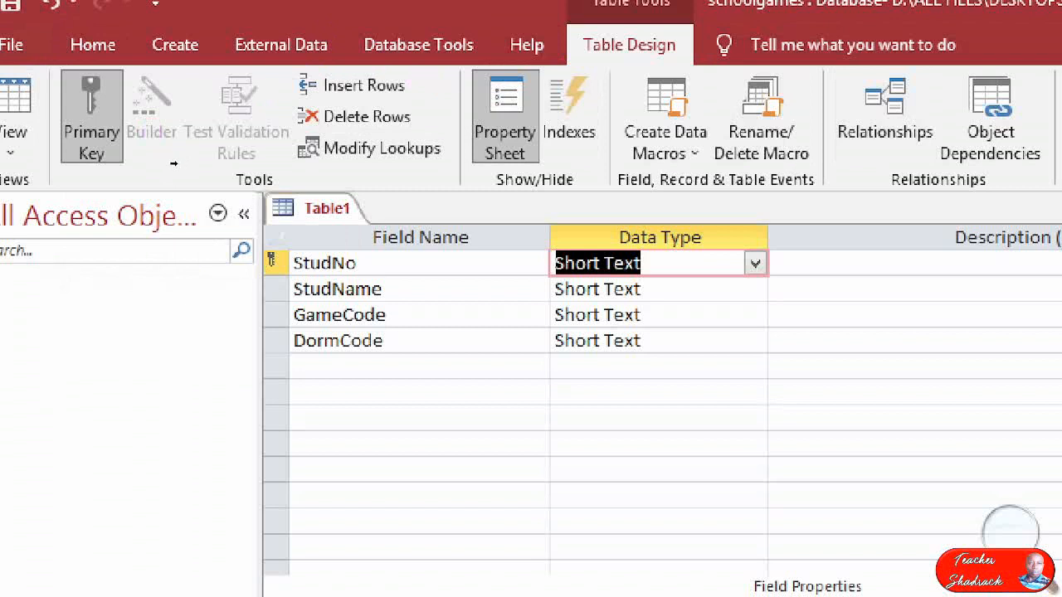
{"action": "right_click", "coordinate": [274, 265]}
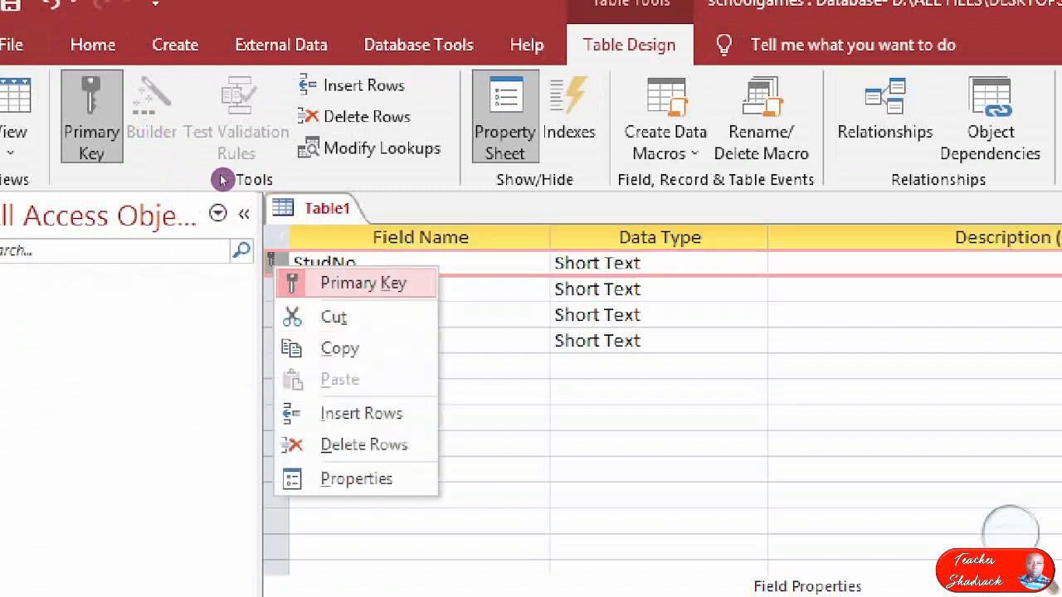
{"action": "left_click", "coordinate": [365, 282]}
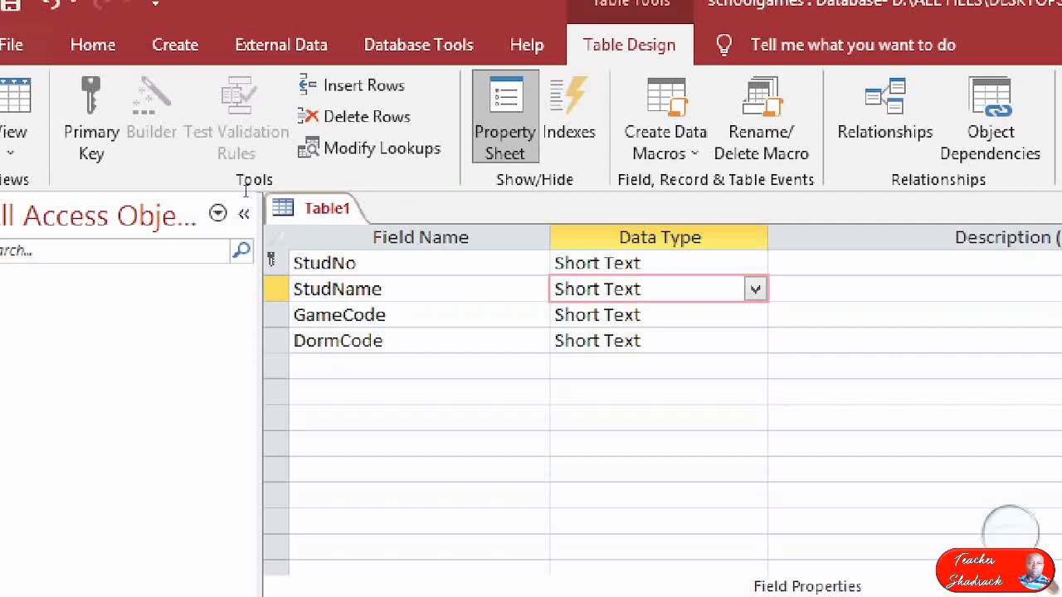
{"action": "left_click", "coordinate": [388, 315]}
{"action": "left_click", "coordinate": [392, 341]}
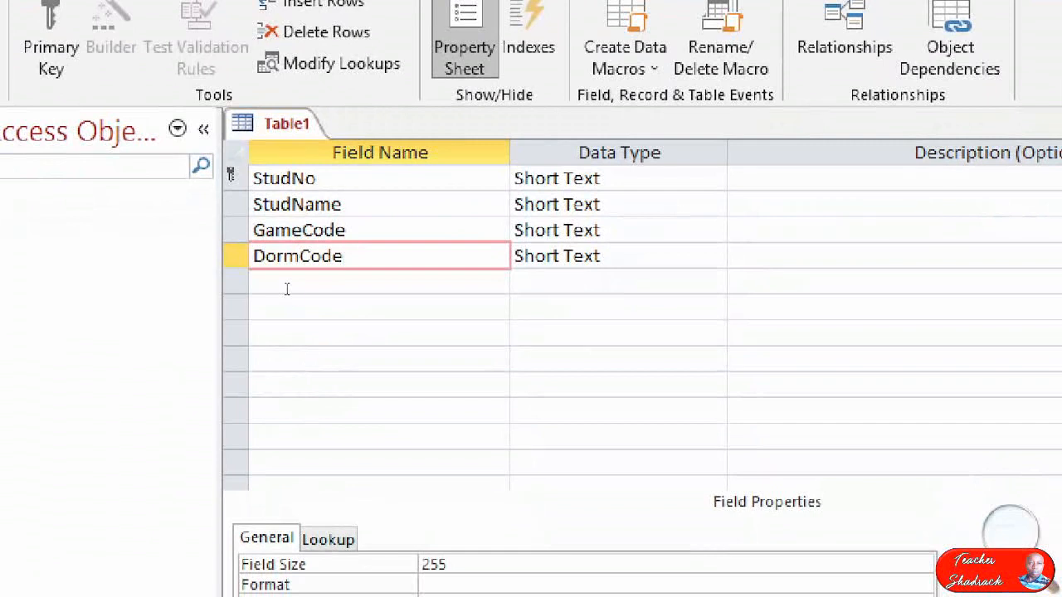
Switch to the exam paper in Adobe Reader and dismiss the Reading Untagged Document dialog.
{"action": "key", "text": "alt+Tab"}
{"action": "key", "text": "Tab"}
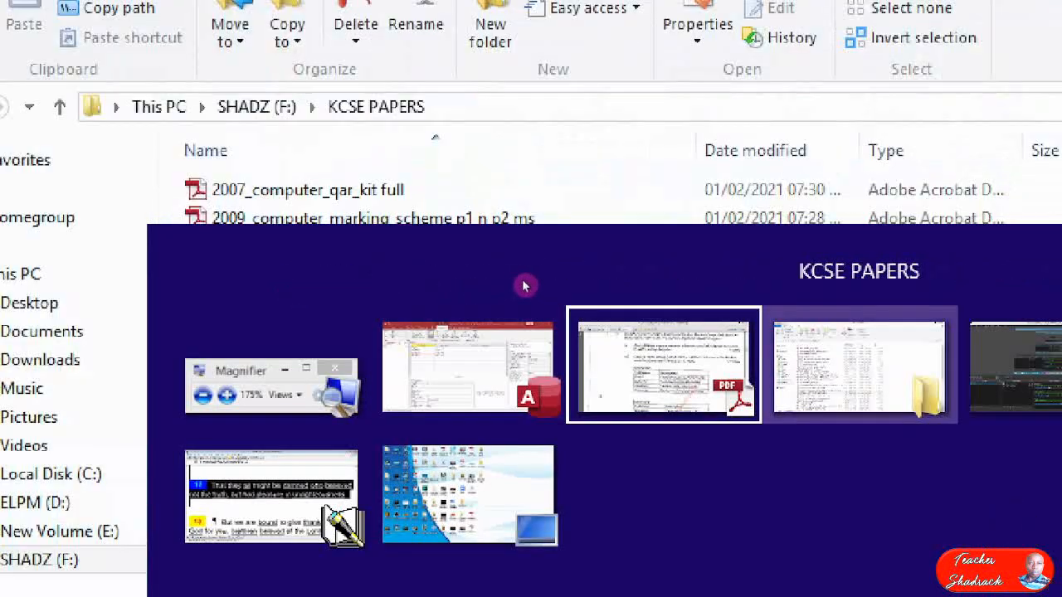
{"action": "key", "text": "shift+Tab"}
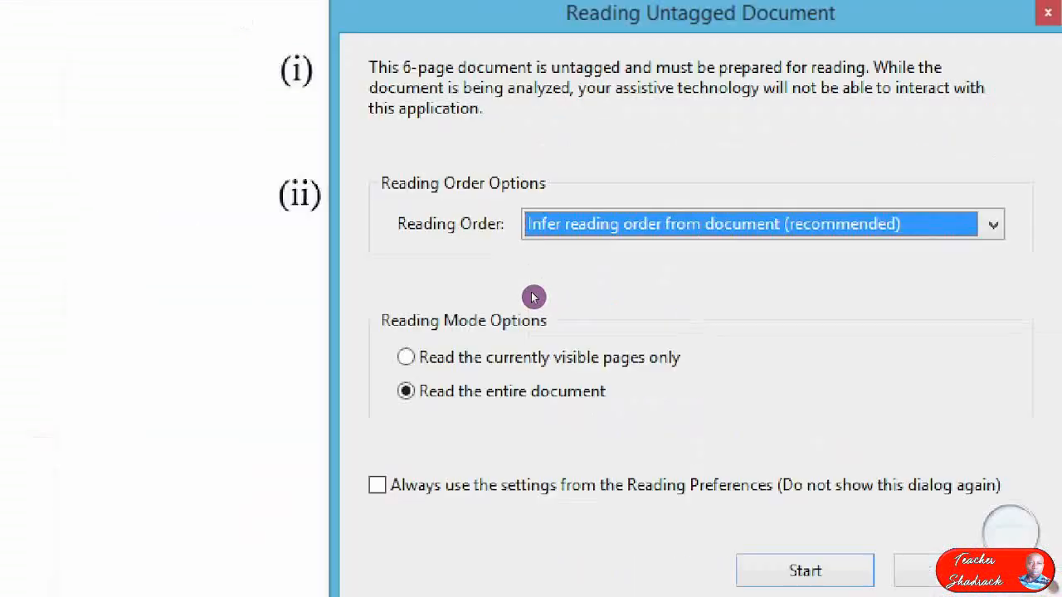
{"action": "key", "text": "alt"}
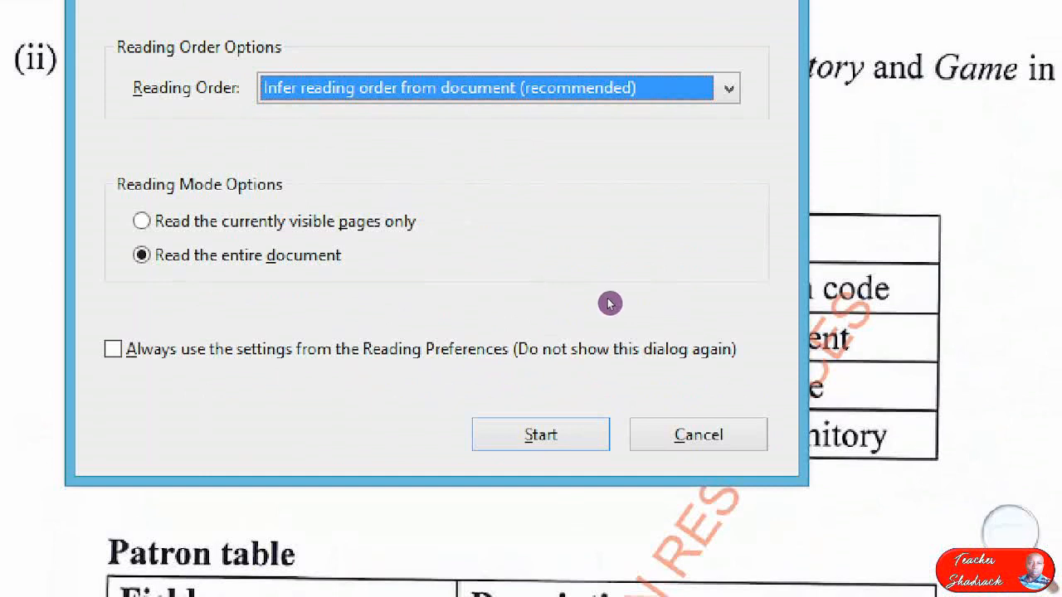
{"action": "key", "text": "Escape"}
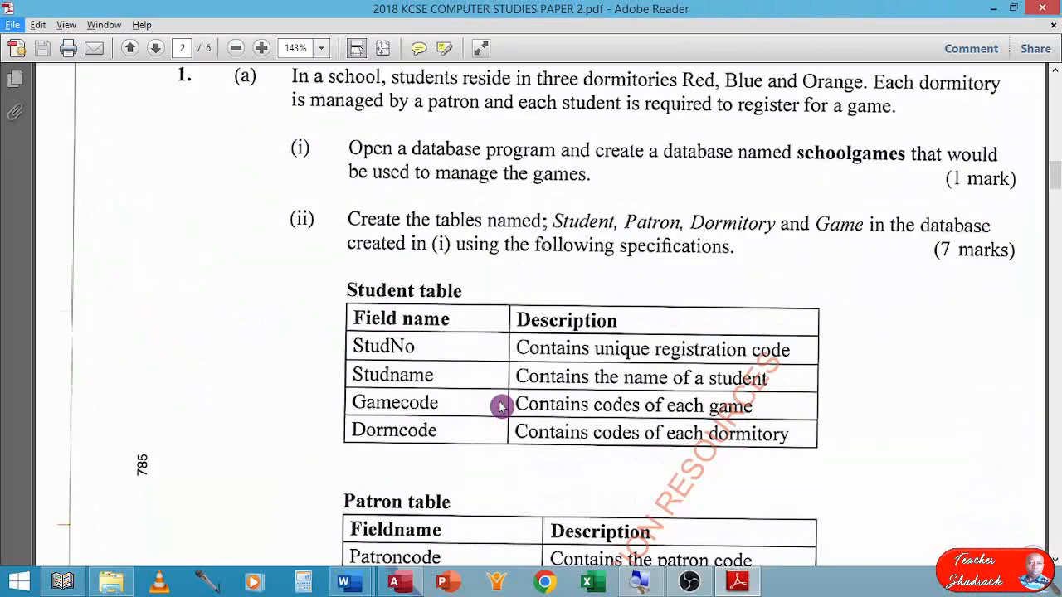
Examine the exam paper's sample records for the Student, Patron, Dormitory and Games tables, and return to the table field specifications.
{"action": "scroll", "coordinate": [569, 390], "scroll_direction": "down", "scroll_amount": 3}
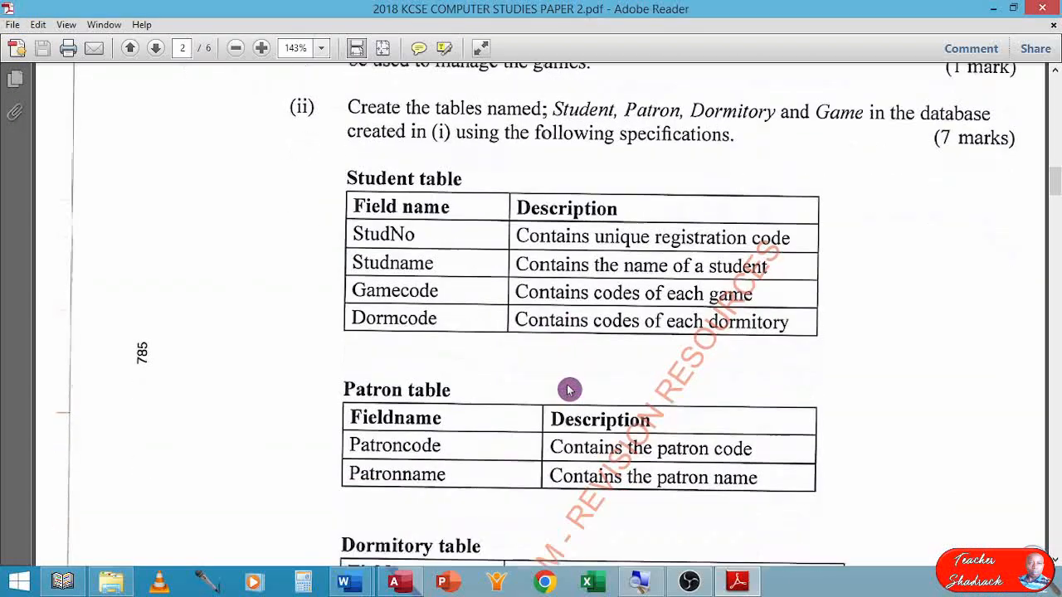
{"action": "scroll", "coordinate": [570, 390], "scroll_direction": "down", "scroll_amount": 10}
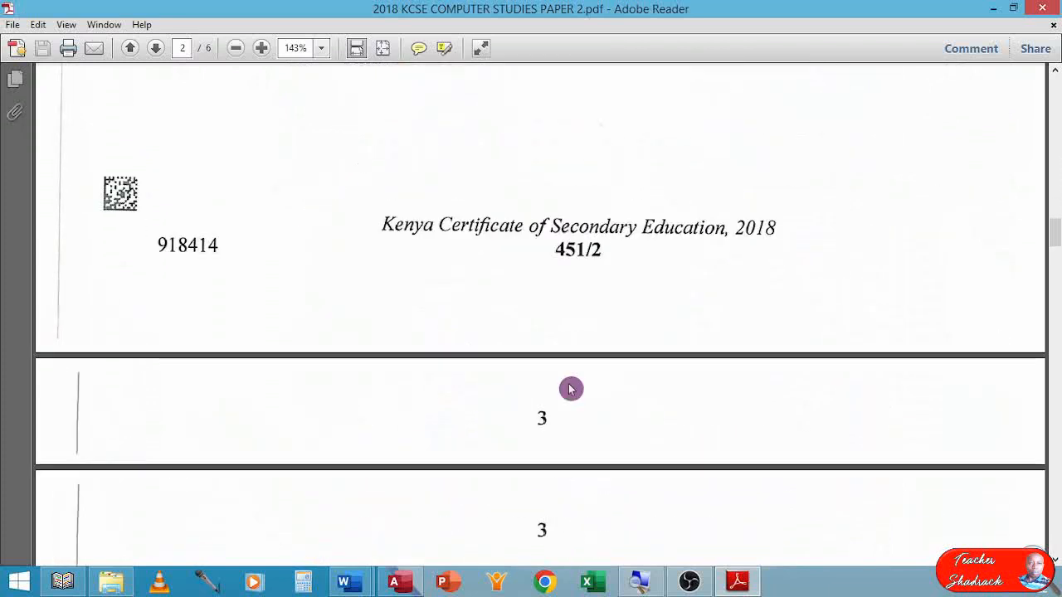
{"action": "scroll", "coordinate": [570, 389], "scroll_direction": "down", "scroll_amount": 8}
{"action": "scroll", "coordinate": [570, 387], "scroll_direction": "down", "scroll_amount": 5}
{"action": "scroll", "coordinate": [570, 388], "scroll_direction": "up", "scroll_amount": 2}
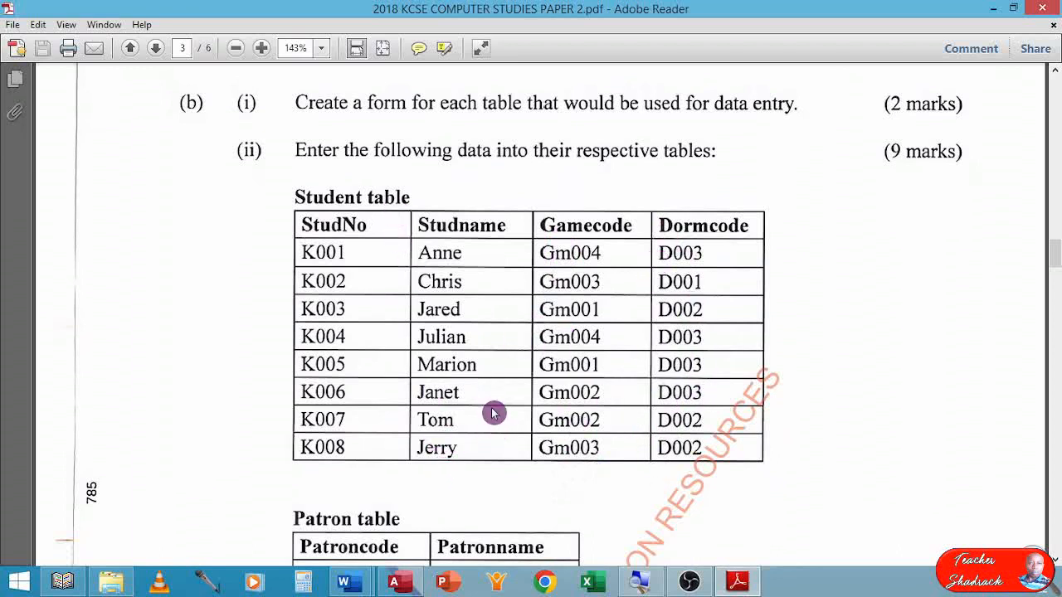
{"action": "scroll", "coordinate": [492, 413], "scroll_direction": "down", "scroll_amount": 3}
{"action": "scroll", "coordinate": [492, 412], "scroll_direction": "down", "scroll_amount": 5}
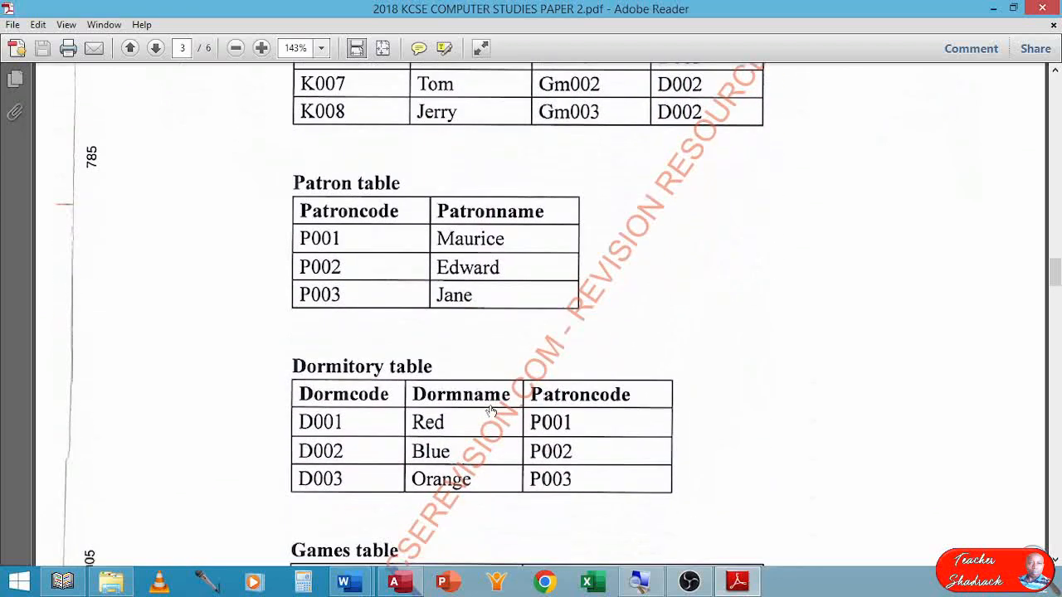
{"action": "scroll", "coordinate": [492, 412], "scroll_direction": "down", "scroll_amount": 5}
{"action": "scroll", "coordinate": [490, 409], "scroll_direction": "down", "scroll_amount": 2}
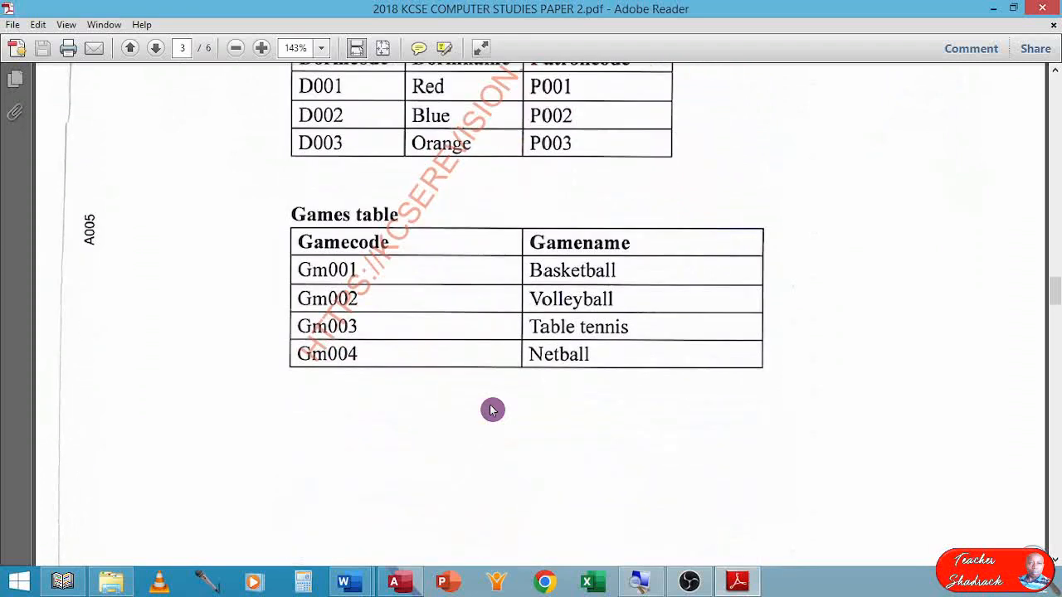
{"action": "scroll", "coordinate": [491, 410], "scroll_direction": "up", "scroll_amount": 11}
{"action": "scroll", "coordinate": [492, 409], "scroll_direction": "up", "scroll_amount": 20}
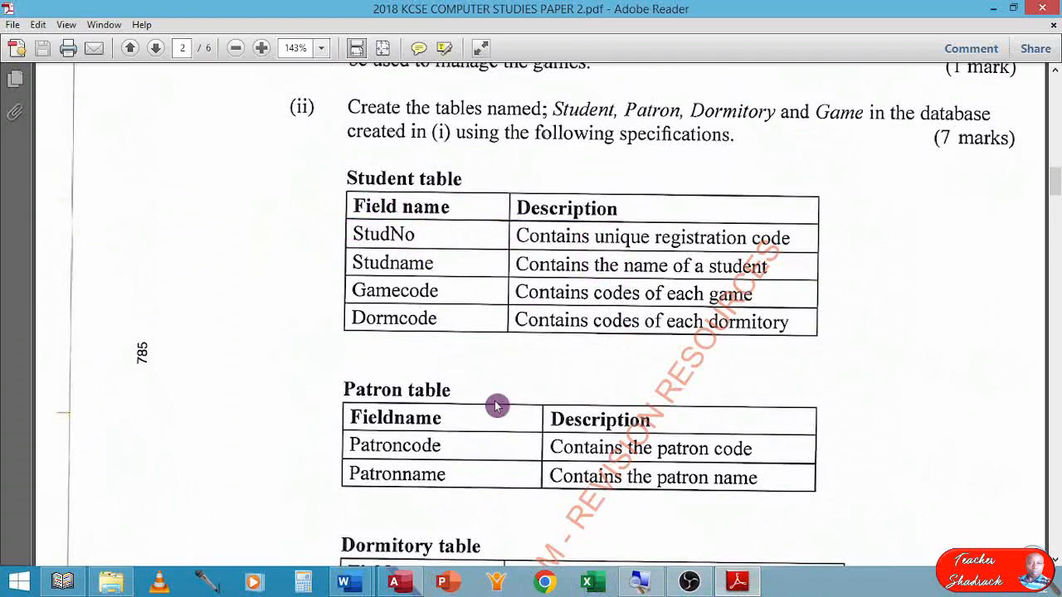
Switch back to the schoolgames database in Access and save the table design as Student table.
{"action": "left_click", "coordinate": [399, 584]}
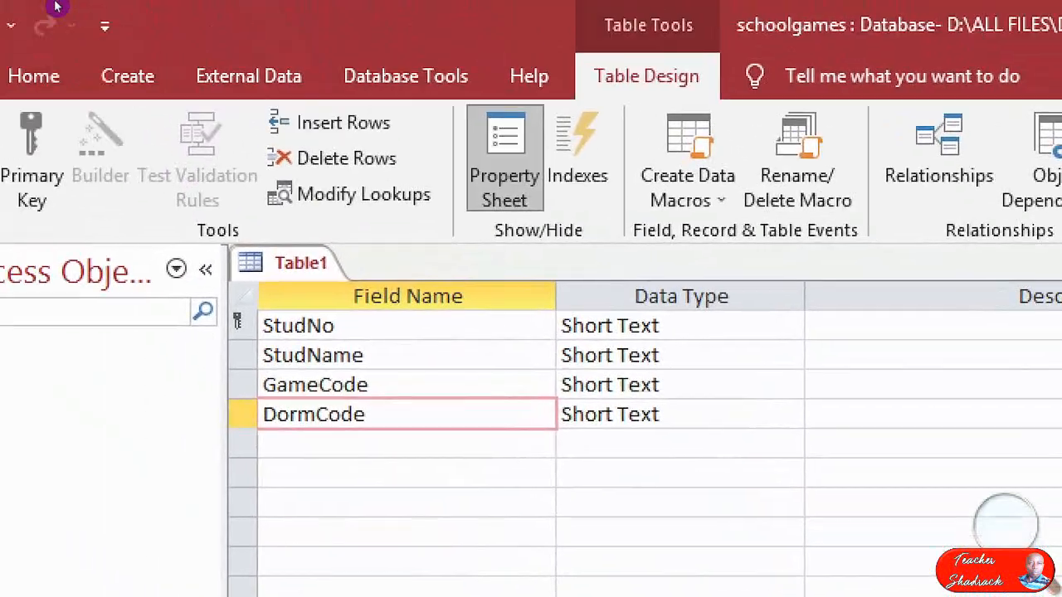
{"action": "left_click", "coordinate": [35, 20]}
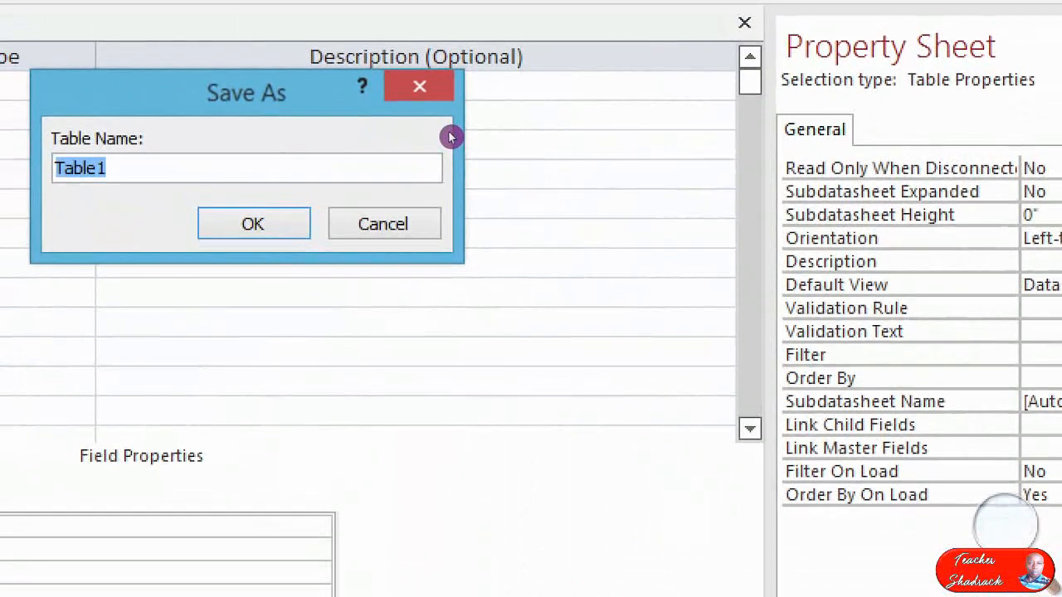
{"action": "type", "text": "S"}
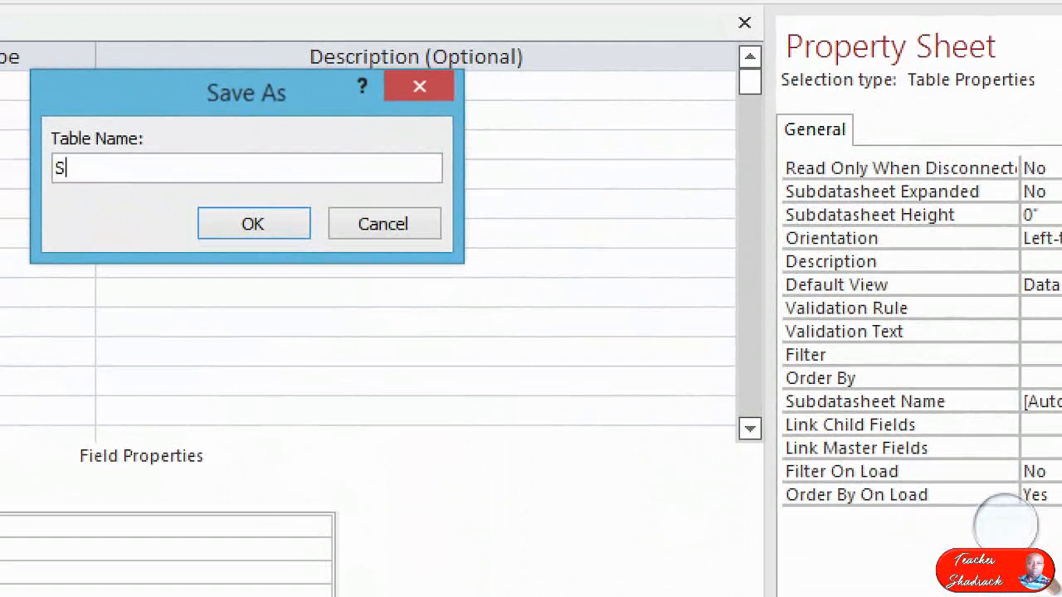
{"action": "type", "text": "tudent"}
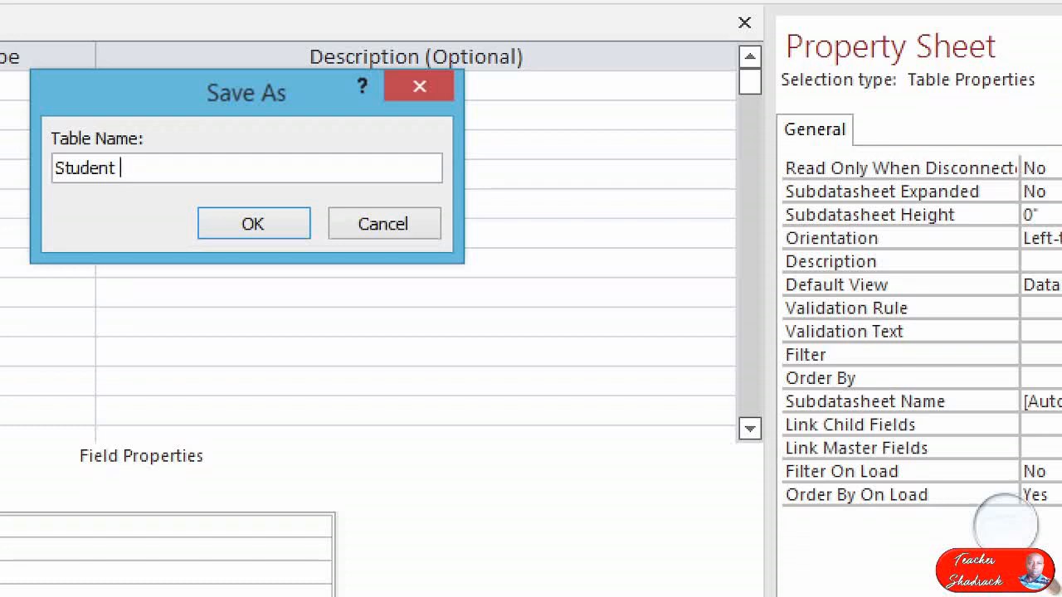
{"action": "type", "text": " table"}
{"action": "key", "text": "Return"}
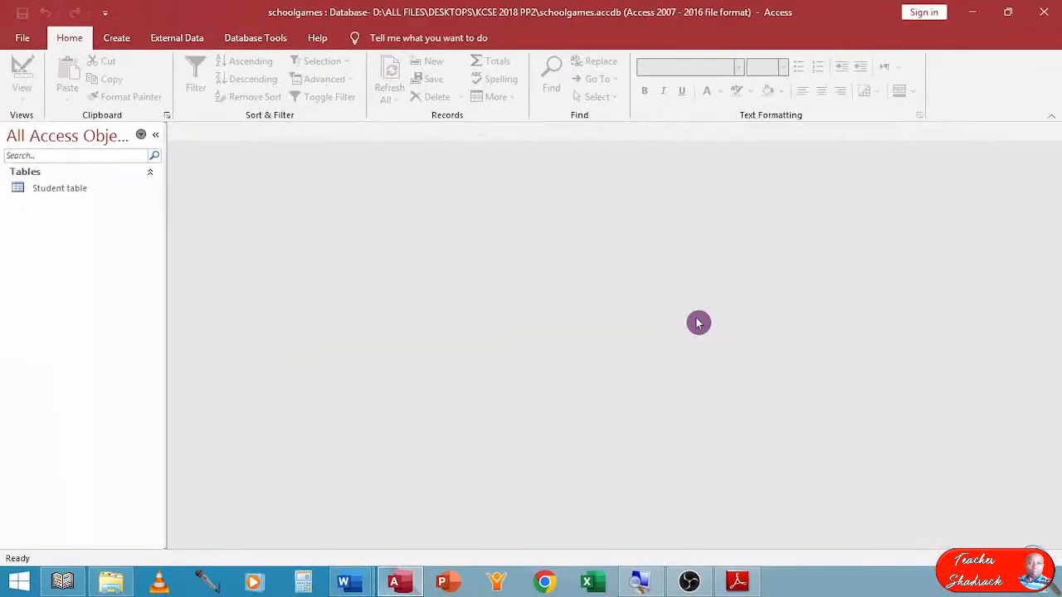
Create another table in Design view and add Patroncode as its first short text field.
{"action": "left_click", "coordinate": [113, 39]}
{"action": "left_click", "coordinate": [118, 86]}
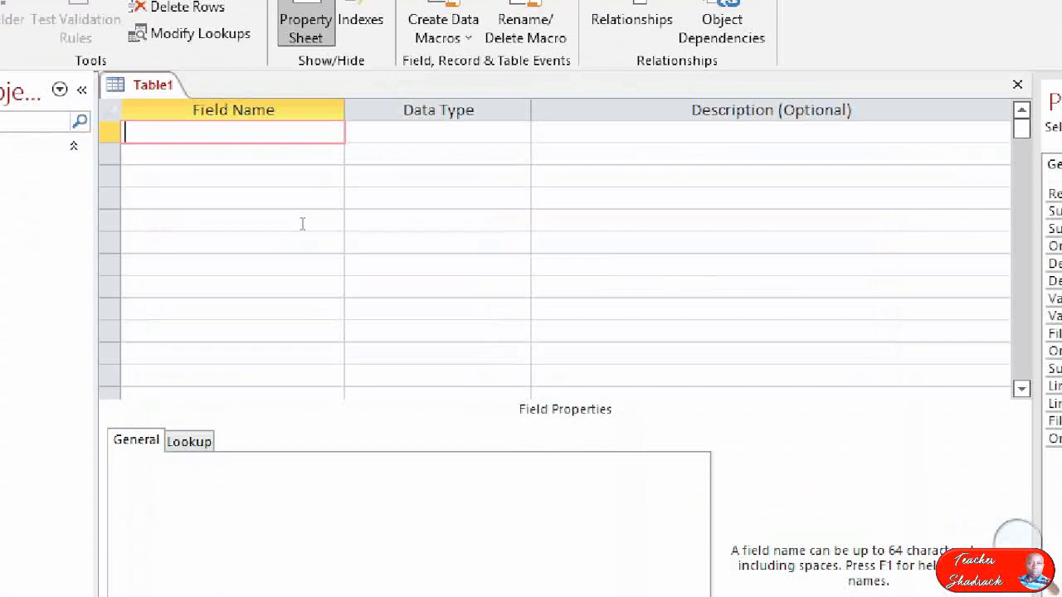
{"action": "type", "text": "Patron Code"}
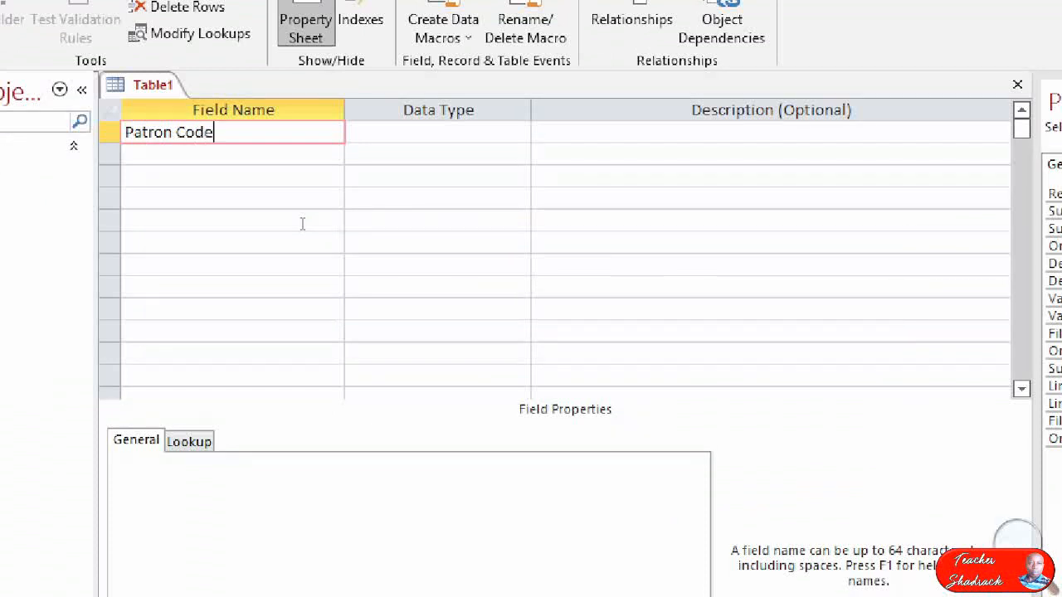
{"action": "key", "text": "BackSpace"}
{"action": "key", "text": "BackSpace"}
{"action": "key", "text": "BackSpace"}
{"action": "key", "text": "BackSpace"}
{"action": "key", "text": "BackSpace"}
{"action": "type", "text": "code"}
{"action": "key", "text": "Down"}
Add a second field named Partronname below Patroncode.
{"action": "type", "text": "p"}
{"action": "key", "text": "BackSpace"}
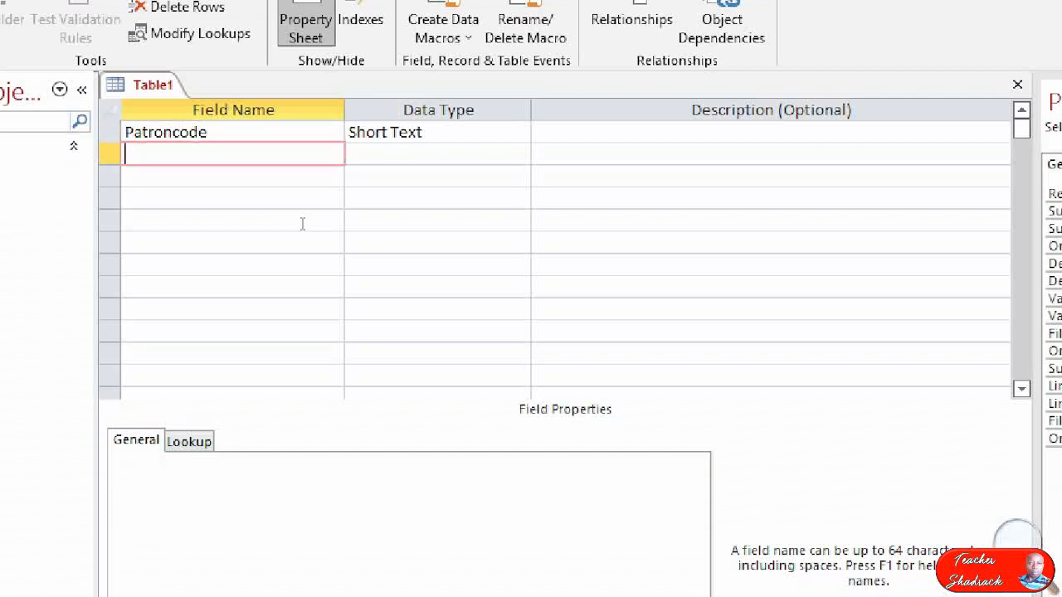
{"action": "type", "text": "PartronM"}
{"action": "key", "text": "BackSpace"}
{"action": "type", "text": "name"}
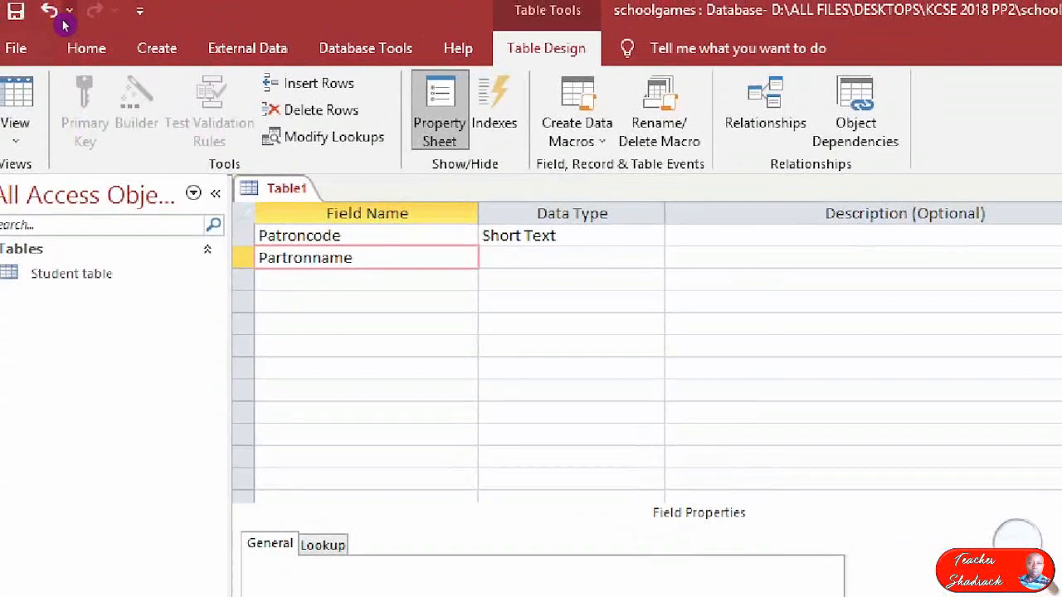
Save the table design as Patron table without creating a primary key, and close it.
{"action": "left_click", "coordinate": [15, 10]}
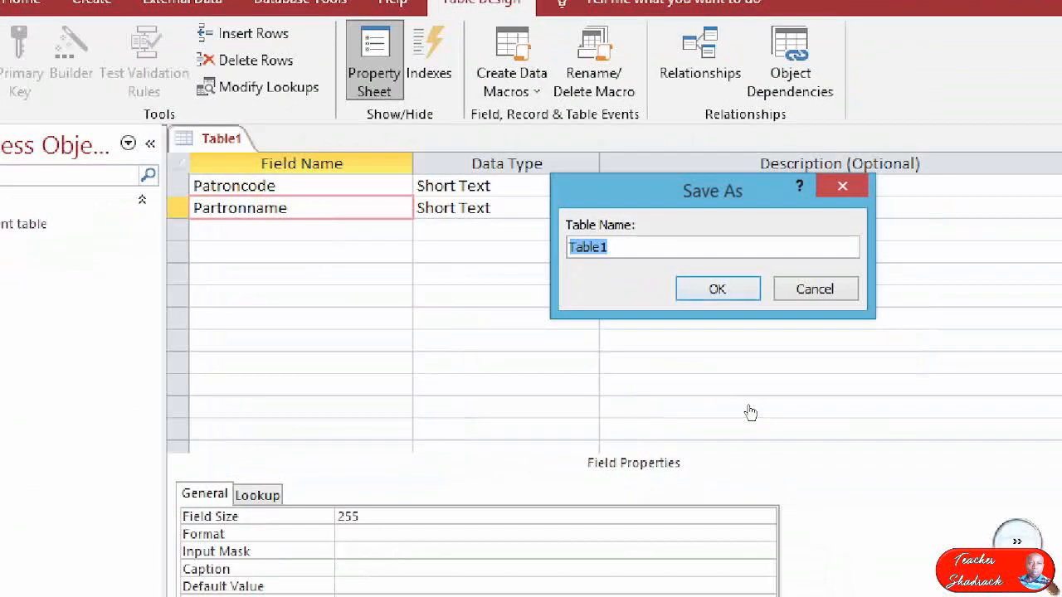
{"action": "type", "text": "Pa"}
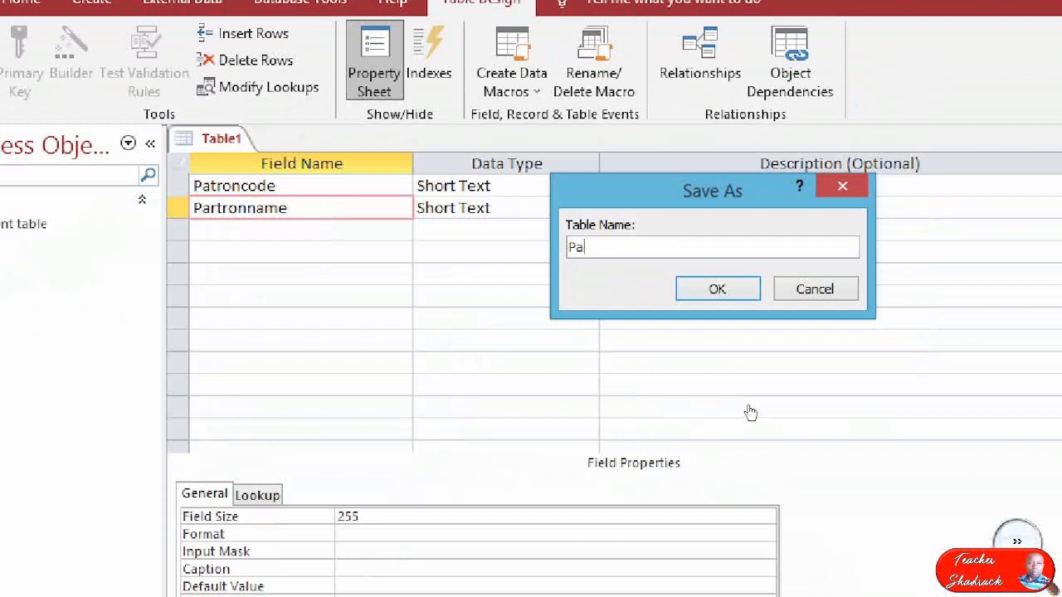
{"action": "type", "text": "tron table"}
{"action": "key", "text": "Return"}
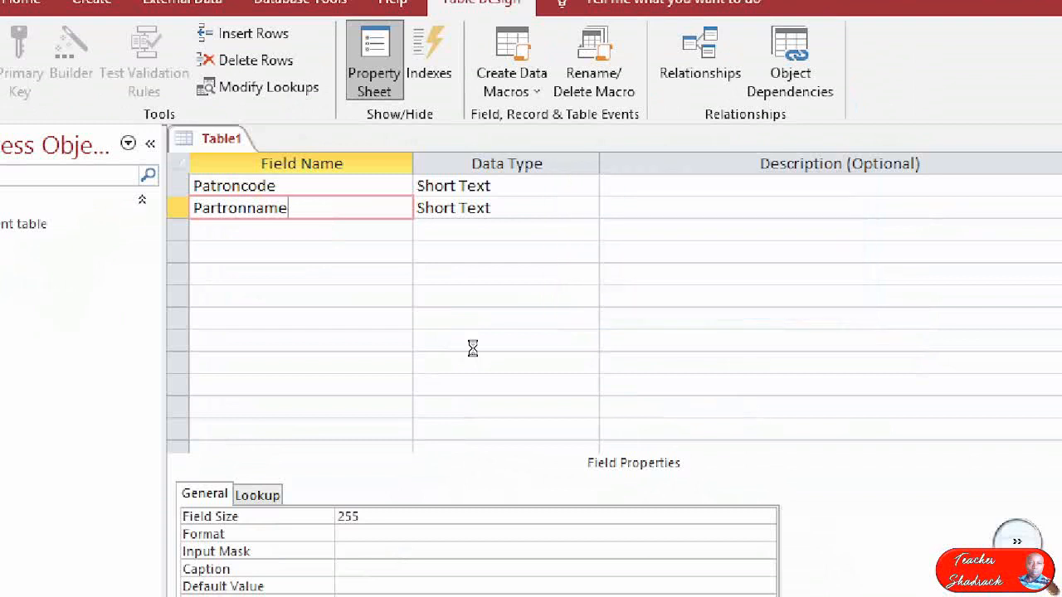
{"action": "key", "text": "Tab"}
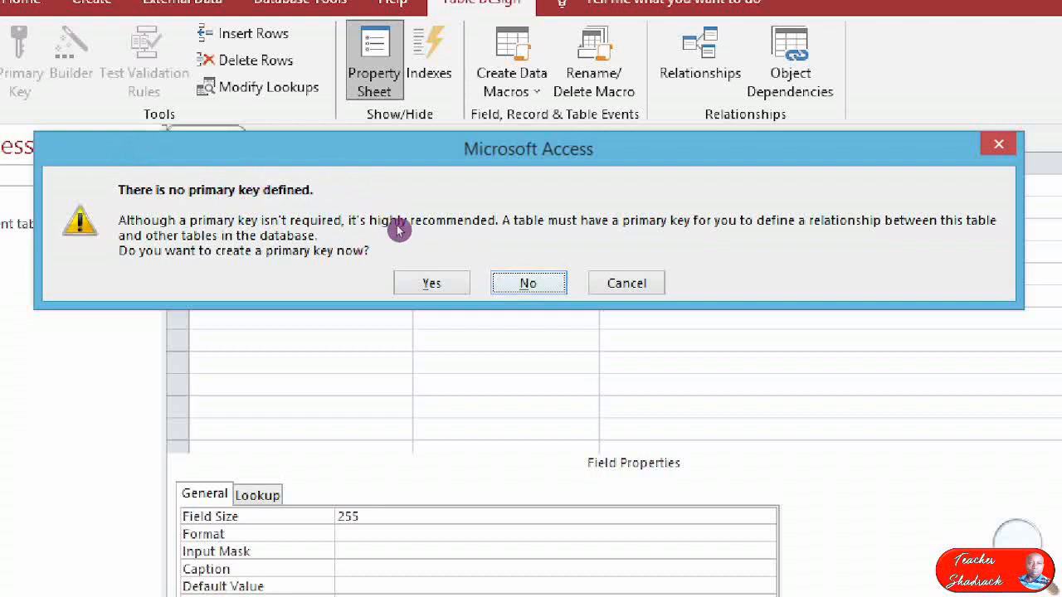
{"action": "key", "text": "Return"}
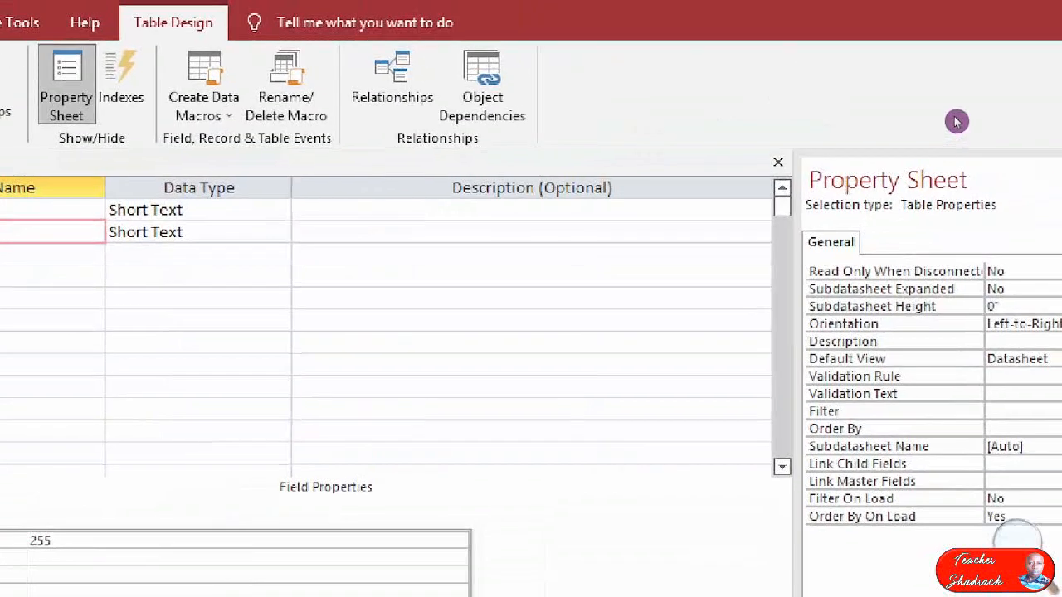
{"action": "left_click", "coordinate": [778, 162]}
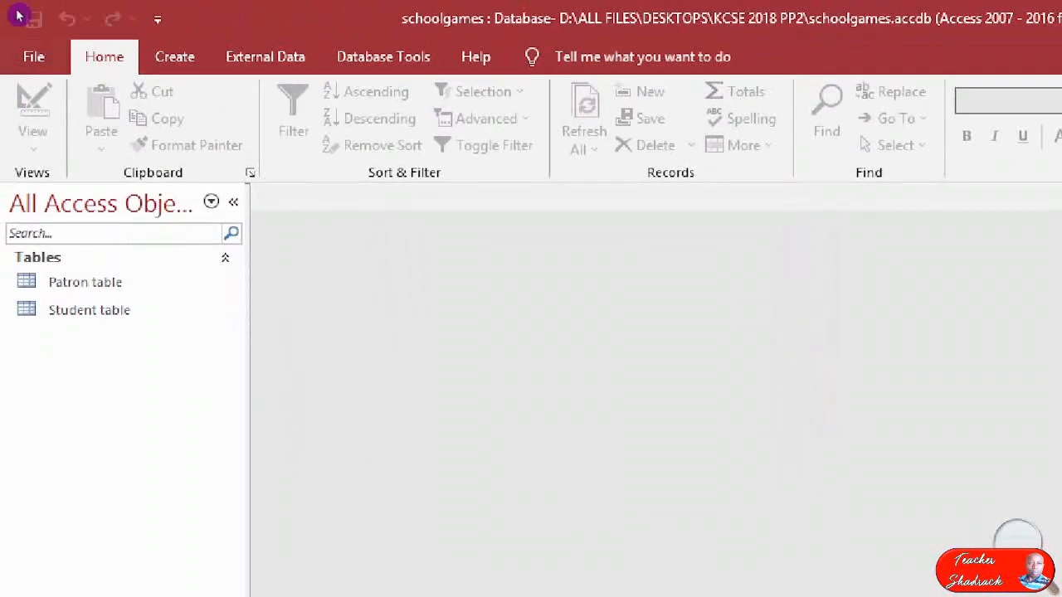
Create another table in Design view and add Dormcode as its first short text field.
{"action": "left_click", "coordinate": [174, 56]}
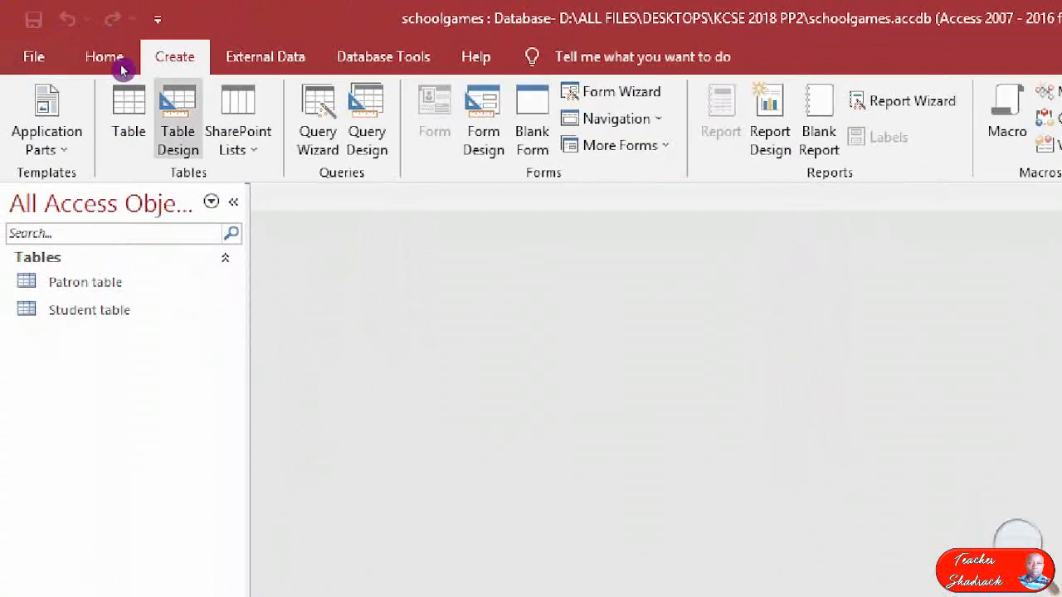
{"action": "left_click", "coordinate": [178, 119]}
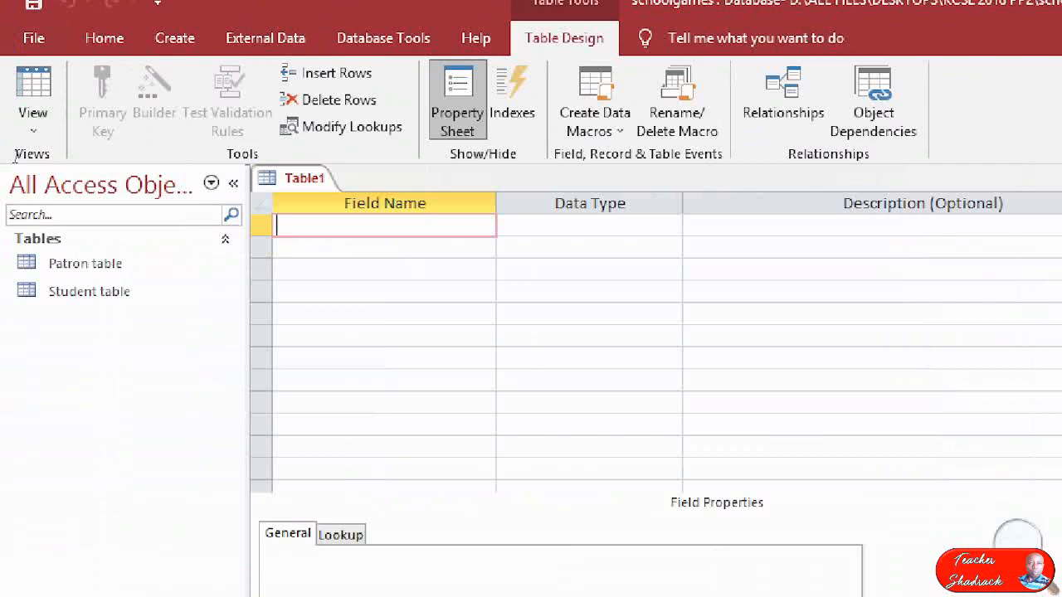
{"action": "type", "text": "C"}
{"action": "key", "text": "BackSpace"}
{"action": "type", "text": "Dormcode"}
{"action": "key", "text": "Down"}
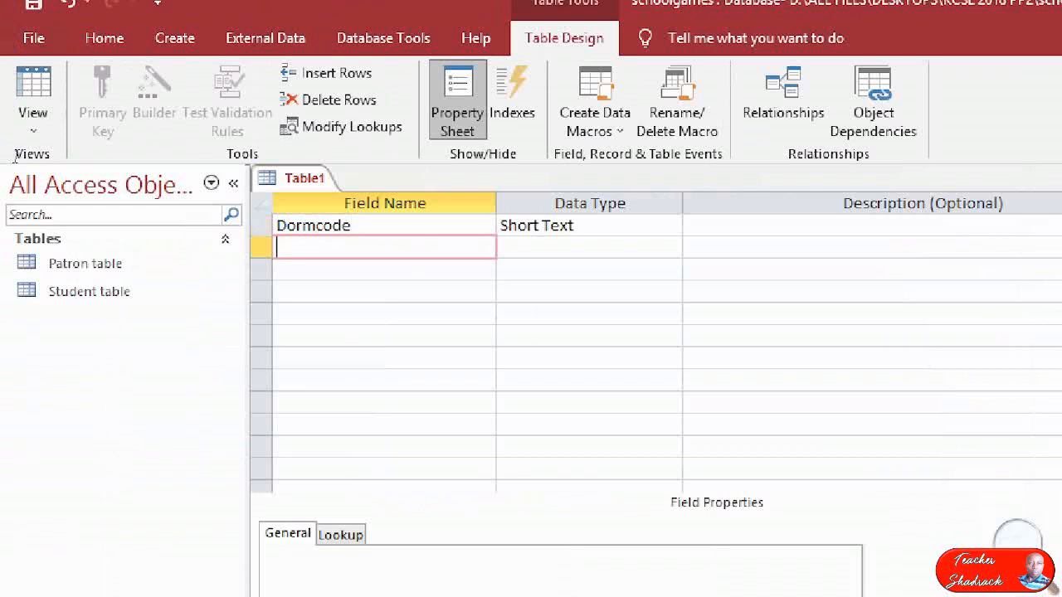
Add Dormname and Patroncode as short text fields below Dormcode.
{"action": "type", "text": "Dormname"}
{"action": "key", "text": "Down"}
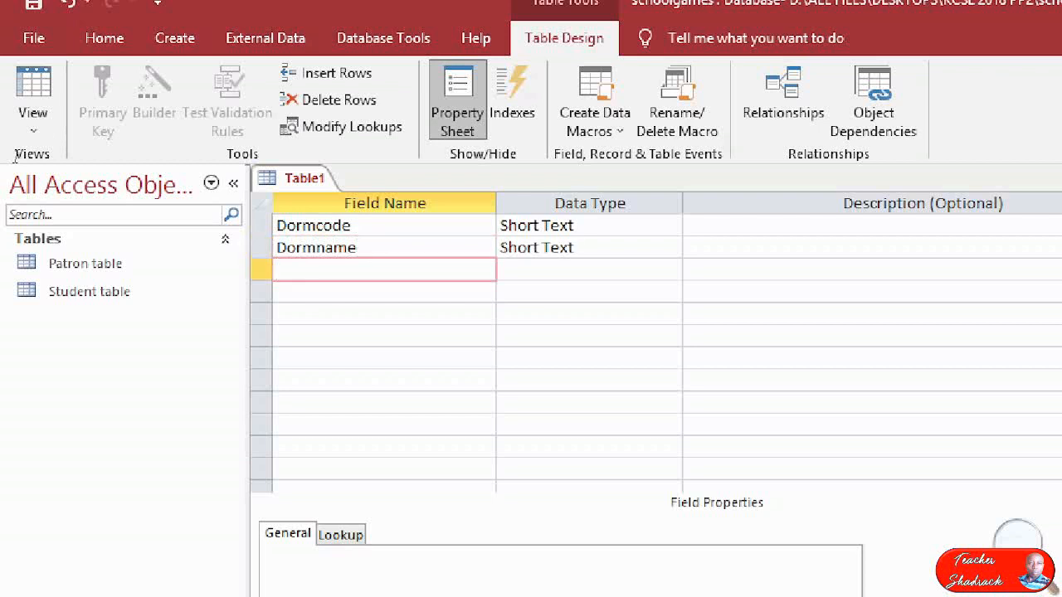
{"action": "type", "text": "Patroncode"}
{"action": "key", "text": "Tab"}
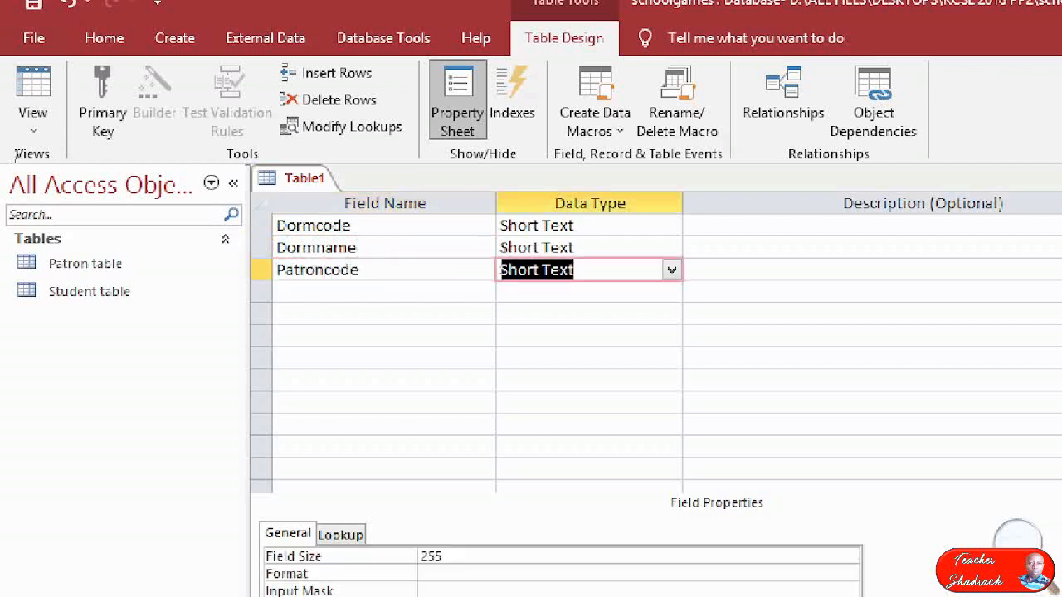
{"action": "key", "text": "Up"}
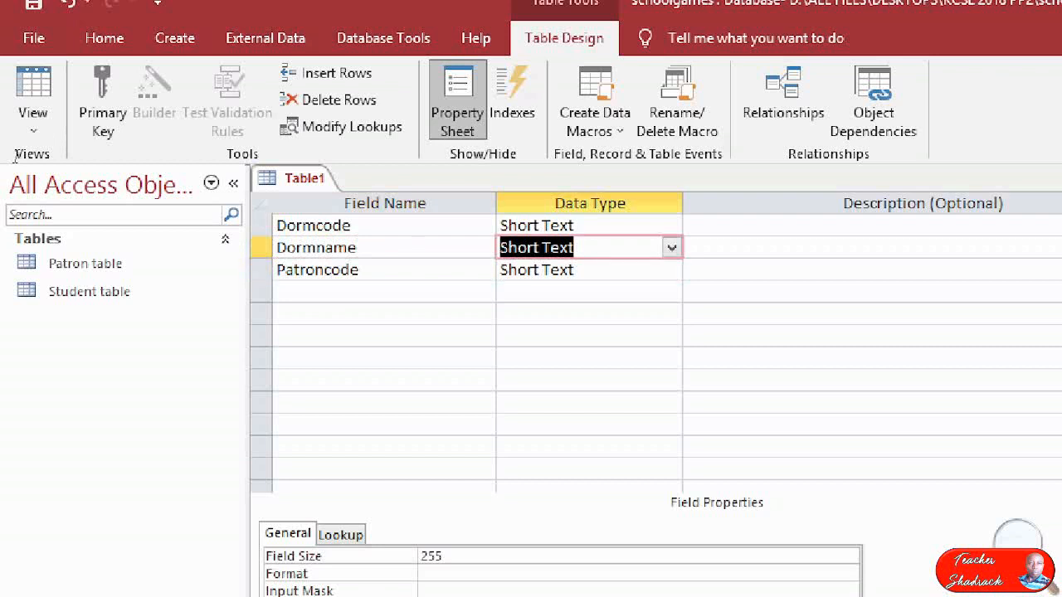
{"action": "key", "text": "Down"}
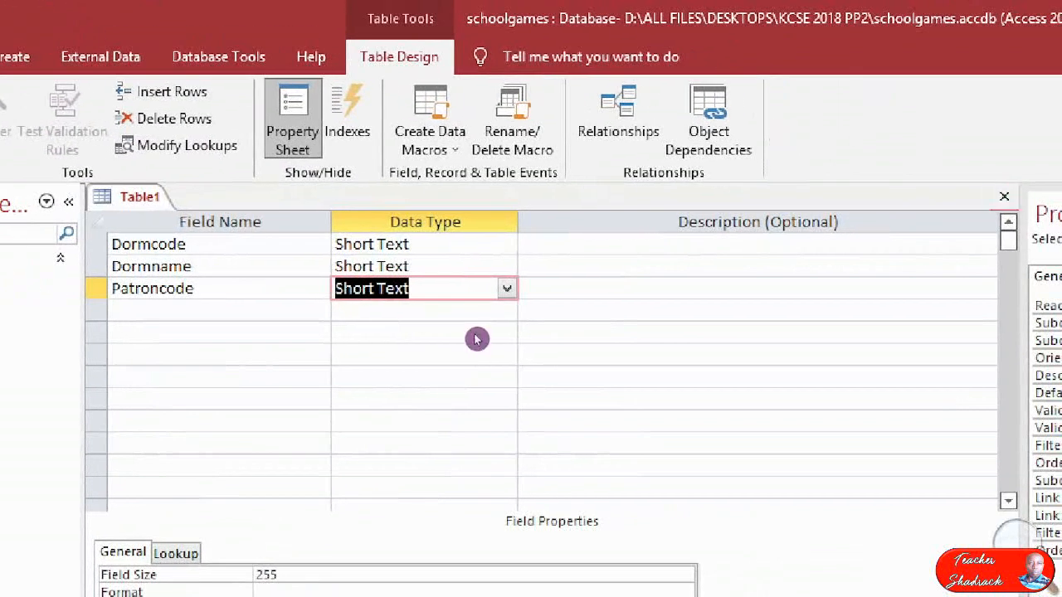
Save the design as Dormitory table, declining to create a primary key, and close the table.
{"action": "key", "text": "Return"}
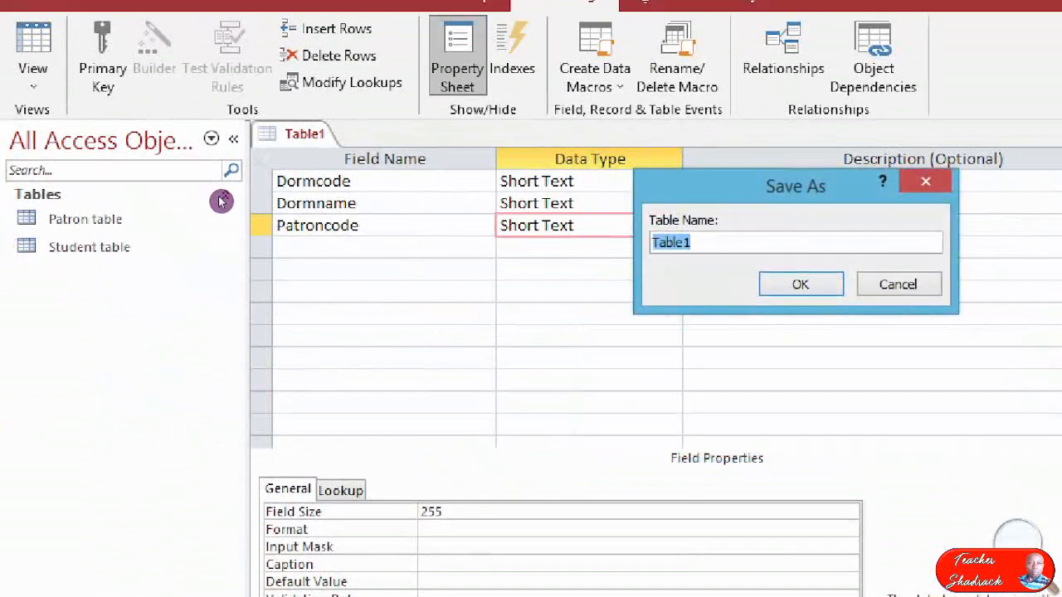
{"action": "type", "text": "Dormit"}
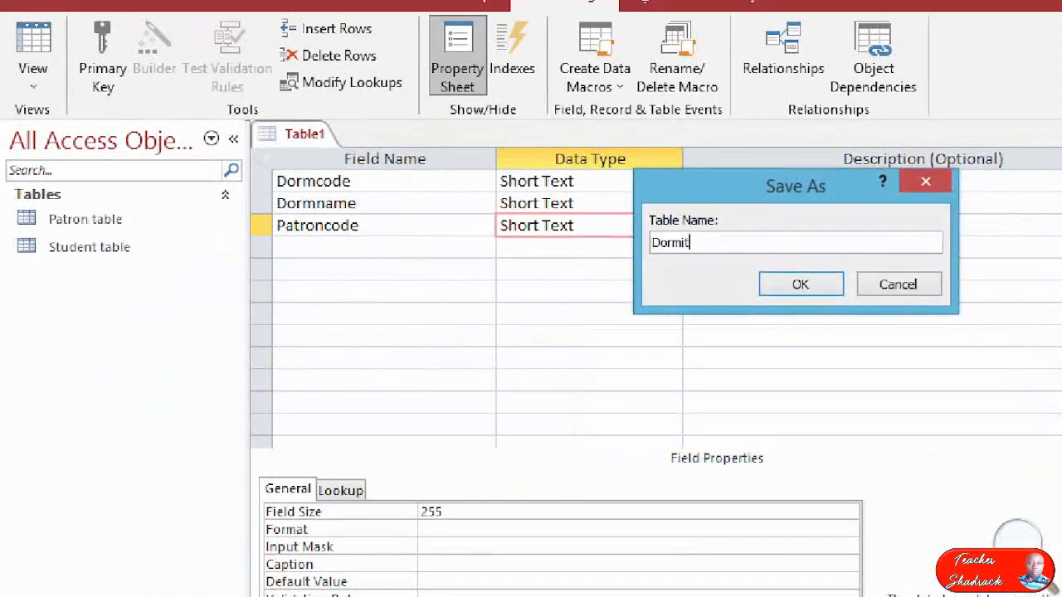
{"action": "type", "text": "ory table"}
{"action": "key", "text": "Return"}
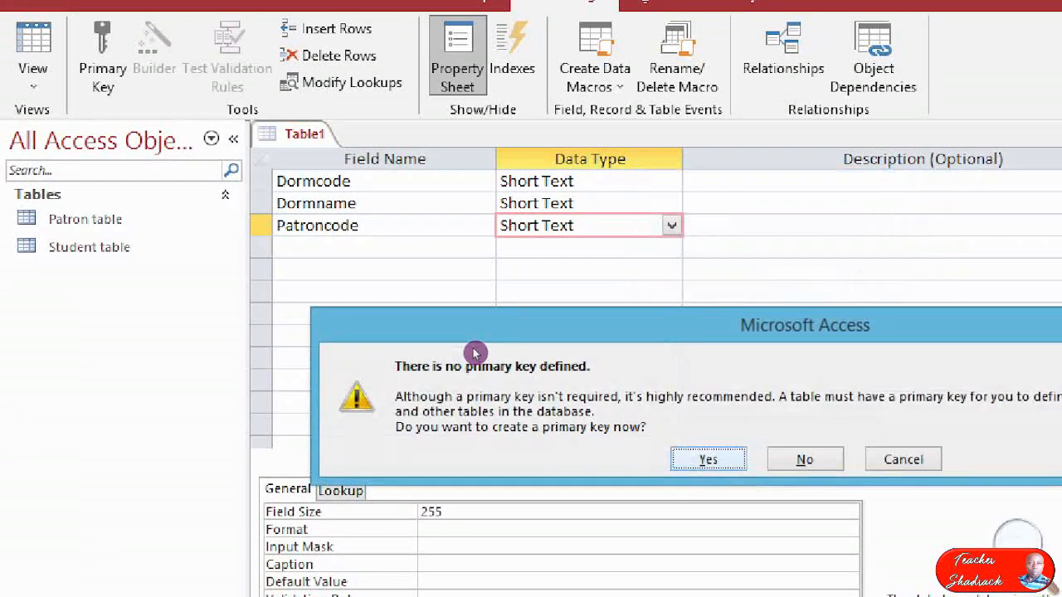
{"action": "key", "text": "Right"}
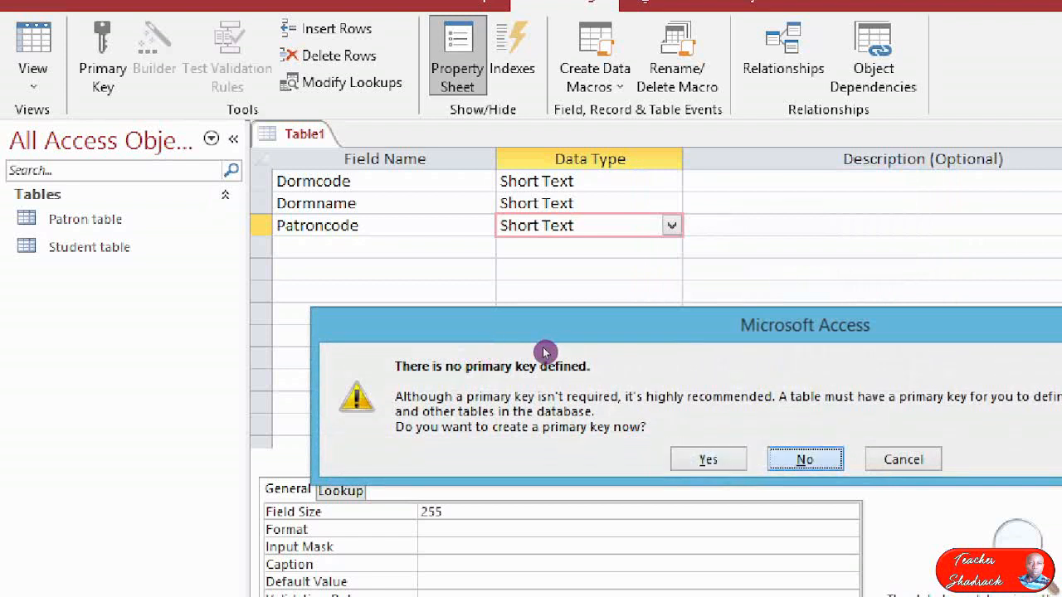
{"action": "key", "text": "Return"}
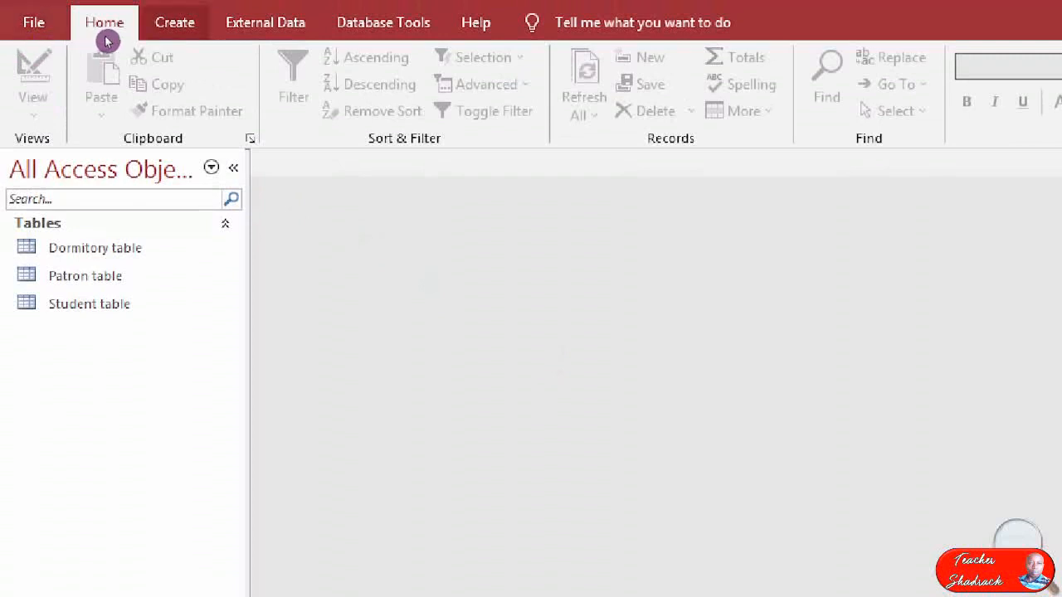
Create another table in Design view and add Gamecode as its first short text field.
{"action": "left_click", "coordinate": [173, 25]}
{"action": "left_click", "coordinate": [175, 83]}
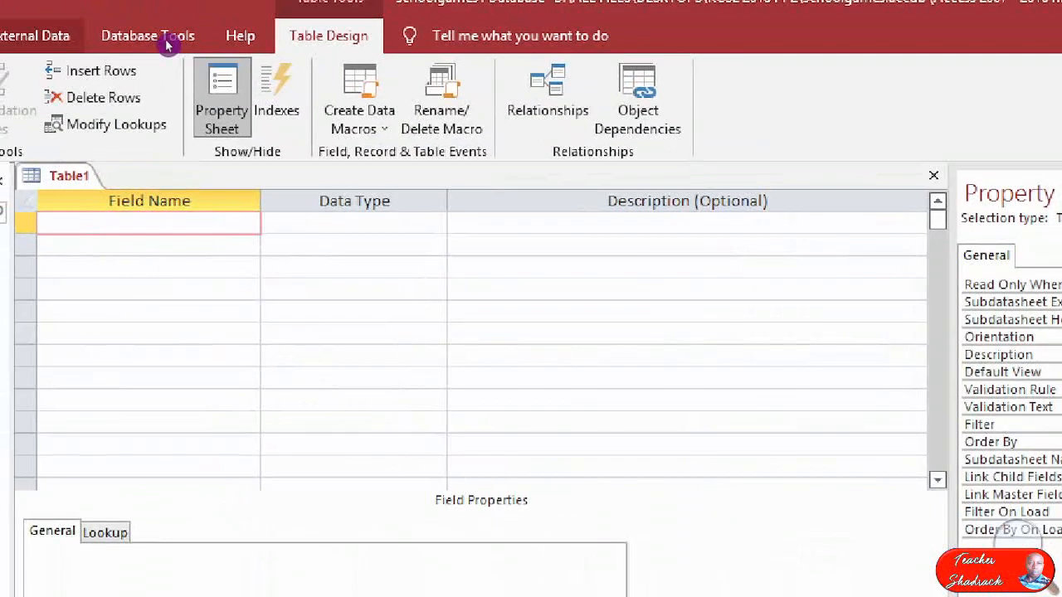
{"action": "type", "text": "Gamecode"}
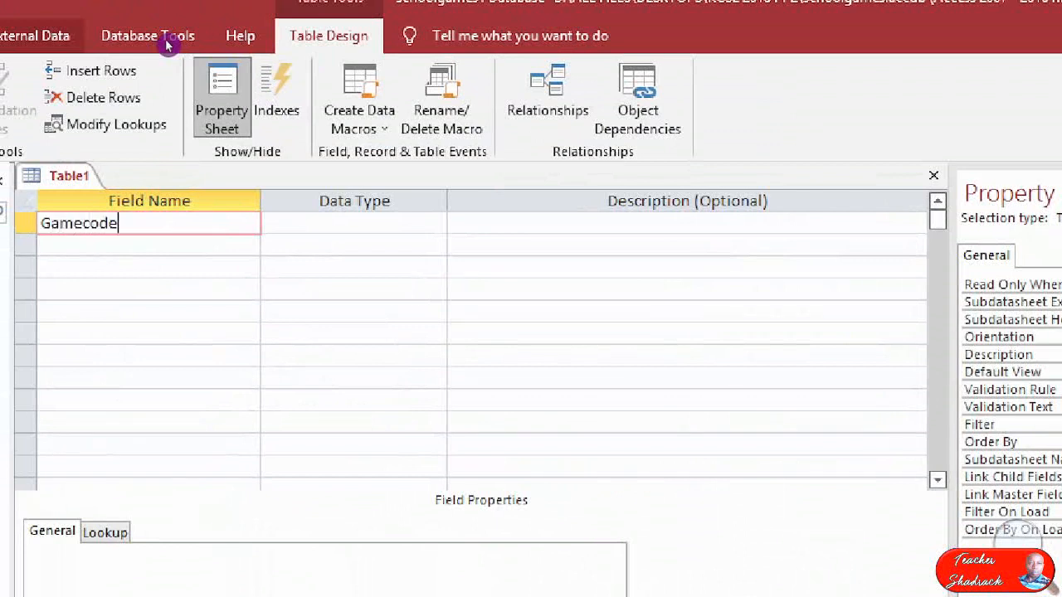
{"action": "key", "text": "Down"}
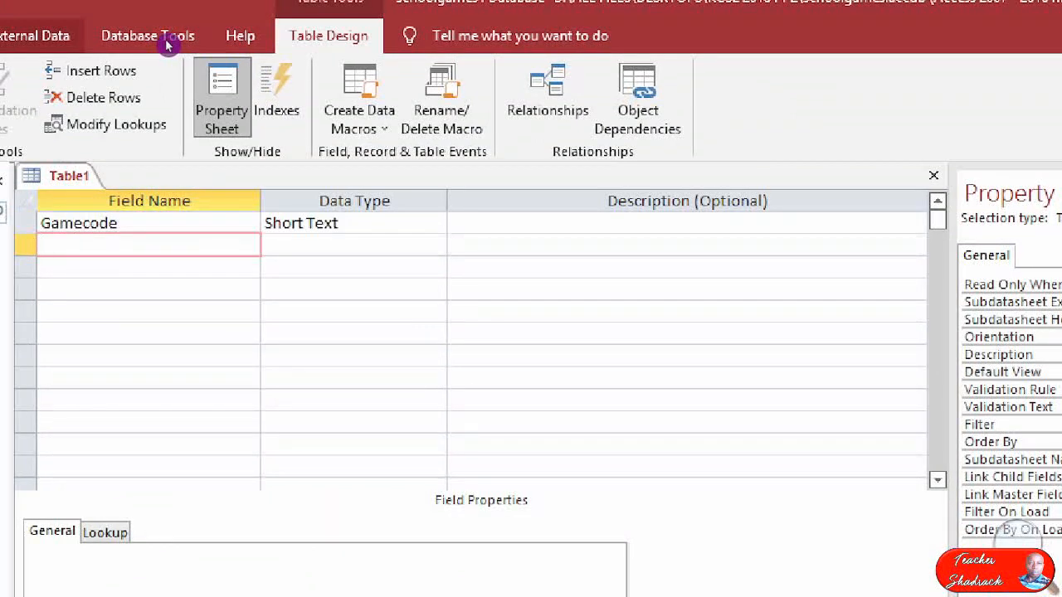
Add a second short text field named Gamename below Gamecode.
{"action": "type", "text": "Gamename"}
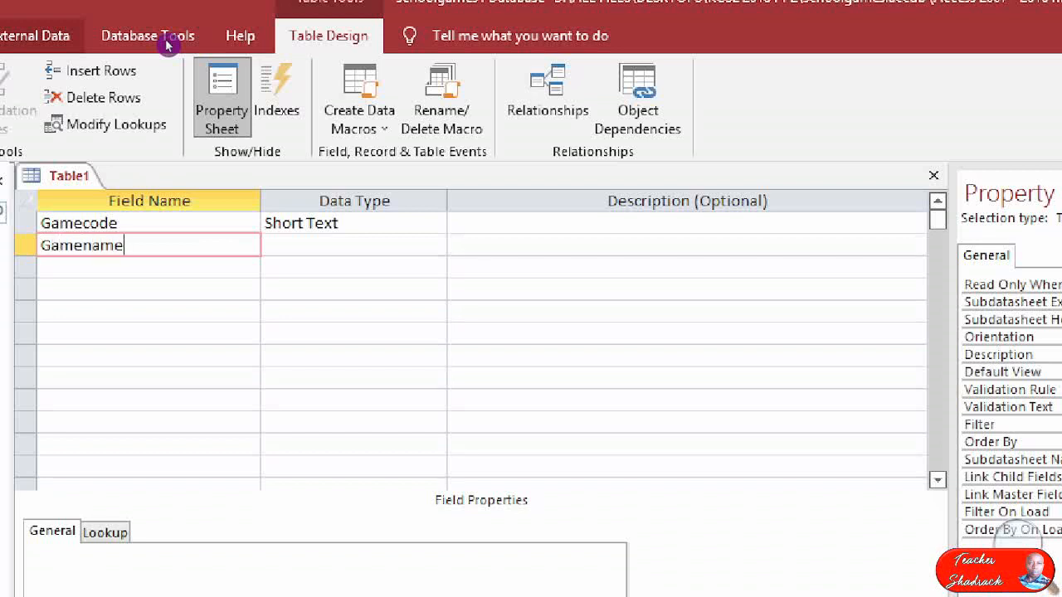
{"action": "key", "text": "Up"}
{"action": "key", "text": "Down"}
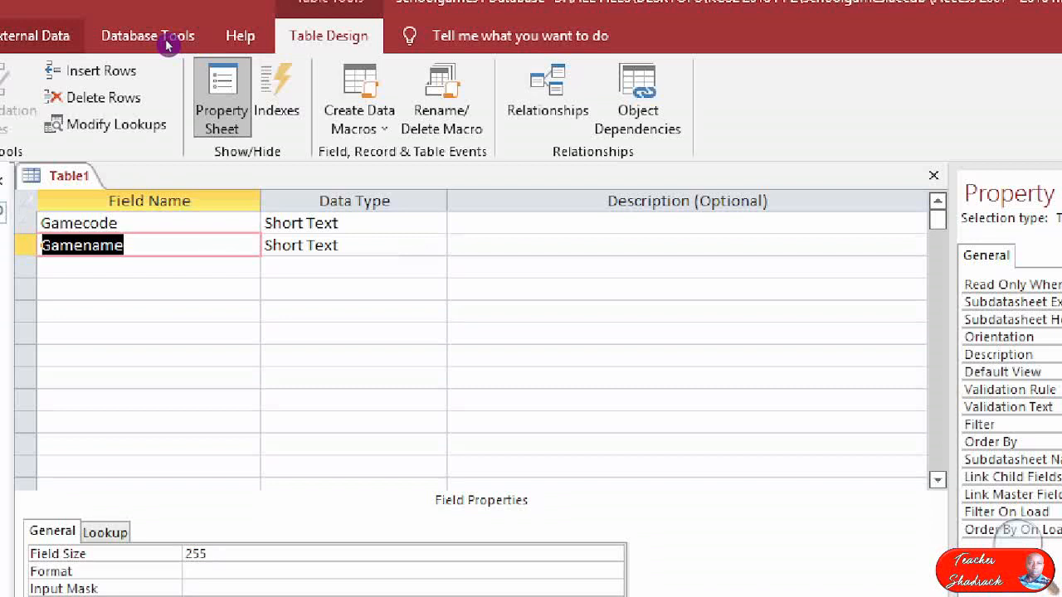
{"action": "key", "text": "Up"}
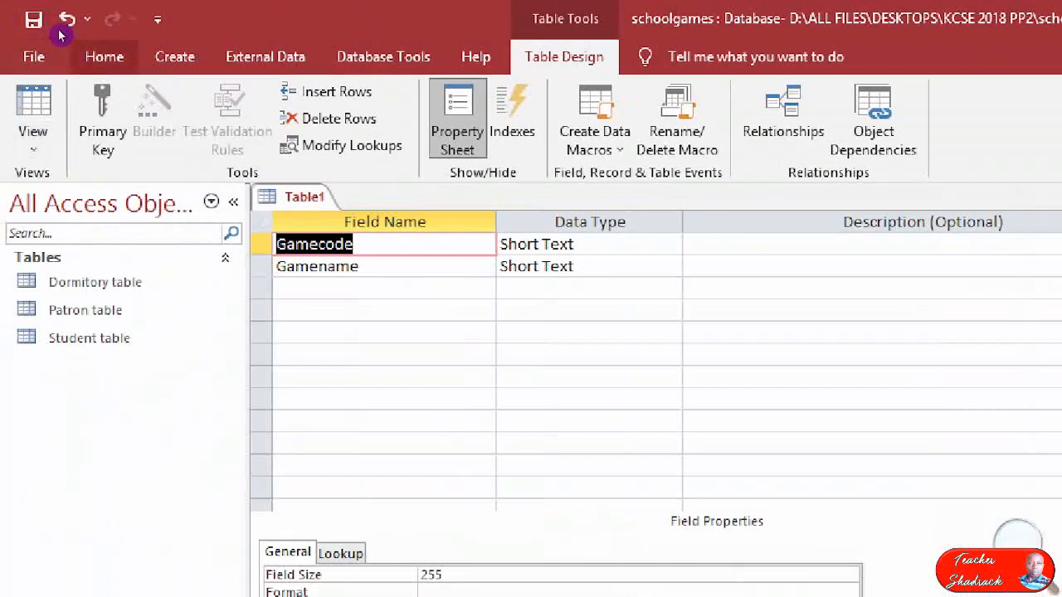
Save the design as Game table without defining a primary key, and close the table.
{"action": "left_click", "coordinate": [23, 15]}
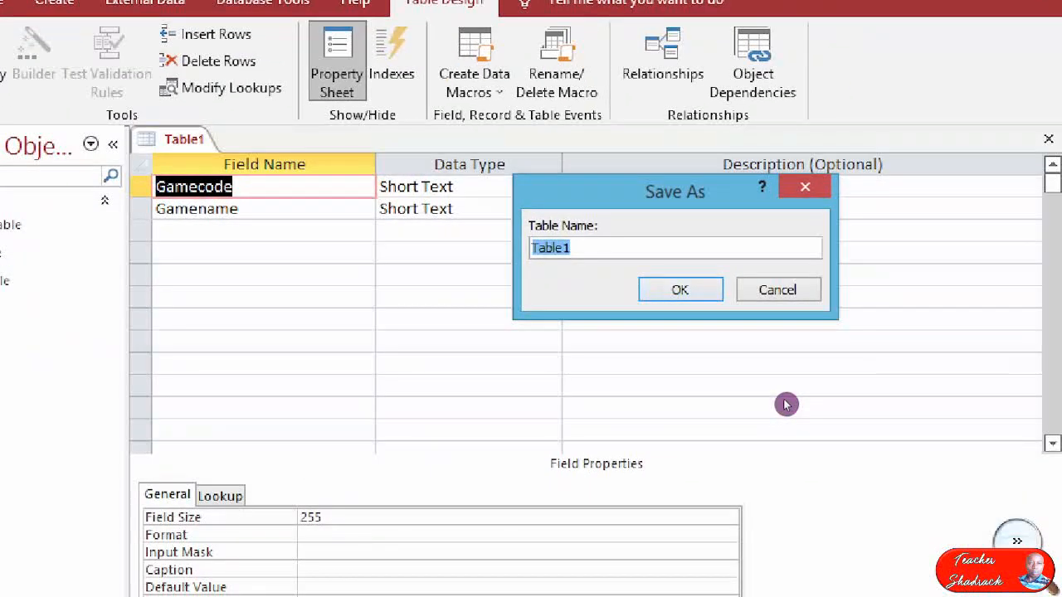
{"action": "type", "text": "Game ta"}
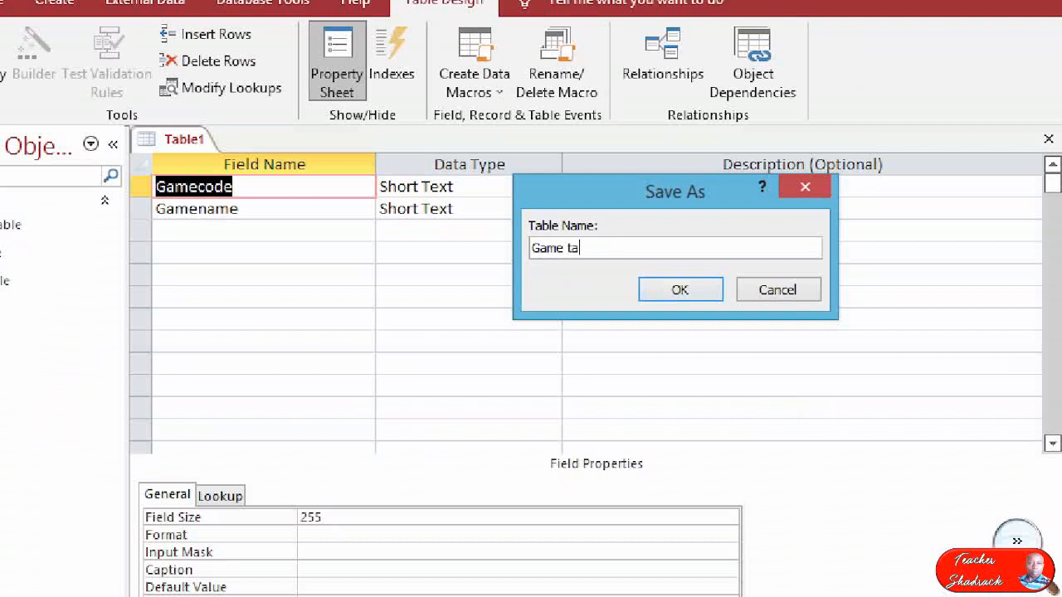
{"action": "type", "text": "ble"}
{"action": "key", "text": "Return"}
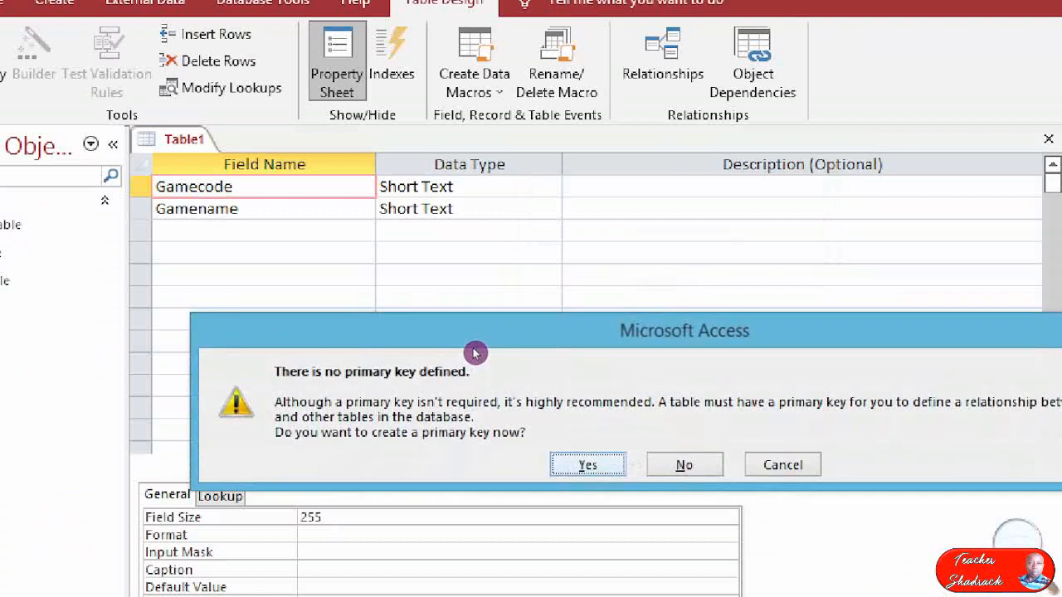
{"action": "key", "text": "Tab"}
{"action": "key", "text": "Return"}
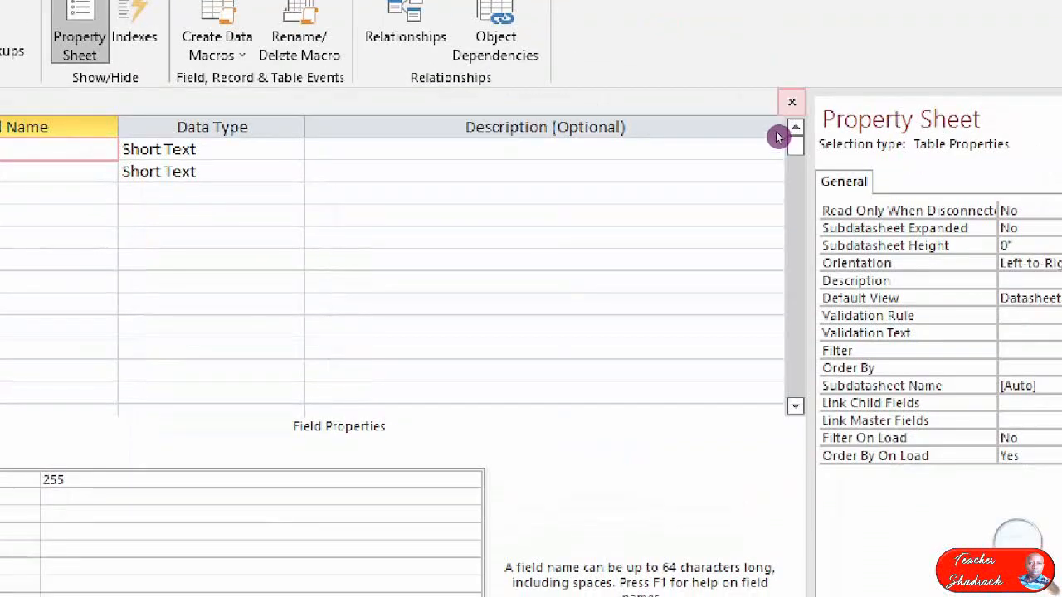
{"action": "left_click", "coordinate": [1049, 139]}
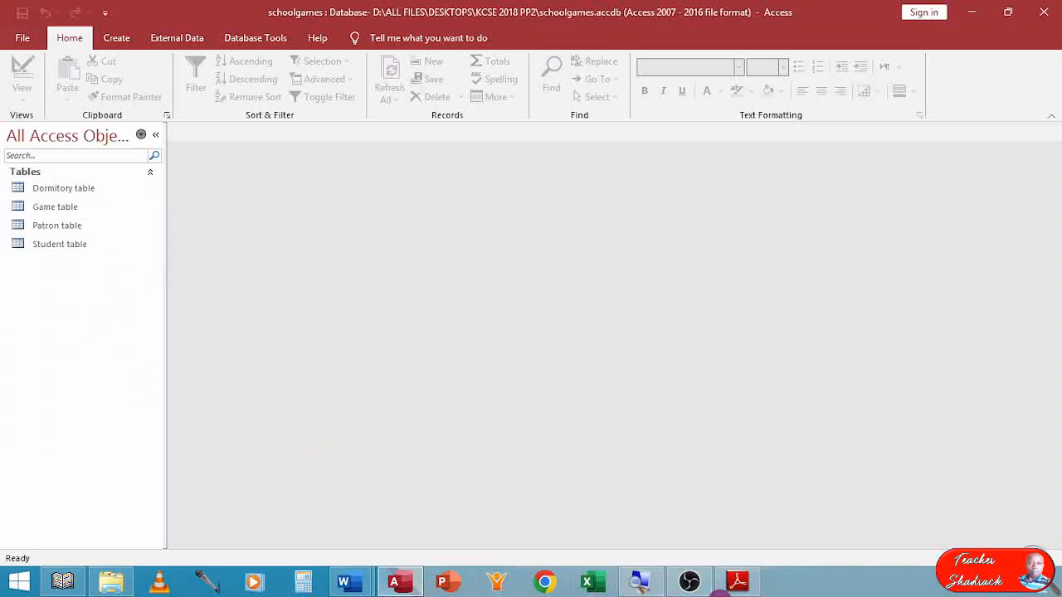
Switch to the exam paper in Adobe Reader and examine the code fields in the sample records for the Student, Patron, Dormitory and Games tables.
{"action": "left_click", "coordinate": [738, 585]}
{"action": "scroll", "coordinate": [450, 320], "scroll_direction": "down", "scroll_amount": 10}
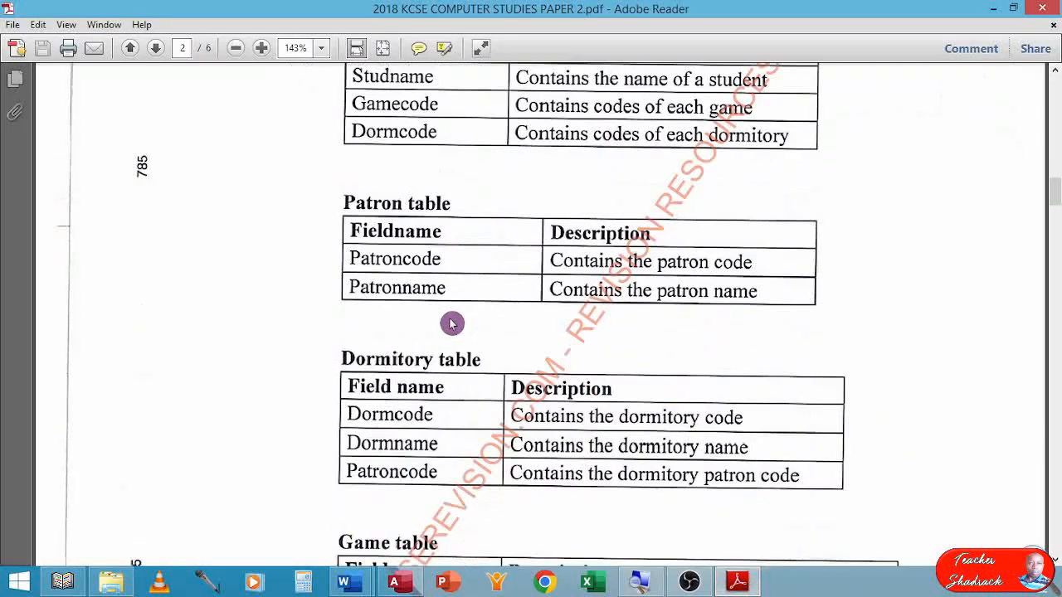
{"action": "scroll", "coordinate": [453, 339], "scroll_direction": "down", "scroll_amount": 8}
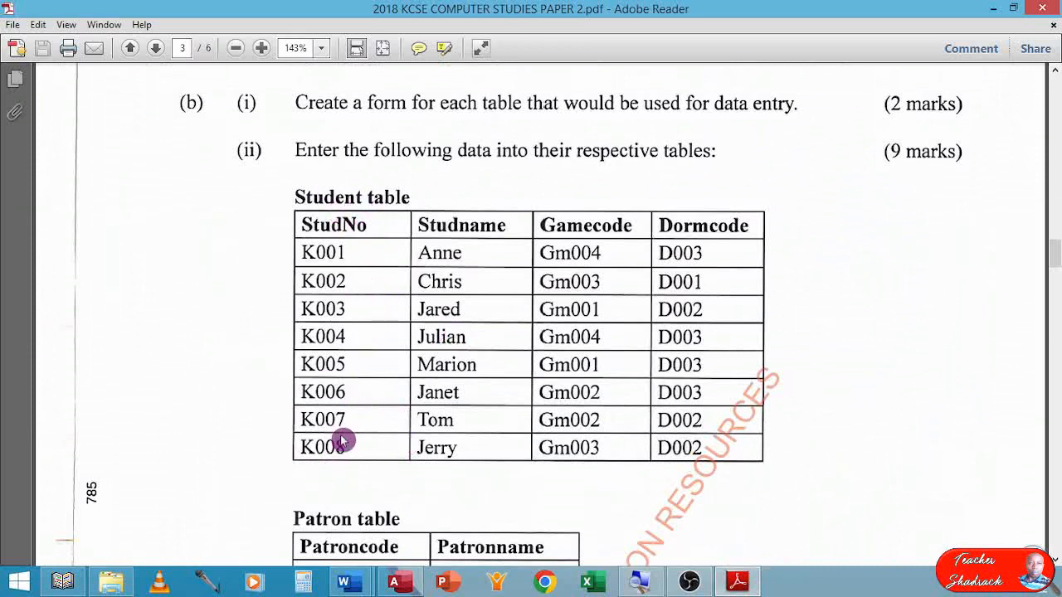
{"action": "scroll", "coordinate": [311, 415], "scroll_direction": "down", "scroll_amount": 5}
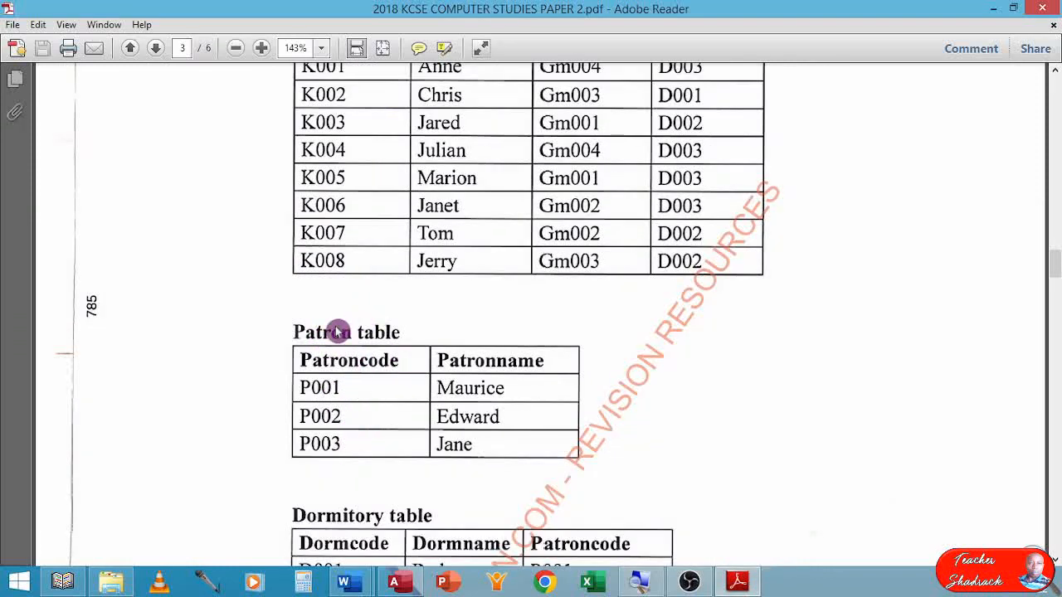
{"action": "scroll", "coordinate": [340, 441], "scroll_direction": "down", "scroll_amount": 2}
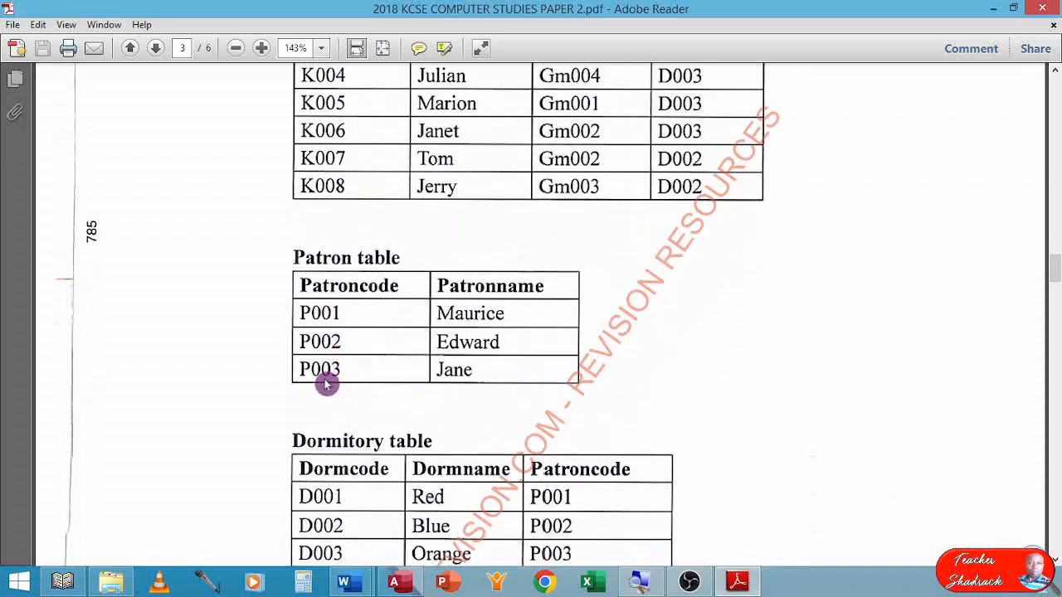
{"action": "scroll", "coordinate": [332, 377], "scroll_direction": "down", "scroll_amount": 4}
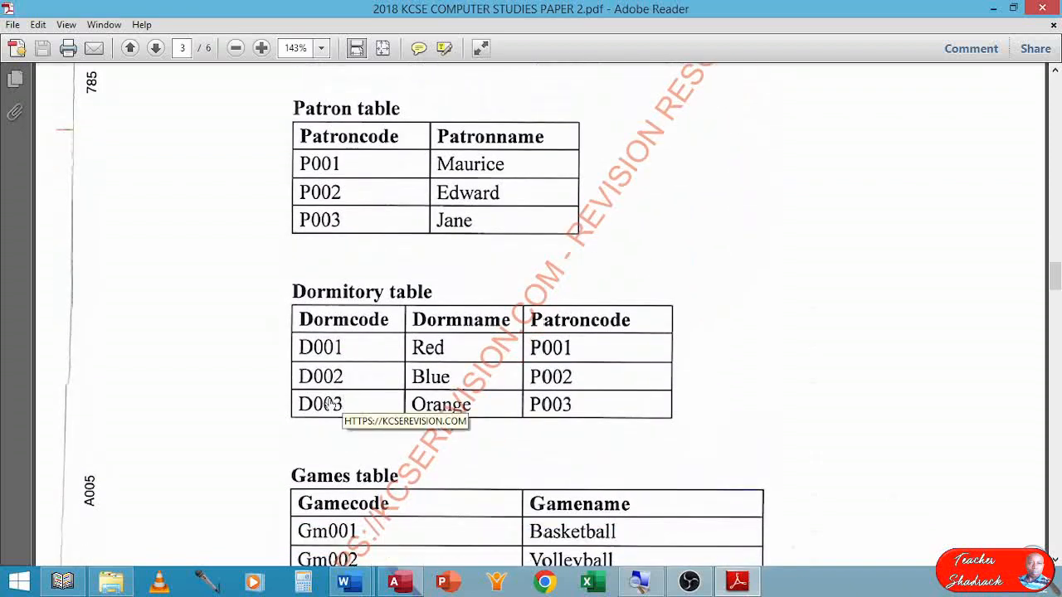
{"action": "scroll", "coordinate": [330, 404], "scroll_direction": "down", "scroll_amount": 1}
{"action": "scroll", "coordinate": [332, 406], "scroll_direction": "down", "scroll_amount": 2}
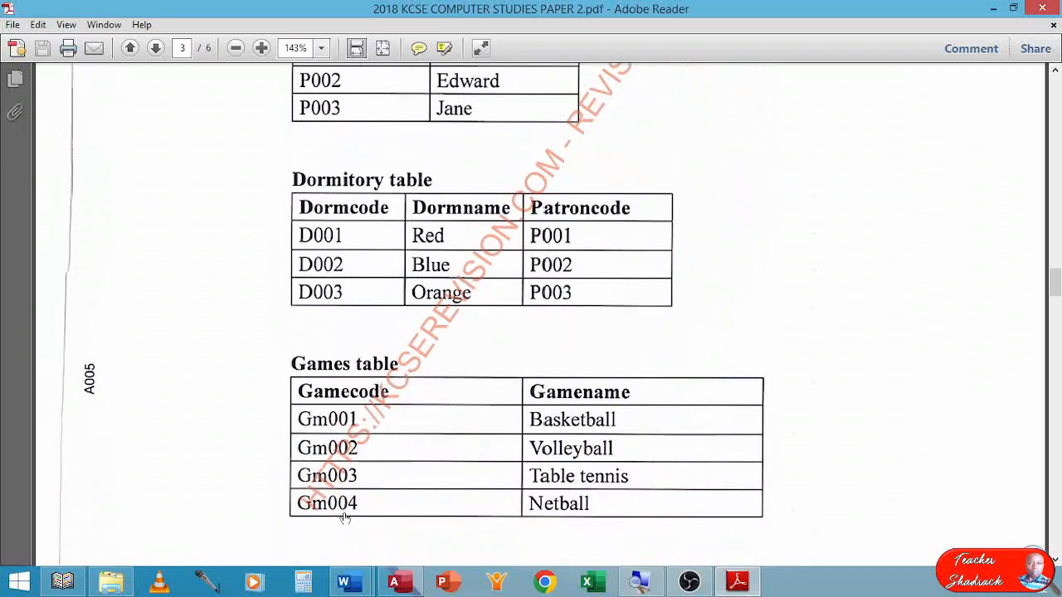
Switch from the exam paper back to Access and open the Dormitory table in Design view.
{"action": "scroll", "coordinate": [346, 514], "scroll_direction": "up", "scroll_amount": 20}
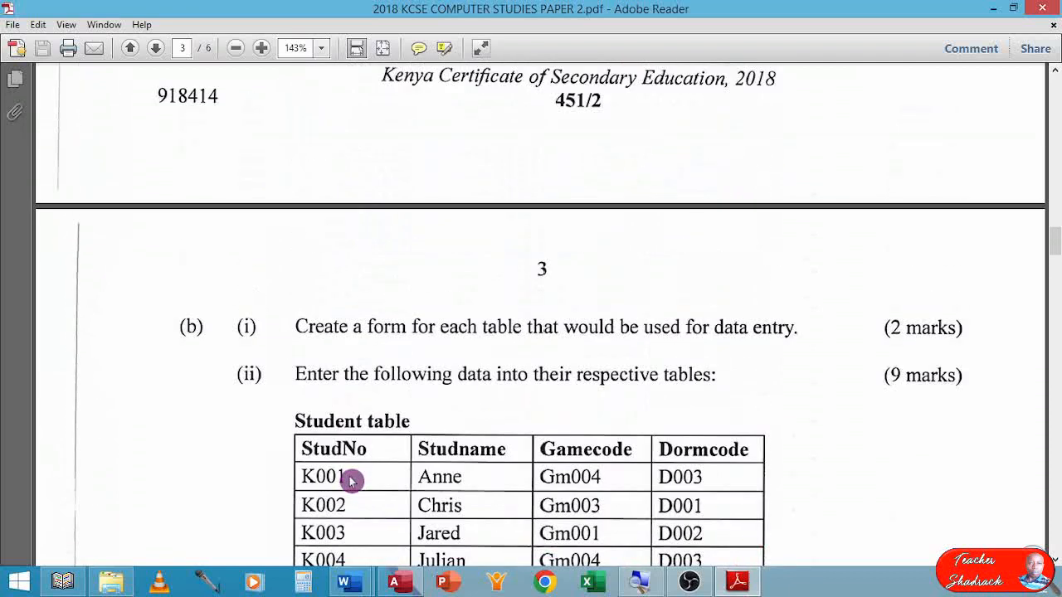
{"action": "left_click", "coordinate": [415, 588]}
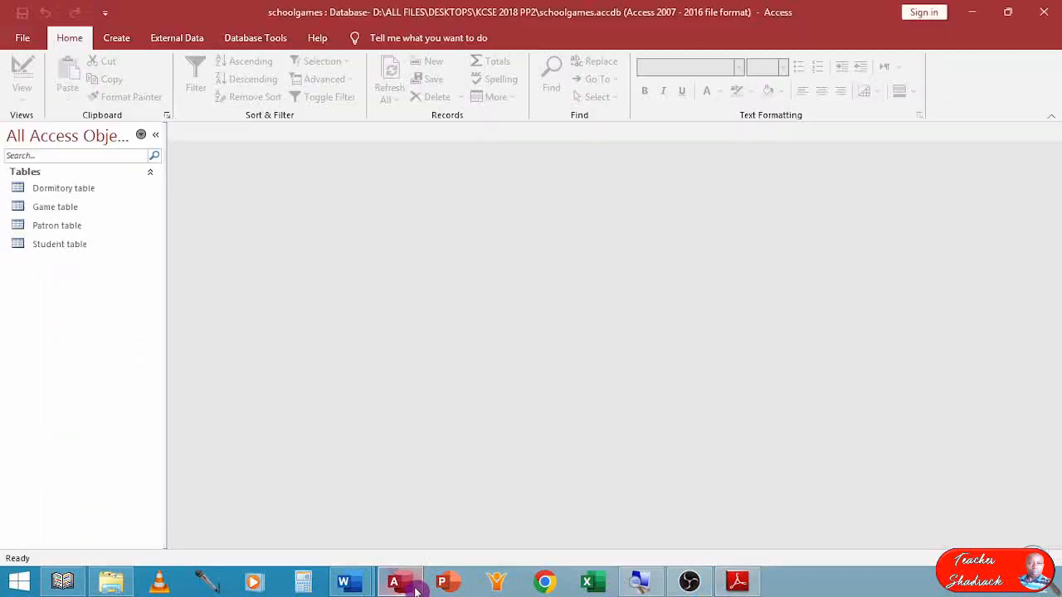
{"action": "left_click", "coordinate": [66, 196]}
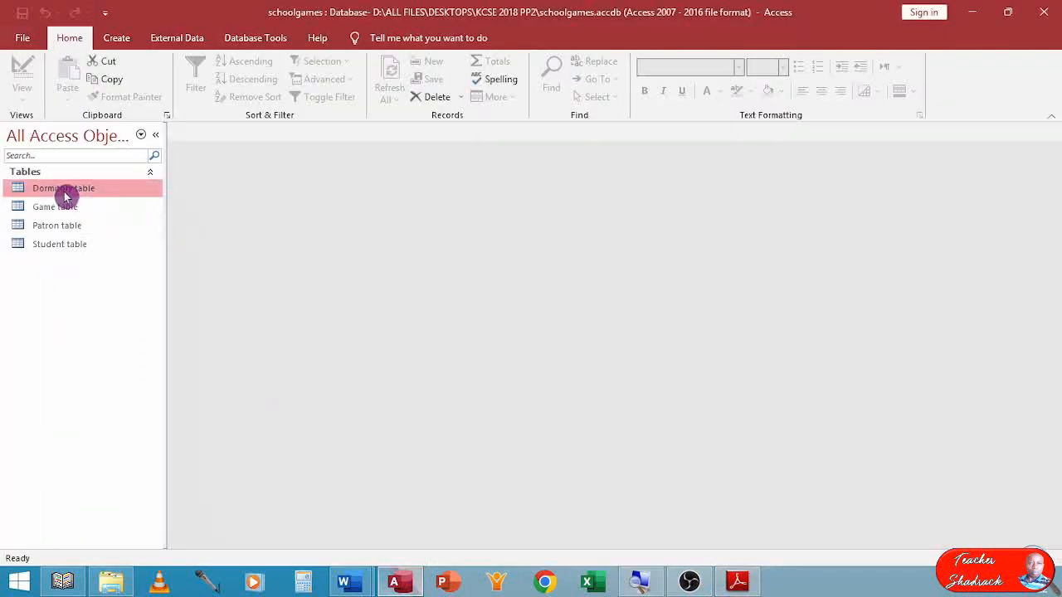
{"action": "right_click", "coordinate": [66, 196]}
{"action": "left_click", "coordinate": [35, 282]}
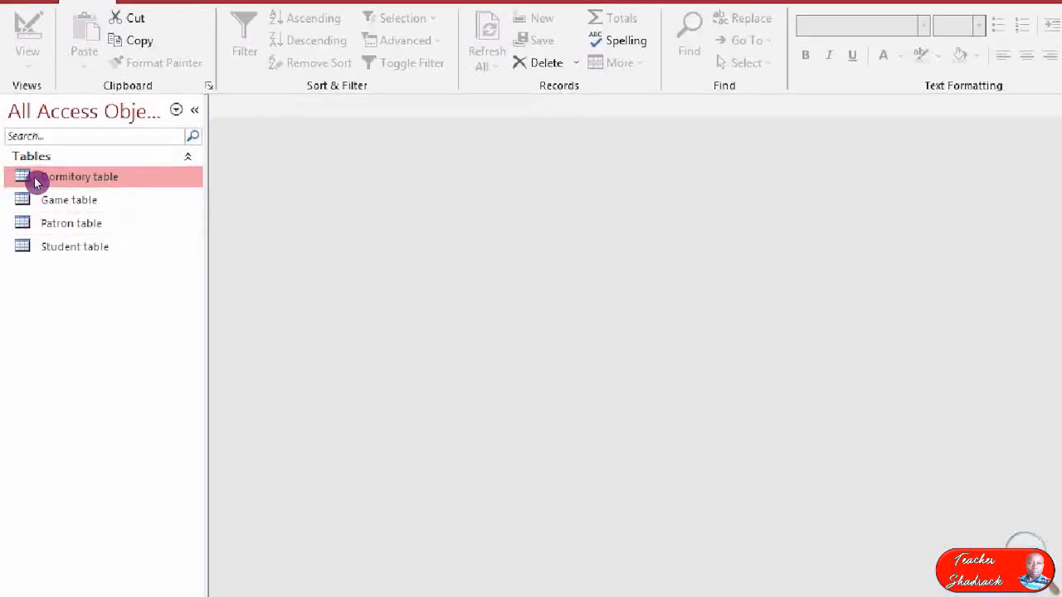
{"action": "right_click", "coordinate": [38, 188]}
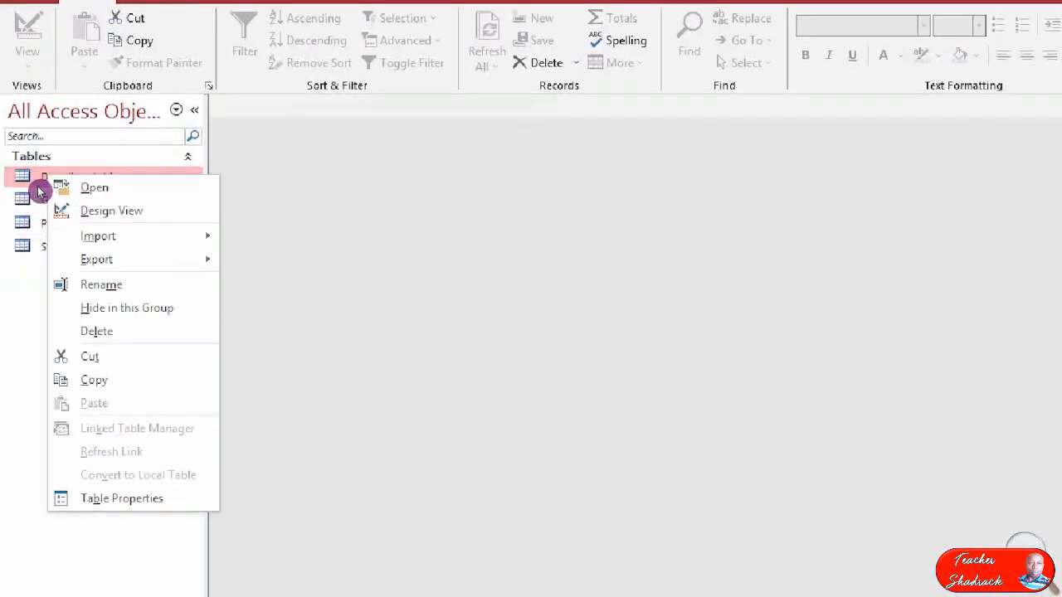
{"action": "left_click", "coordinate": [125, 212]}
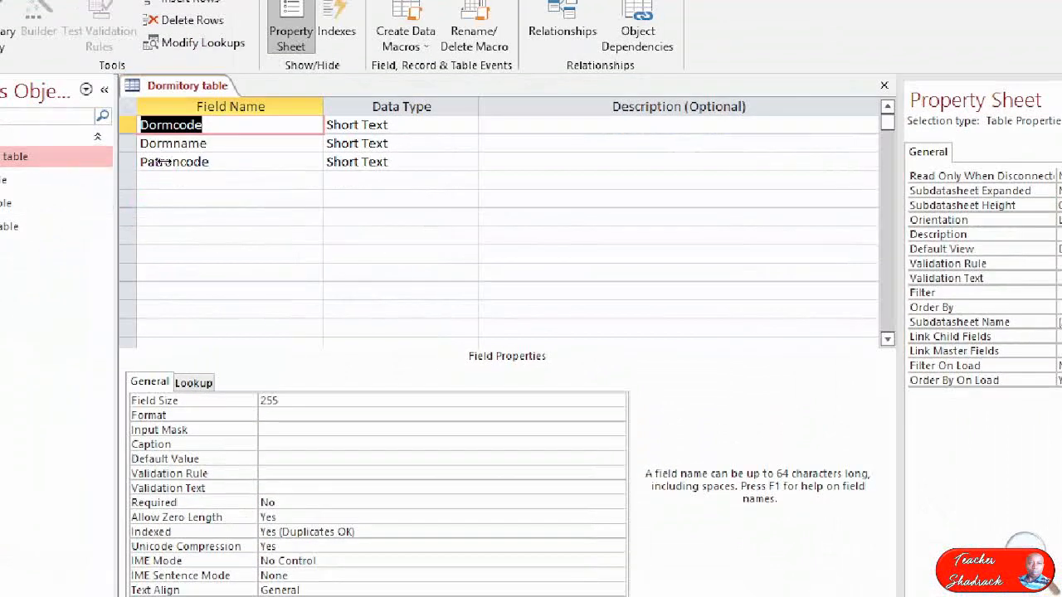
Make Dormcode the primary key of the Dormitory table, then save the design changes and close the table.
{"action": "right_click", "coordinate": [126, 127]}
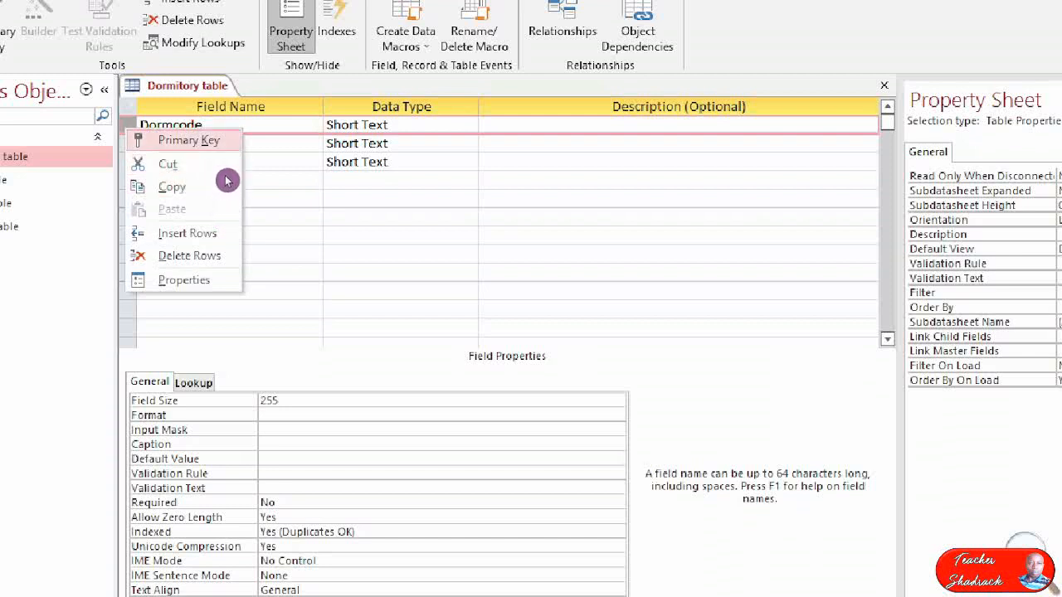
{"action": "left_click", "coordinate": [192, 140]}
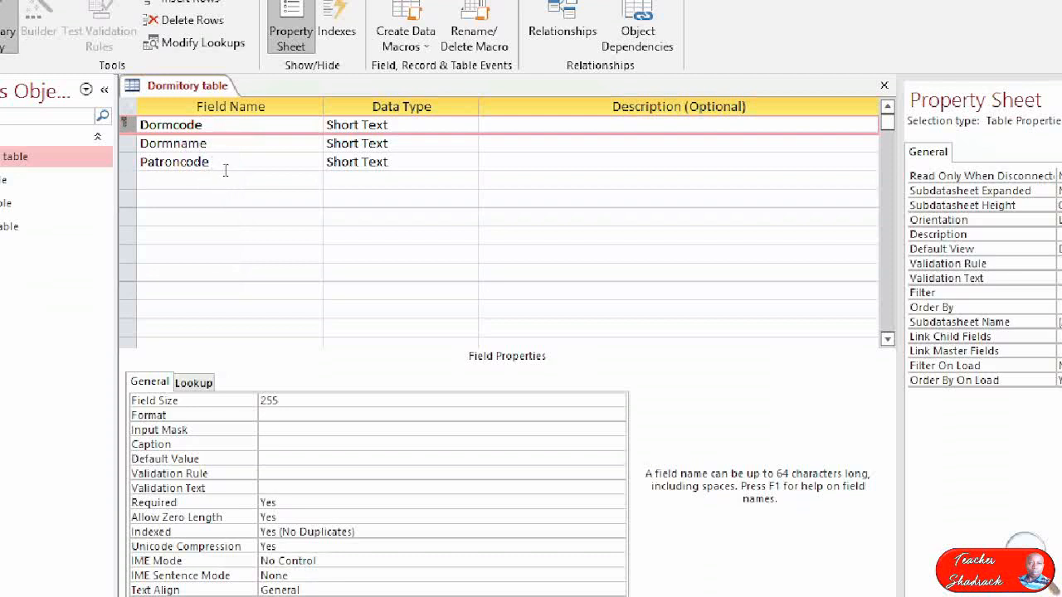
{"action": "left_click", "coordinate": [180, 162]}
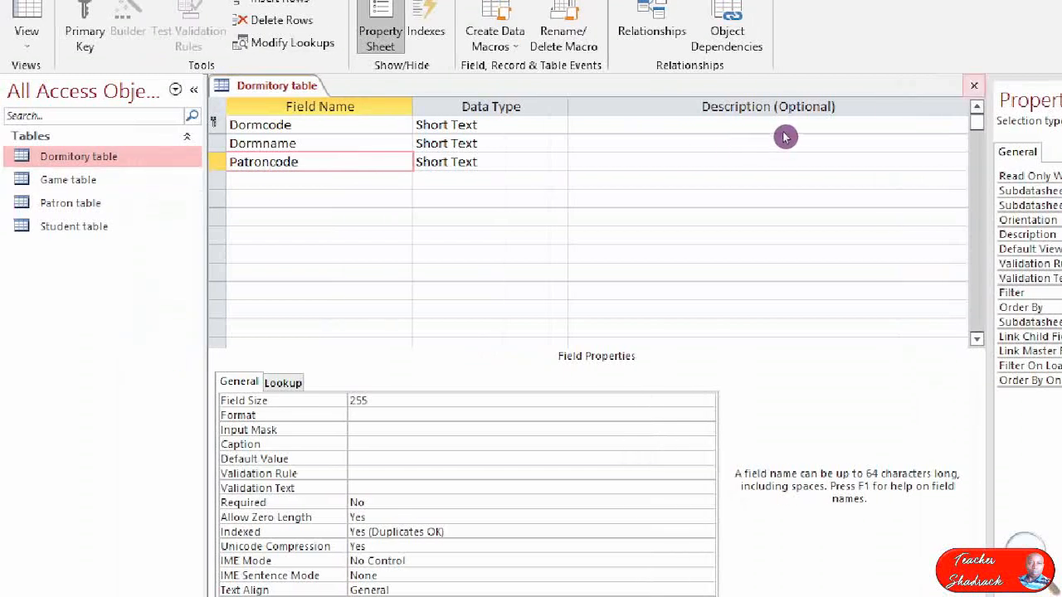
{"action": "left_click", "coordinate": [974, 86]}
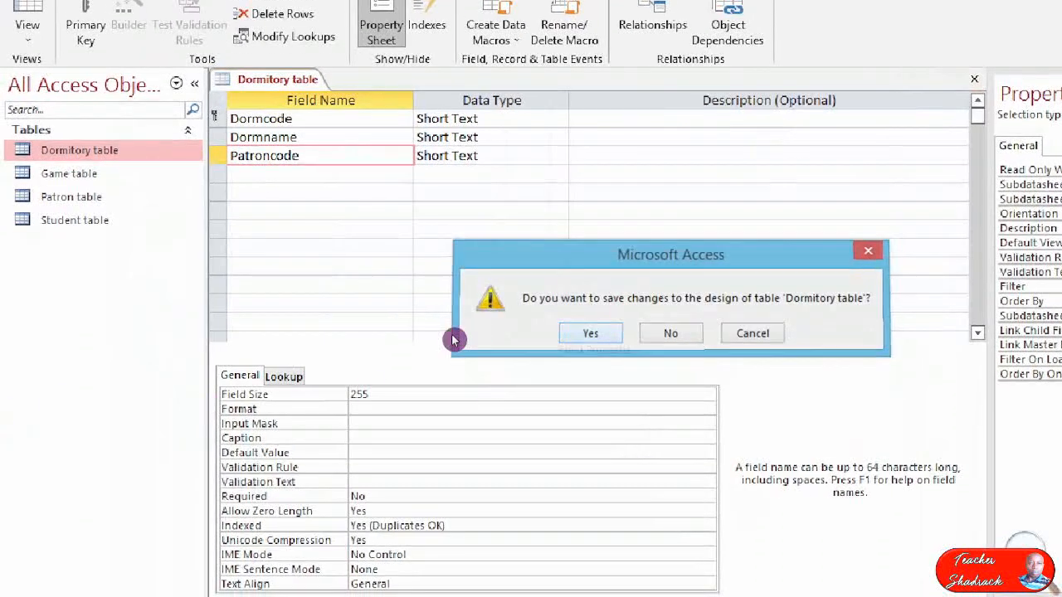
{"action": "key", "text": "Return"}
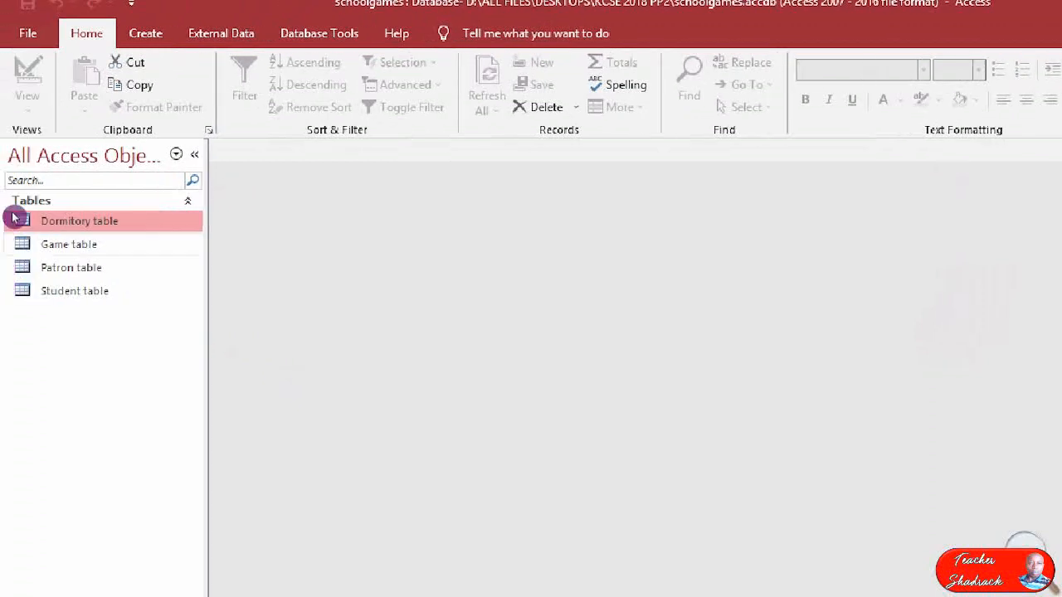
Set Gamecode as the primary key of the Game table in Design view, saving and closing the table.
{"action": "right_click", "coordinate": [41, 242]}
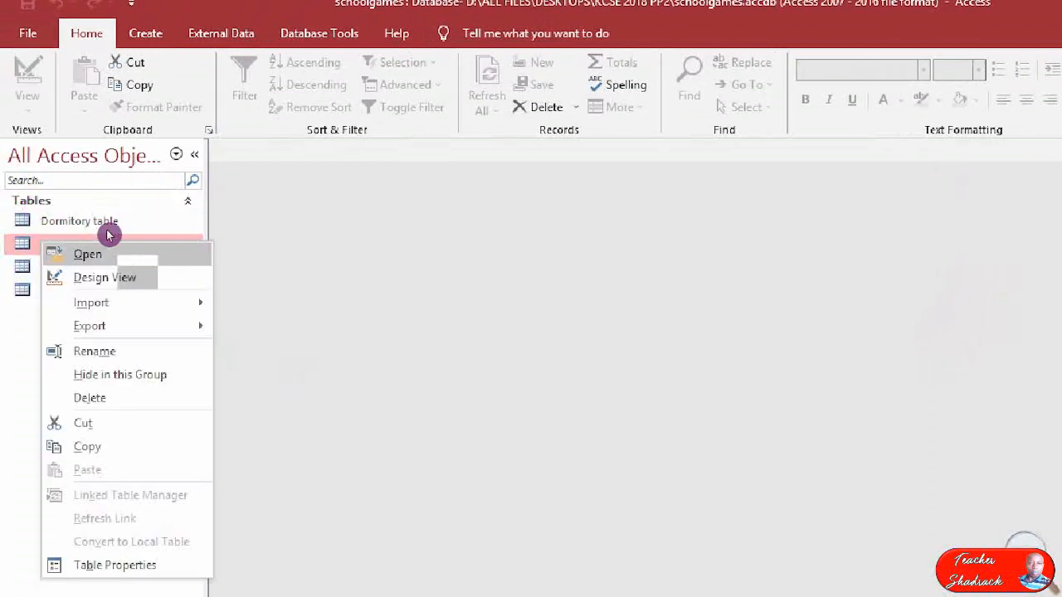
{"action": "left_click", "coordinate": [105, 277]}
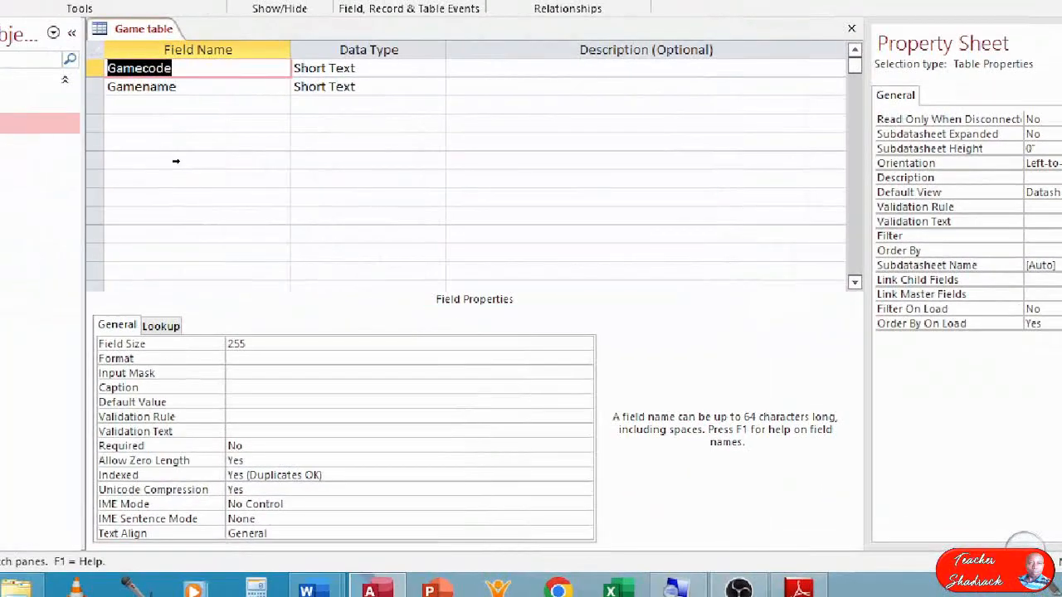
{"action": "right_click", "coordinate": [95, 69]}
{"action": "left_click", "coordinate": [159, 81]}
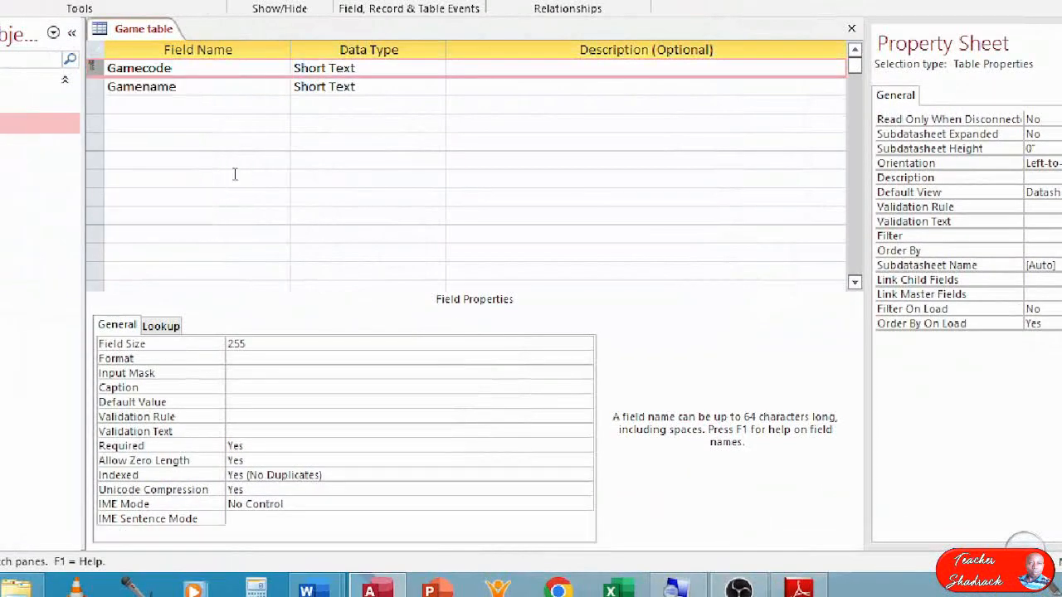
{"action": "left_click", "coordinate": [851, 29]}
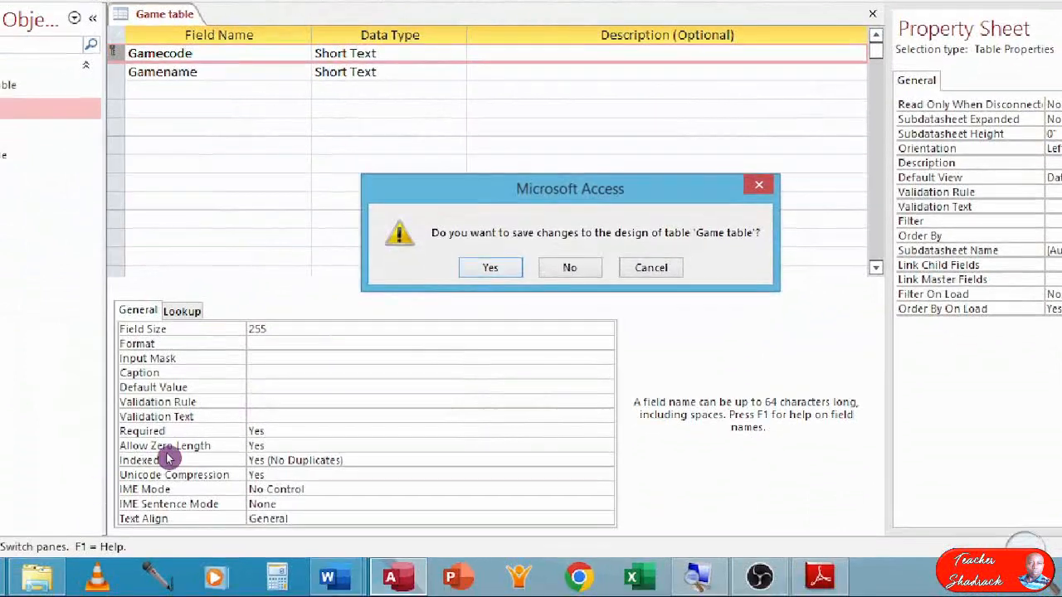
{"action": "left_click", "coordinate": [467, 286]}
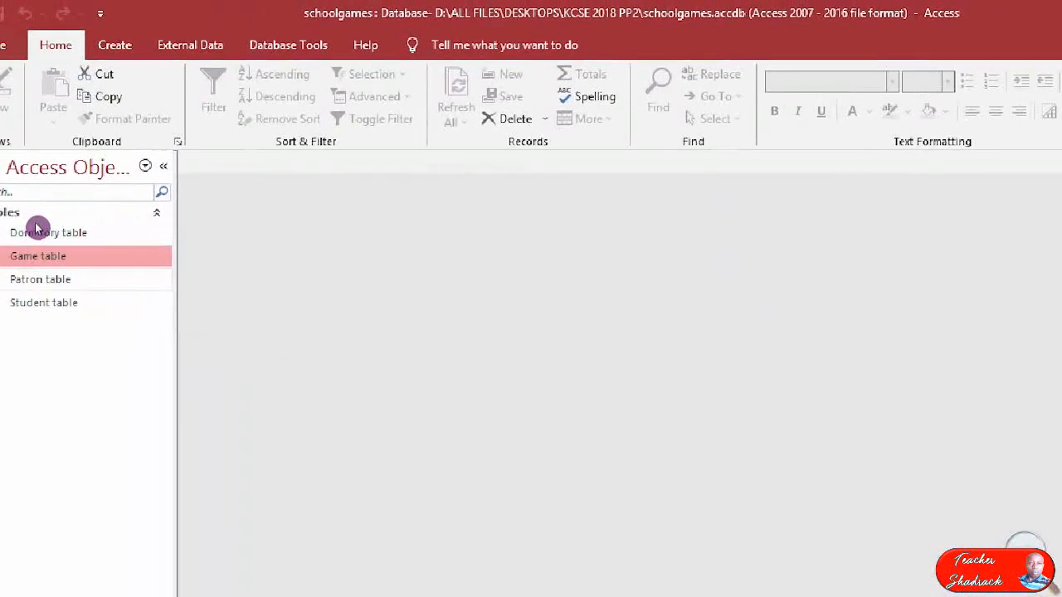
Set Patroncode as the primary key of the Patron table in Design view, saving and closing the table.
{"action": "key", "text": "Down"}
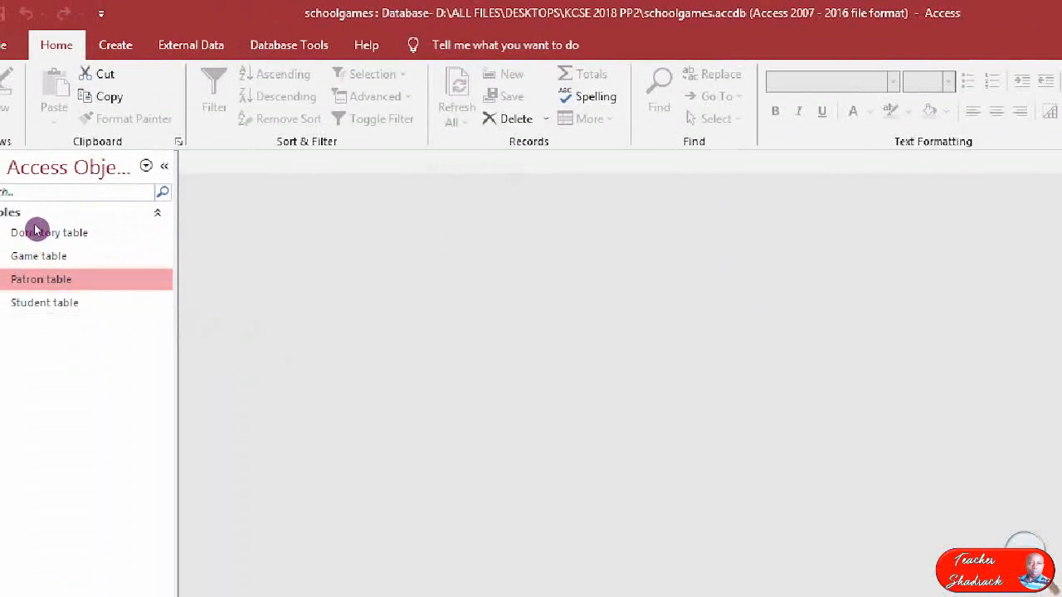
{"action": "right_click", "coordinate": [16, 280]}
{"action": "left_click", "coordinate": [80, 312]}
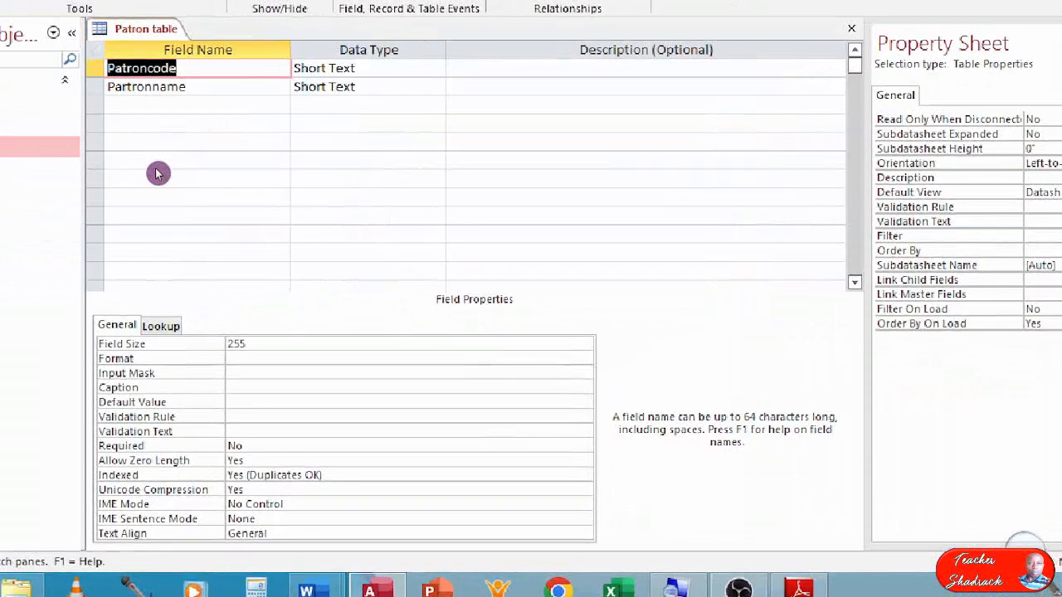
{"action": "right_click", "coordinate": [92, 68]}
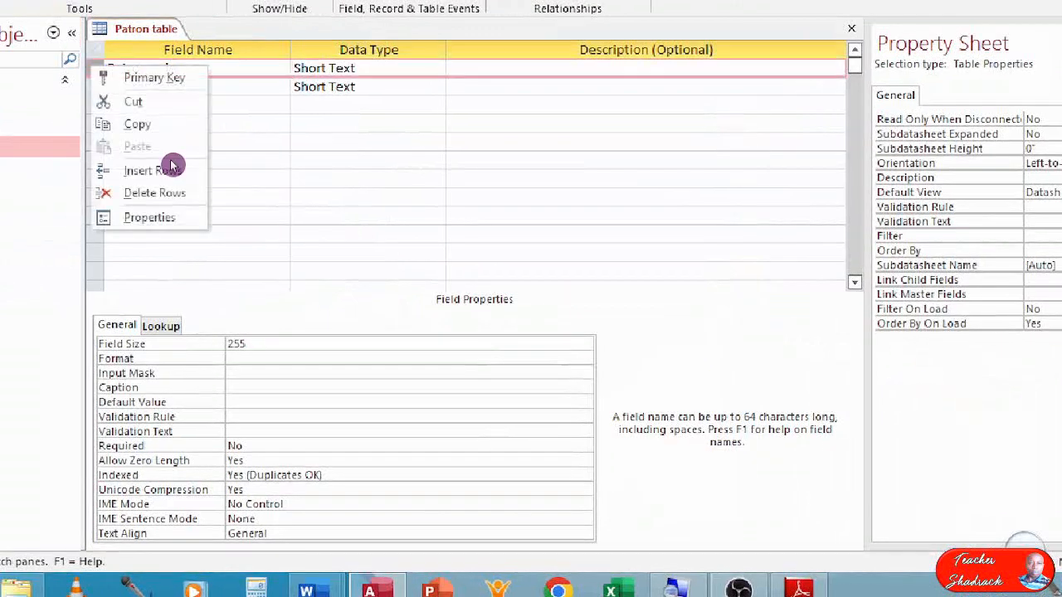
{"action": "key", "text": "Down"}
{"action": "key", "text": "Return"}
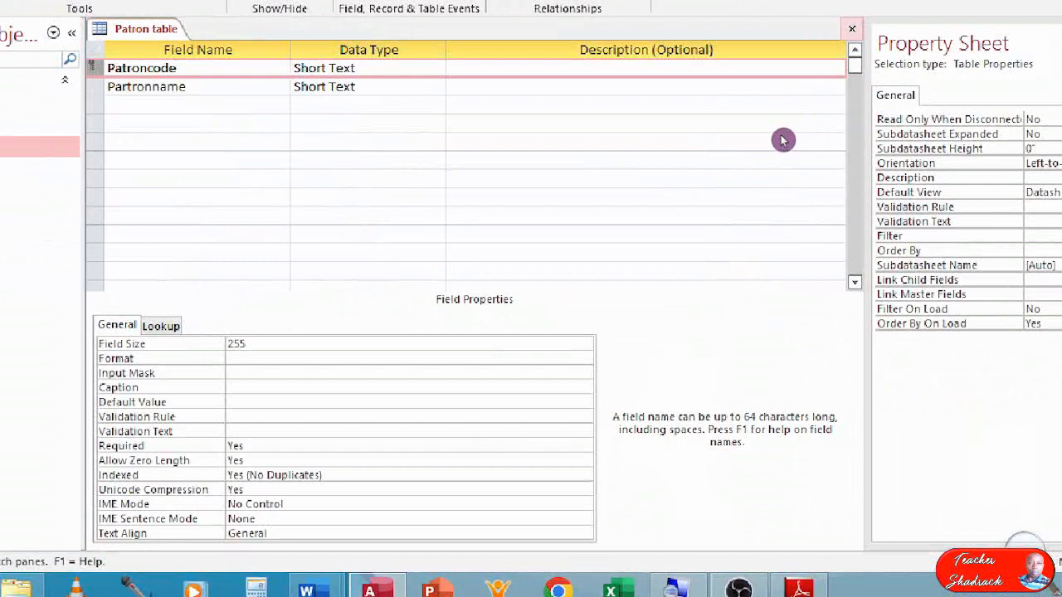
{"action": "left_click", "coordinate": [852, 29]}
{"action": "left_click", "coordinate": [469, 282]}
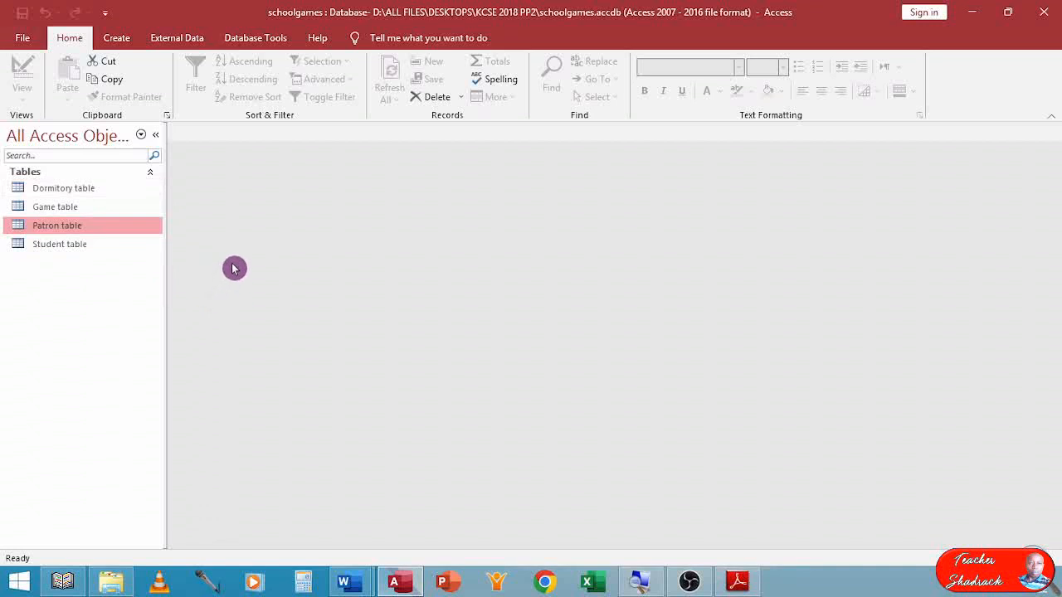
Reopen the Dormitory table in Design view and start the Lookup Wizard as the data type of the Patroncode field.
{"action": "left_click", "coordinate": [57, 191]}
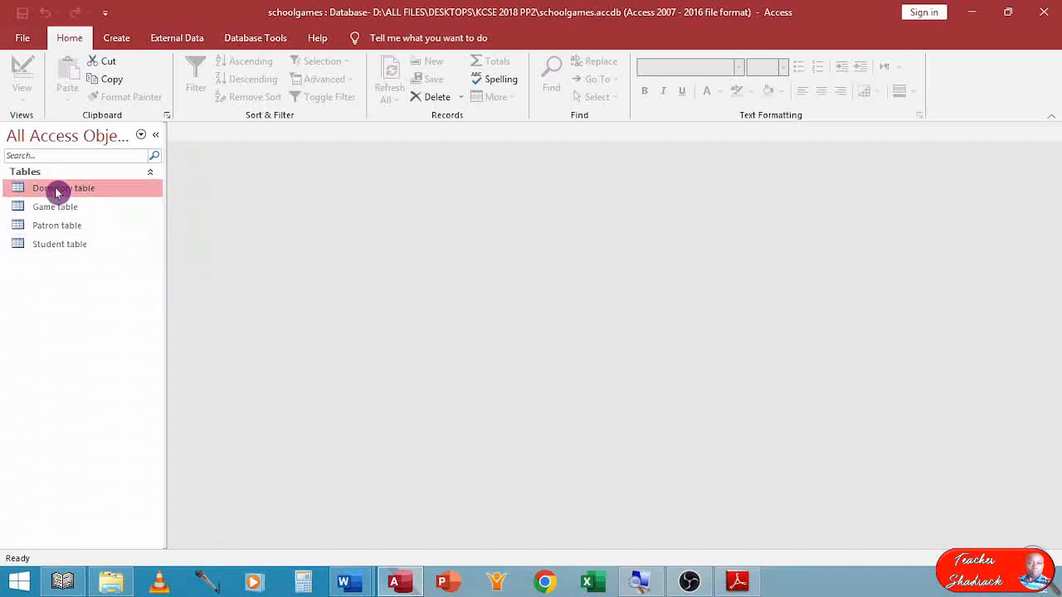
{"action": "right_click", "coordinate": [57, 191]}
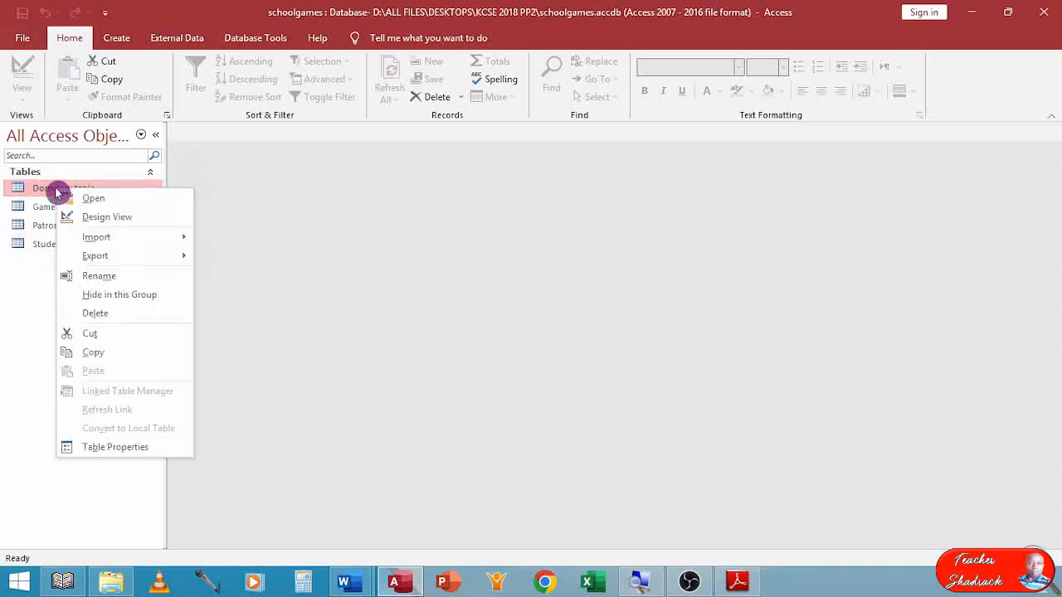
{"action": "left_click", "coordinate": [94, 219]}
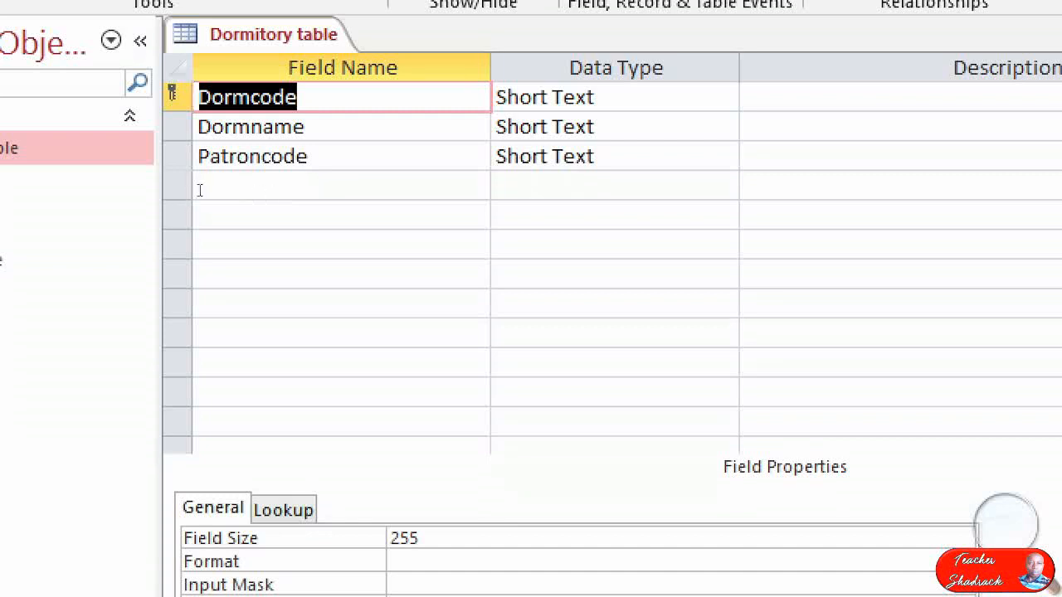
{"action": "left_click", "coordinate": [618, 156]}
{"action": "left_click", "coordinate": [725, 156]}
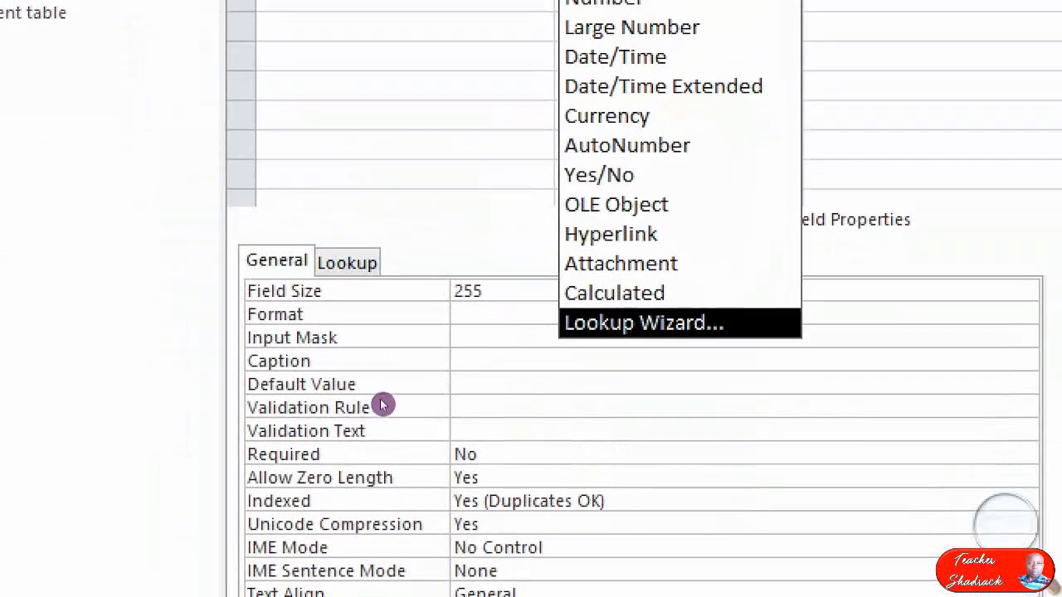
{"action": "left_click", "coordinate": [387, 404]}
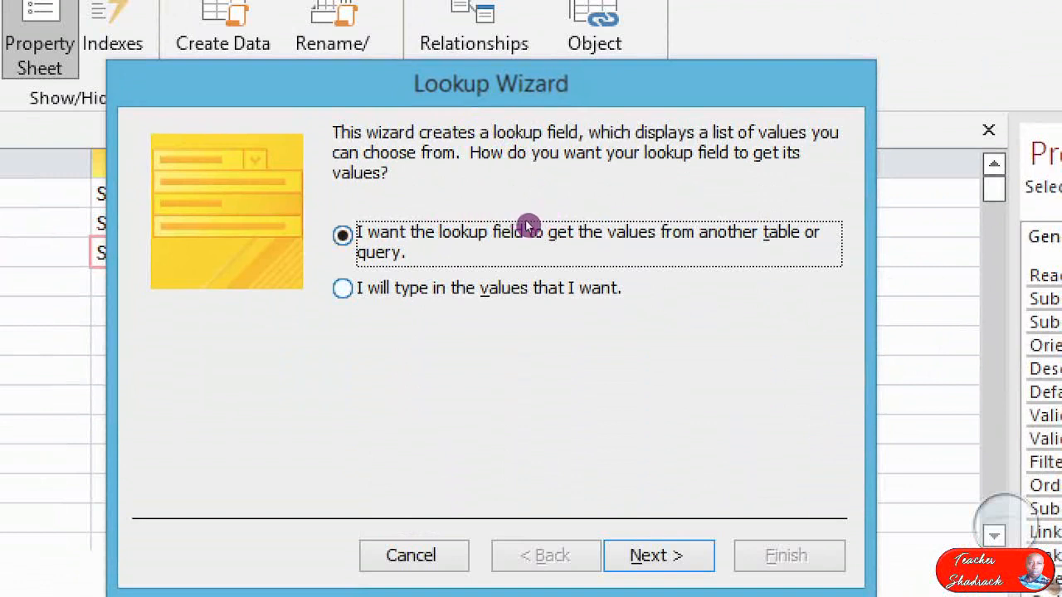
Have the lookup get its values from the Patroncode field of the Patron table, with no sort order.
{"action": "key", "text": "Return"}
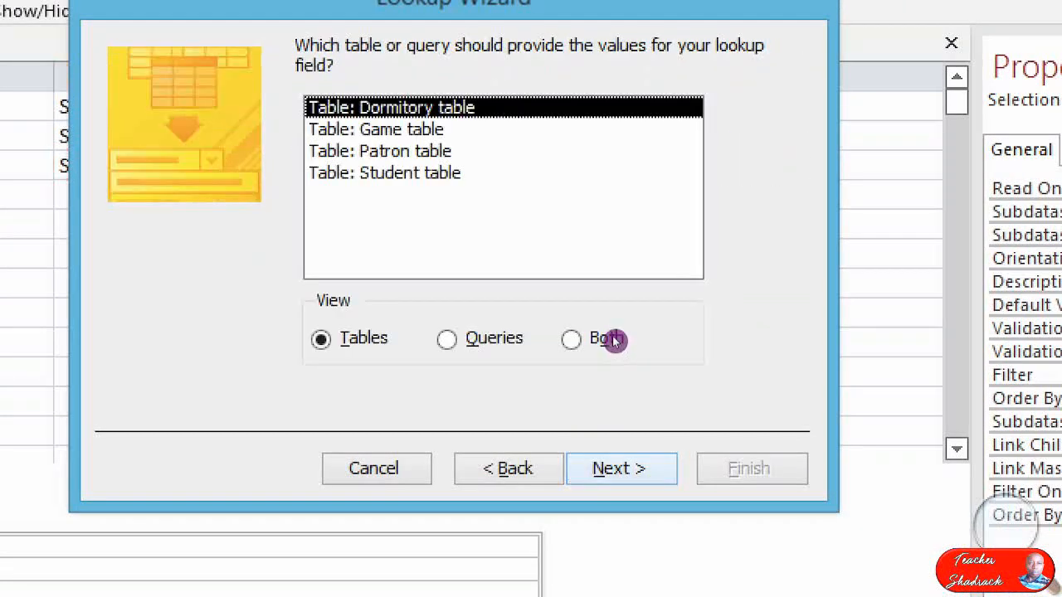
{"action": "key", "text": "Down"}
{"action": "key", "text": "Down"}
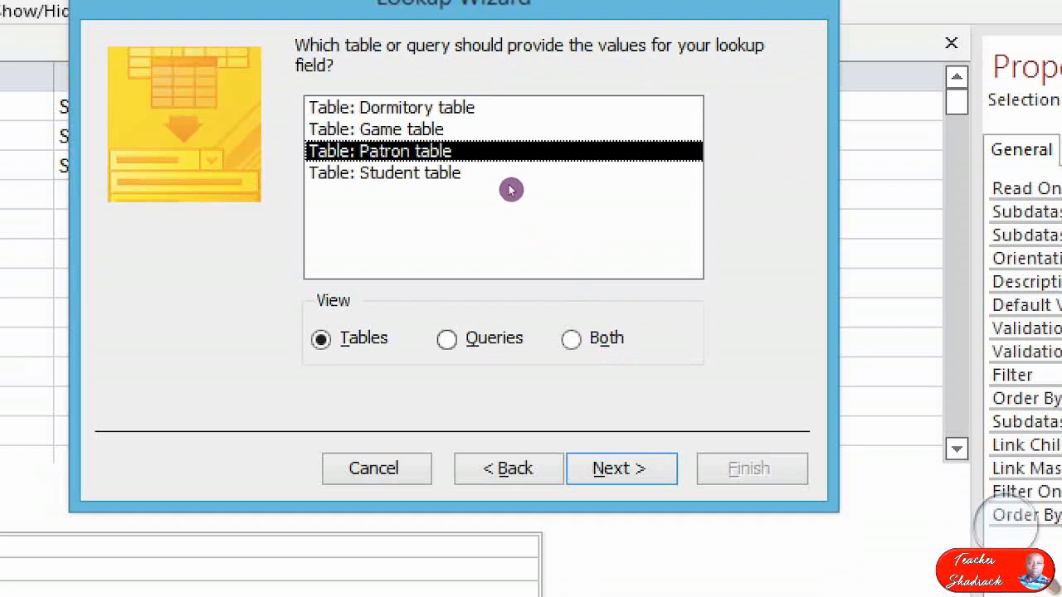
{"action": "key", "text": "Return"}
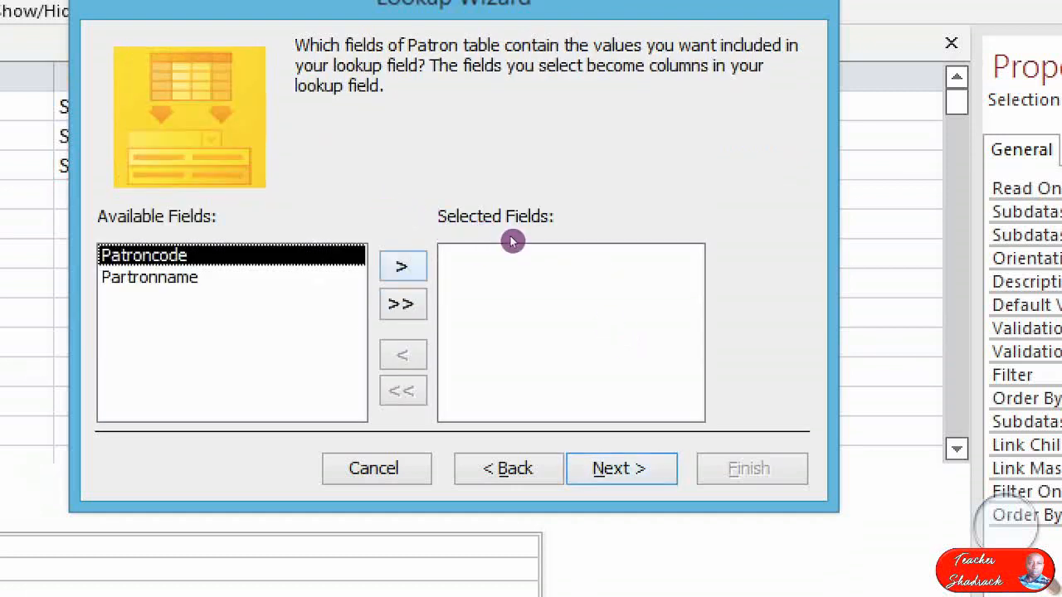
{"action": "left_click", "coordinate": [403, 266]}
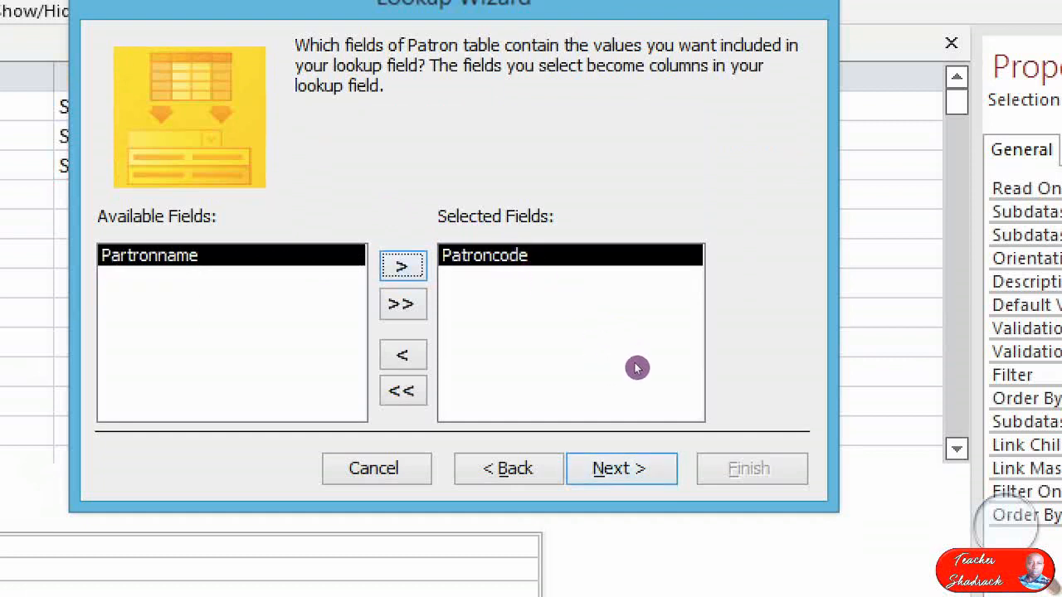
{"action": "key", "text": "Return"}
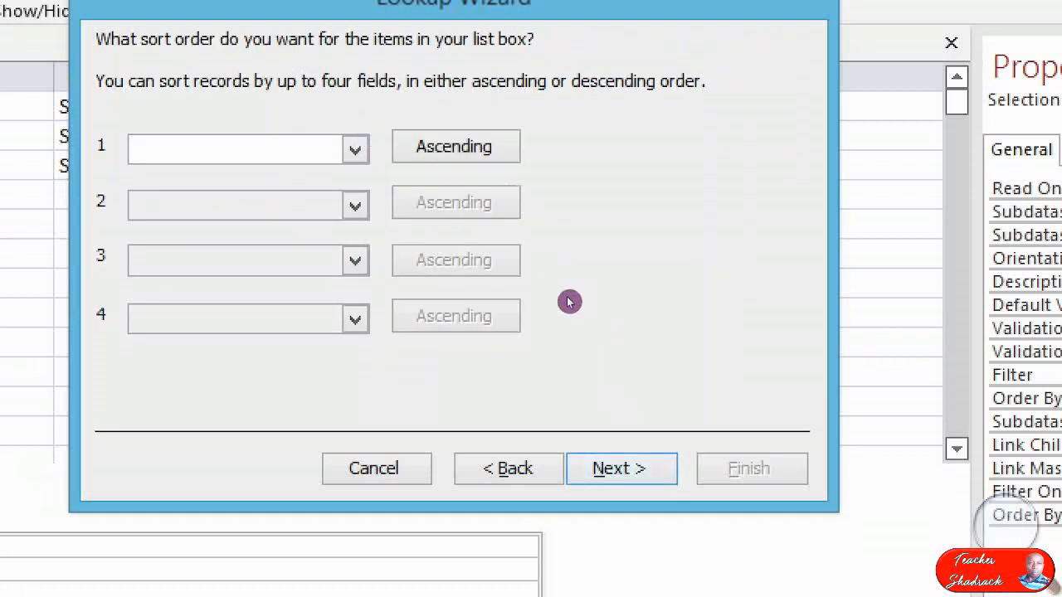
{"action": "key", "text": "Return"}
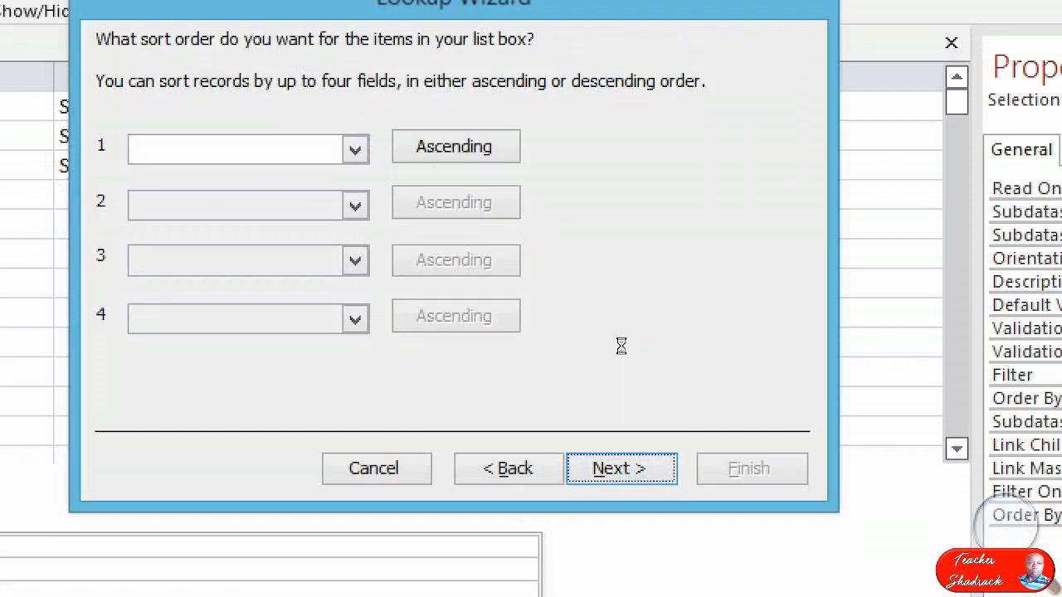
{"action": "key", "text": "Return"}
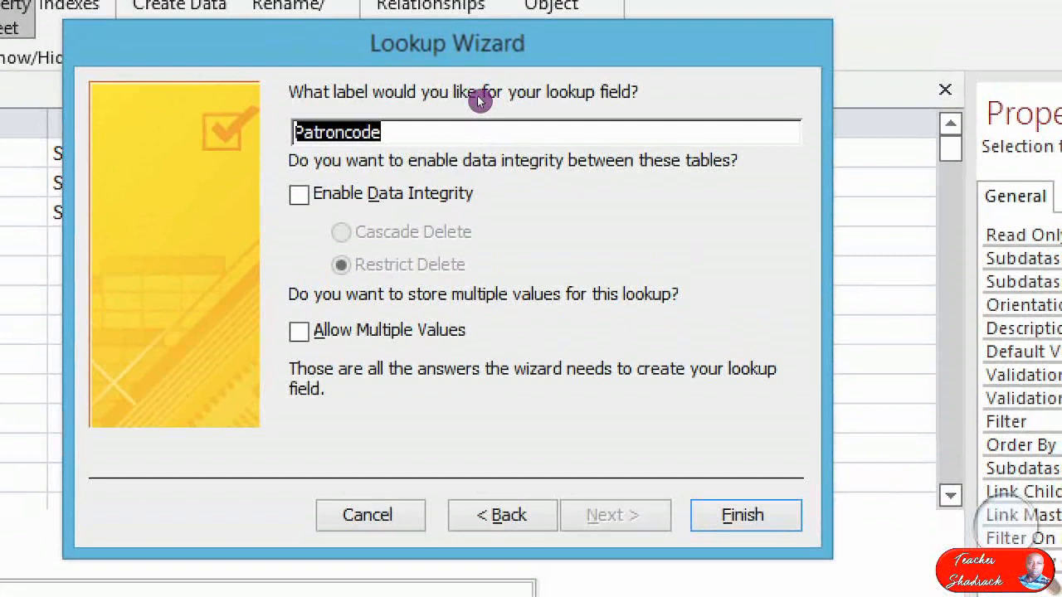
Enable data integrity with Restrict Delete for the Patroncode lookup, finishing the wizard and saving the Dormitory table.
{"action": "left_click", "coordinate": [459, 189]}
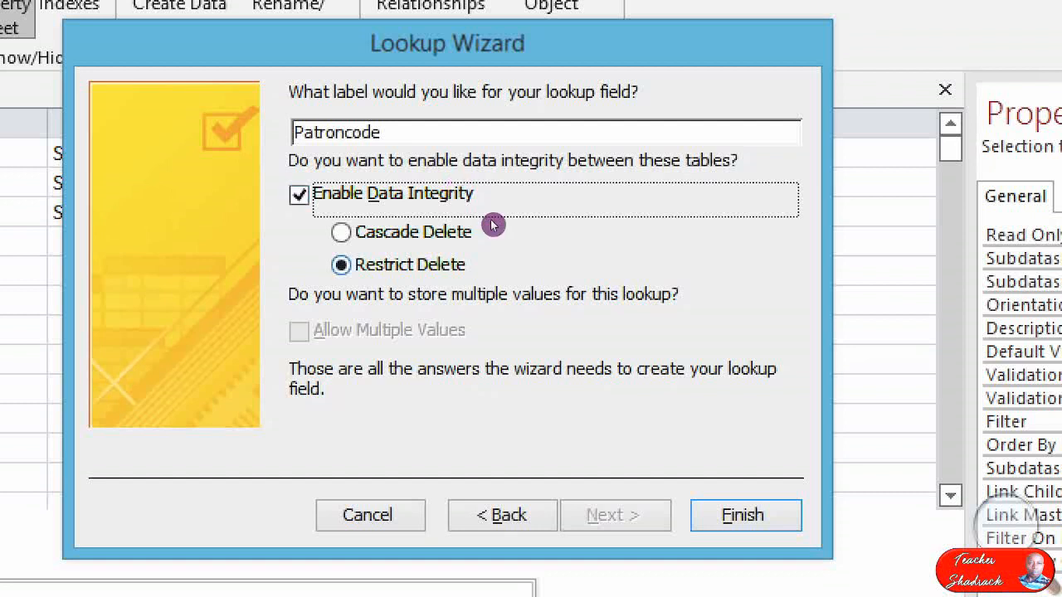
{"action": "key", "text": "Return"}
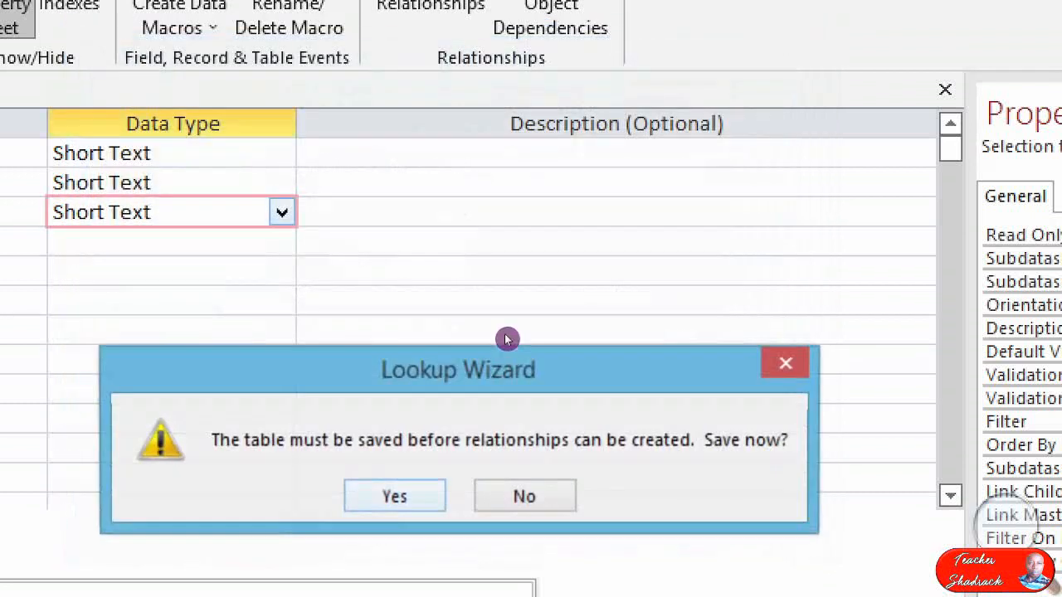
{"action": "key", "text": "Return"}
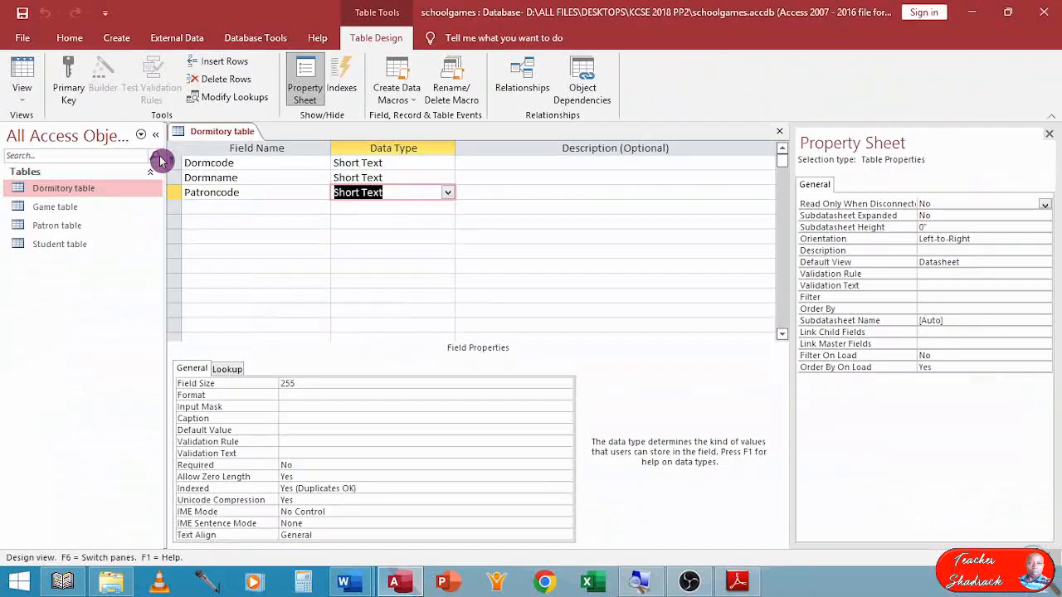
Check the fields of the Game table and the Patron table in Design view, closing each one.
{"action": "left_click", "coordinate": [50, 212]}
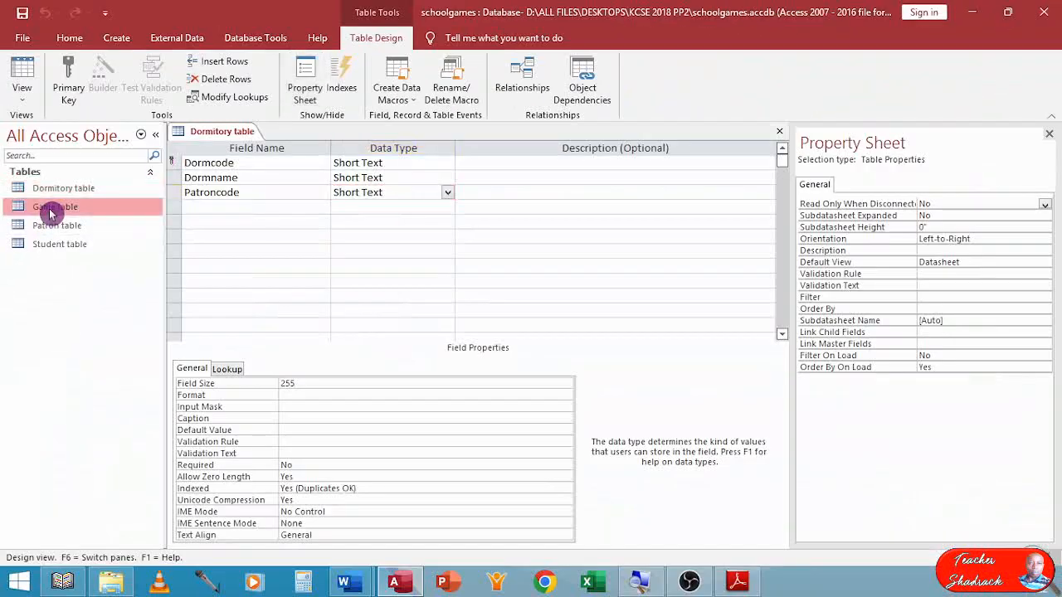
{"action": "right_click", "coordinate": [49, 213]}
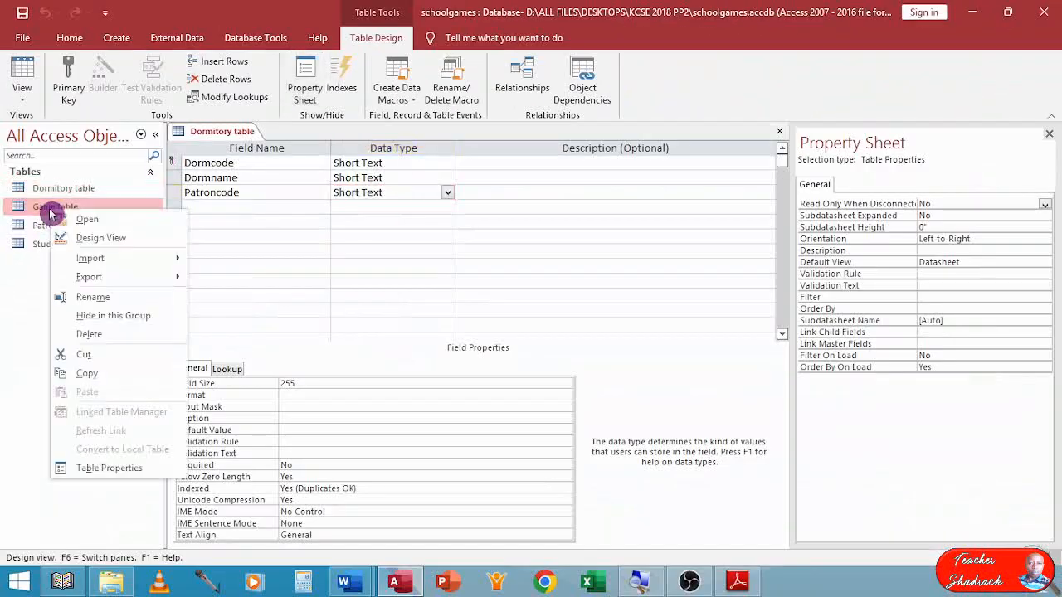
{"action": "left_click", "coordinate": [99, 239]}
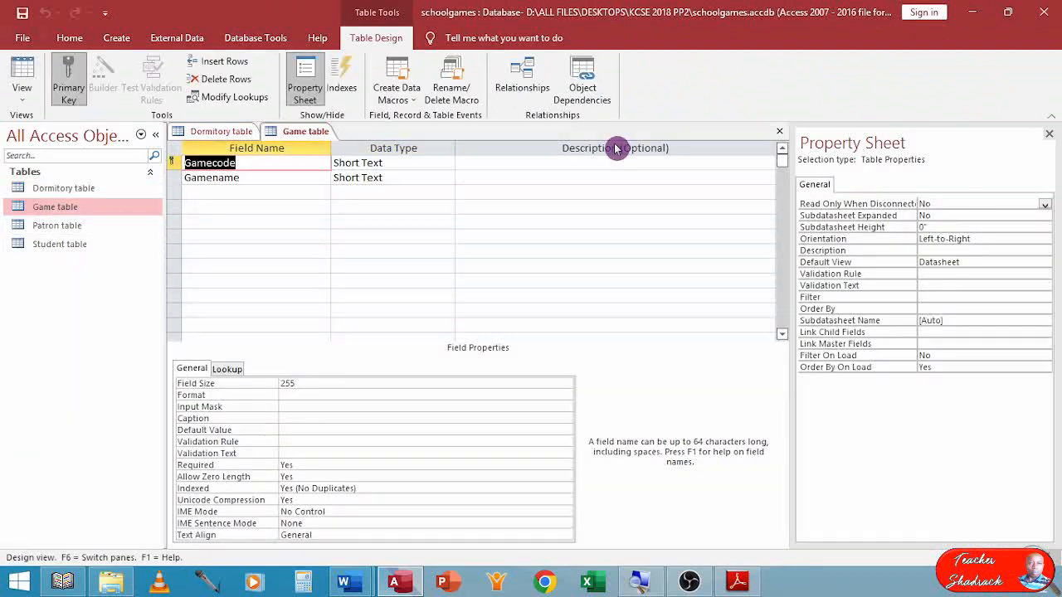
{"action": "left_click", "coordinate": [779, 131]}
{"action": "right_click", "coordinate": [64, 226]}
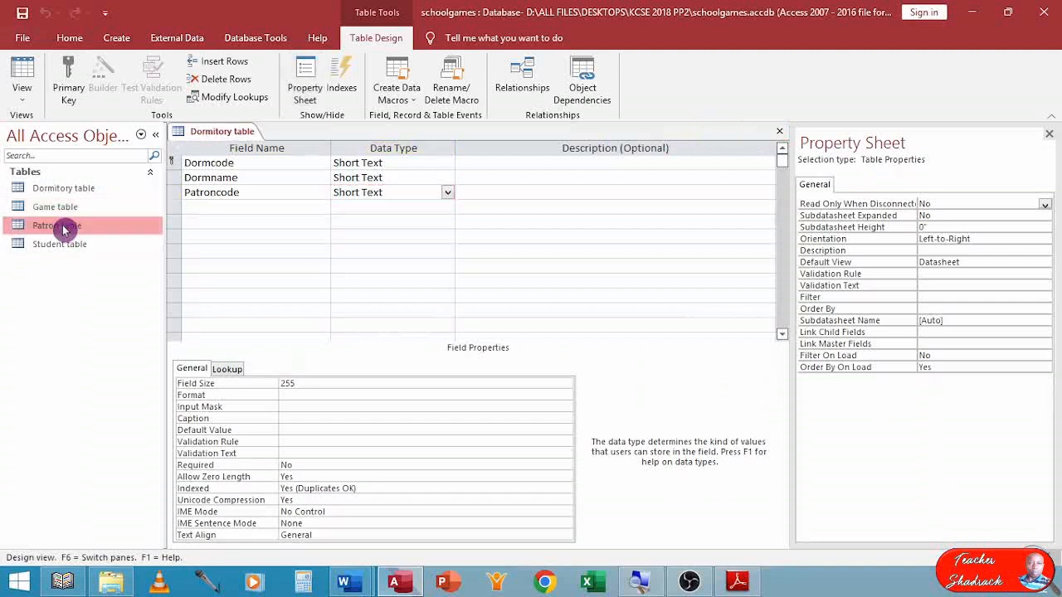
{"action": "left_click", "coordinate": [106, 254]}
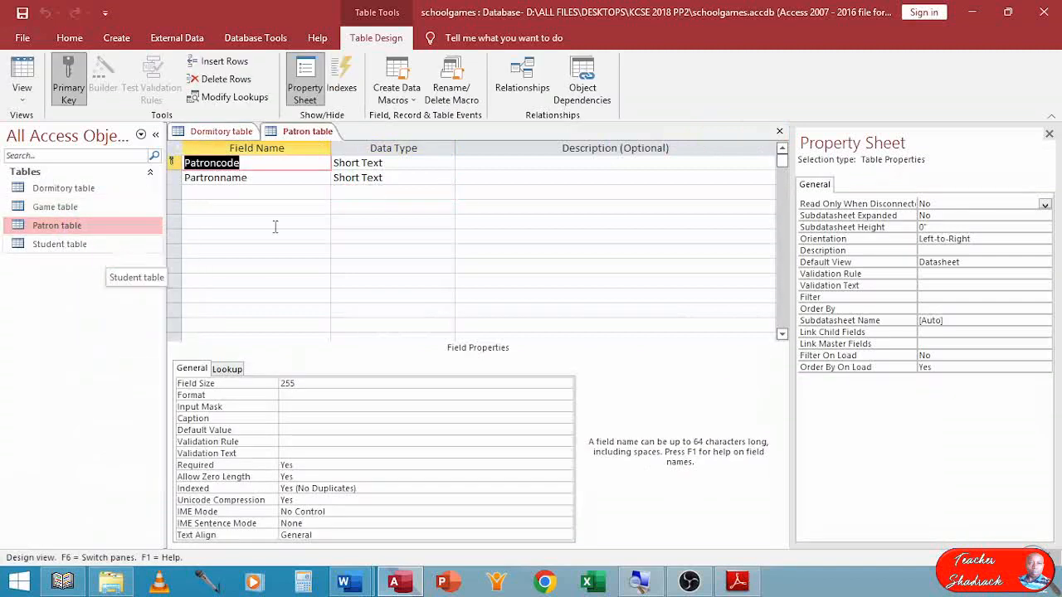
{"action": "left_click", "coordinate": [779, 131]}
Open the Student table in Design view and start the Lookup Wizard as the data type of the GameCode field.
{"action": "right_click", "coordinate": [74, 245]}
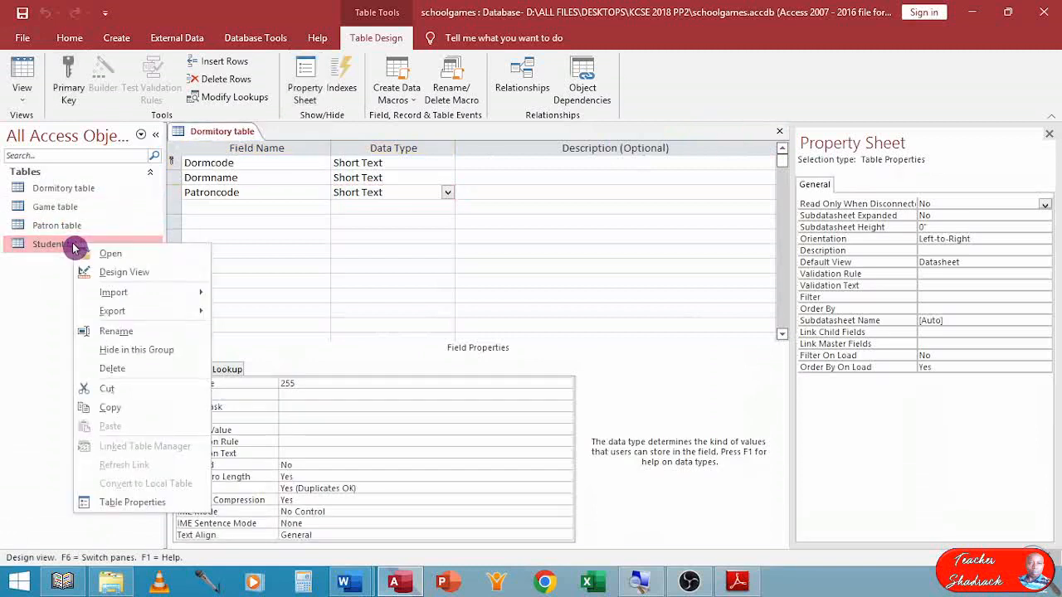
{"action": "left_click", "coordinate": [124, 273]}
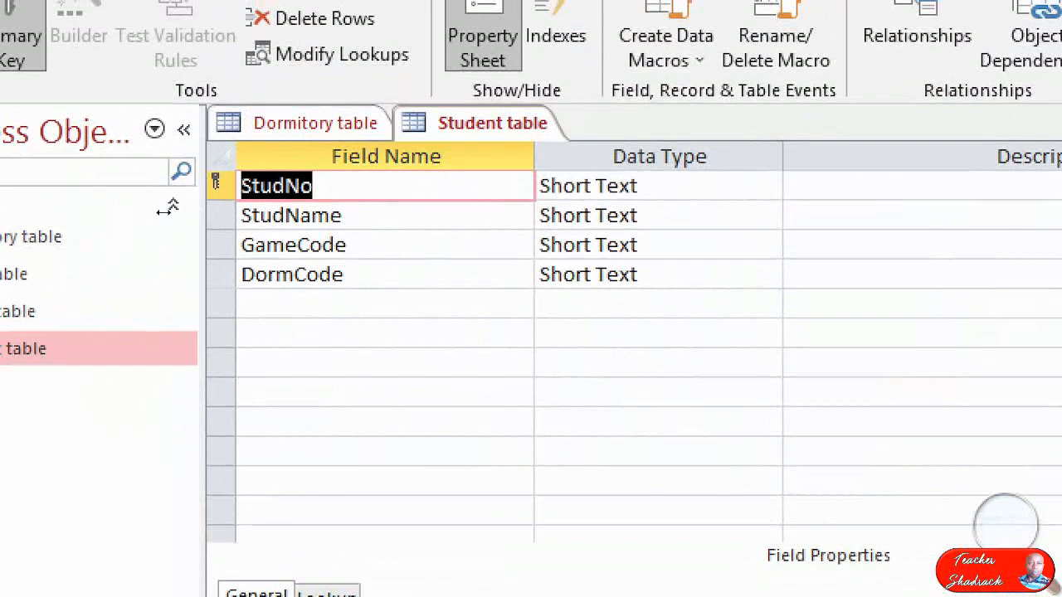
{"action": "left_click", "coordinate": [267, 246]}
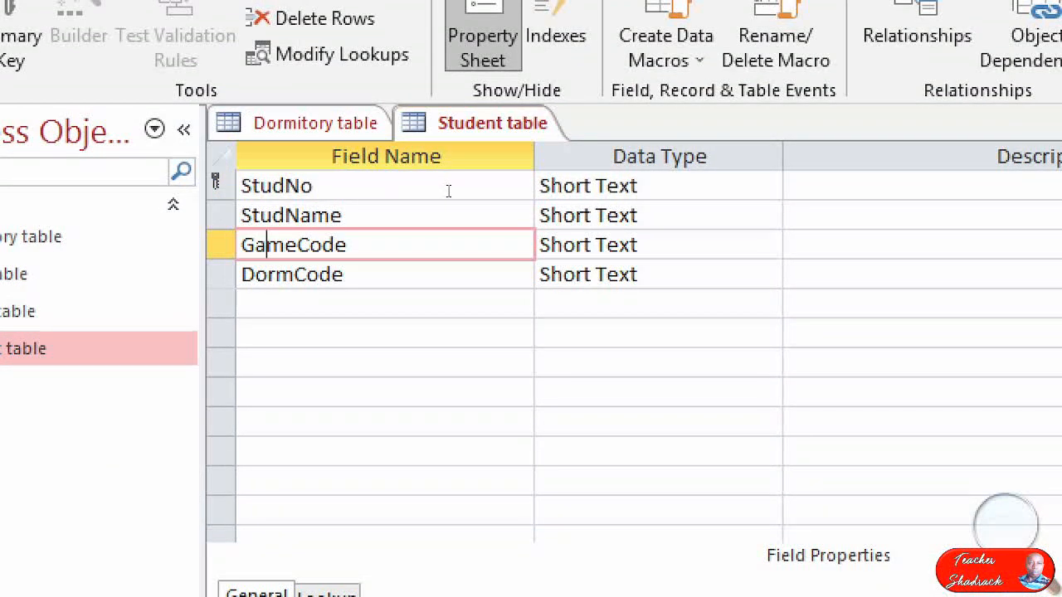
{"action": "key", "text": "Tab"}
{"action": "key", "text": "alt+Down"}
{"action": "key", "text": "Down"}
{"action": "key", "text": "Down"}
{"action": "key", "text": "Down"}
{"action": "key", "text": "Down"}
{"action": "key", "text": "Down"}
{"action": "key", "text": "Down"}
{"action": "key", "text": "Down"}
{"action": "key", "text": "Down"}
{"action": "key", "text": "Down"}
{"action": "key", "text": "Down"}
{"action": "key", "text": "Down"}
{"action": "key", "text": "Down"}
{"action": "key", "text": "Down"}
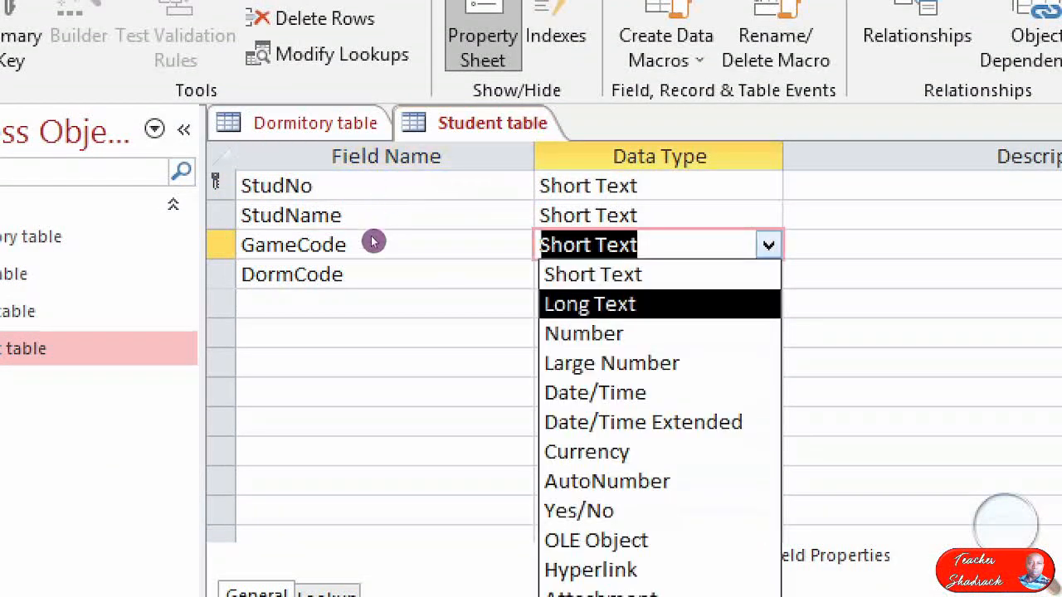
{"action": "key", "text": "Up"}
{"action": "key", "text": "Down"}
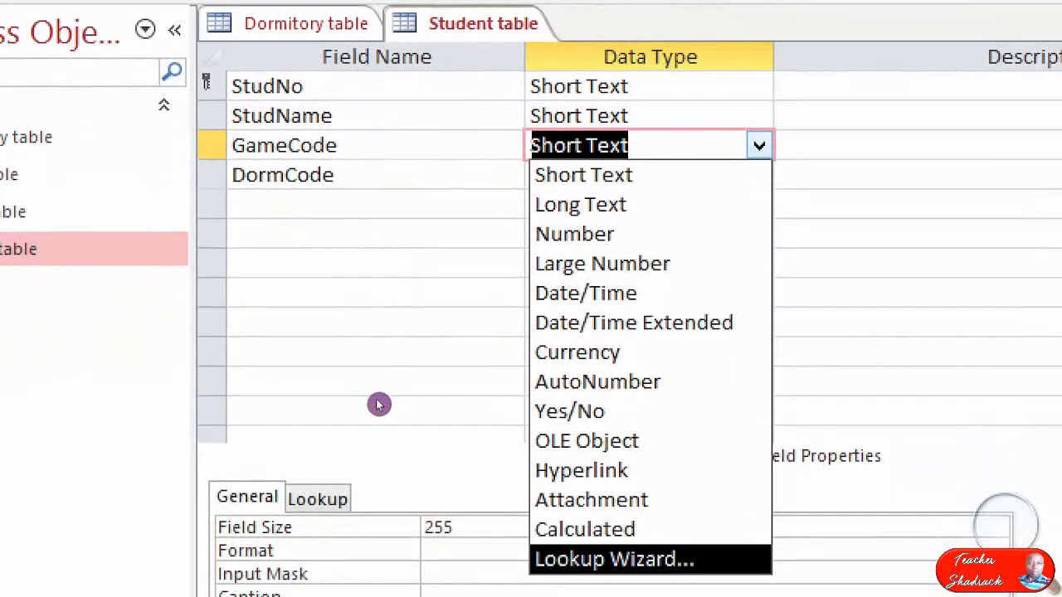
{"action": "key", "text": "Return"}
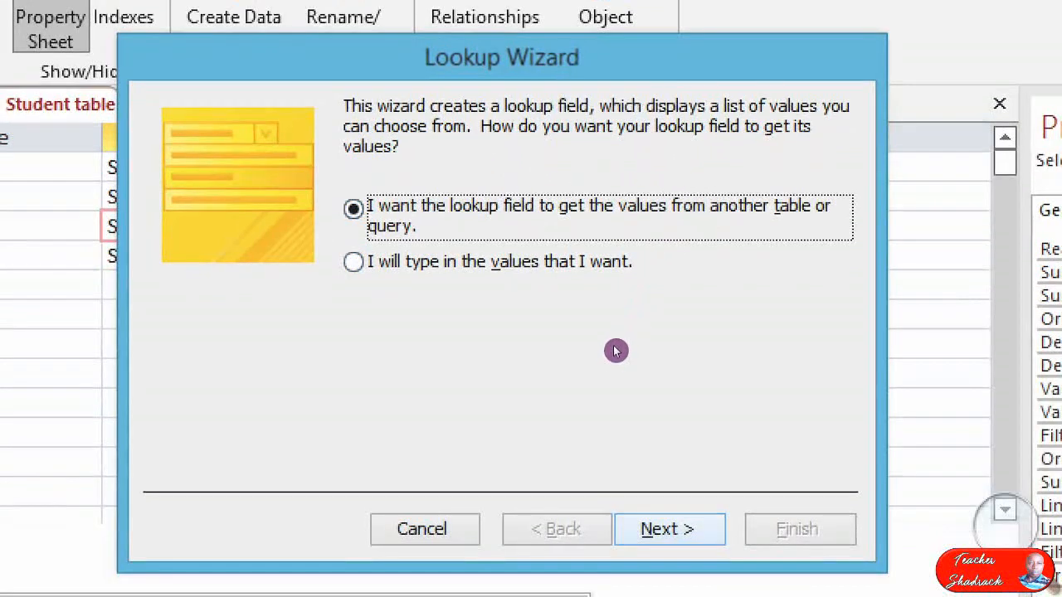
Have the GameCode lookup get its values from the Gamecode field of the Game table, with no sort order.
{"action": "left_click", "coordinate": [662, 554]}
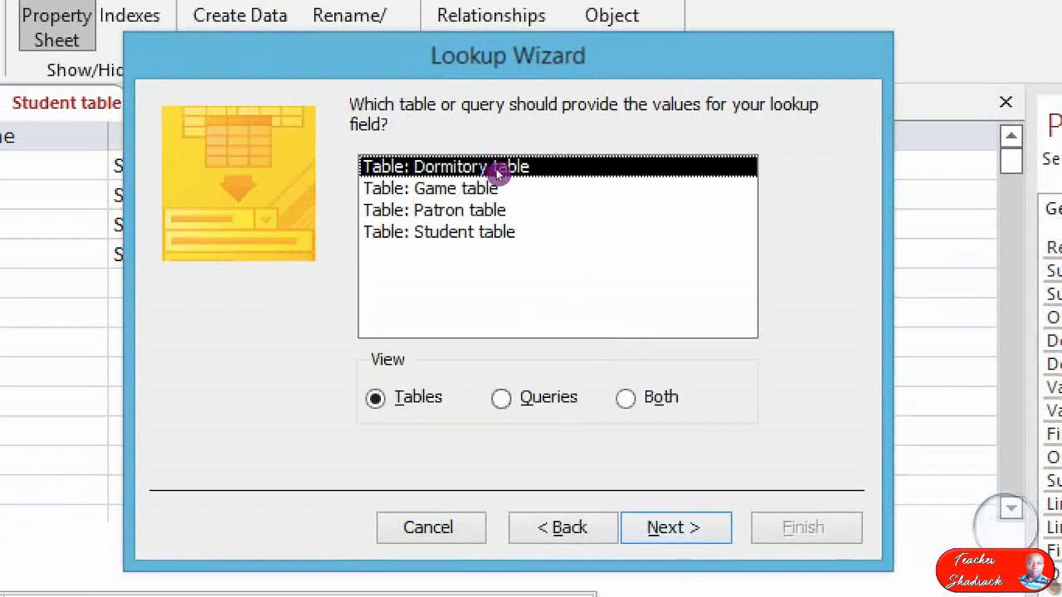
{"action": "left_click", "coordinate": [500, 179]}
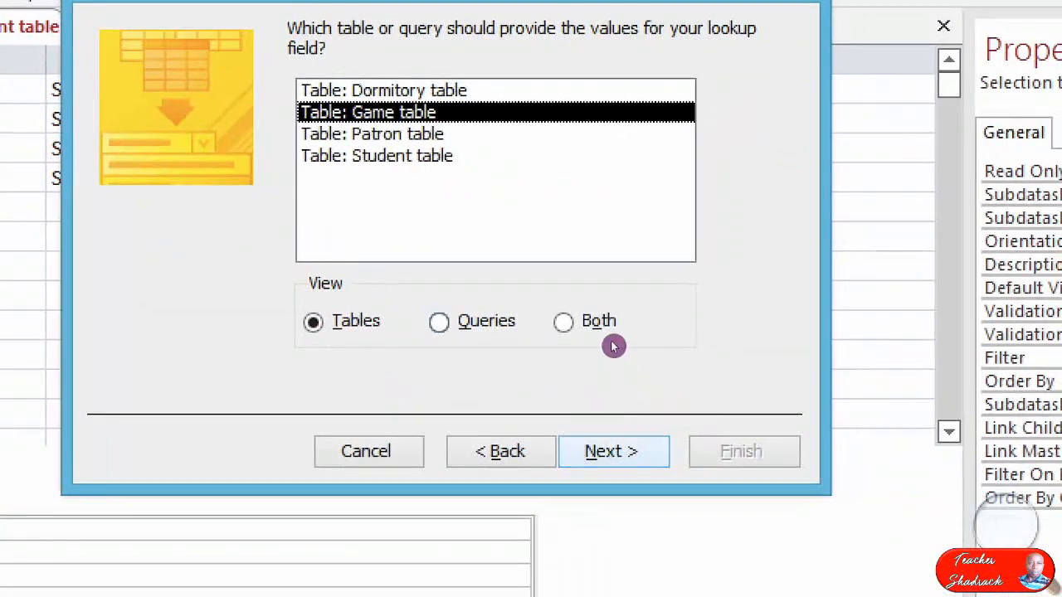
{"action": "left_click", "coordinate": [674, 528]}
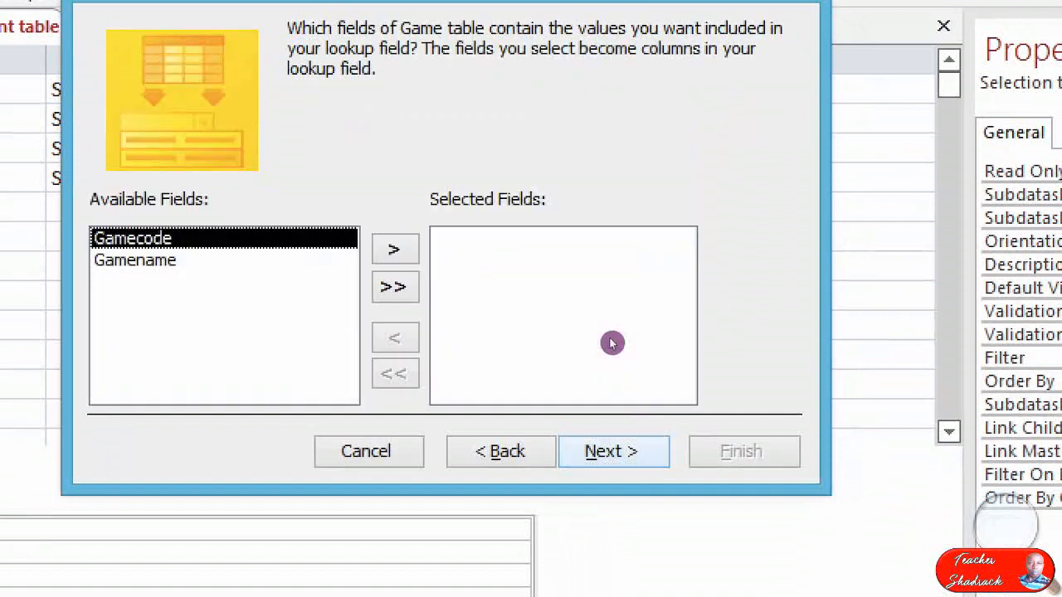
{"action": "left_click", "coordinate": [396, 249]}
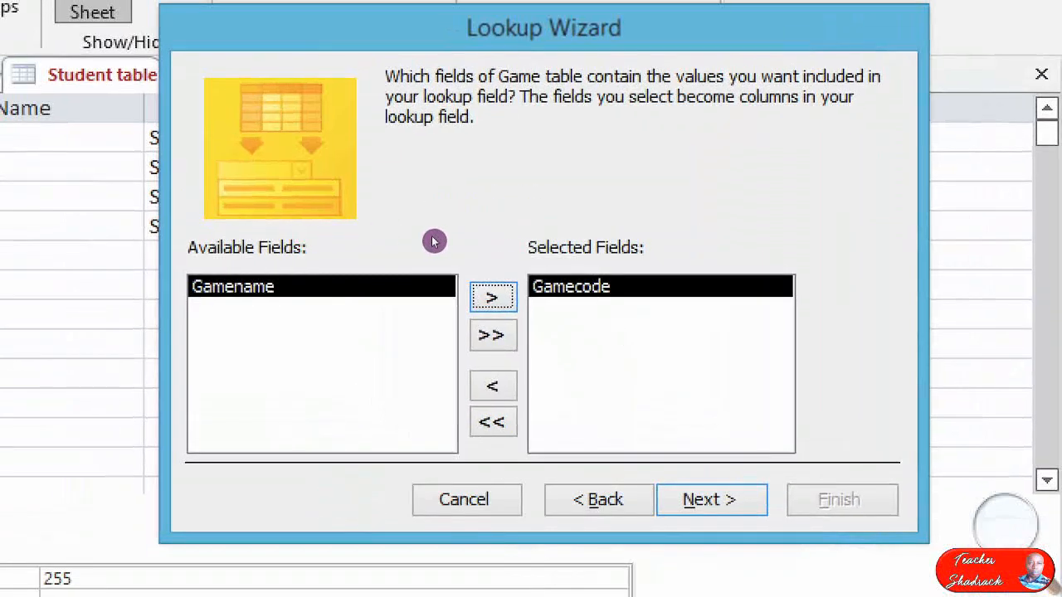
{"action": "key", "text": "Return"}
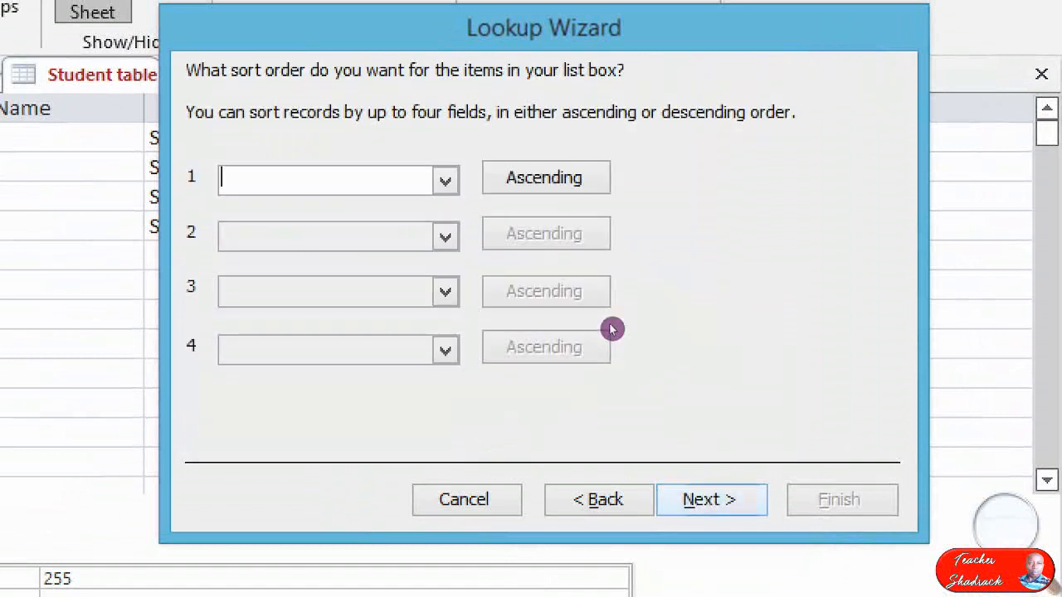
{"action": "key", "text": "Return"}
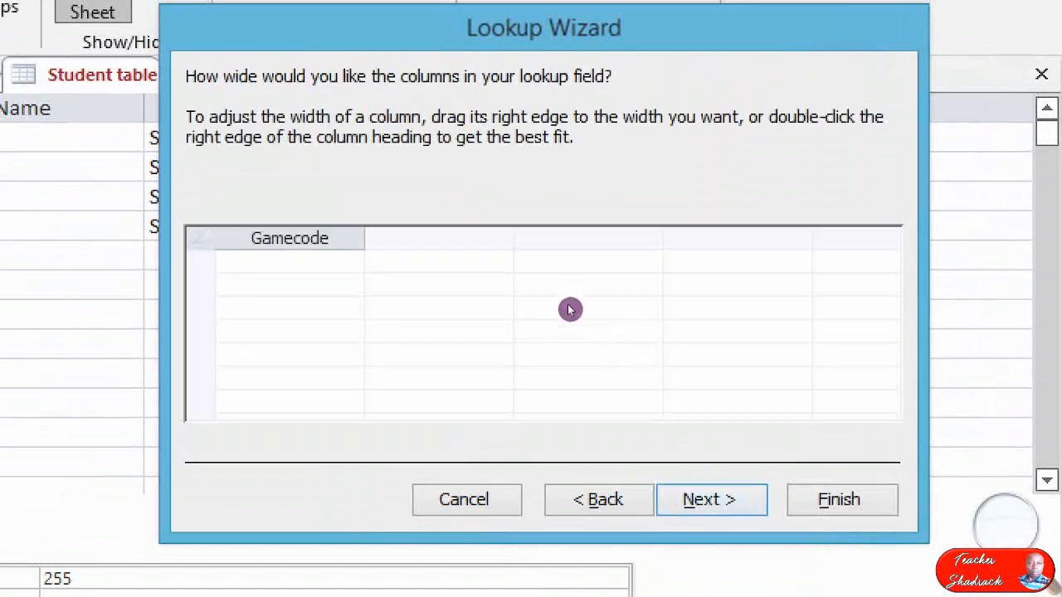
{"action": "key", "text": "Return"}
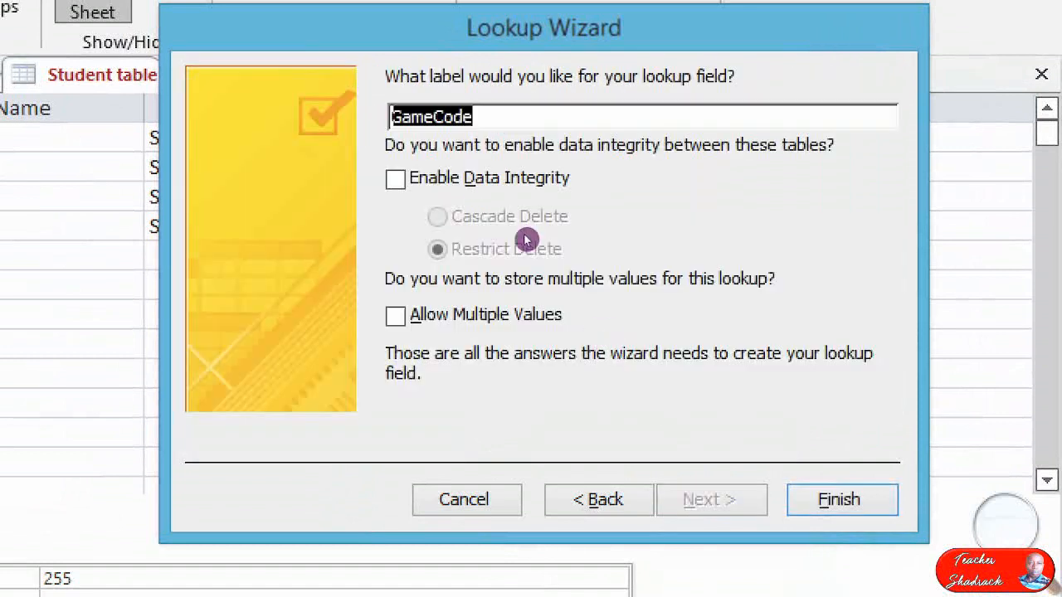
Enable data integrity with Restrict Delete for the GameCode lookup, finishing the wizard and saving the Student table.
{"action": "left_click", "coordinate": [461, 189]}
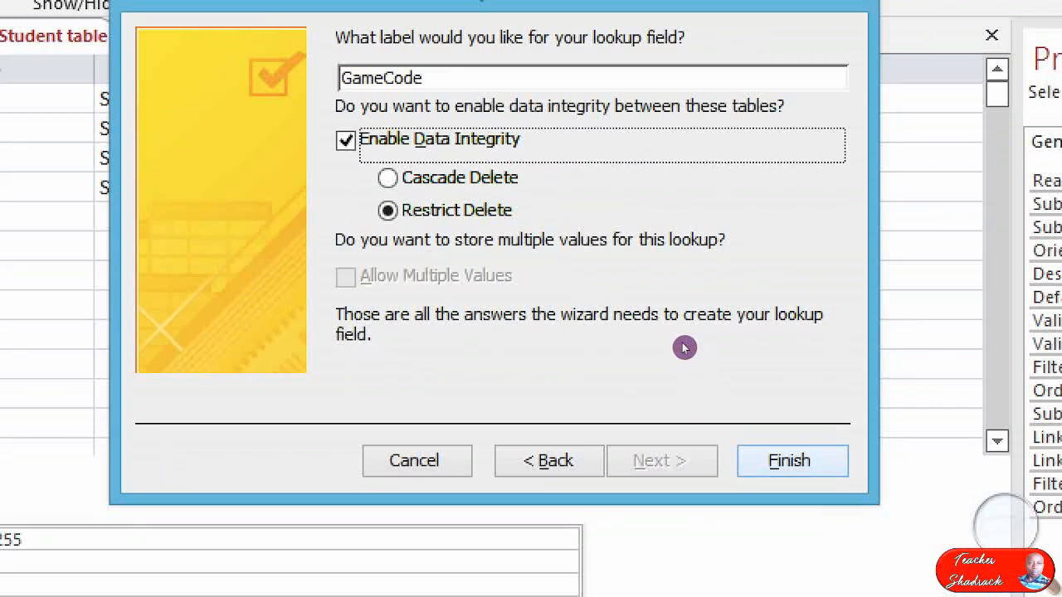
{"action": "key", "text": "Return"}
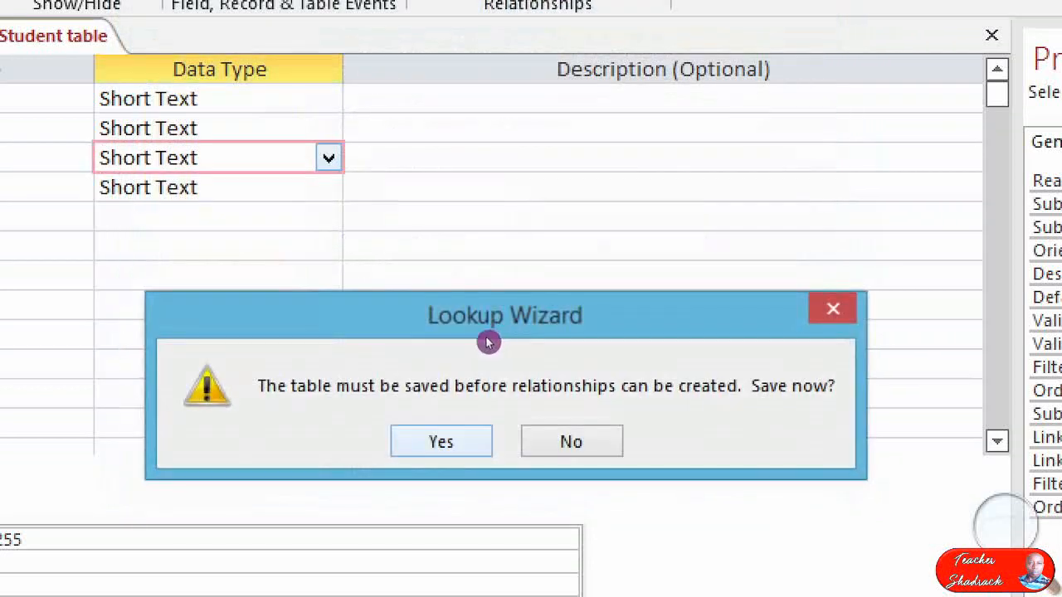
{"action": "key", "text": "Return"}
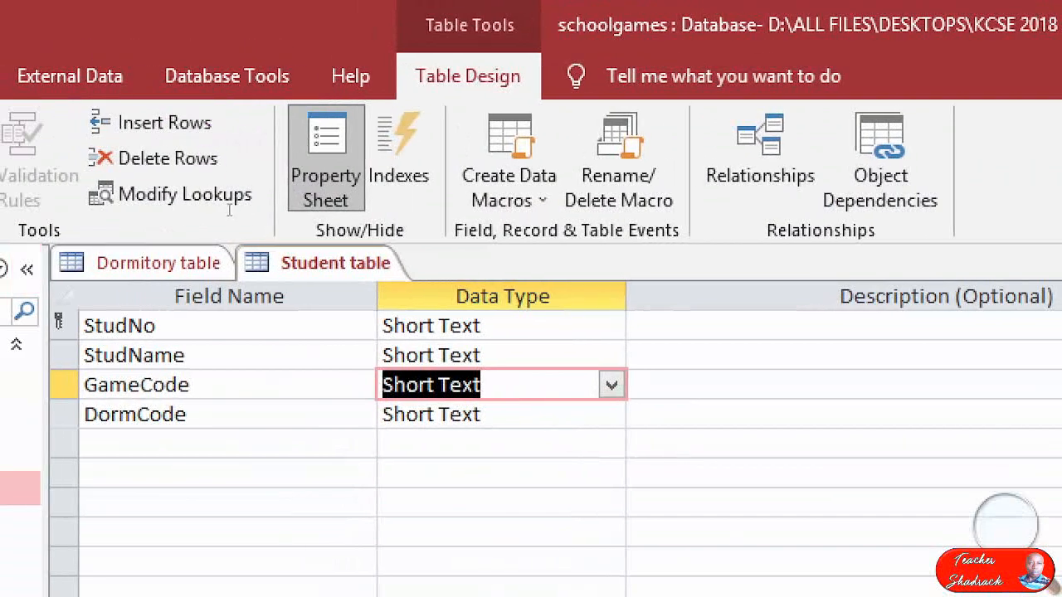
Start the Lookup Wizard as the data type of the Student table's DormCode field.
{"action": "key", "text": "Down"}
{"action": "key", "text": "alt+Down"}
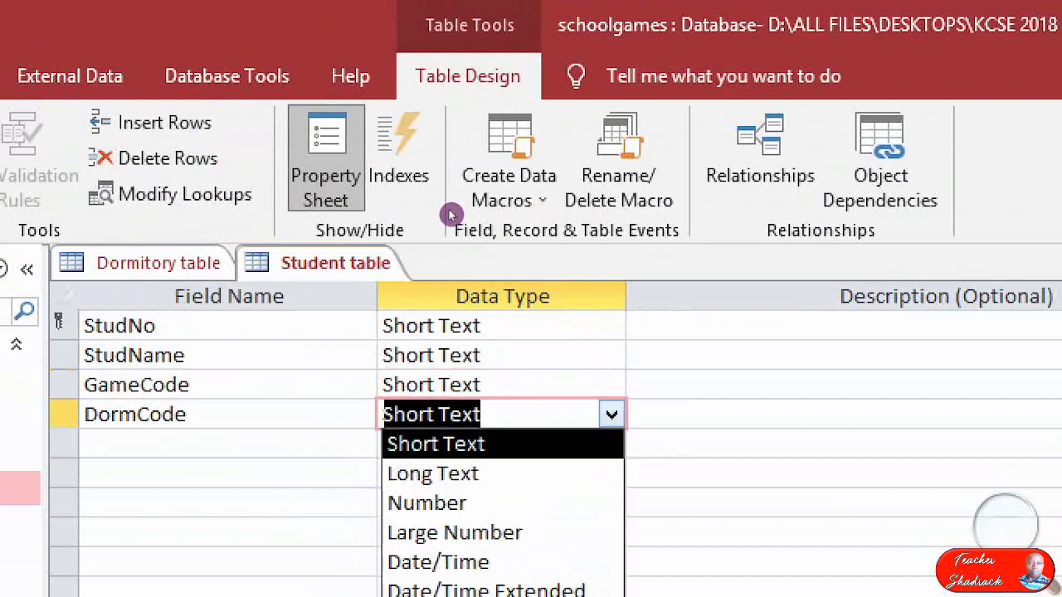
{"action": "key", "text": "Down"}
{"action": "key", "text": "Down"}
{"action": "key", "text": "Down"}
{"action": "key", "text": "Down"}
{"action": "key", "text": "Down"}
{"action": "key", "text": "Down"}
{"action": "key", "text": "Down"}
{"action": "key", "text": "Down"}
{"action": "key", "text": "Down"}
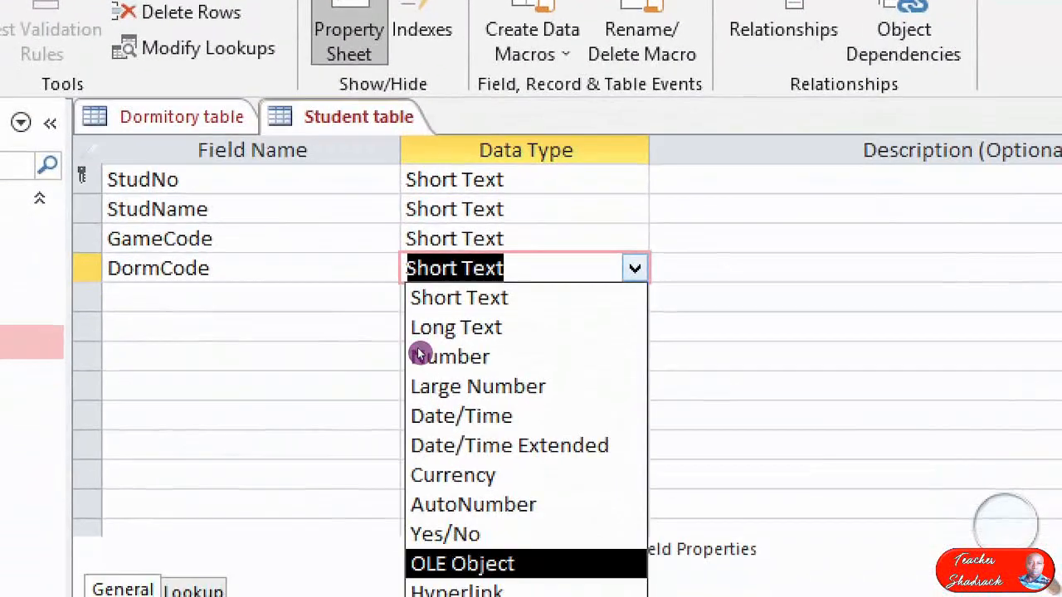
{"action": "key", "text": "Down"}
{"action": "key", "text": "Down"}
{"action": "key", "text": "Down"}
{"action": "key", "text": "Down"}
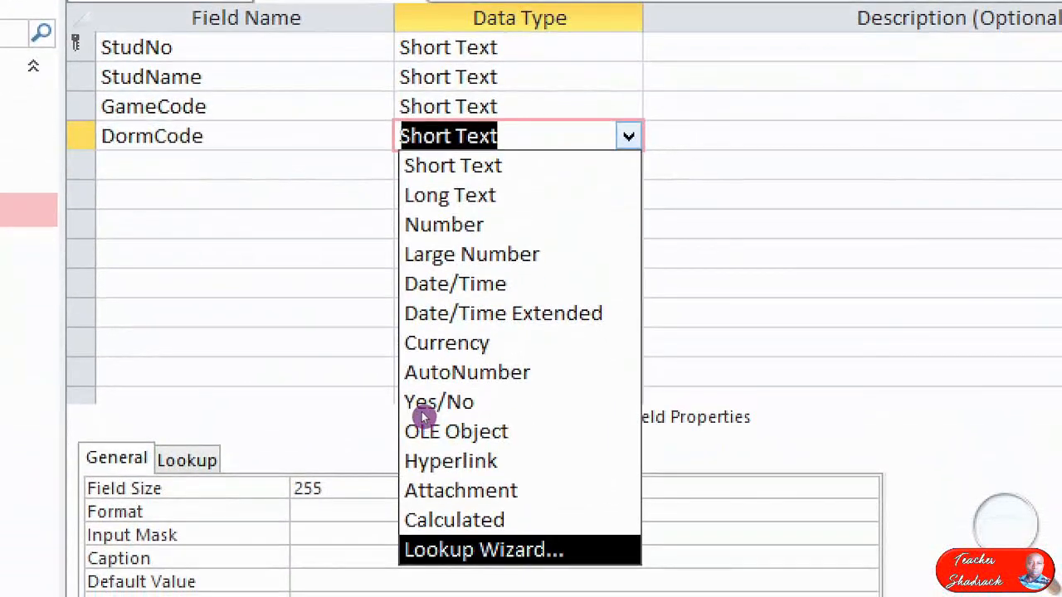
{"action": "key", "text": "Return"}
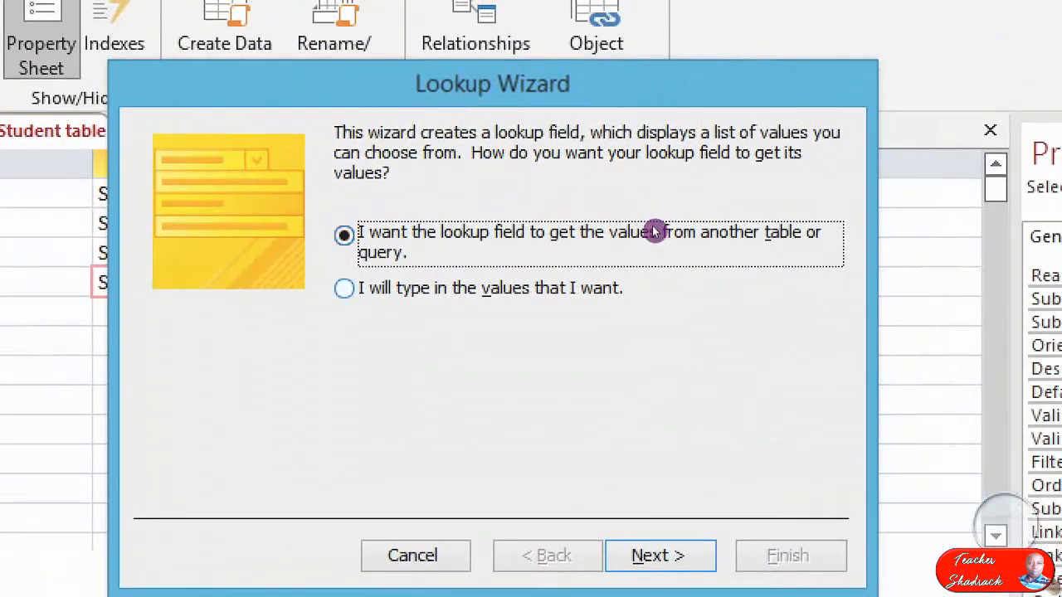
Have the DormCode lookup get its values from the Dormcode field of the Dormitory table, with no sort order.
{"action": "key", "text": "Return"}
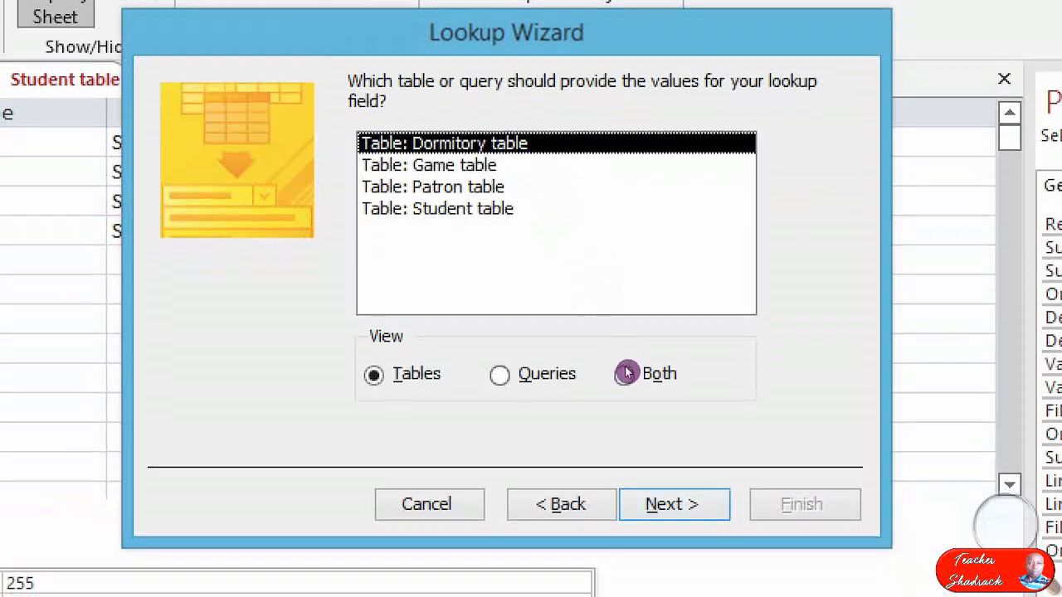
{"action": "key", "text": "Return"}
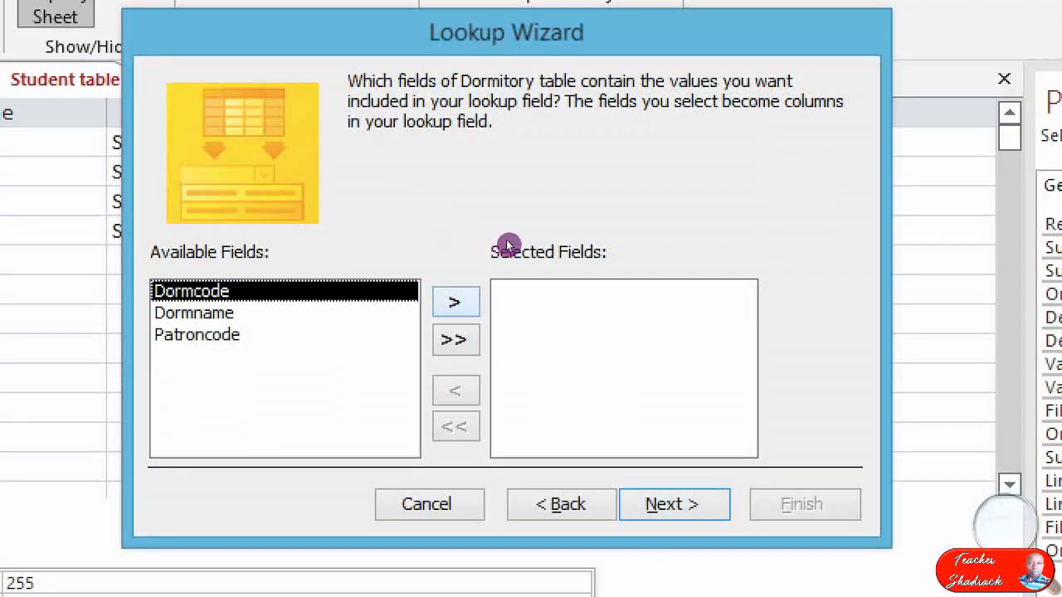
{"action": "left_click", "coordinate": [456, 302]}
{"action": "key", "text": "Return"}
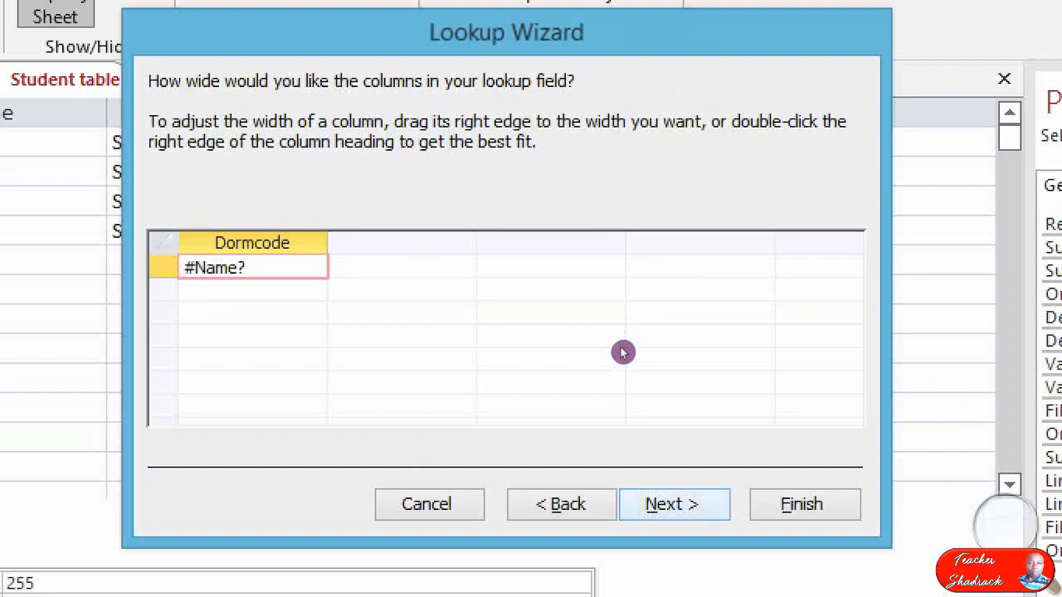
{"action": "key", "text": "Return"}
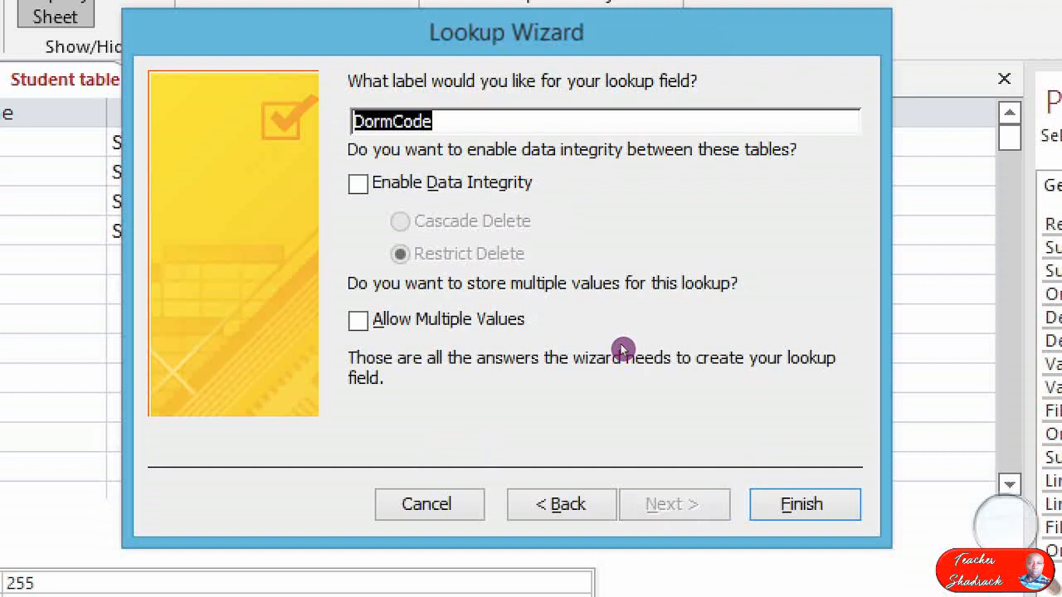
Try to finish the DormCode lookup with data integrity and Restrict Delete enabled, replacing the earlier changes to the Student table.
{"action": "left_click", "coordinate": [457, 182]}
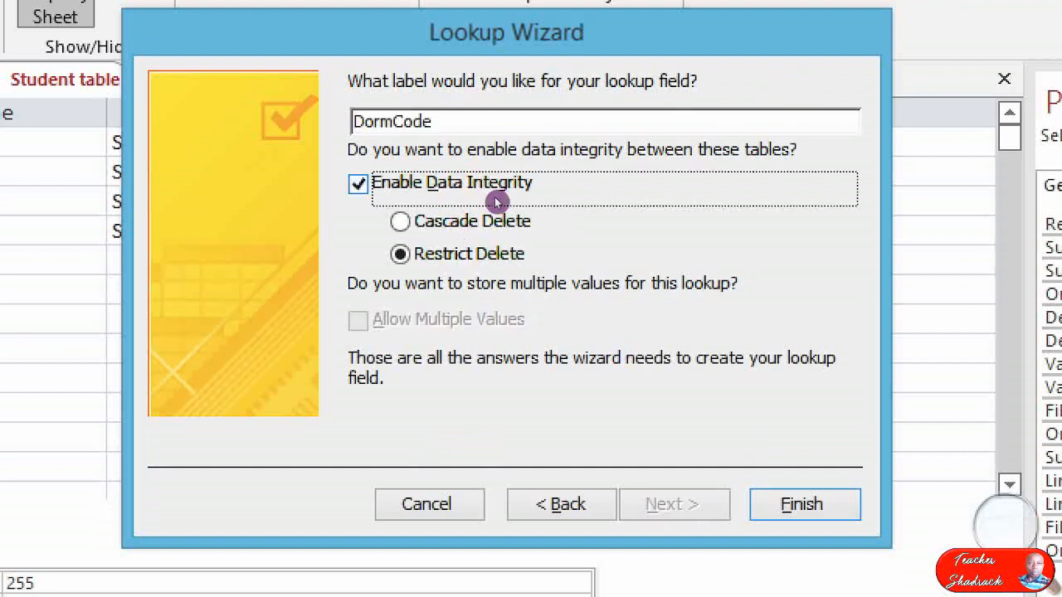
{"action": "key", "text": "Return"}
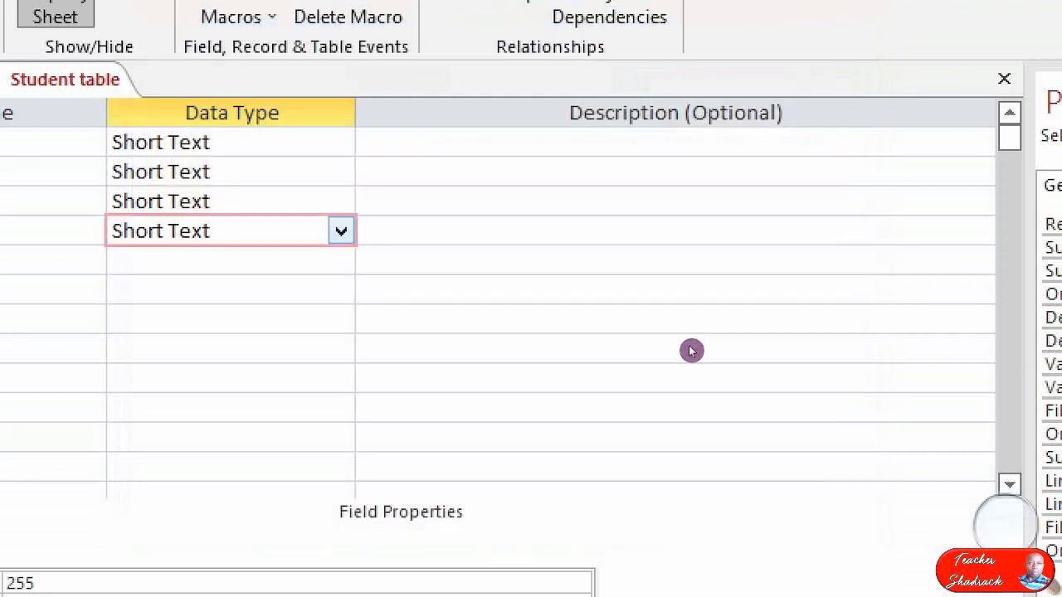
{"action": "key", "text": "Return"}
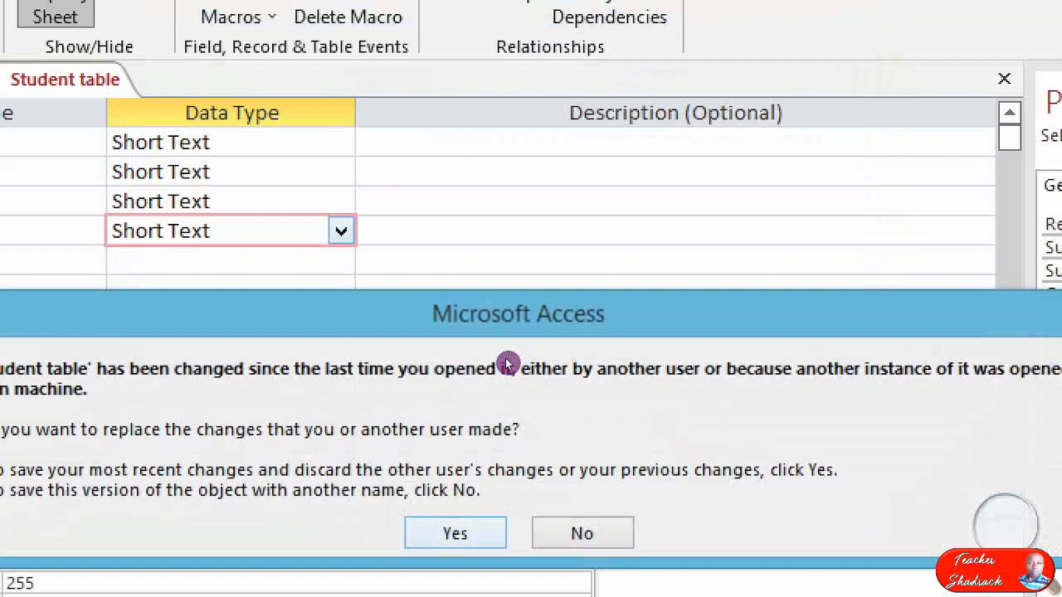
{"action": "left_click_drag", "start_coordinate": [373, 326], "coordinate": [549, 187]}
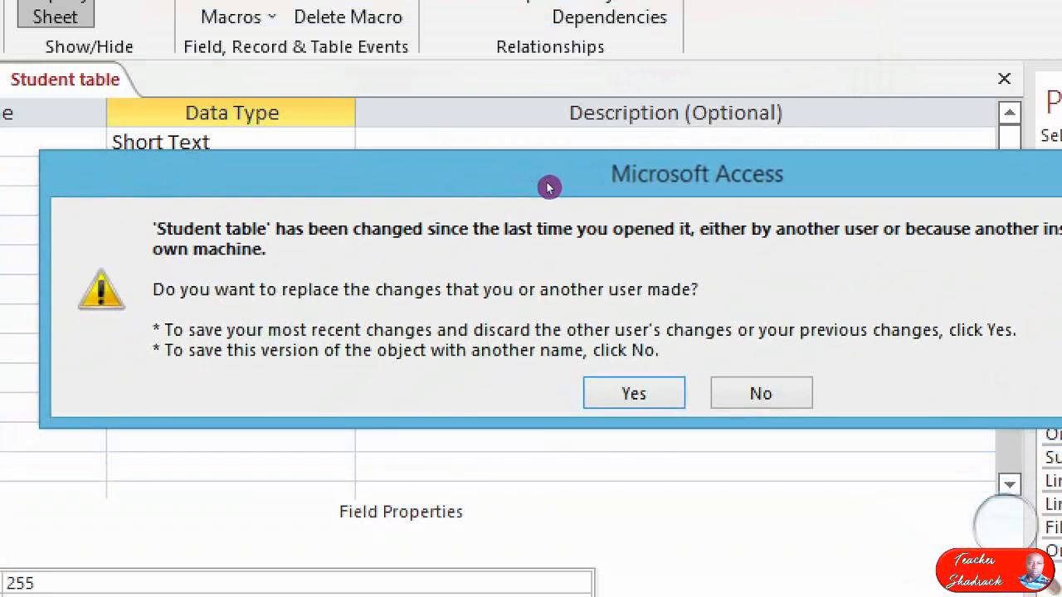
{"action": "key", "text": "Return"}
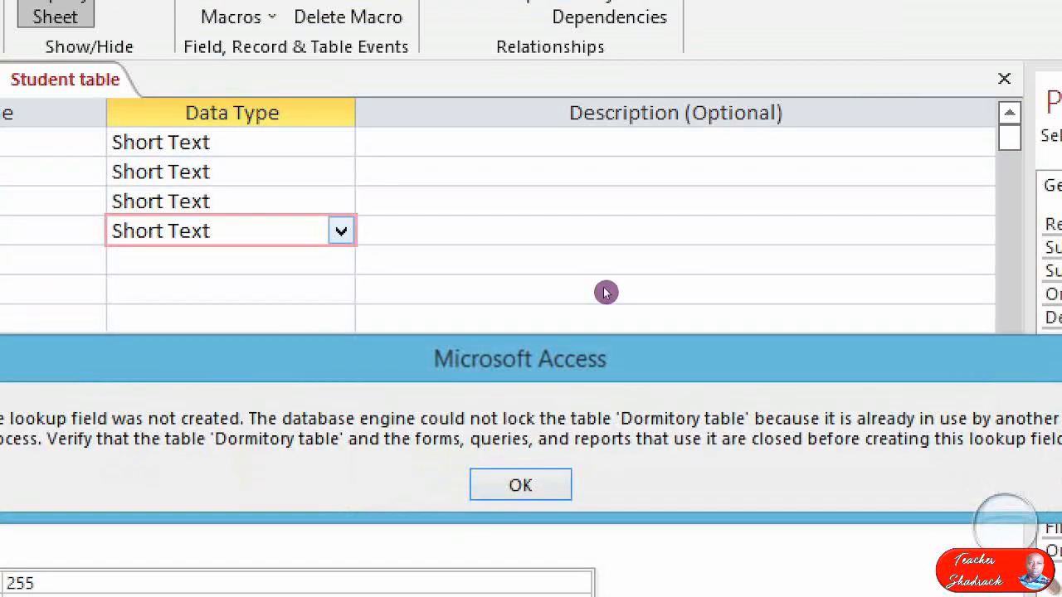
{"action": "key", "text": "Return"}
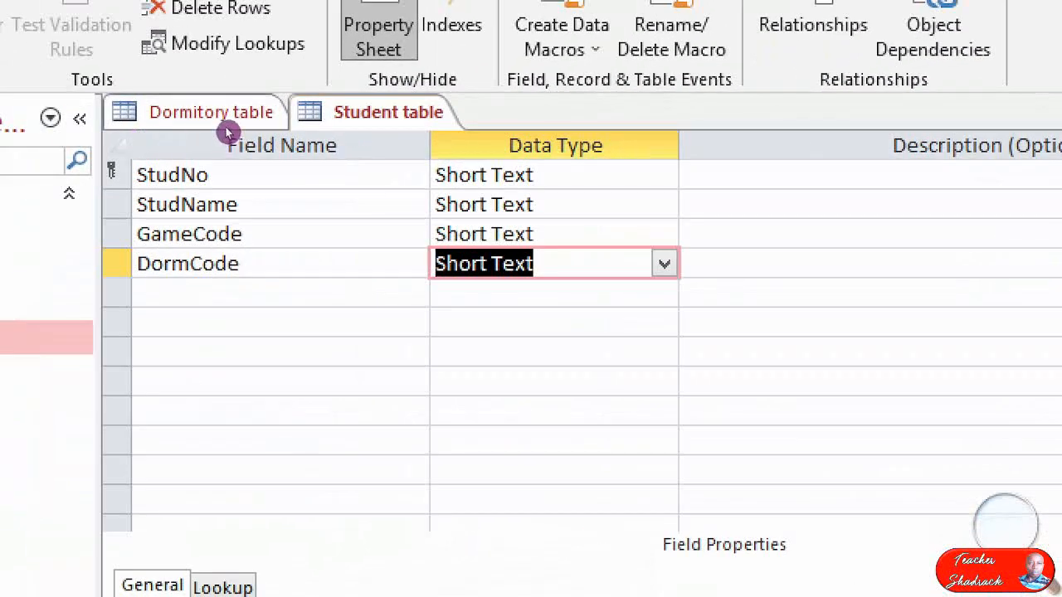
Close the Dormitory table's design and return to the Student table.
{"action": "left_click", "coordinate": [166, 110]}
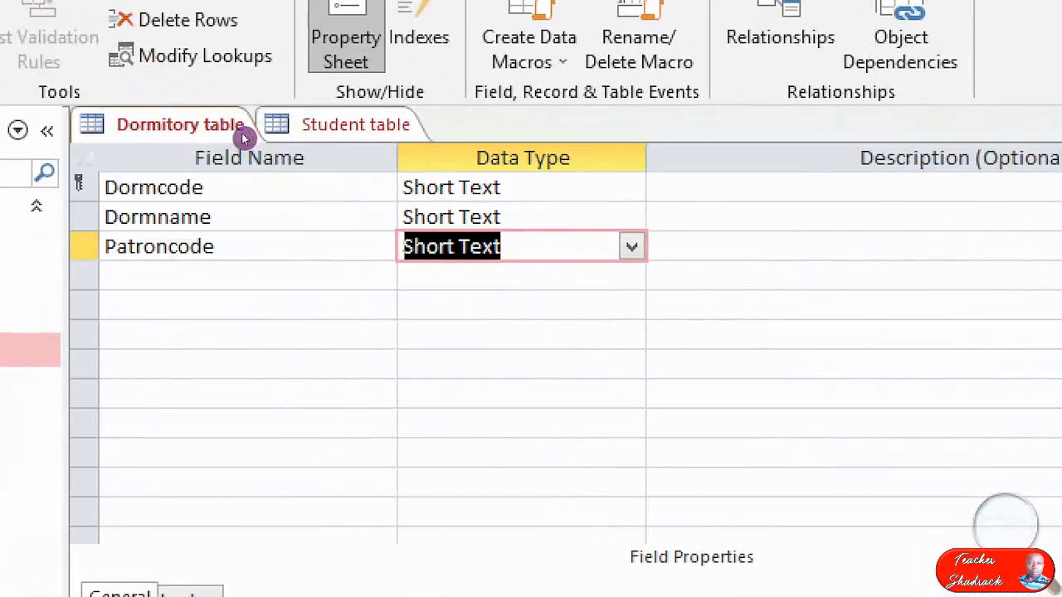
{"action": "right_click", "coordinate": [240, 135]}
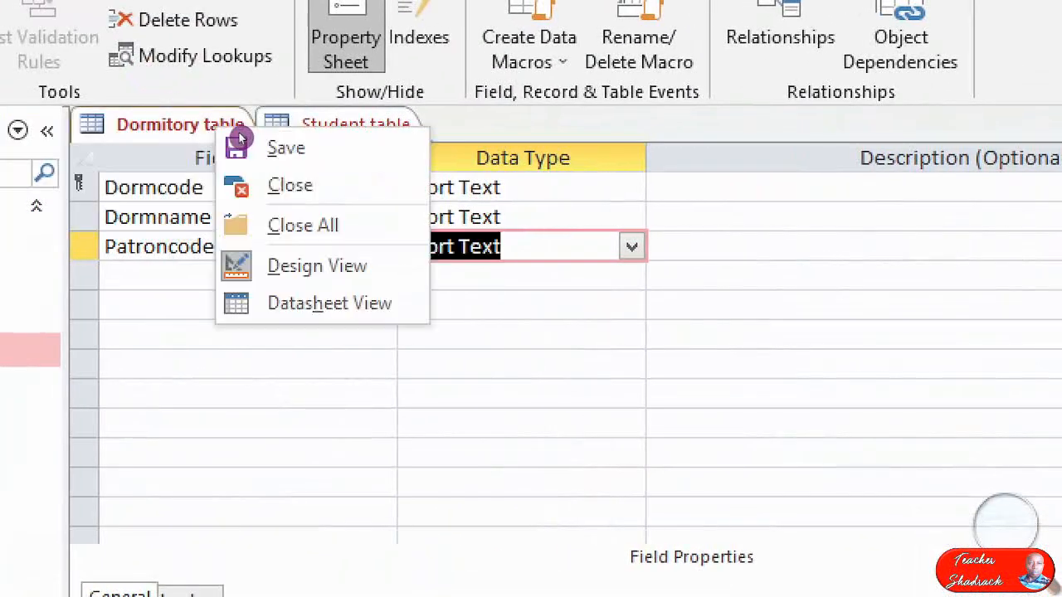
{"action": "left_click", "coordinate": [308, 166]}
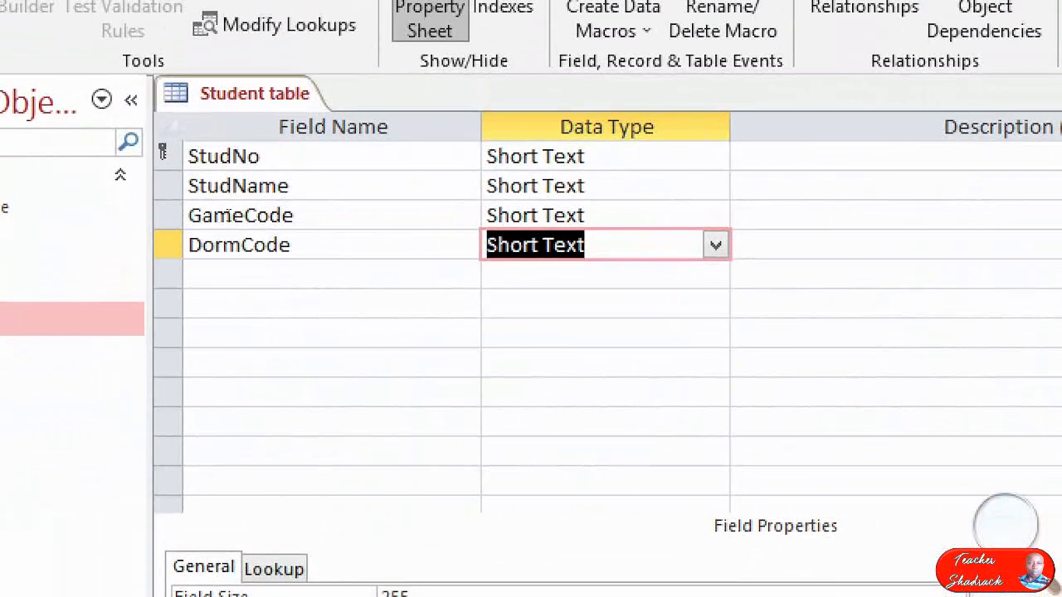
Restart the Lookup Wizard as the data type of the Student table's DormCode field.
{"action": "key", "text": "alt+Down"}
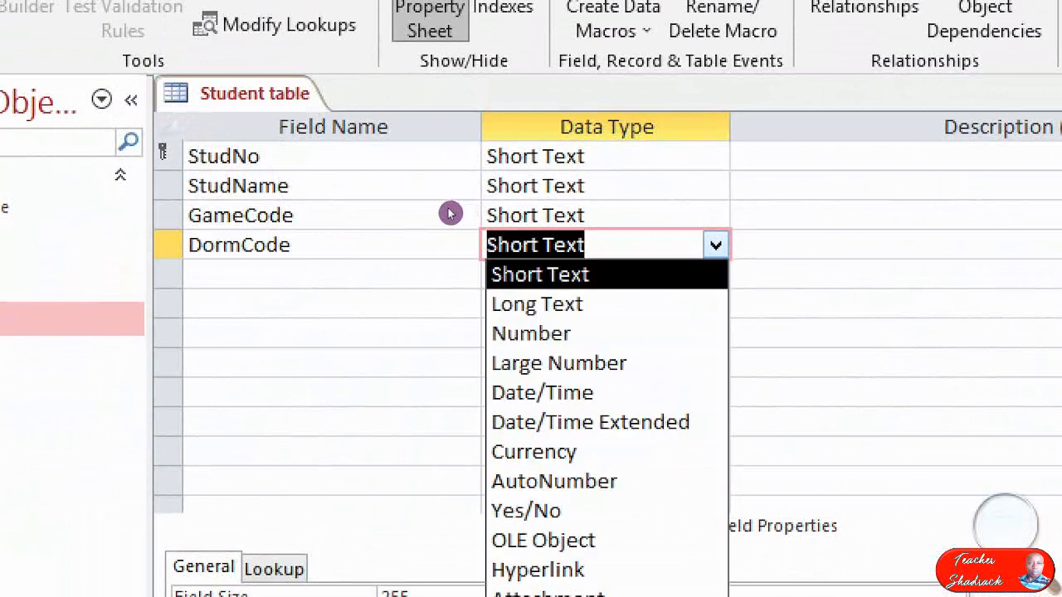
{"action": "key", "text": "Down"}
{"action": "key", "text": "Down"}
{"action": "key", "text": "Down"}
{"action": "key", "text": "Down"}
{"action": "key", "text": "Down"}
{"action": "key", "text": "Down"}
{"action": "key", "text": "Down"}
{"action": "key", "text": "Down"}
{"action": "key", "text": "Down"}
{"action": "key", "text": "Down"}
{"action": "key", "text": "Down"}
{"action": "key", "text": "Down"}
{"action": "key", "text": "Down"}
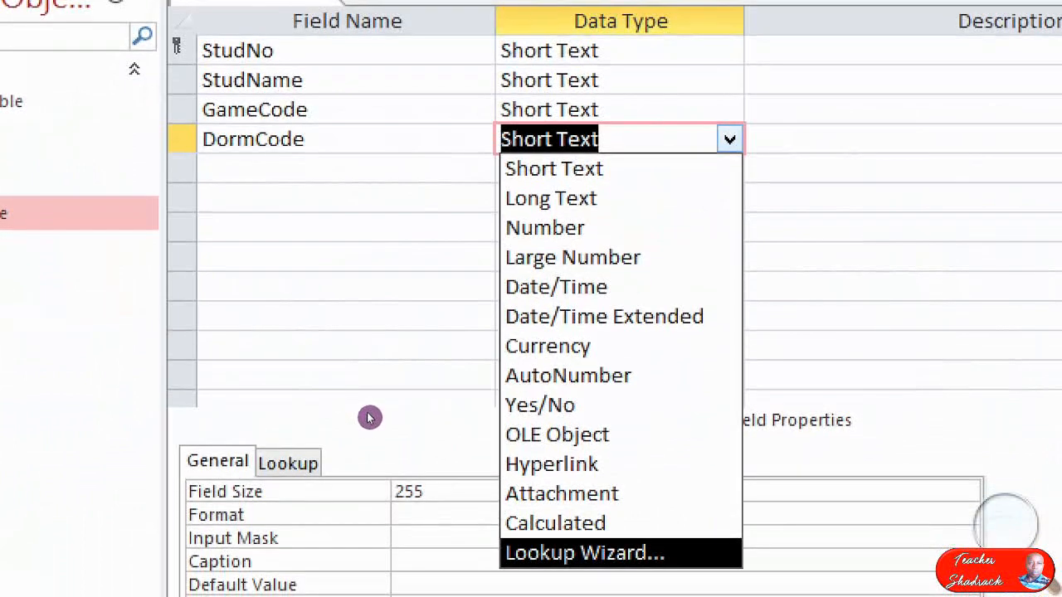
{"action": "key", "text": "Return"}
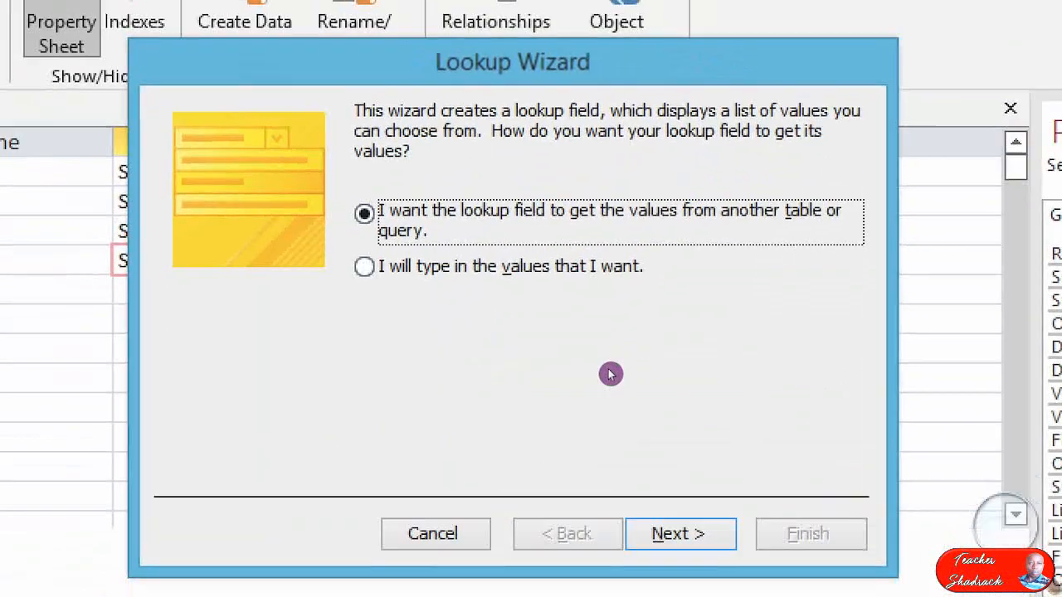
Have the DormCode lookup get its values from the Dormitory table, using only its Dormcode field.
{"action": "key", "text": "Return"}
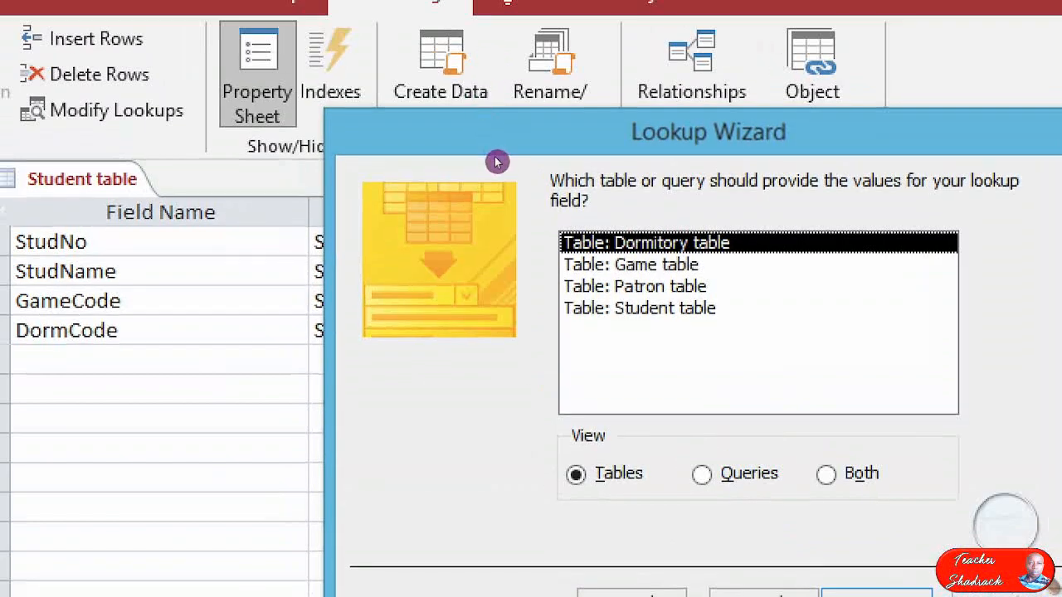
{"action": "key", "text": "Return"}
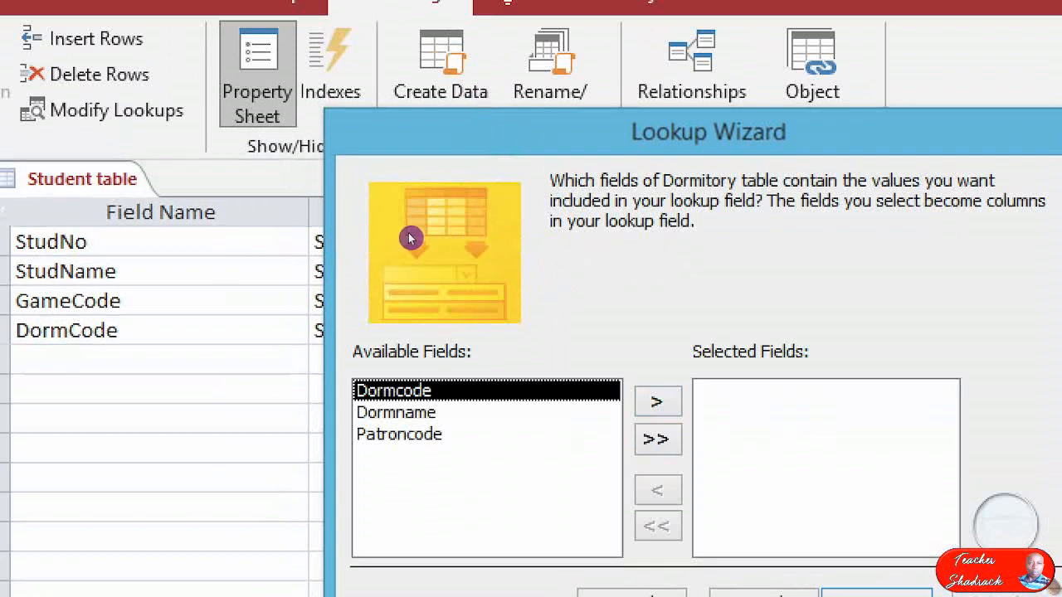
{"action": "left_click", "coordinate": [658, 401]}
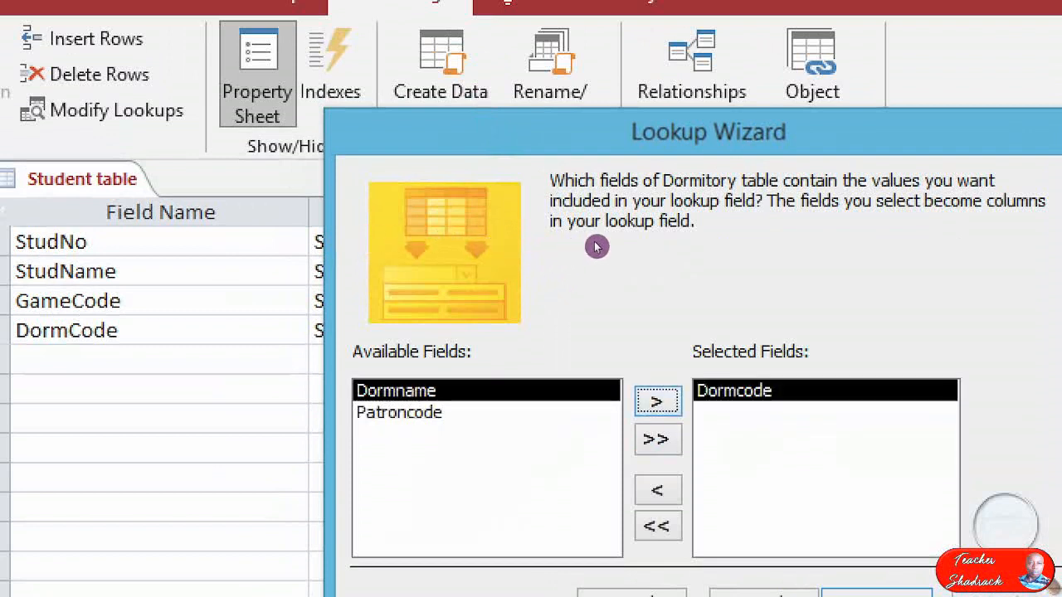
{"action": "left_click_drag", "start_coordinate": [576, 118], "coordinate": [505, 22]}
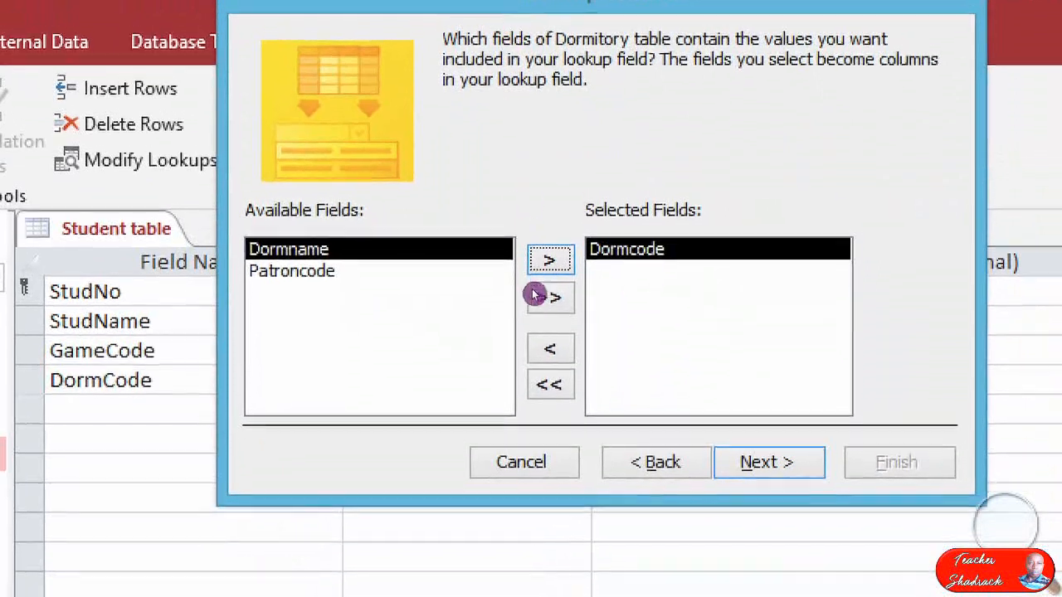
{"action": "left_click", "coordinate": [769, 462]}
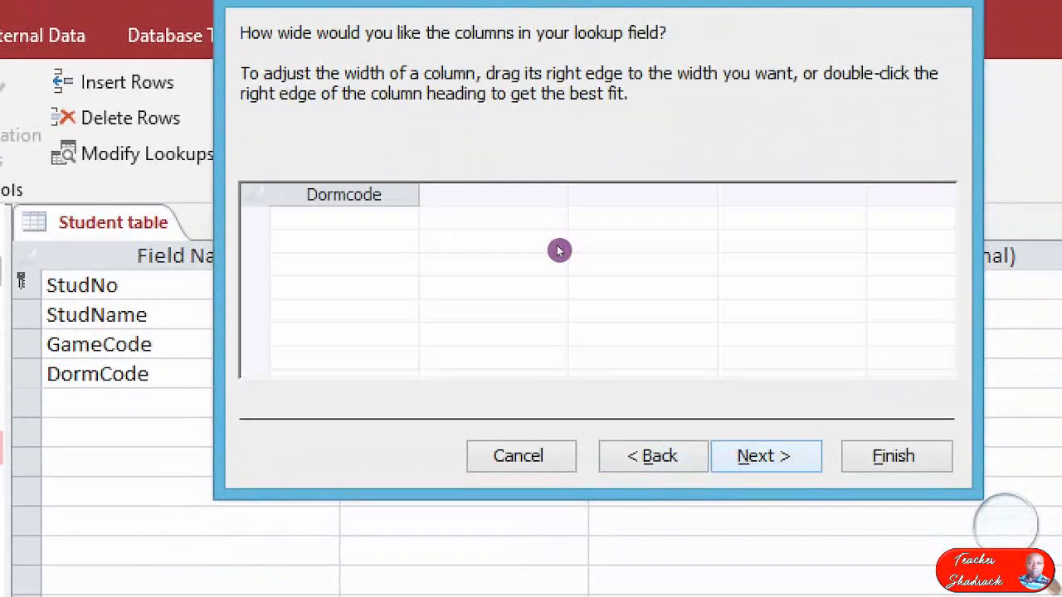
{"action": "left_click", "coordinate": [767, 456]}
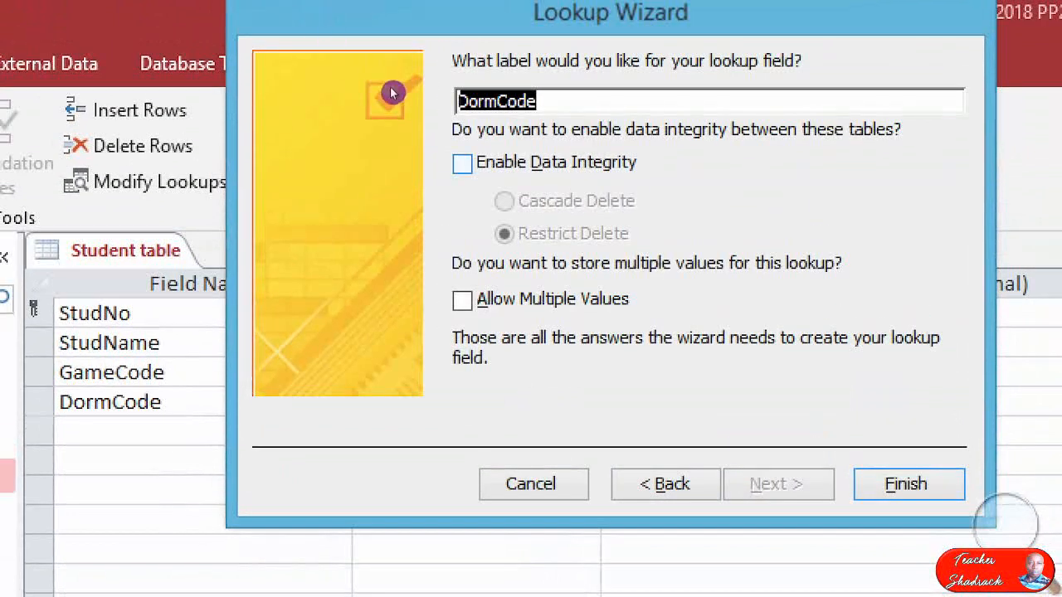
Enable data integrity with Restrict Delete for the DormCode lookup, finish the wizard with the Student table saved, and close the table.
{"action": "left_click", "coordinate": [462, 154]}
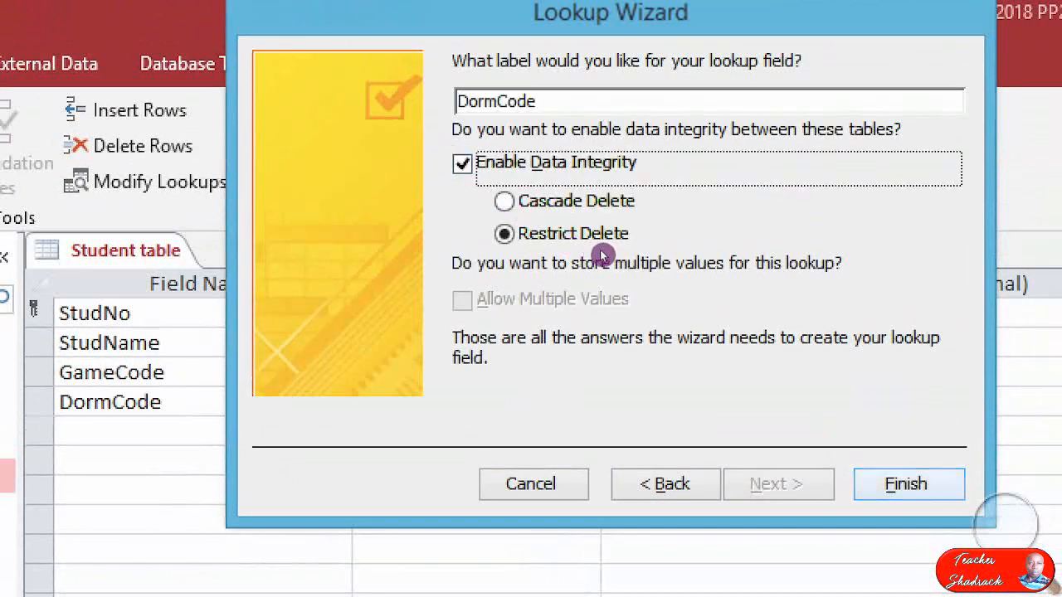
{"action": "key", "text": "Return"}
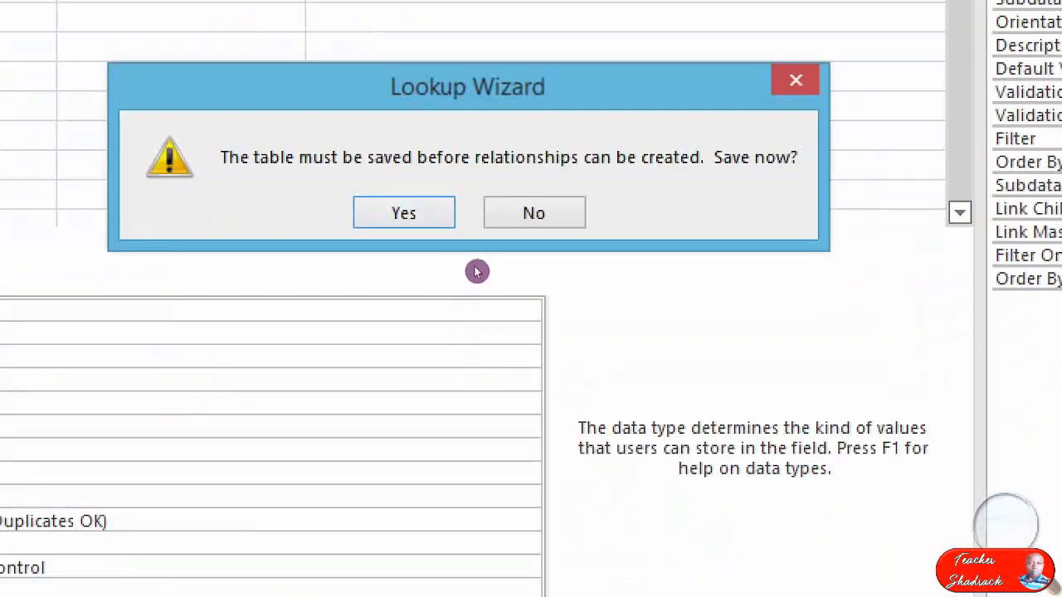
{"action": "key", "text": "Return"}
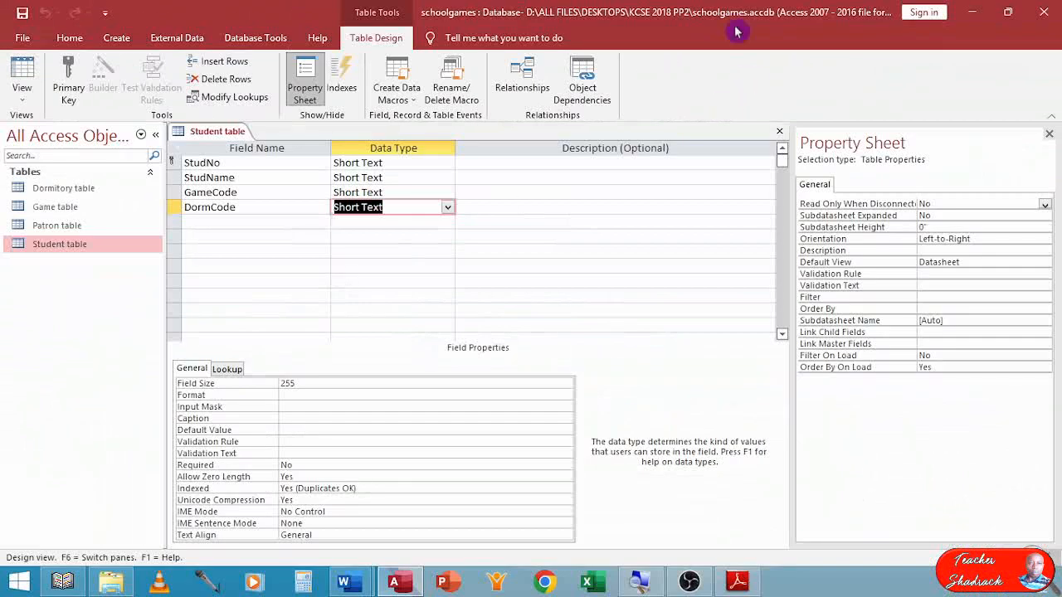
{"action": "left_click", "coordinate": [779, 131]}
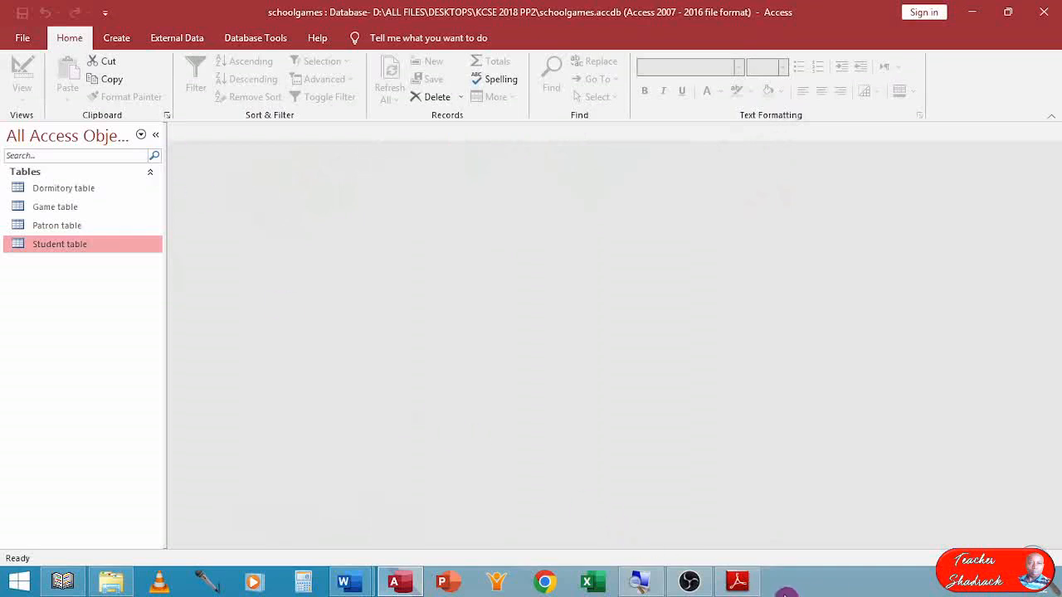
Switch to the exam paper in Adobe Reader and review question 1(b), its table data and the relationships task in part (iii).
{"action": "left_click", "coordinate": [740, 582]}
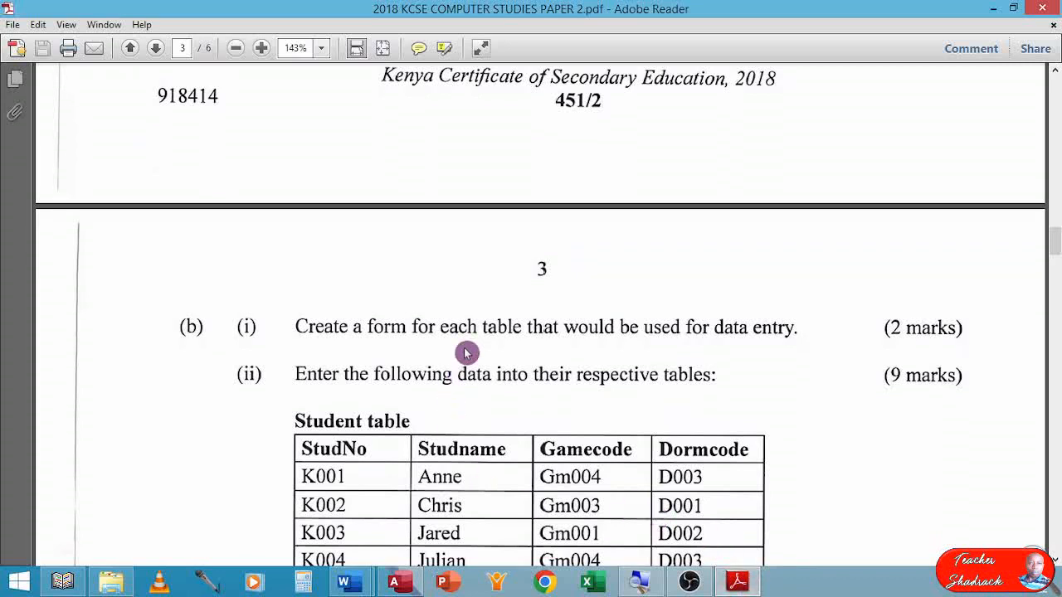
{"action": "scroll", "coordinate": [467, 351], "scroll_direction": "up", "scroll_amount": 3}
{"action": "scroll", "coordinate": [468, 354], "scroll_direction": "down", "scroll_amount": 15}
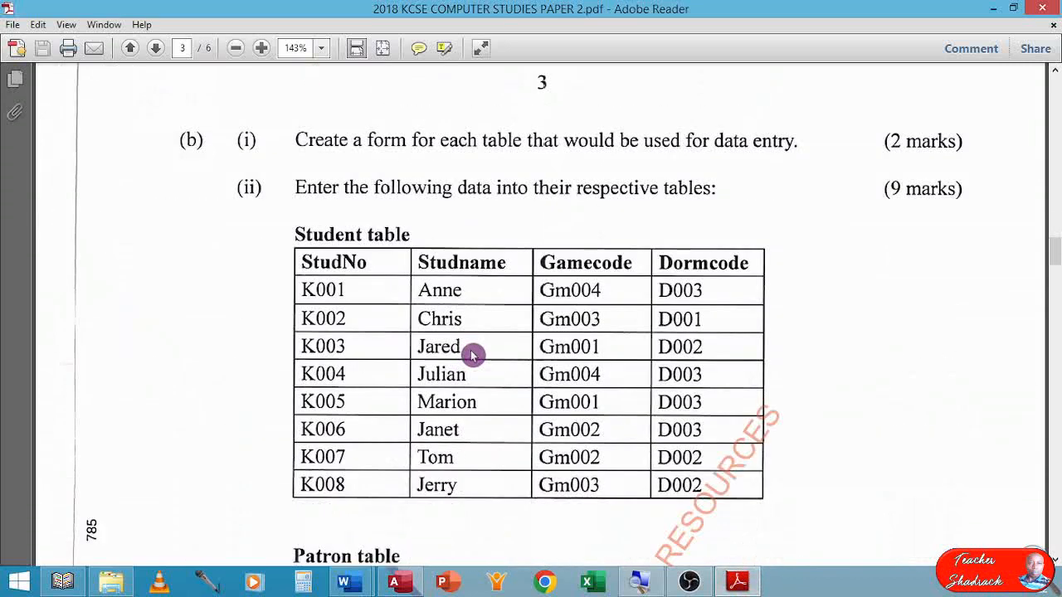
{"action": "scroll", "coordinate": [474, 357], "scroll_direction": "down", "scroll_amount": 10}
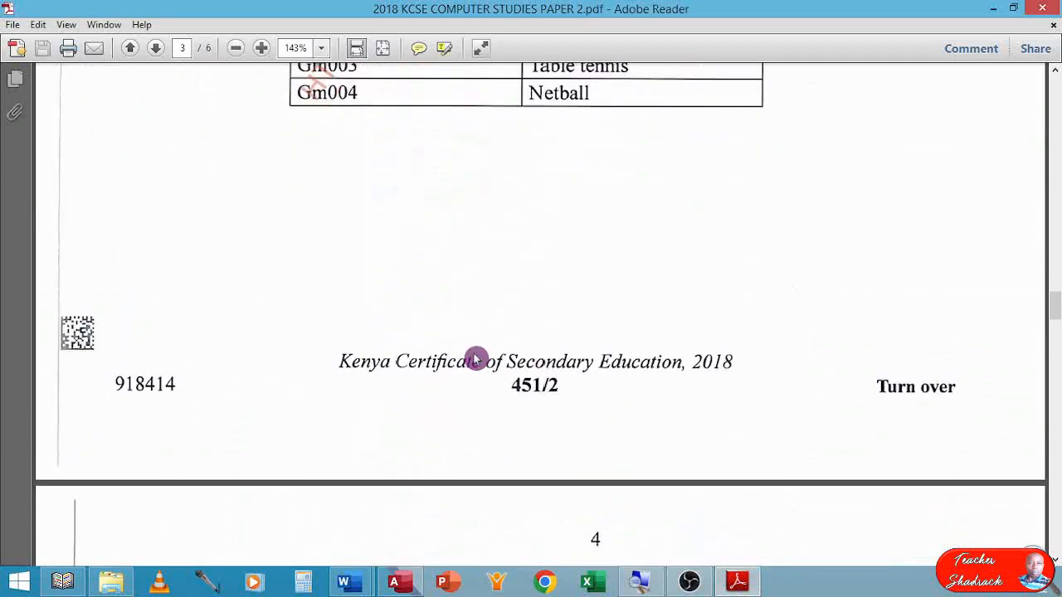
{"action": "scroll", "coordinate": [477, 357], "scroll_direction": "up", "scroll_amount": 9}
{"action": "scroll", "coordinate": [476, 357], "scroll_direction": "up", "scroll_amount": 5}
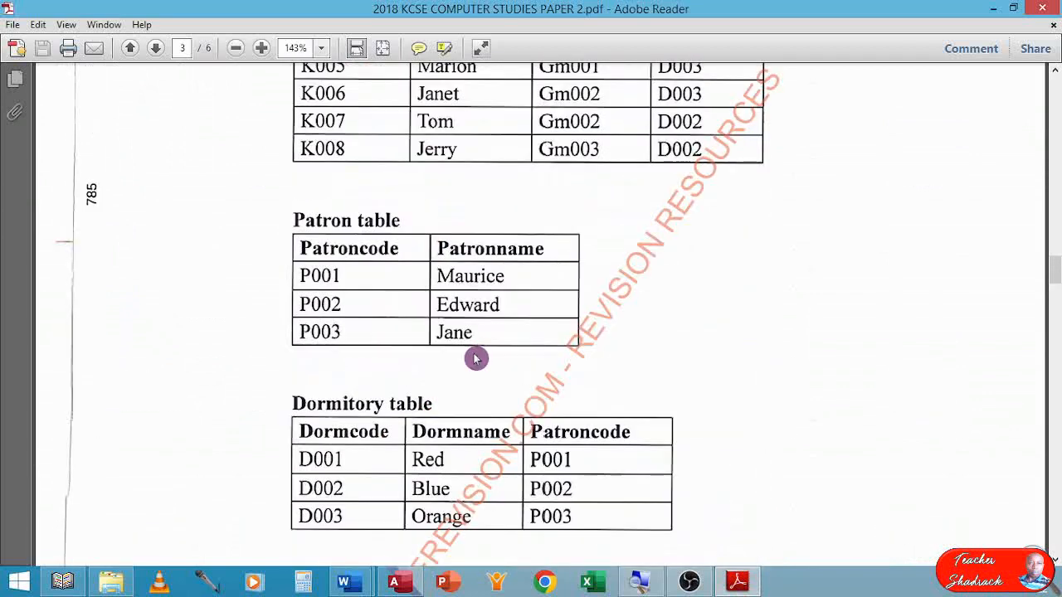
{"action": "scroll", "coordinate": [476, 358], "scroll_direction": "up", "scroll_amount": 11}
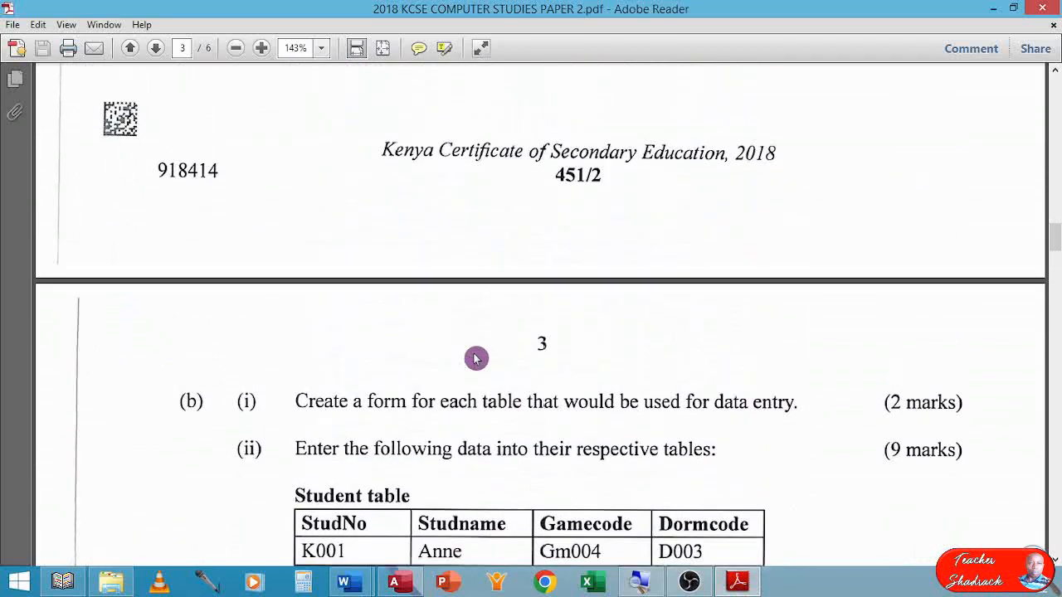
{"action": "scroll", "coordinate": [476, 357], "scroll_direction": "up", "scroll_amount": 8}
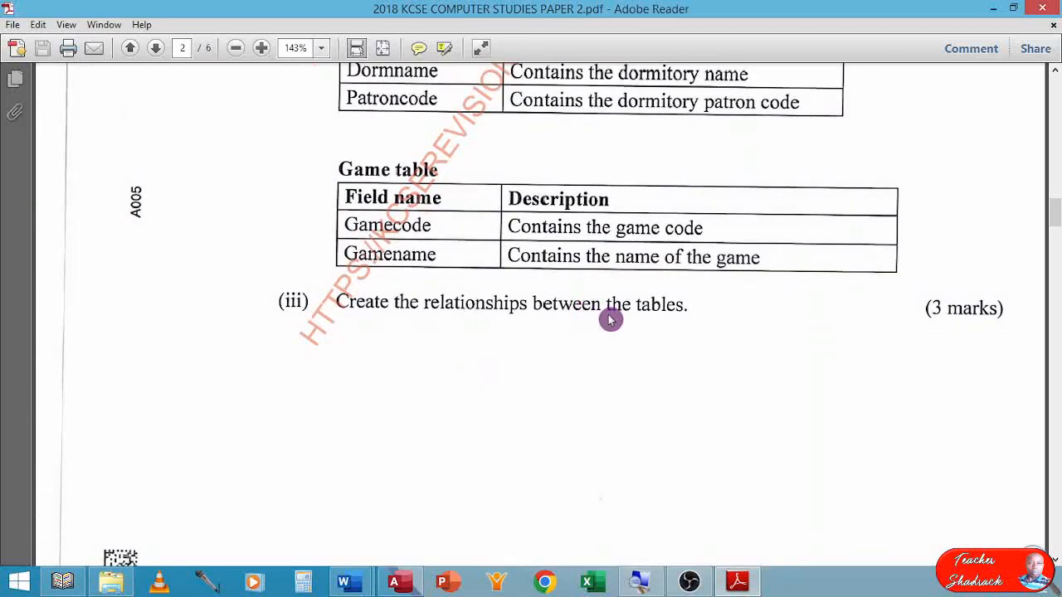
Switch back to Access and open the schoolgames database's Relationships diagram.
{"action": "left_click", "coordinate": [404, 583]}
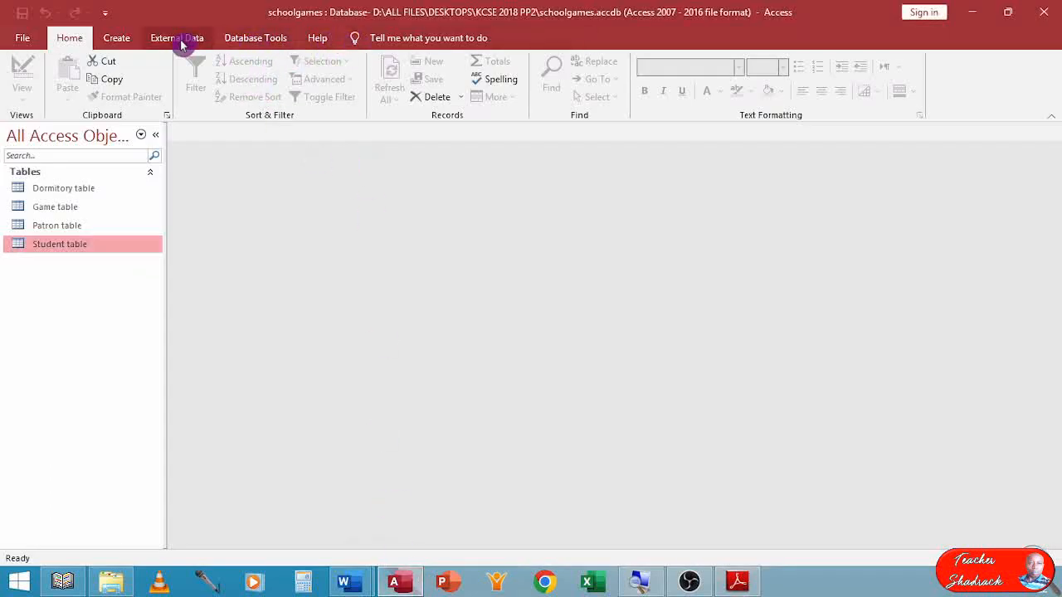
{"action": "left_click", "coordinate": [246, 39]}
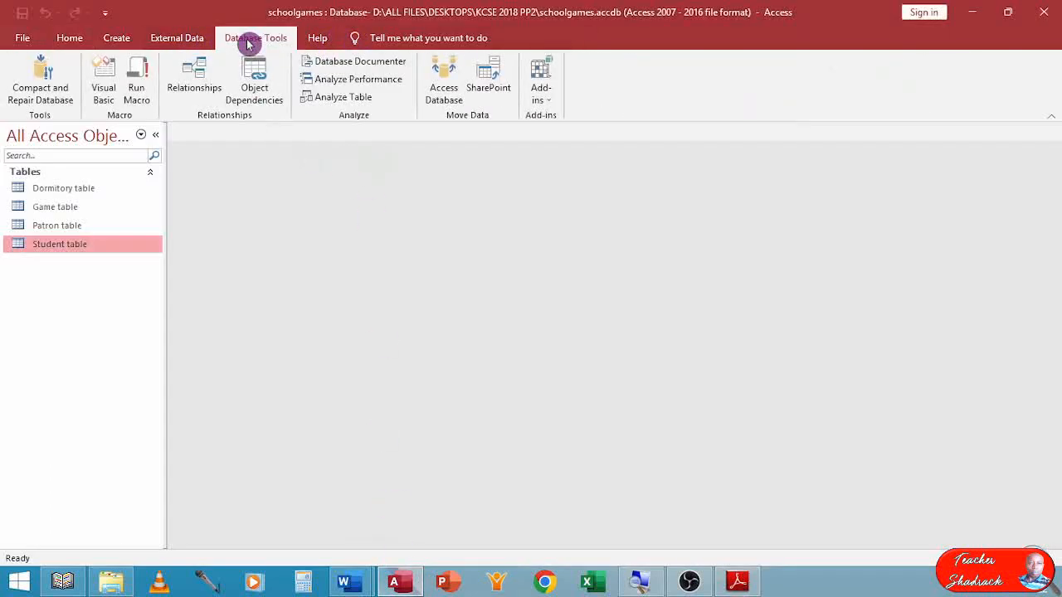
{"action": "left_click", "coordinate": [197, 71]}
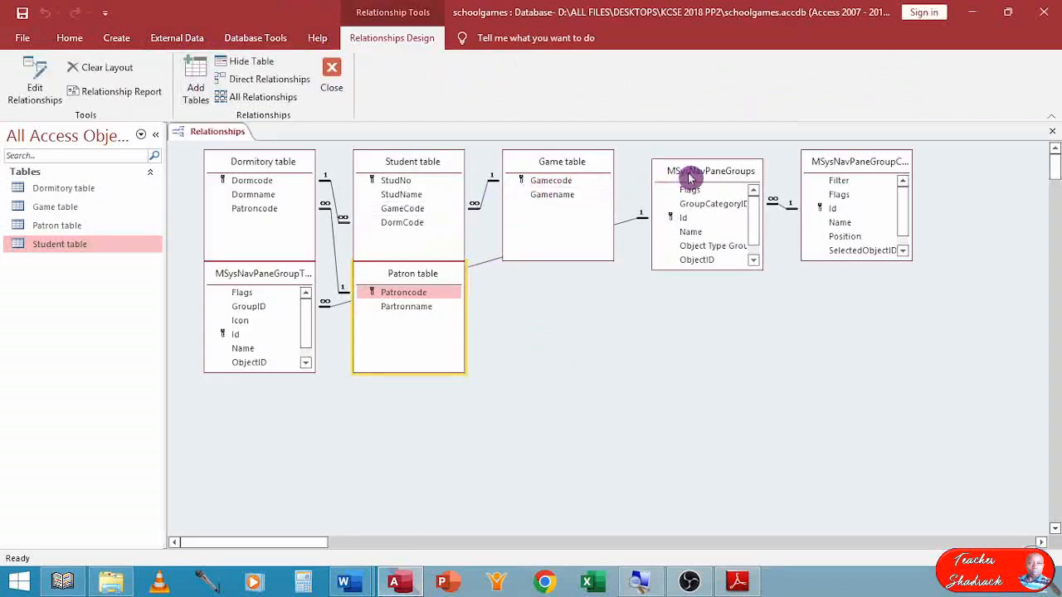
Stack the MSysNavPane system tables together in the Relationships diagram, away from the Dormitory, Student, Game and Patron tables.
{"action": "left_click_drag", "start_coordinate": [691, 171], "coordinate": [782, 301]}
{"action": "left_click_drag", "start_coordinate": [841, 181], "coordinate": [914, 315]}
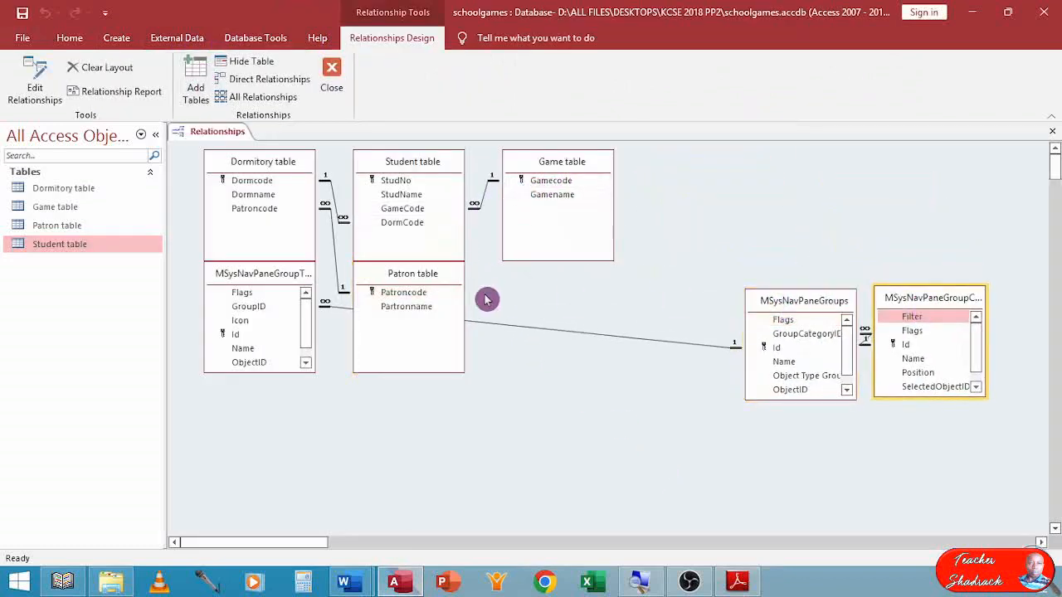
{"action": "left_click_drag", "start_coordinate": [415, 170], "coordinate": [450, 150]}
{"action": "left_click_drag", "start_coordinate": [247, 277], "coordinate": [793, 302]}
{"action": "left_click", "coordinate": [931, 299]}
{"action": "left_click_drag", "start_coordinate": [931, 299], "coordinate": [805, 305]}
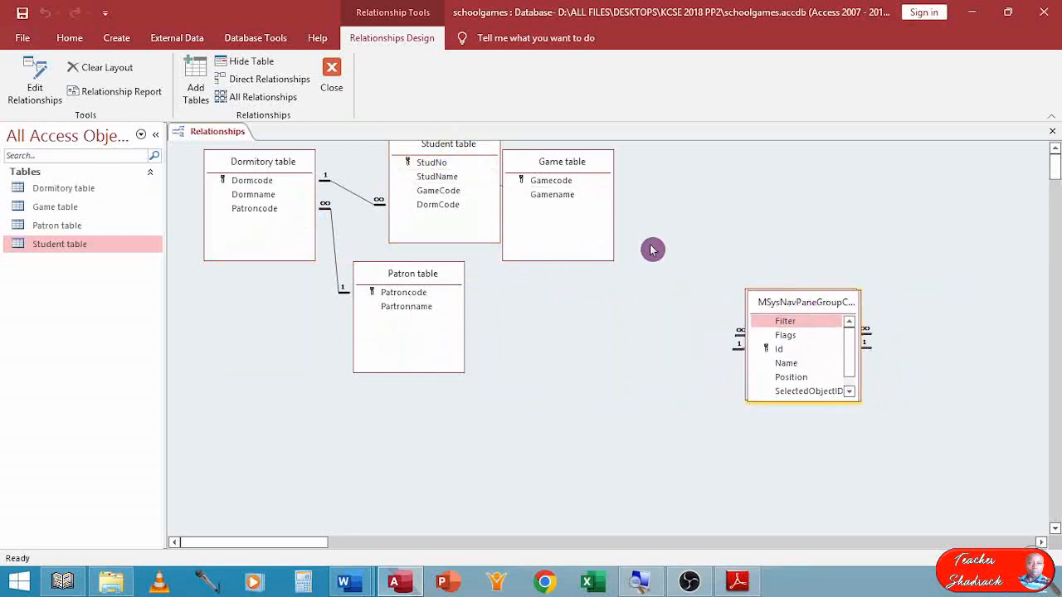
Space out the Game, Patron, Student and Dormitory tables so their relationship lines are clear, and close the Relationships diagram.
{"action": "left_click_drag", "start_coordinate": [569, 163], "coordinate": [636, 279]}
{"action": "left_click_drag", "start_coordinate": [394, 279], "coordinate": [405, 331]}
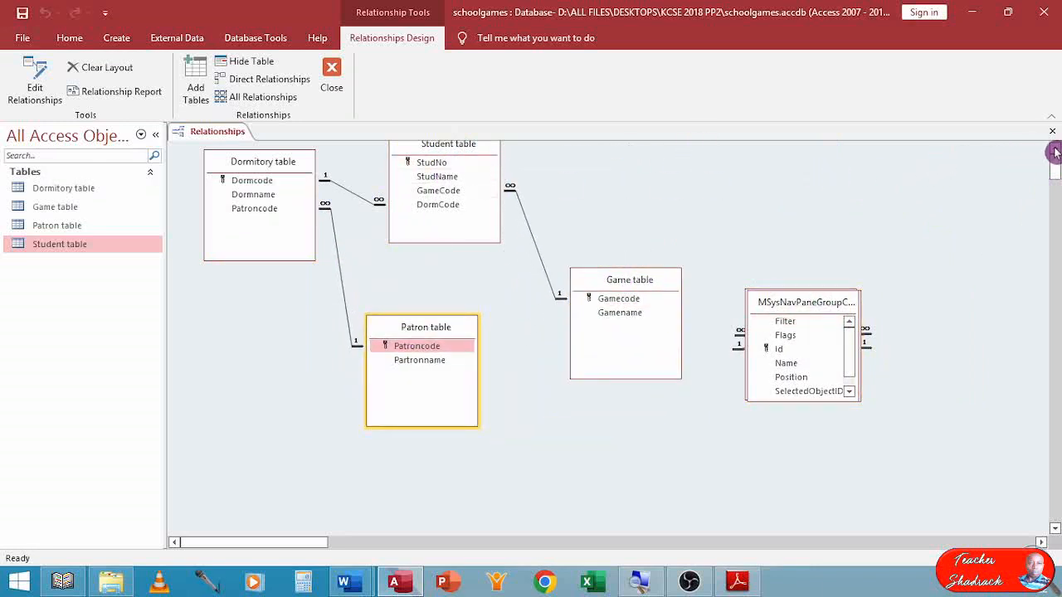
{"action": "left_click_drag", "start_coordinate": [462, 149], "coordinate": [452, 171]}
{"action": "left_click_drag", "start_coordinate": [277, 170], "coordinate": [278, 232]}
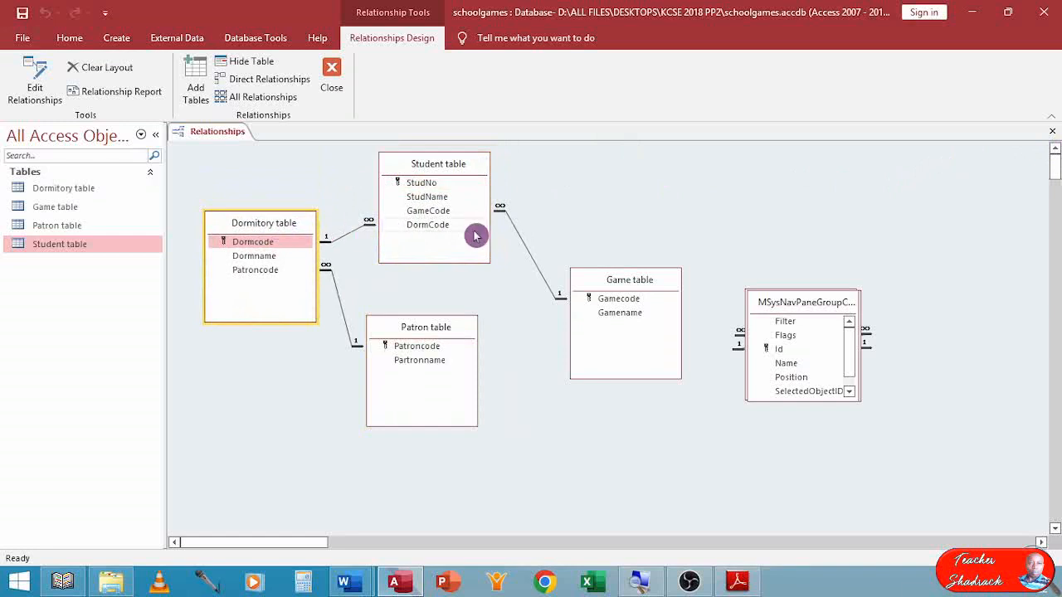
{"action": "left_click_drag", "start_coordinate": [614, 283], "coordinate": [599, 191]}
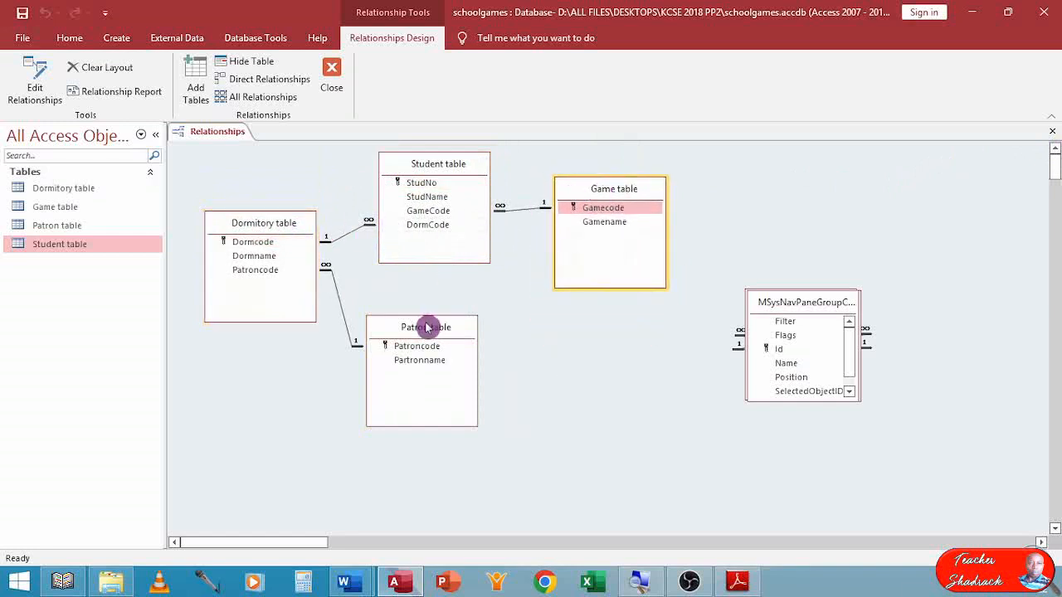
{"action": "left_click_drag", "start_coordinate": [426, 327], "coordinate": [438, 298]}
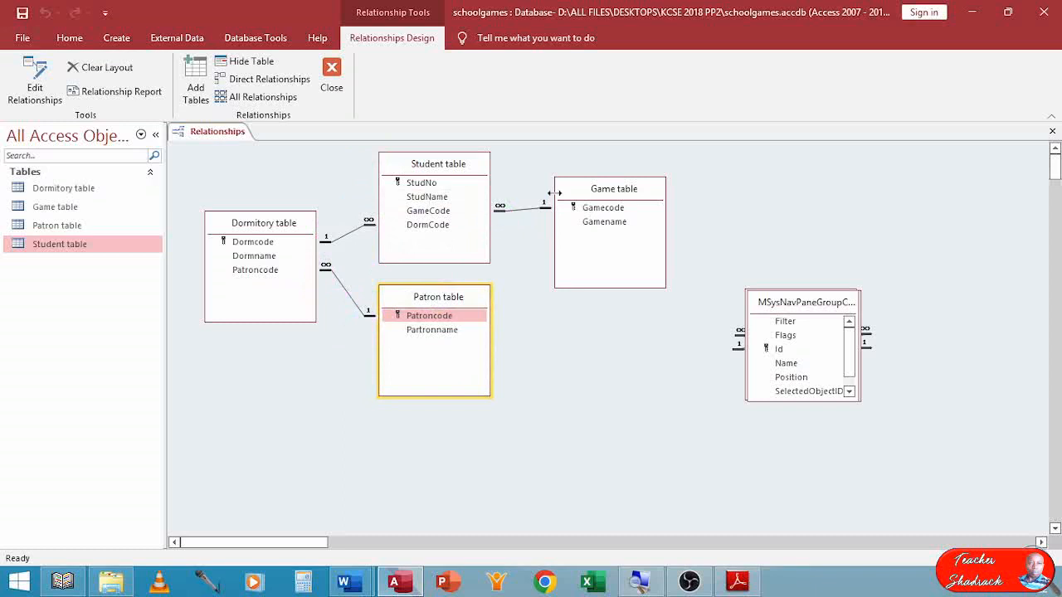
{"action": "left_click", "coordinate": [1050, 135]}
{"action": "left_click", "coordinate": [467, 335]}
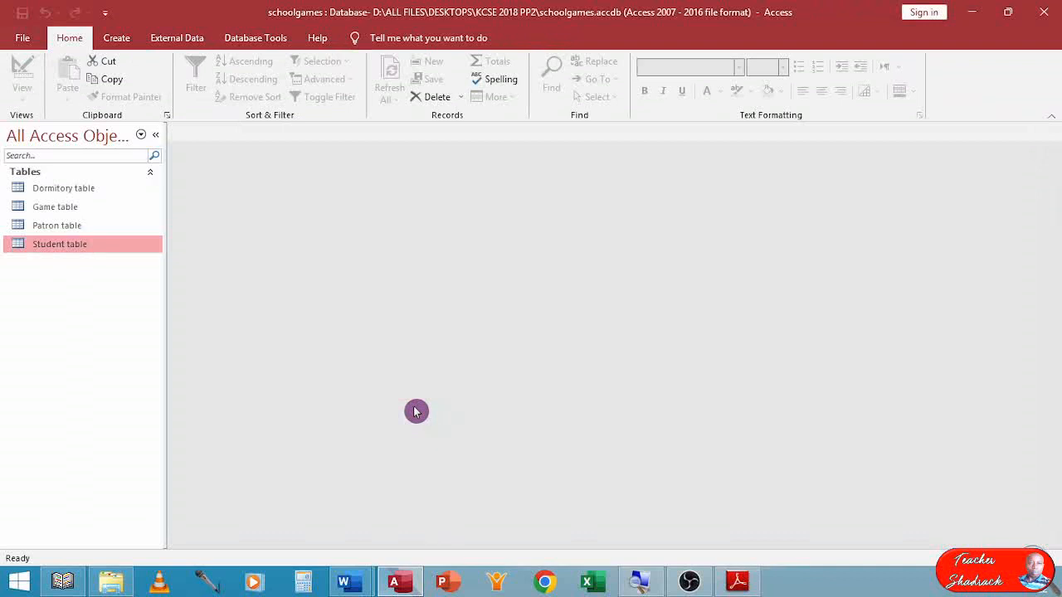
Switch to the exam paper in Adobe Reader and read question (b) on creating forms and entering the table data.
{"action": "left_click", "coordinate": [737, 581]}
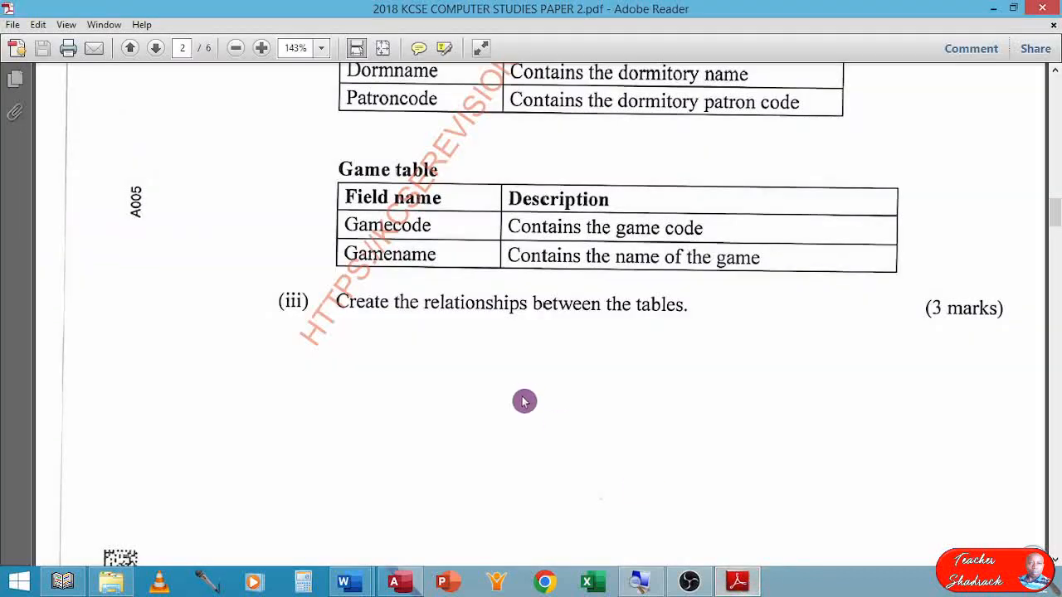
{"action": "scroll", "coordinate": [525, 401], "scroll_direction": "down", "scroll_amount": 10}
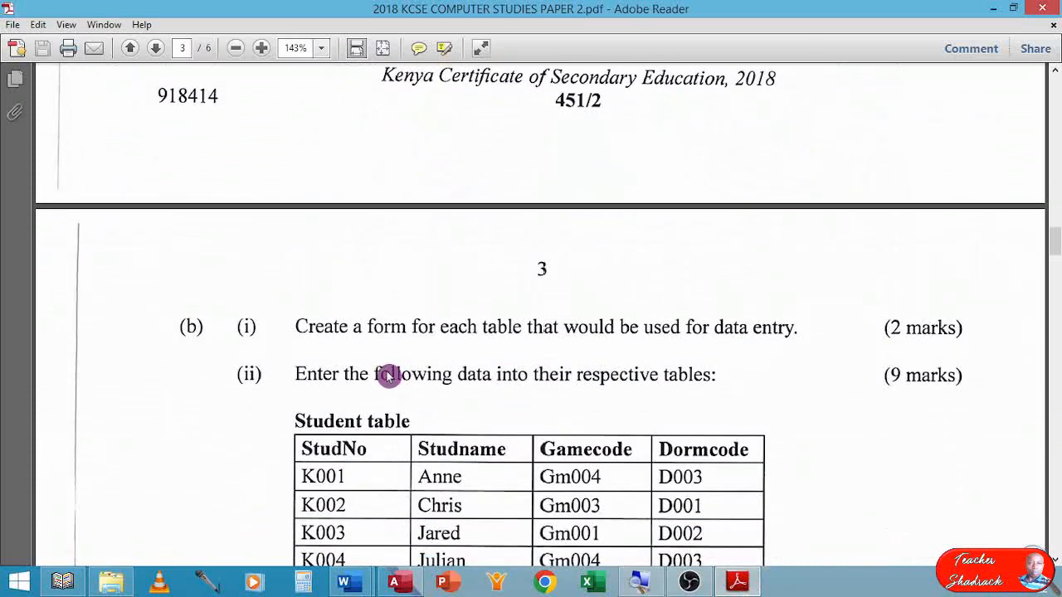
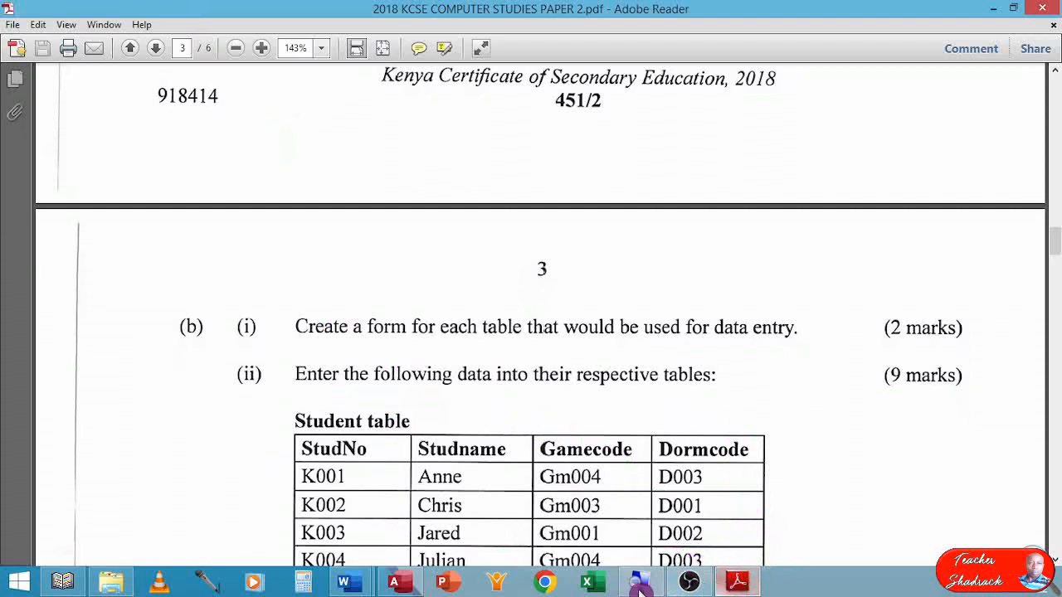
Switch to the schoolgames database in Access and create a form based on the Dormitory table.
{"action": "left_click", "coordinate": [415, 586]}
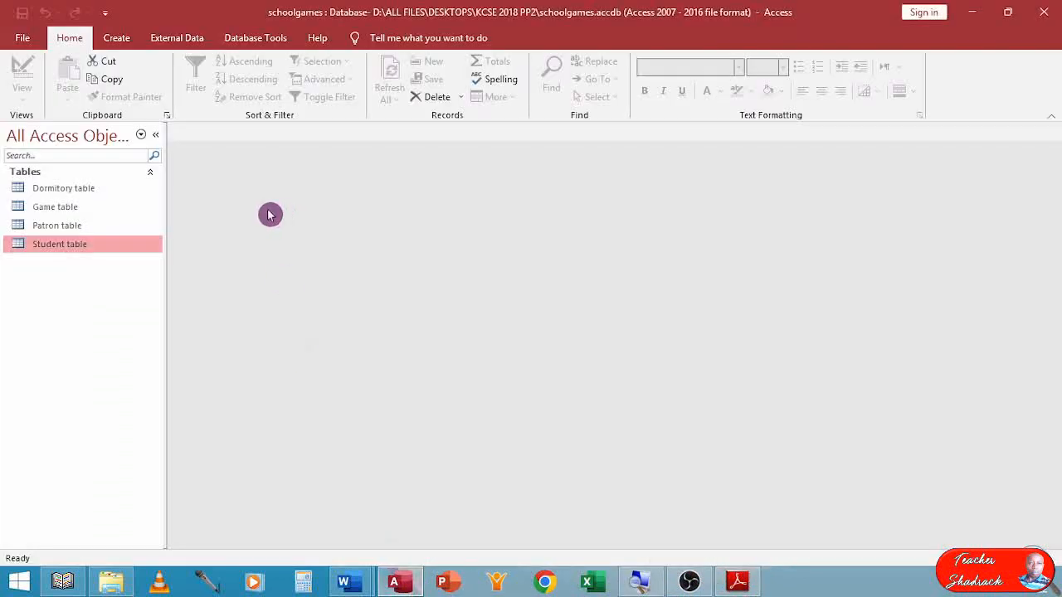
{"action": "left_click", "coordinate": [70, 188]}
{"action": "left_click", "coordinate": [116, 39]}
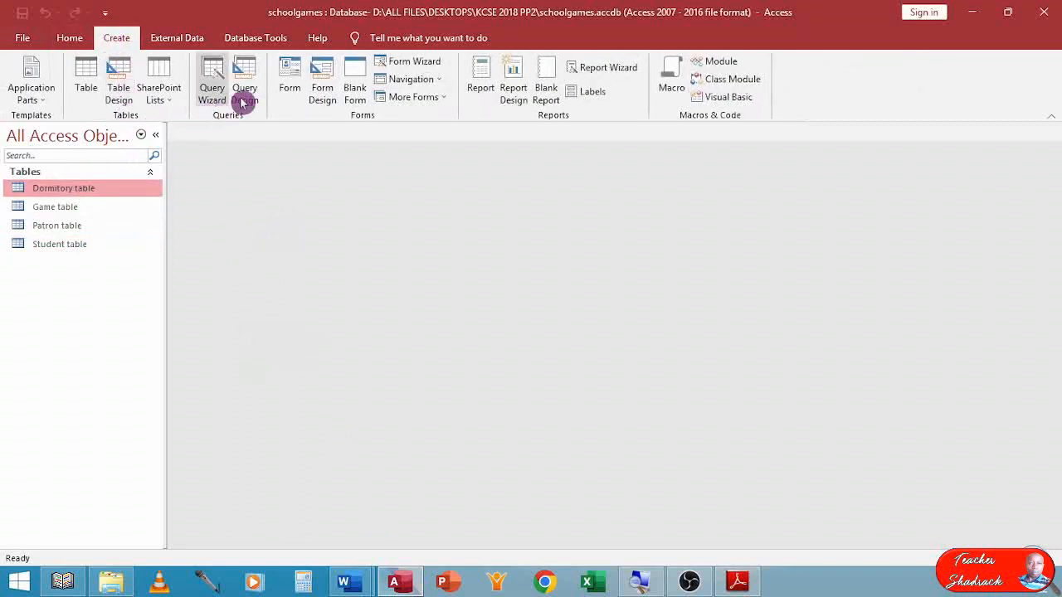
{"action": "left_click", "coordinate": [292, 71]}
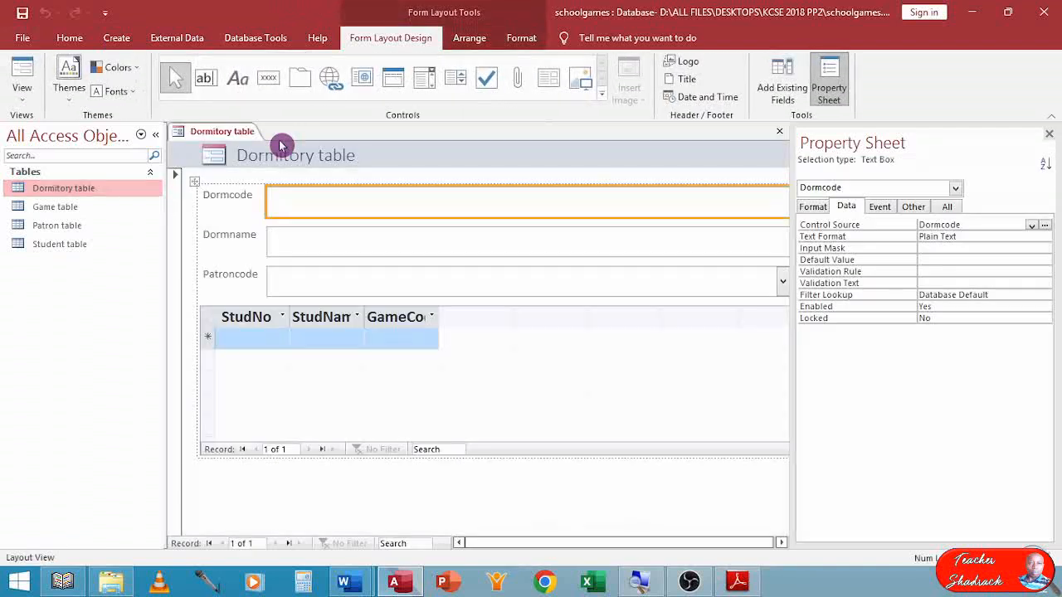
Delete the student subform from the new Dormitory form and close the property sheet.
{"action": "left_click", "coordinate": [222, 310]}
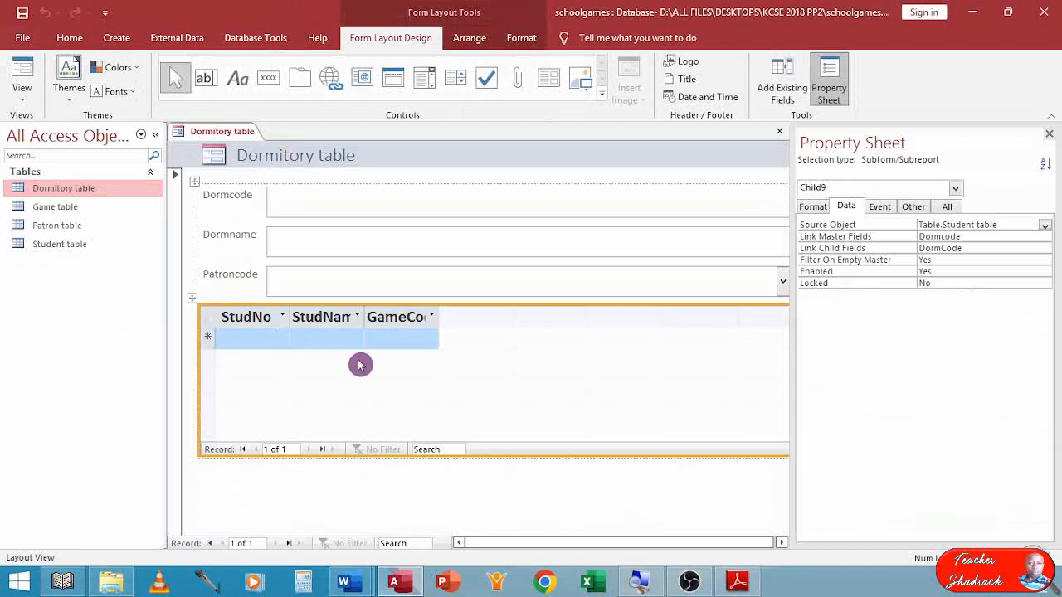
{"action": "key", "text": "Delete"}
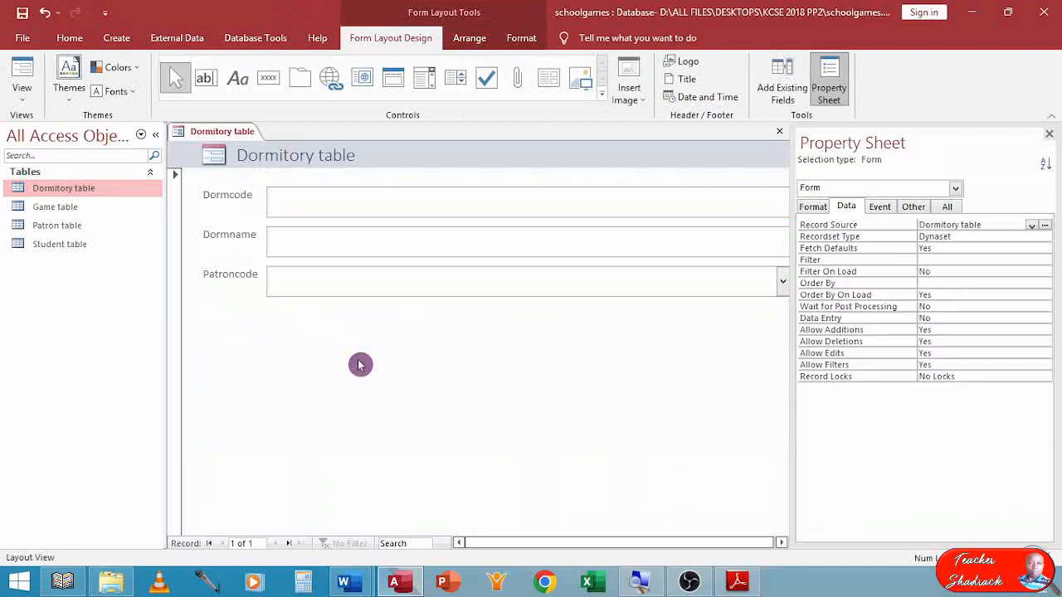
{"action": "left_click", "coordinate": [1052, 134]}
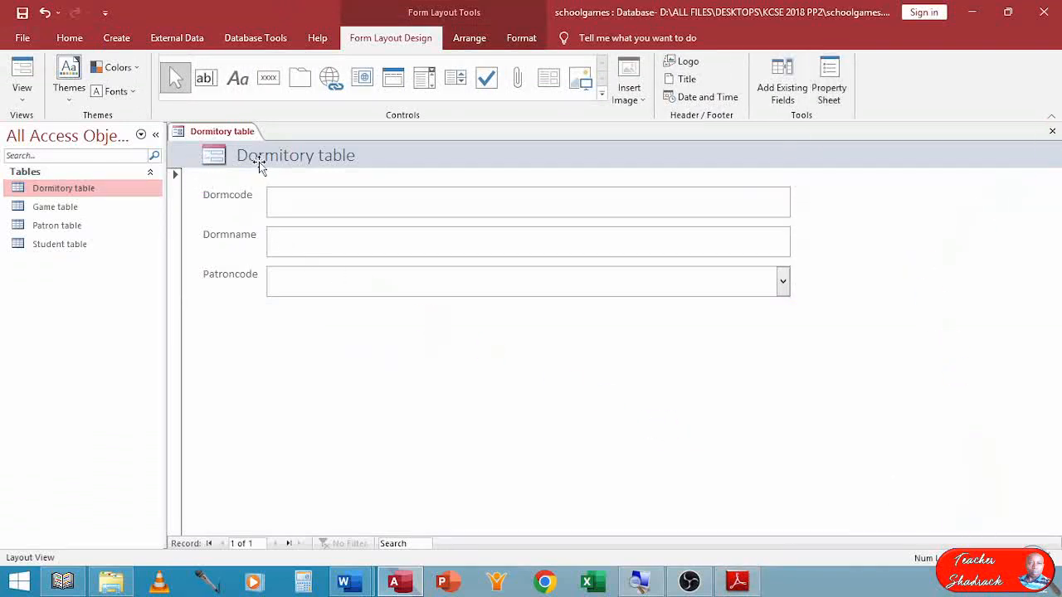
Open the Dormitory form in Design View and change its header title to "Dormitories Form".
{"action": "left_click", "coordinate": [292, 158]}
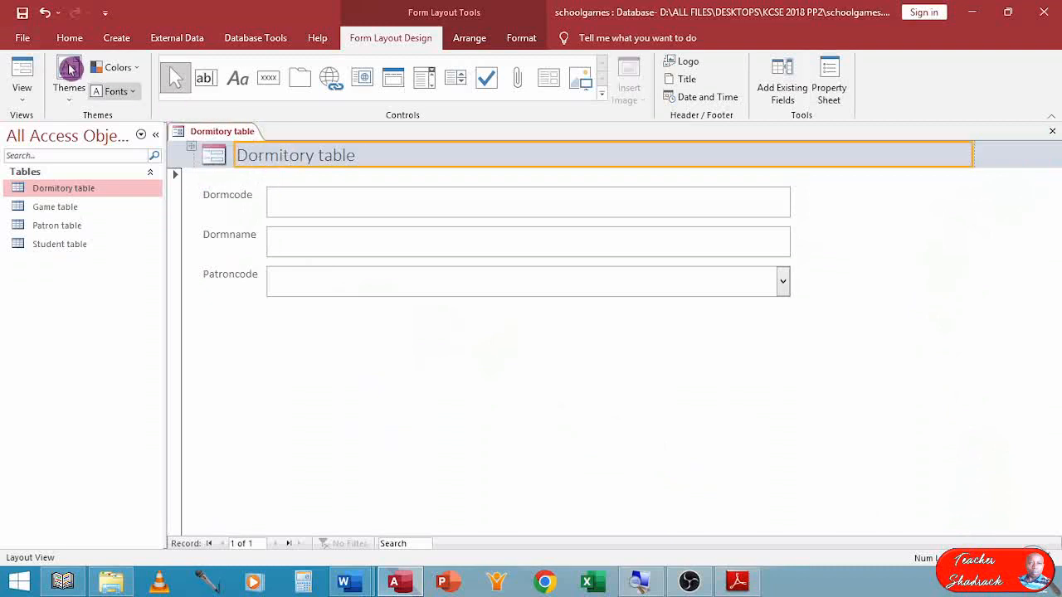
{"action": "left_click", "coordinate": [22, 105]}
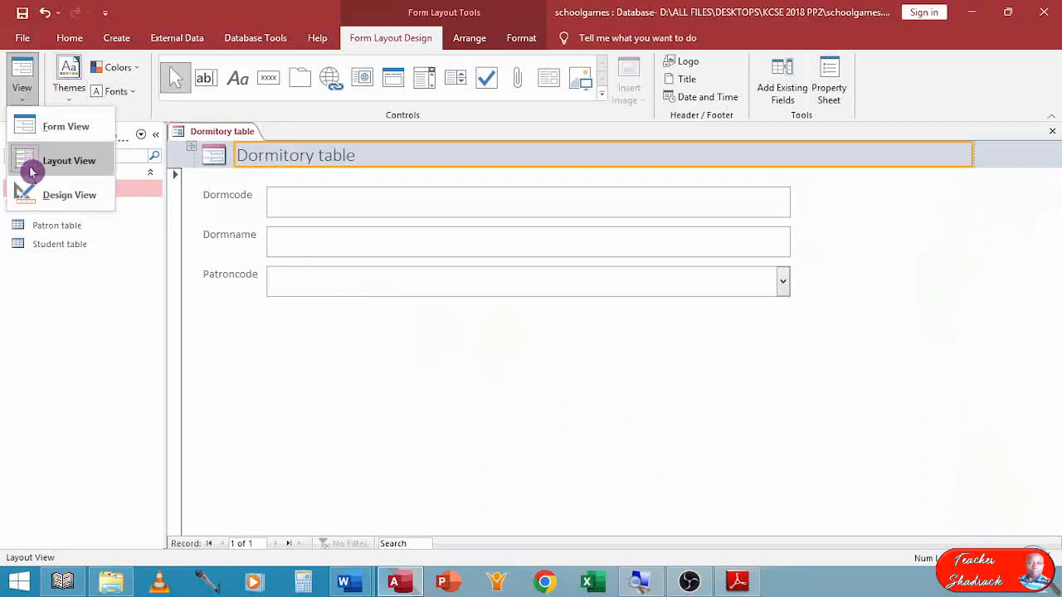
{"action": "left_click", "coordinate": [43, 195]}
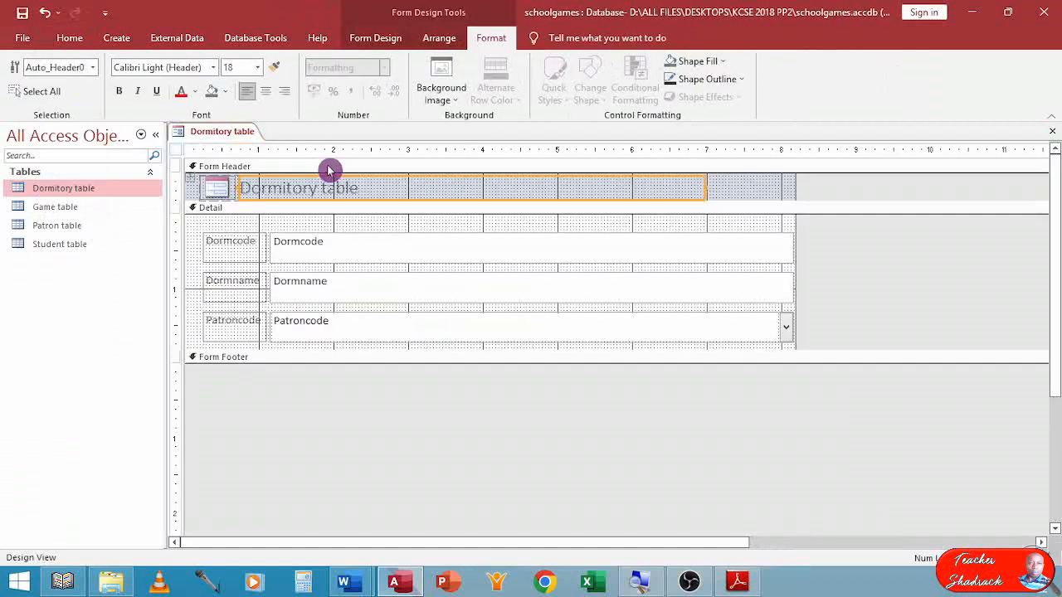
{"action": "double_click", "coordinate": [330, 189]}
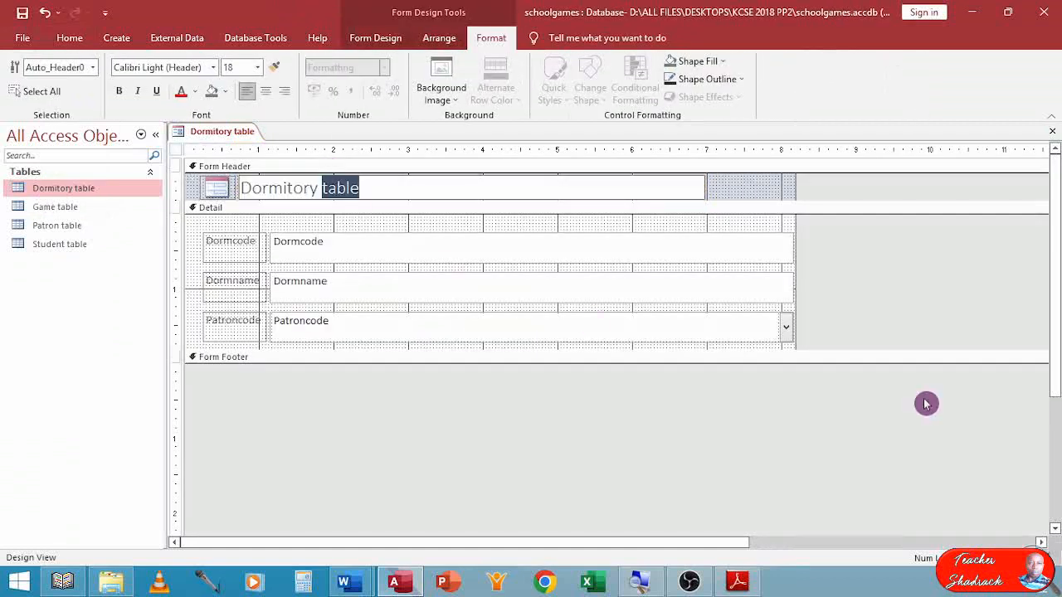
{"action": "key", "text": "BackSpace"}
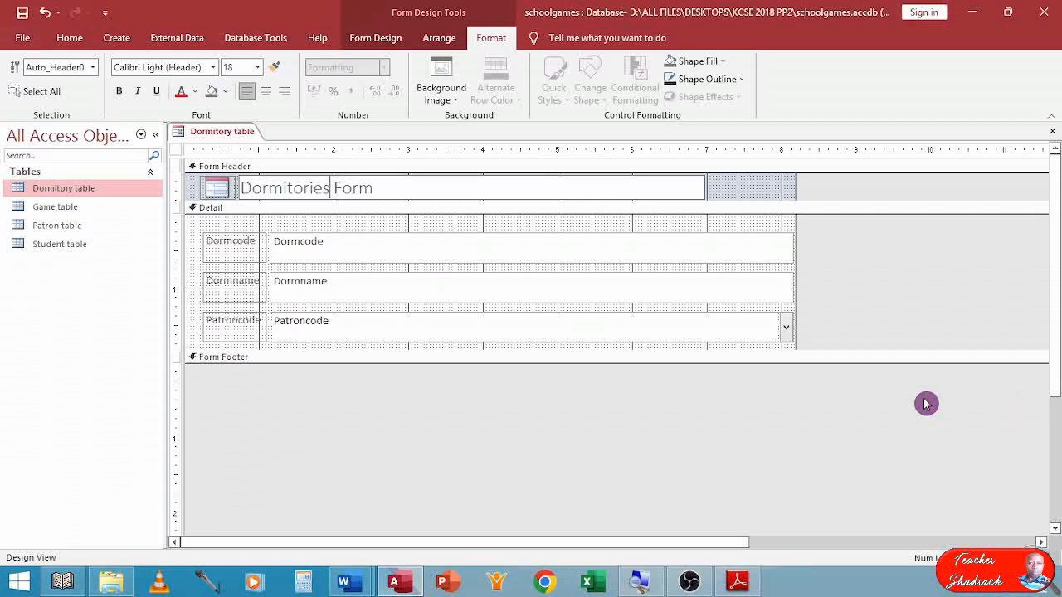
Close the form and save it under the name "Dormitory Form".
{"action": "left_click", "coordinate": [474, 335]}
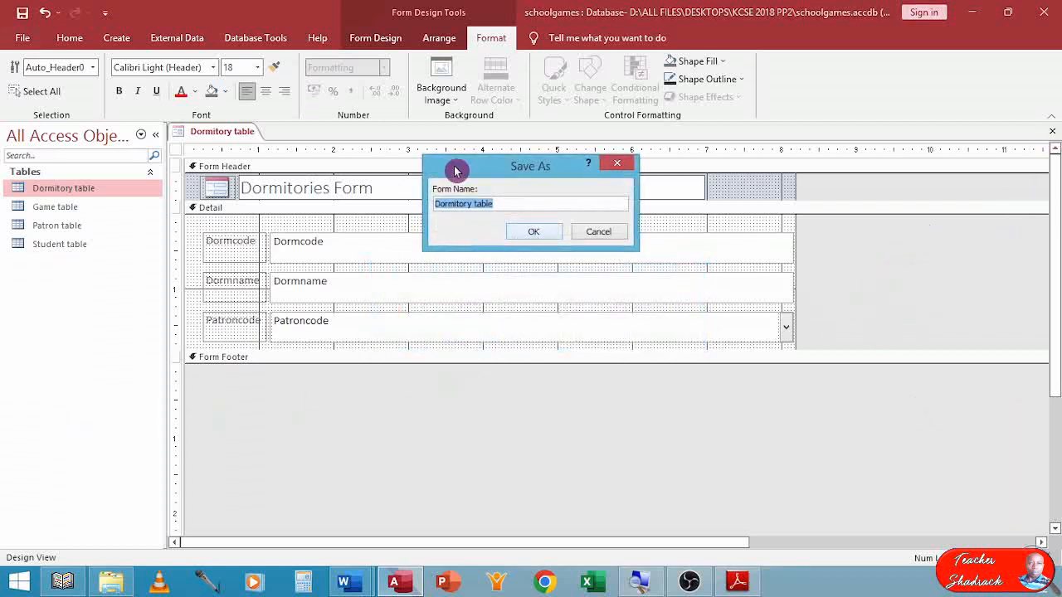
{"action": "double_click", "coordinate": [483, 204]}
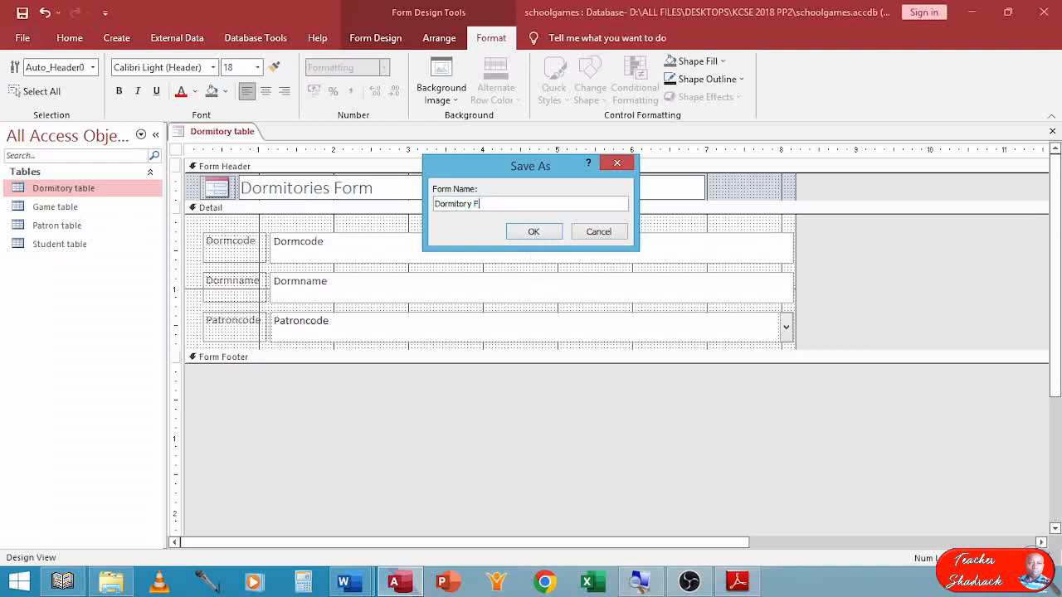
{"action": "left_click", "coordinate": [533, 231]}
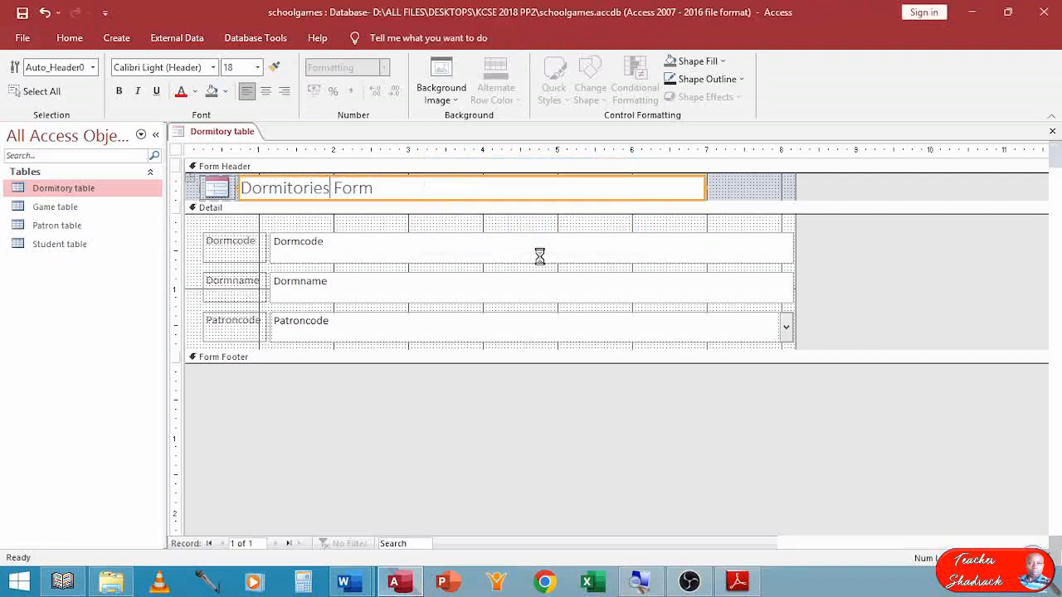
Create a form based on the Game table and delete its student subform.
{"action": "left_click", "coordinate": [66, 208]}
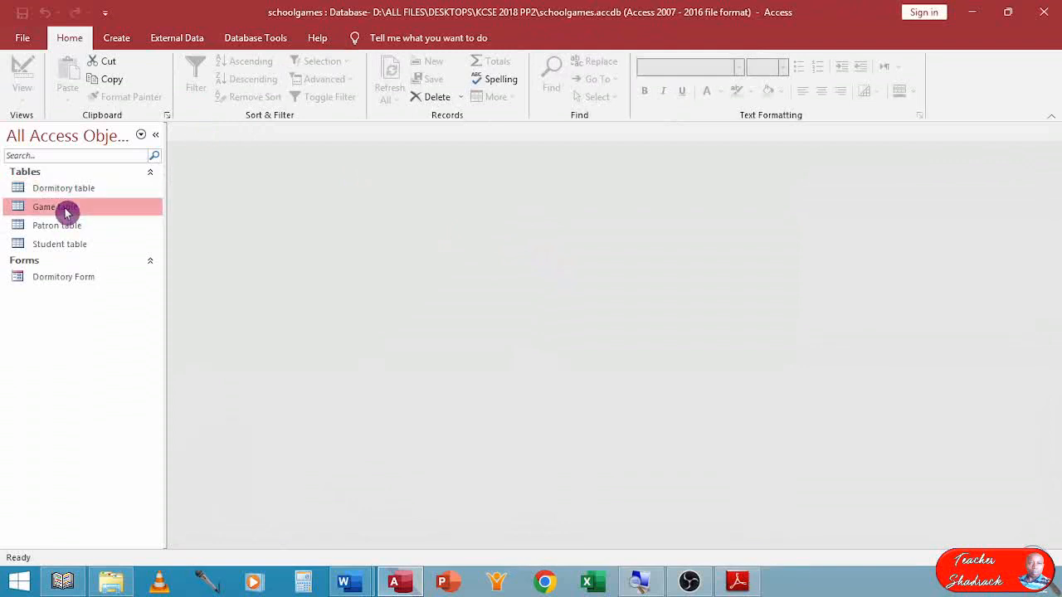
{"action": "left_click", "coordinate": [120, 39]}
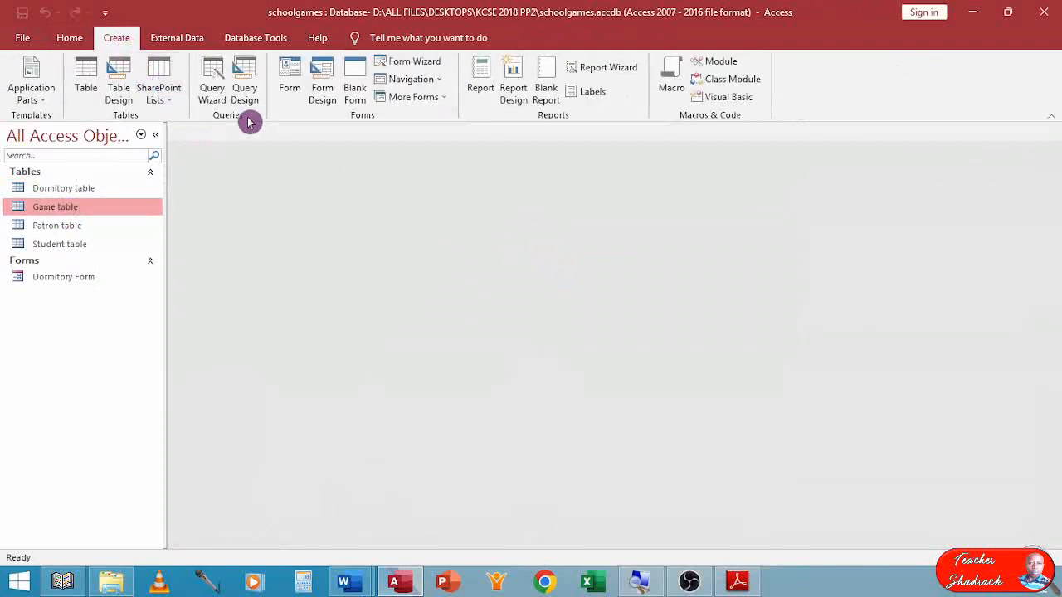
{"action": "left_click", "coordinate": [290, 73]}
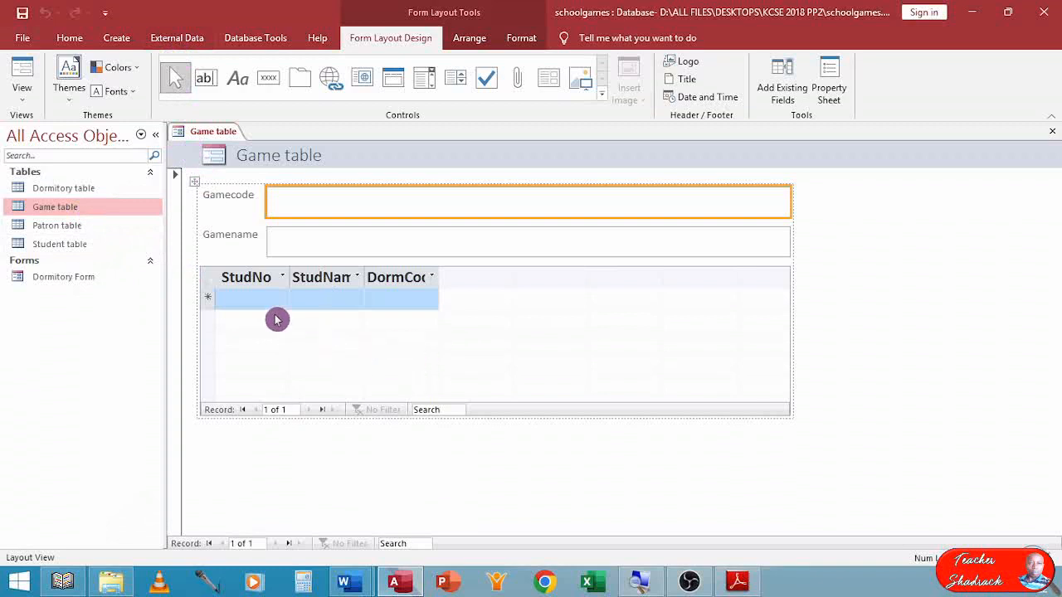
{"action": "left_click", "coordinate": [208, 273]}
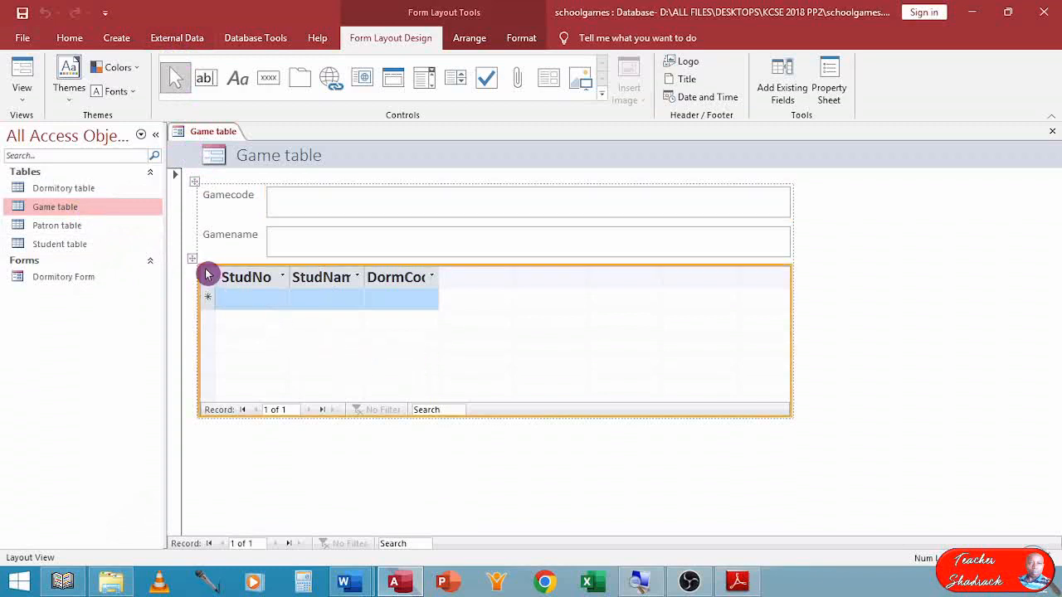
{"action": "key", "text": "Delete"}
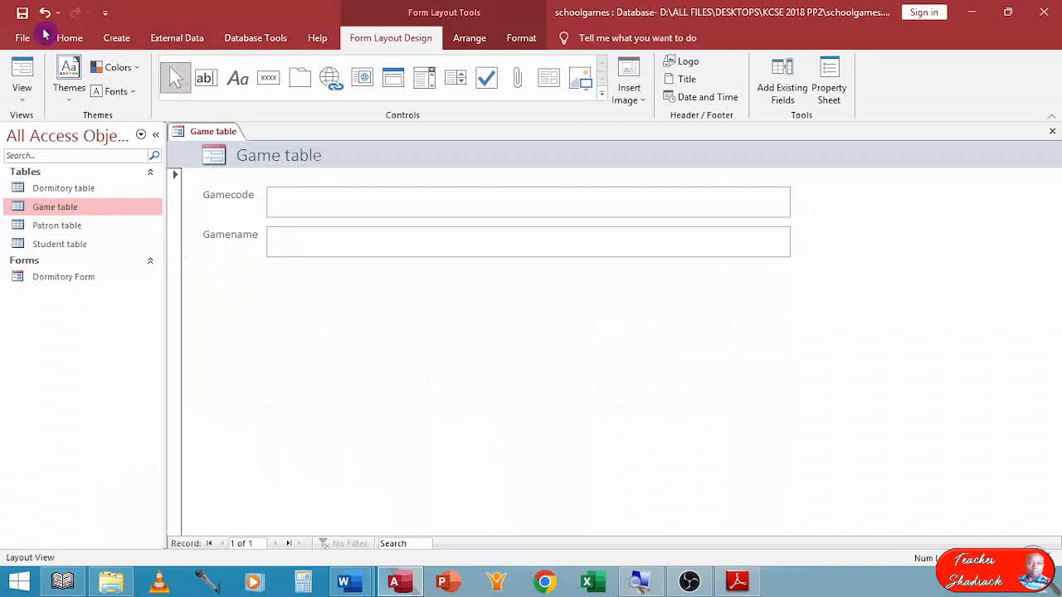
Open the Game table's form in Design View and change its header title to "Game Form".
{"action": "left_click", "coordinate": [21, 93]}
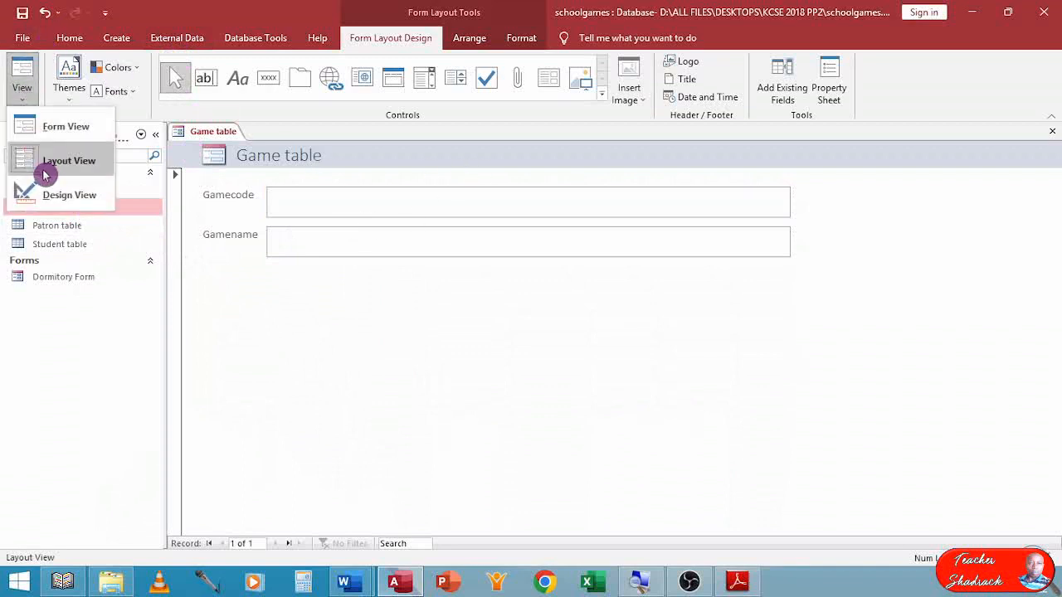
{"action": "left_click", "coordinate": [49, 194]}
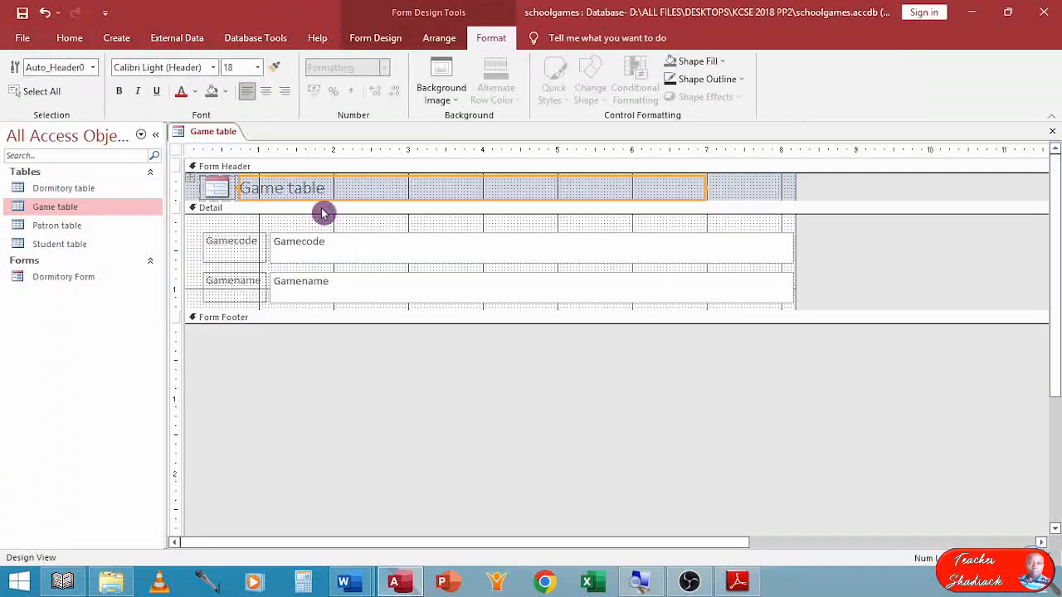
{"action": "double_click", "coordinate": [304, 189]}
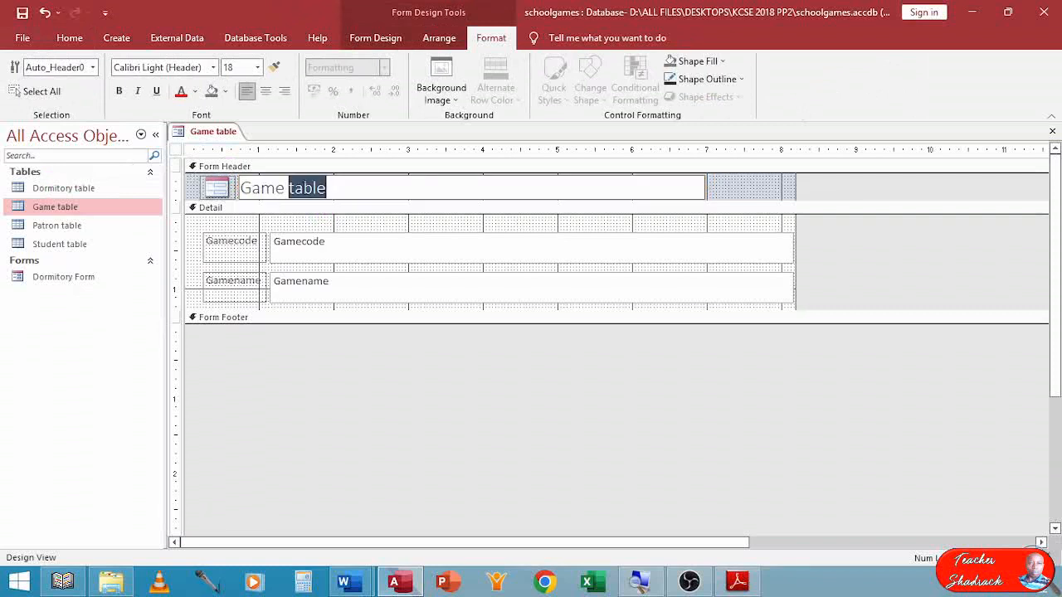
{"action": "type", "text": "Form"}
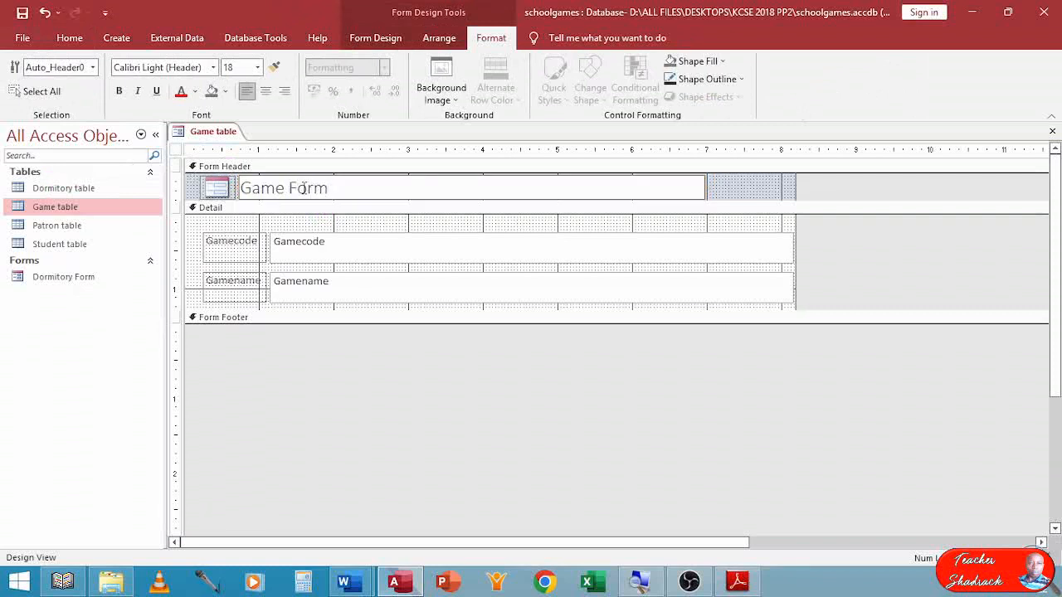
Close the form and save it under the name "Game Form".
{"action": "left_click", "coordinate": [1054, 136]}
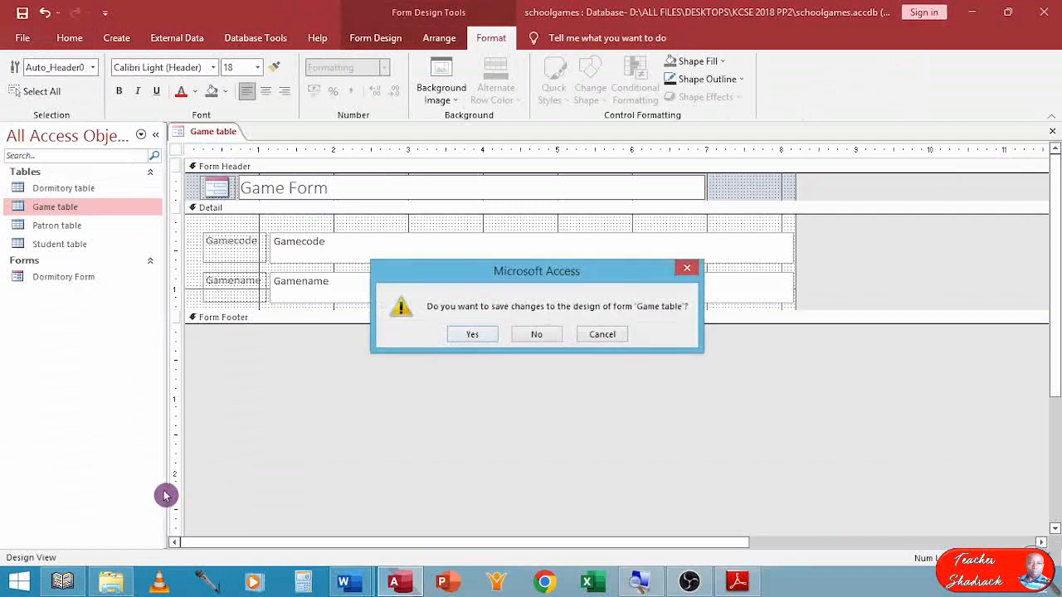
{"action": "left_click", "coordinate": [468, 334]}
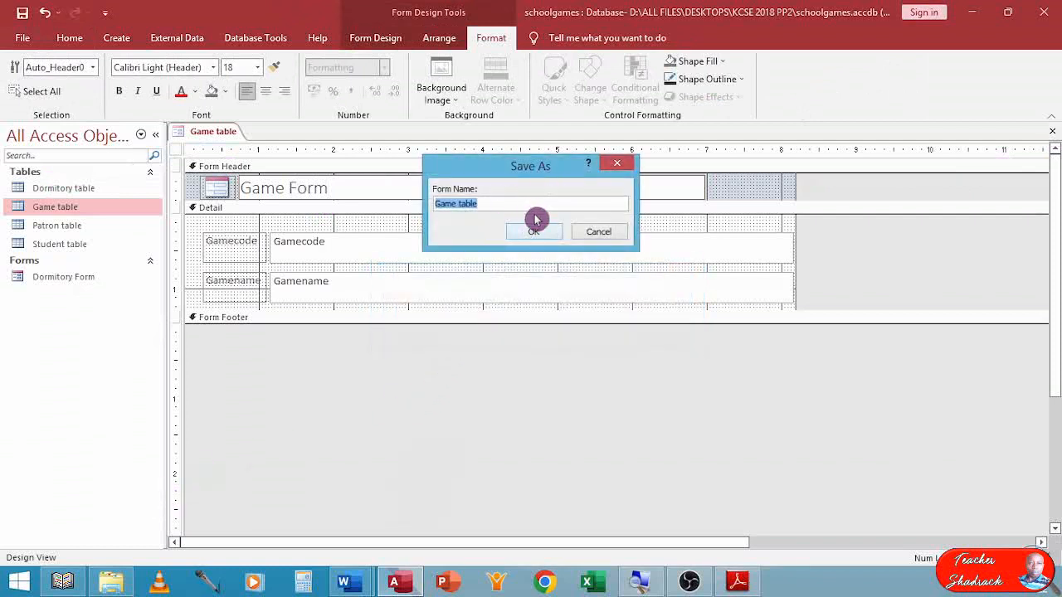
{"action": "double_click", "coordinate": [468, 203]}
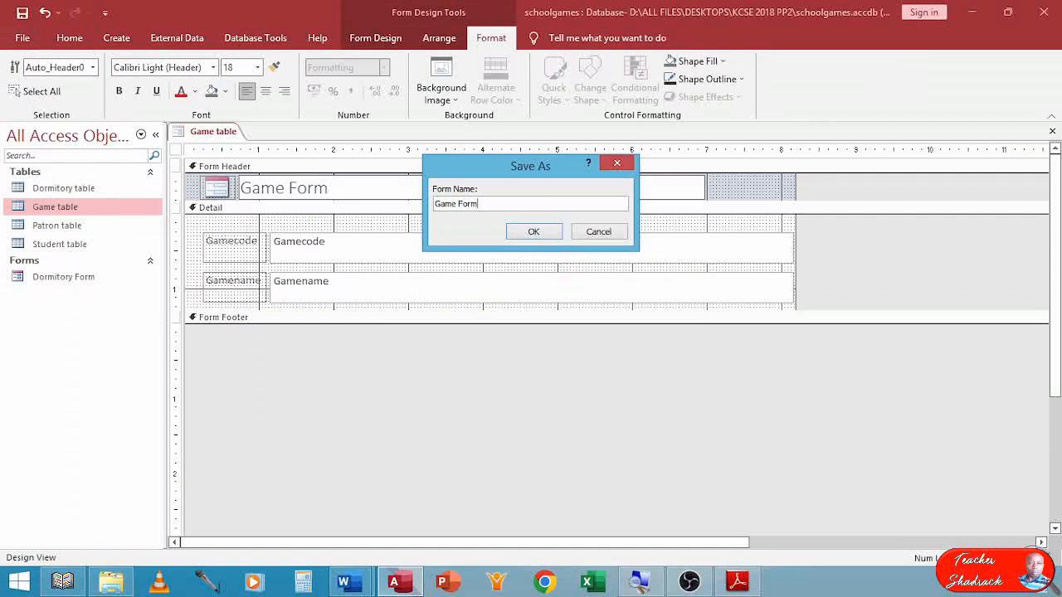
{"action": "left_click", "coordinate": [533, 231]}
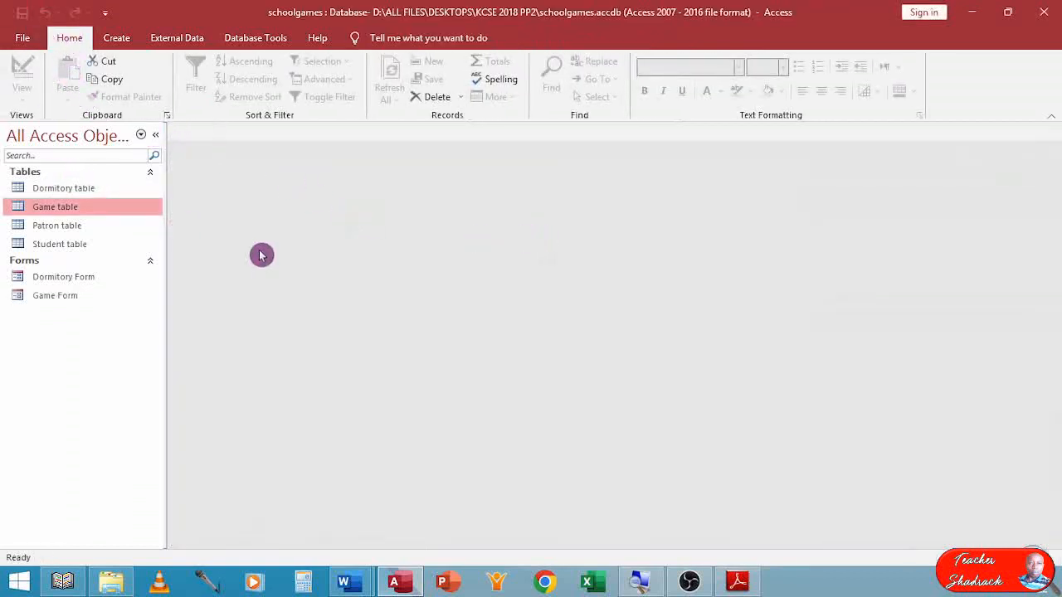
Create a form based on the Patron table and delete its dormitory subform.
{"action": "left_click", "coordinate": [56, 229]}
{"action": "left_click", "coordinate": [115, 39]}
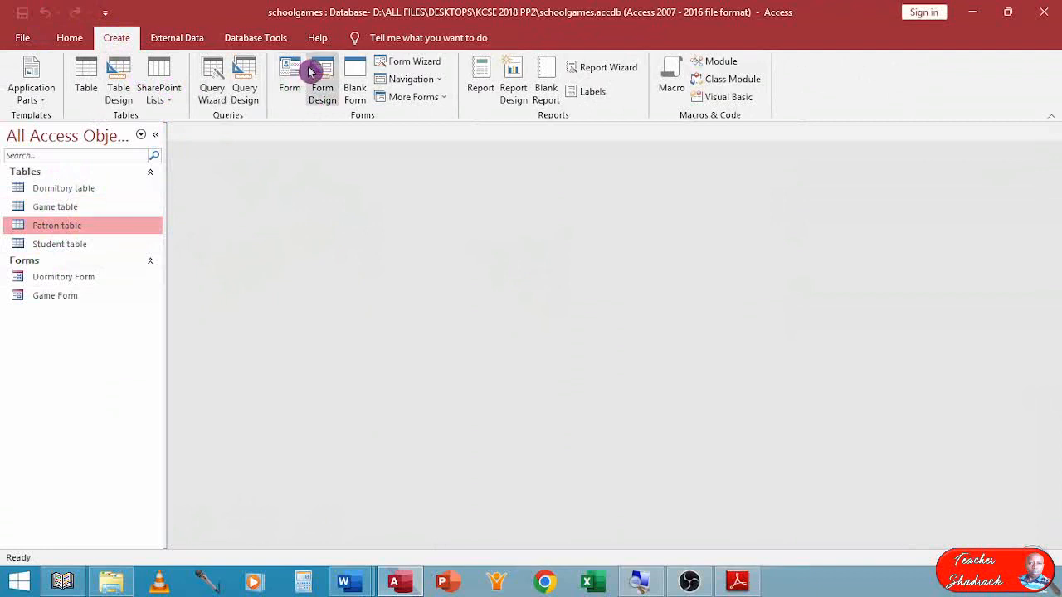
{"action": "left_click", "coordinate": [281, 71]}
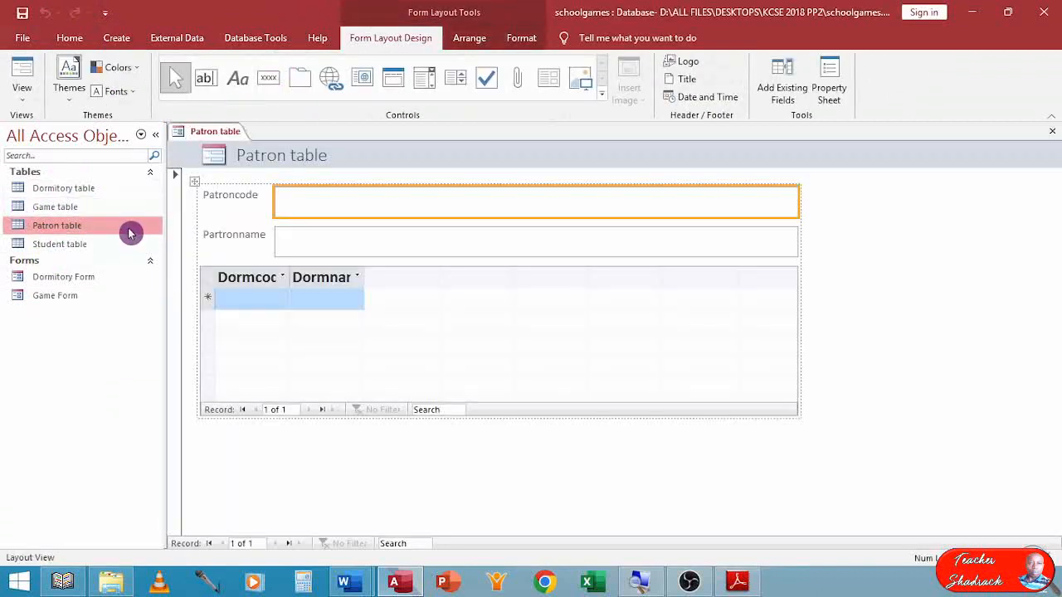
{"action": "left_click", "coordinate": [218, 277]}
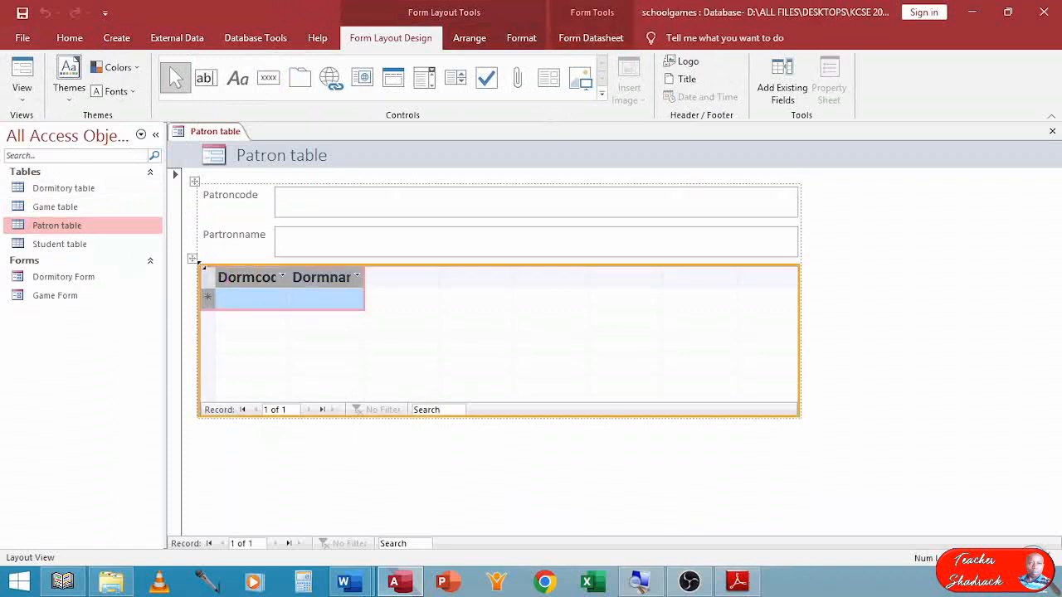
{"action": "key", "text": "Delete"}
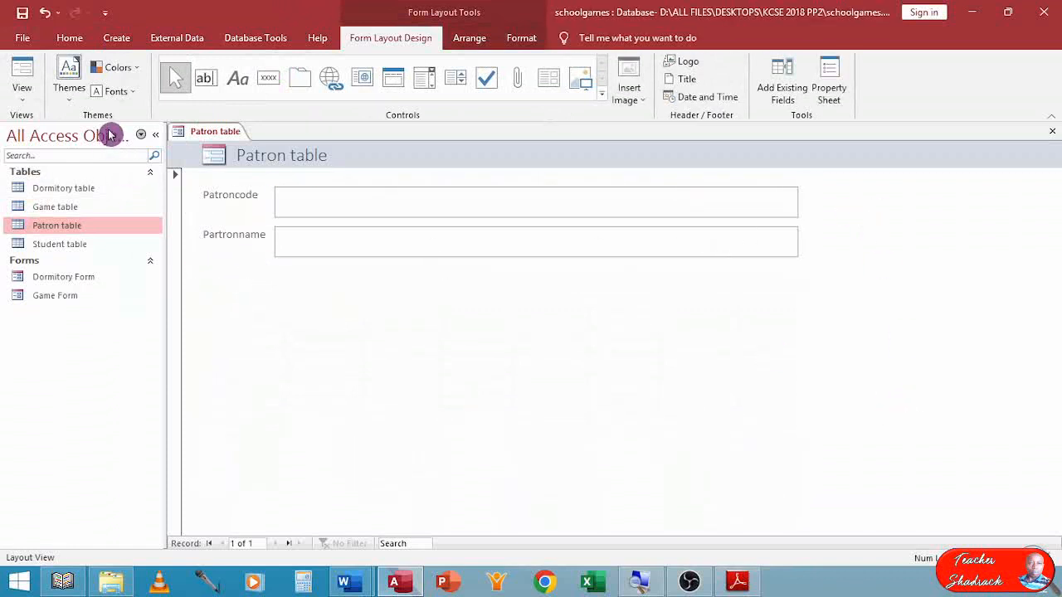
Open the Patron table's form in Design View and change its header title to "Patron Form".
{"action": "left_click", "coordinate": [25, 102]}
{"action": "left_click", "coordinate": [65, 195]}
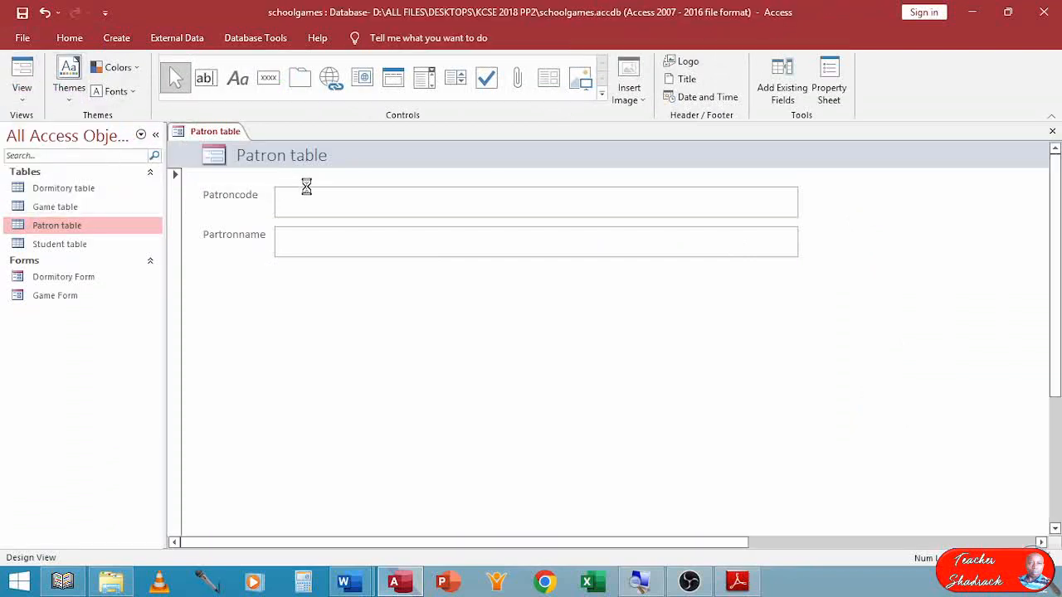
{"action": "double_click", "coordinate": [310, 188]}
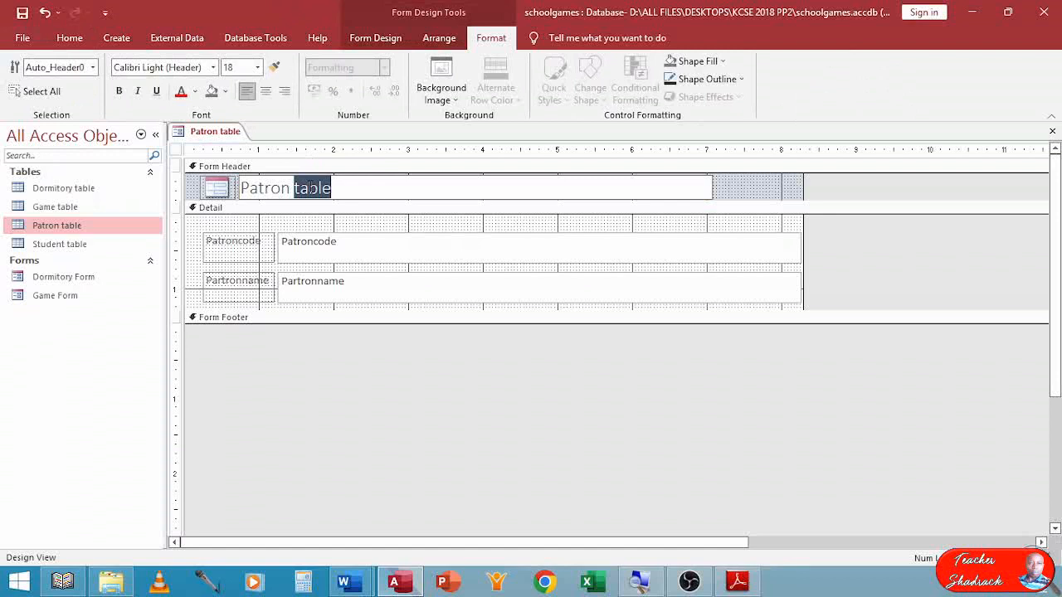
{"action": "type", "text": "Form"}
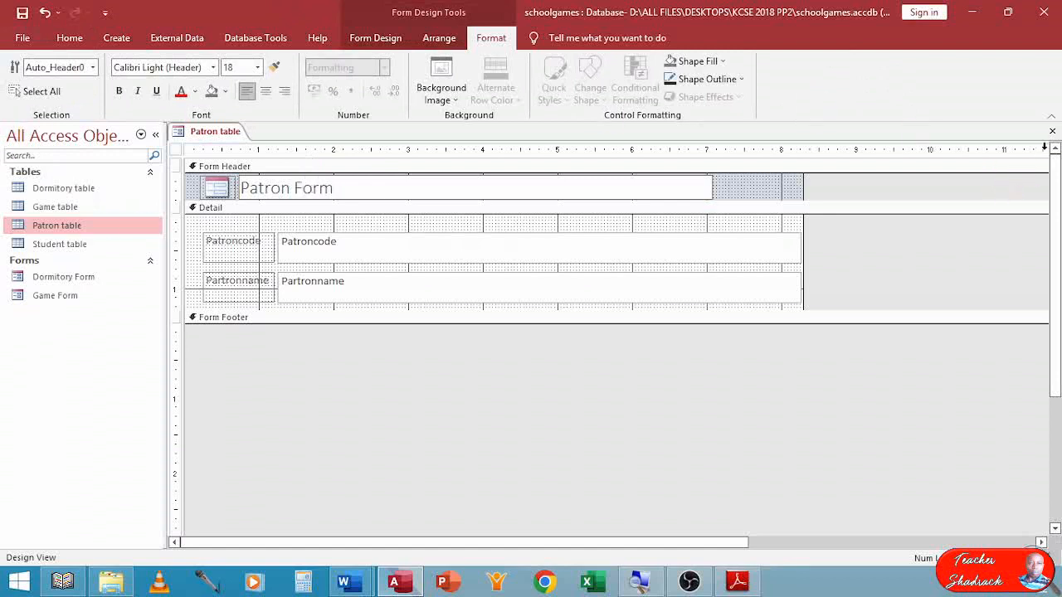
Close the form and save it under the name "Patron Form".
{"action": "left_click", "coordinate": [1053, 133]}
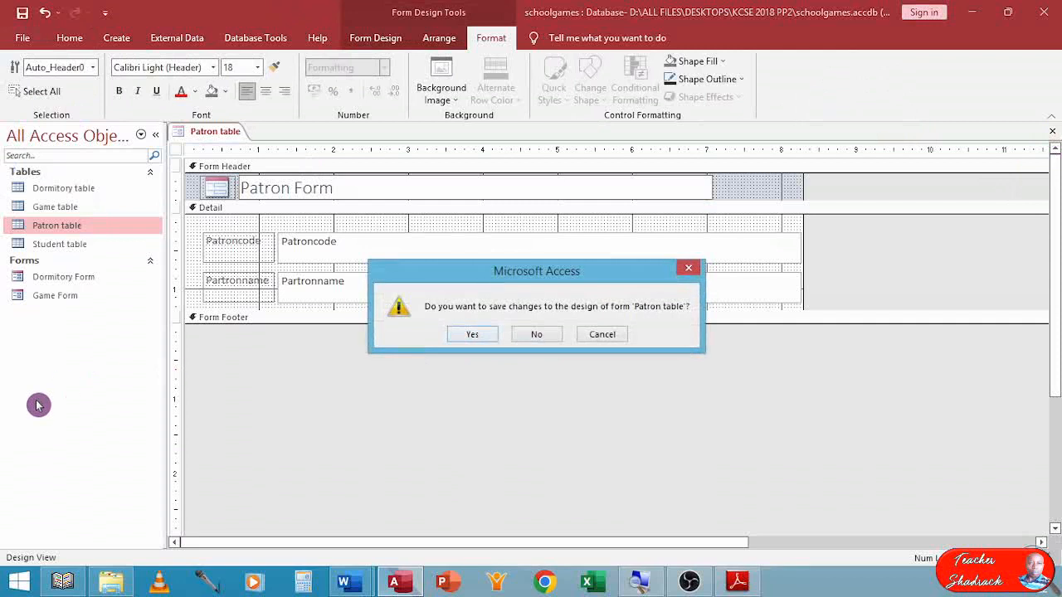
{"action": "left_click", "coordinate": [469, 336]}
{"action": "double_click", "coordinate": [476, 206]}
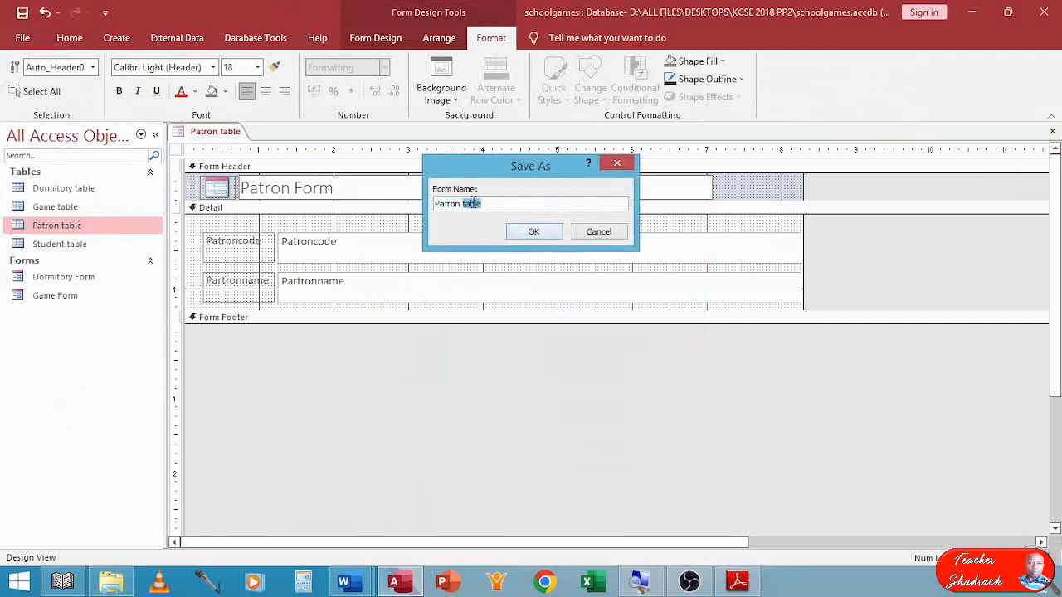
{"action": "type", "text": "Form"}
{"action": "left_click", "coordinate": [534, 233]}
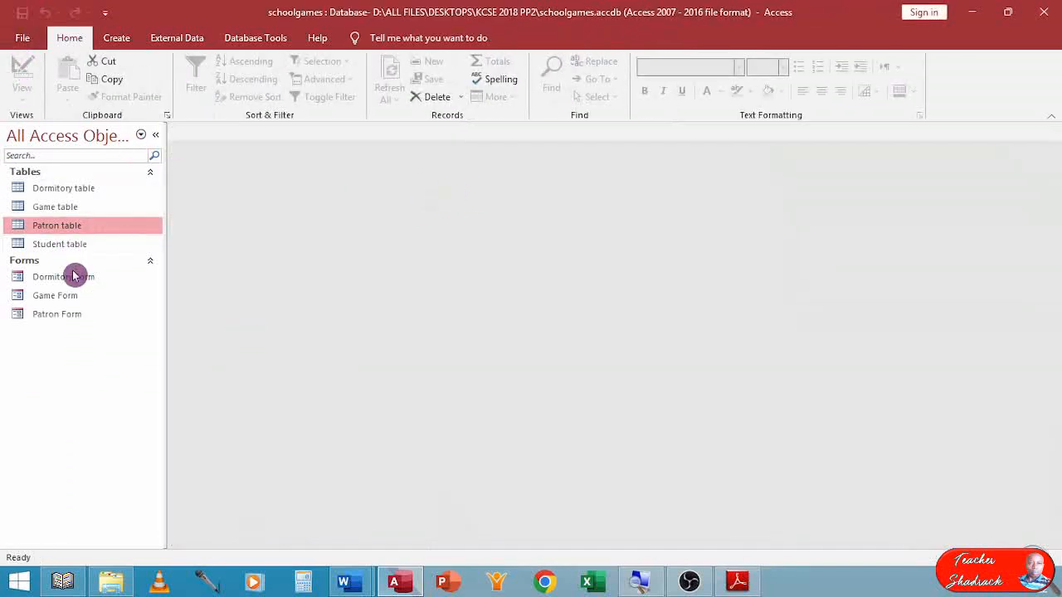
Create a form based on the Student table.
{"action": "left_click", "coordinate": [61, 243]}
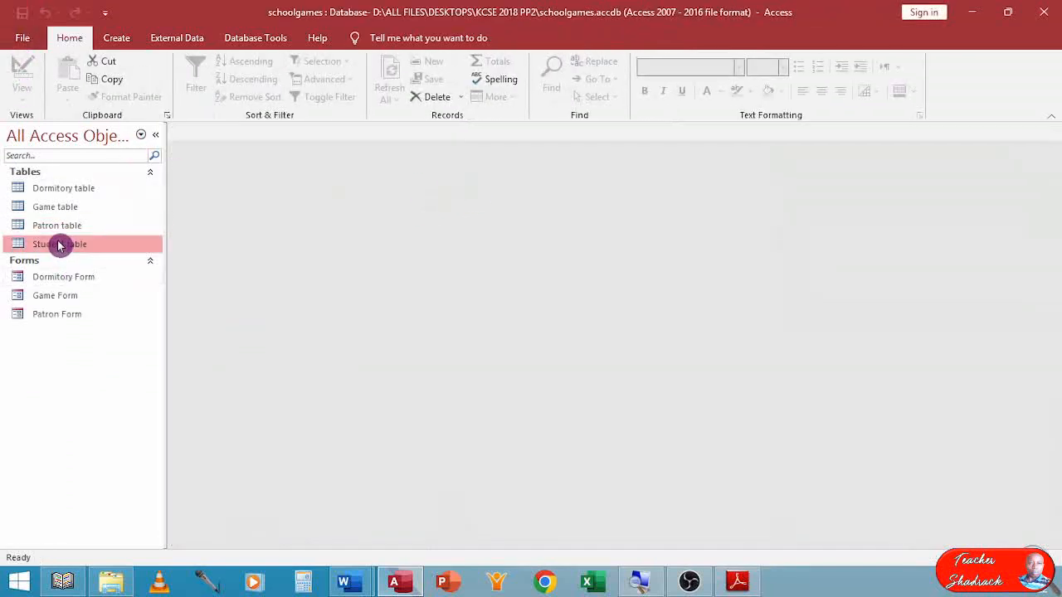
{"action": "left_click", "coordinate": [122, 37]}
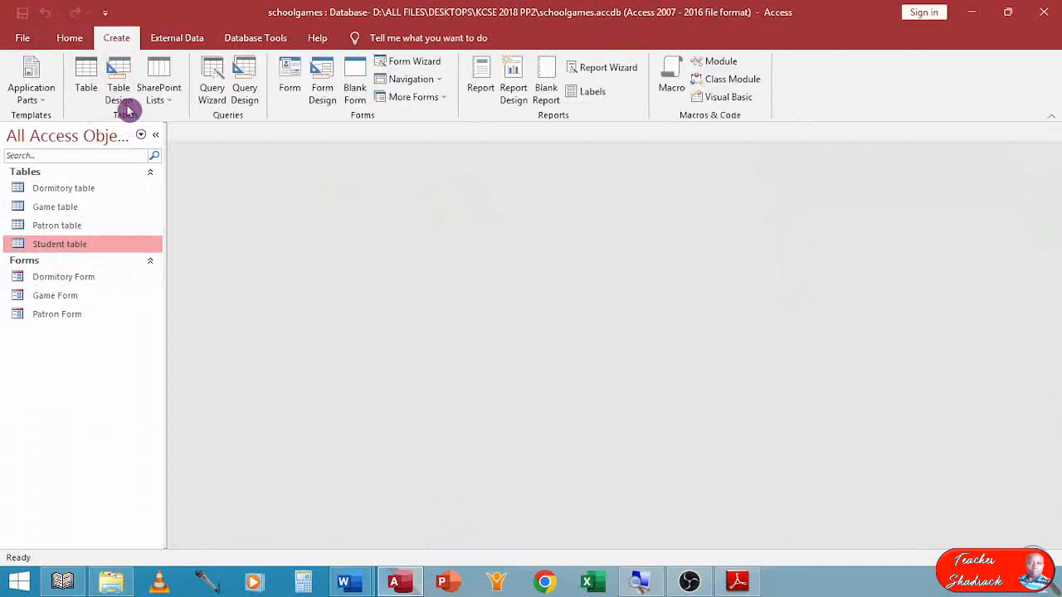
{"action": "left_click", "coordinate": [288, 82]}
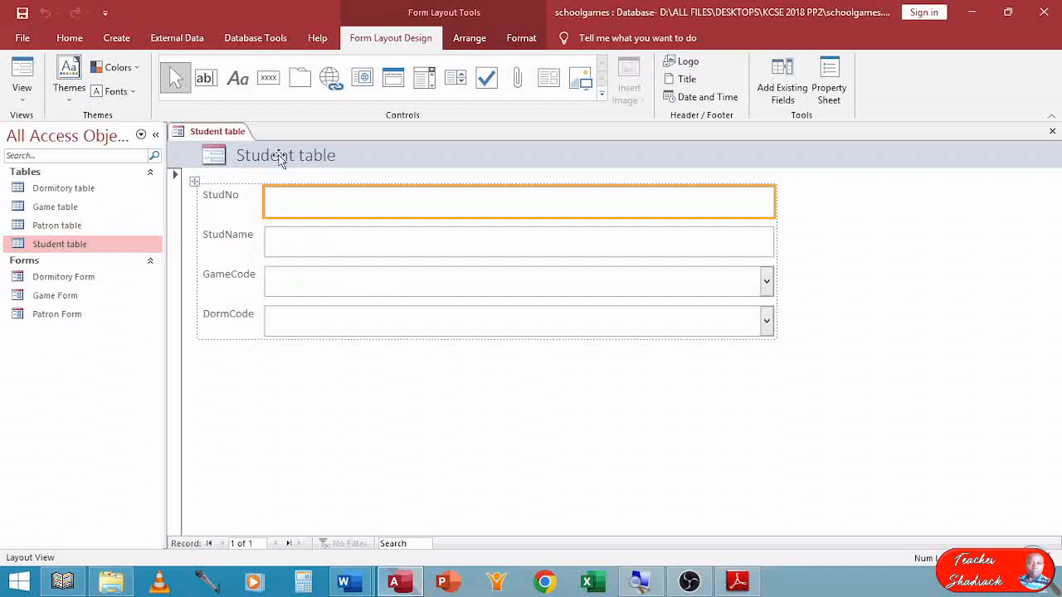
Open the Student table's form in Design View and change its header title to "Student Form".
{"action": "left_click", "coordinate": [23, 98]}
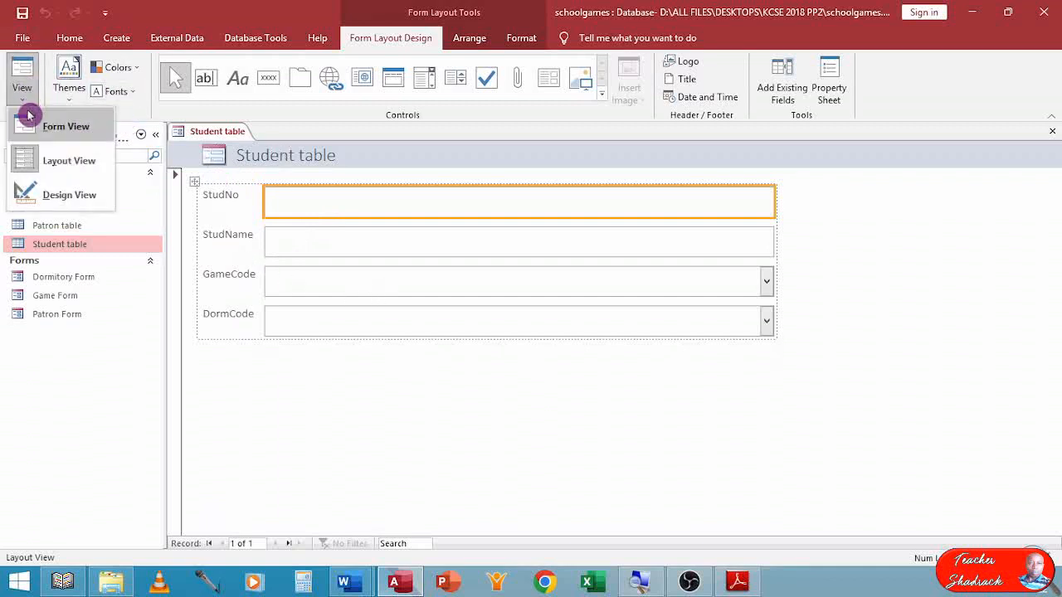
{"action": "left_click", "coordinate": [52, 197]}
{"action": "left_click", "coordinate": [313, 188]}
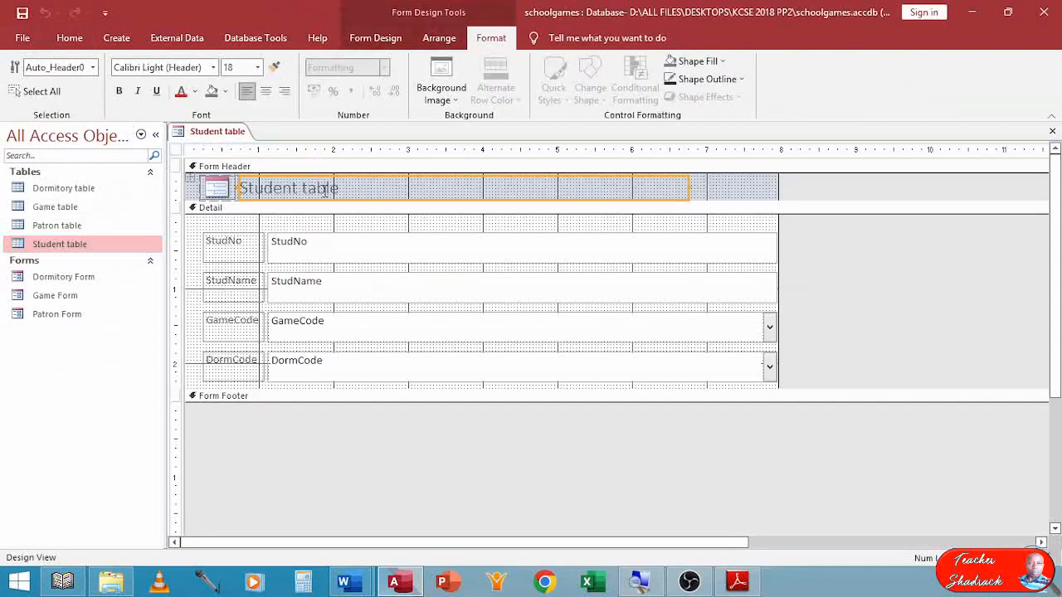
{"action": "double_click", "coordinate": [313, 188]}
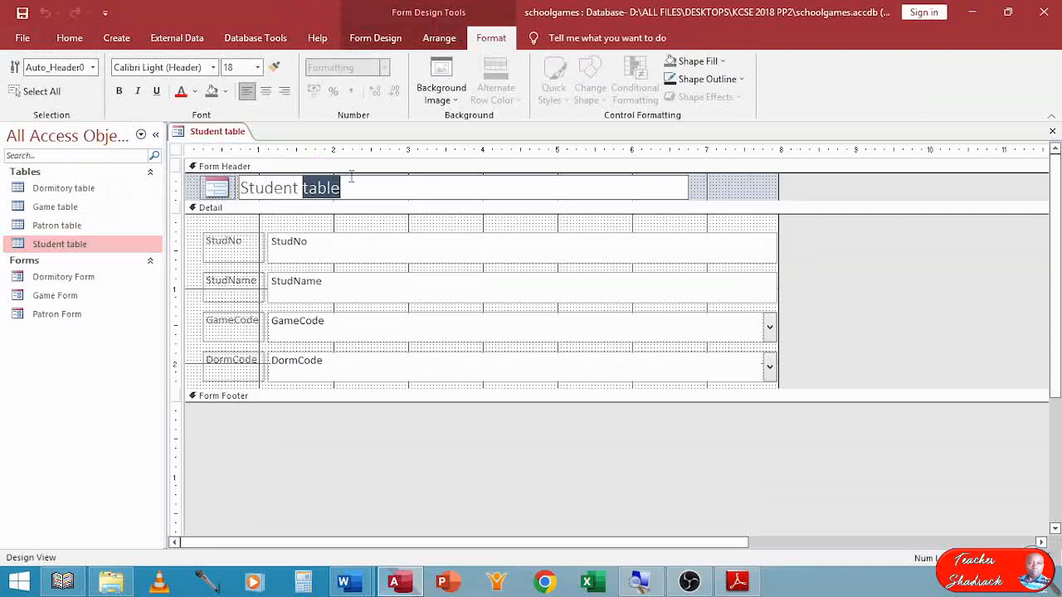
{"action": "type", "text": "Form"}
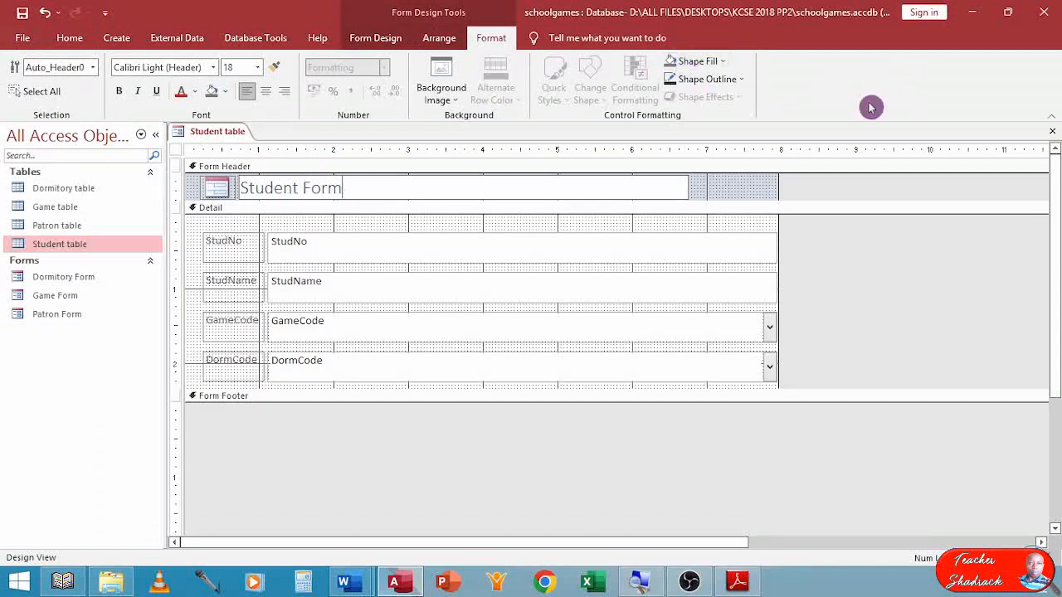
Close the form and save it under the name "Student form".
{"action": "left_click", "coordinate": [1052, 131]}
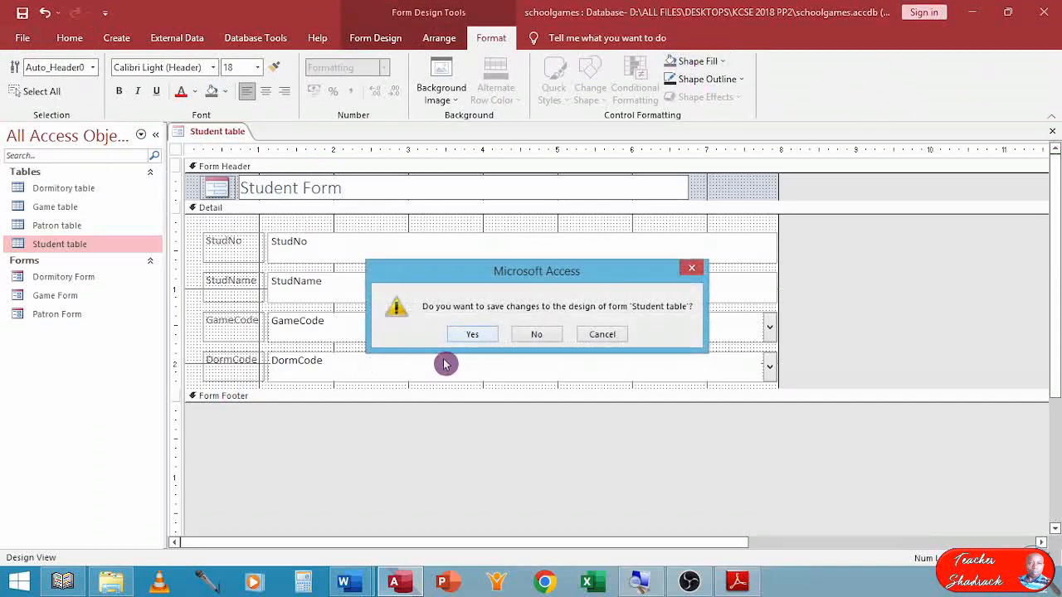
{"action": "left_click", "coordinate": [470, 335]}
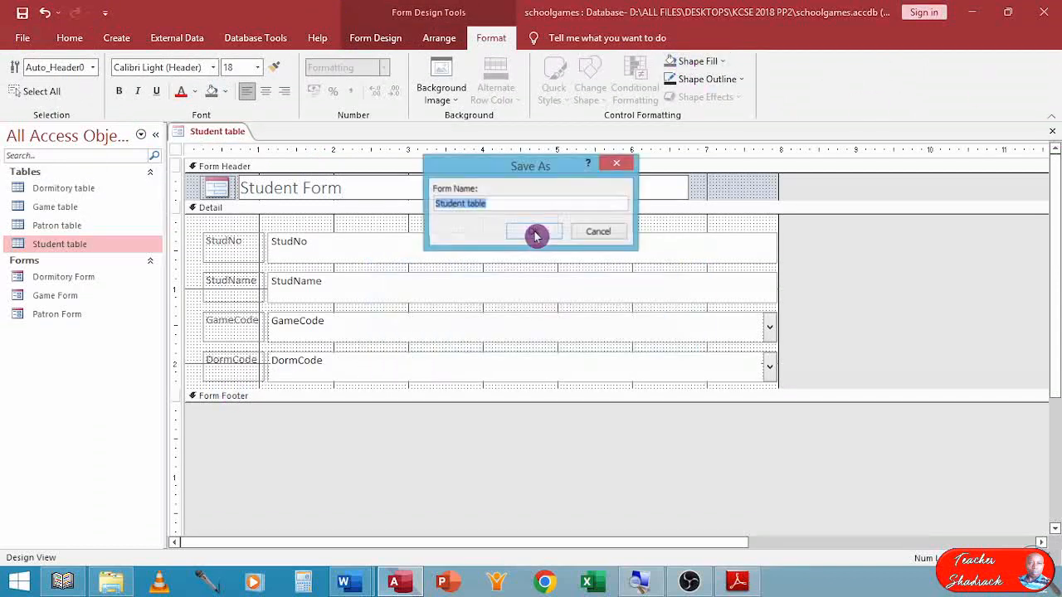
{"action": "double_click", "coordinate": [479, 204]}
{"action": "type", "text": "form"}
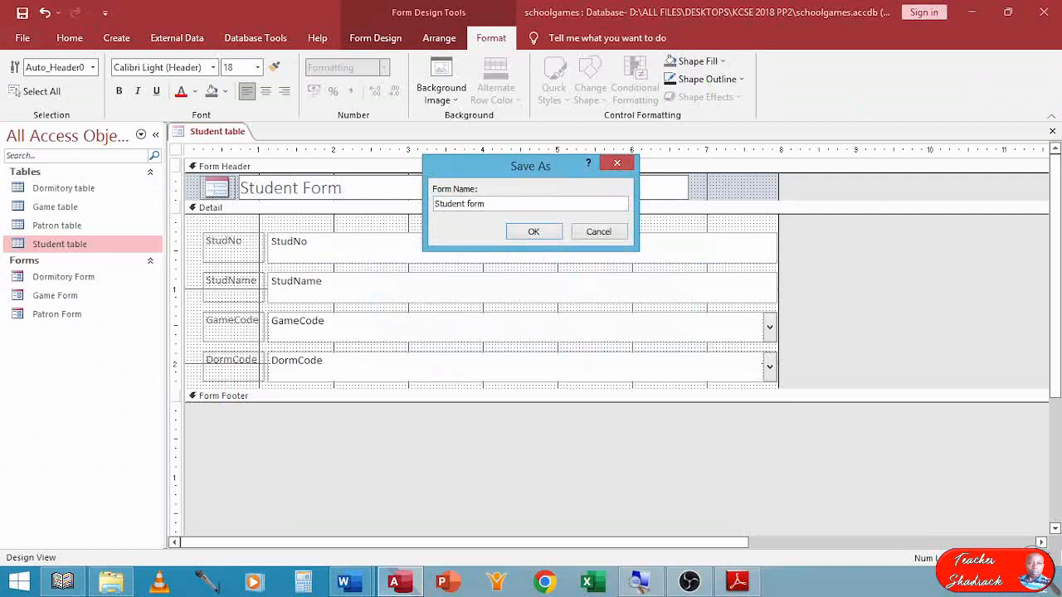
{"action": "key", "text": "Return"}
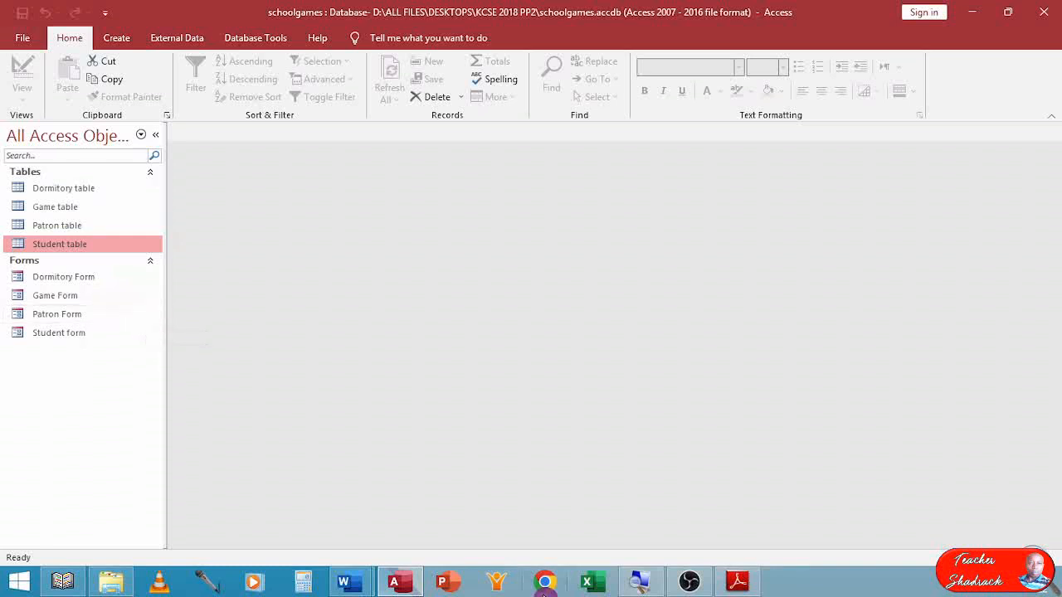
Switch to the exam paper in Adobe Reader and examine the data required for the Student, Patron, Dormitory and Games tables.
{"action": "left_click", "coordinate": [737, 581]}
{"action": "scroll", "coordinate": [540, 465], "scroll_direction": "down", "scroll_amount": 3}
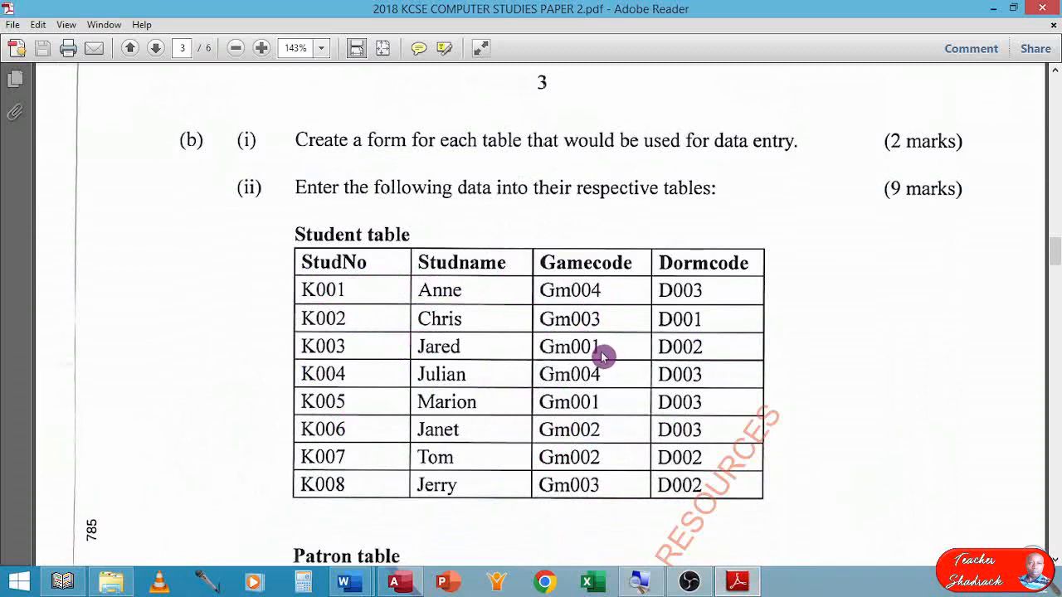
{"action": "scroll", "coordinate": [547, 308], "scroll_direction": "down", "scroll_amount": 1}
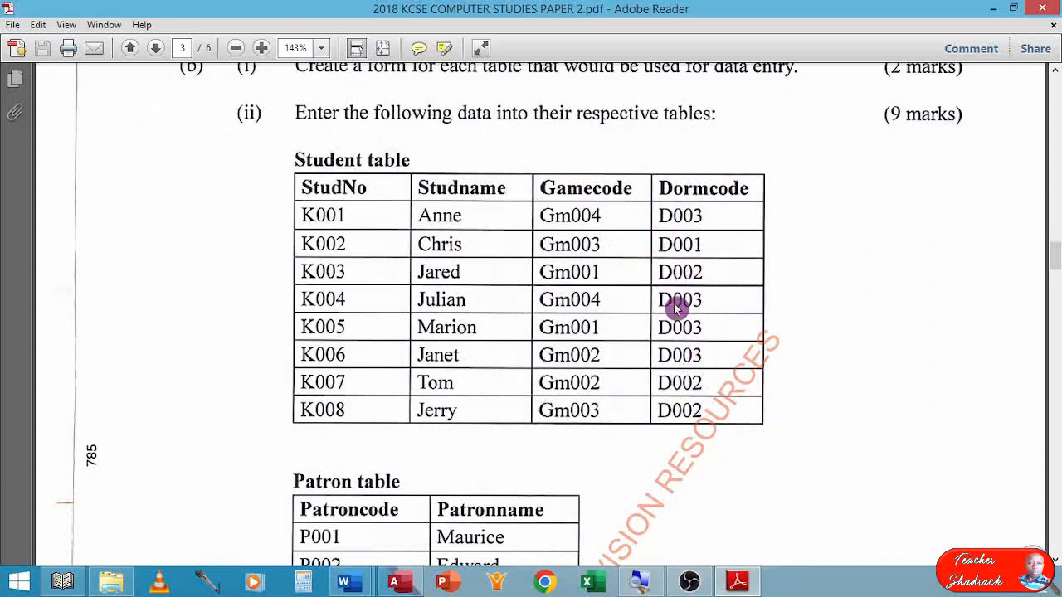
{"action": "scroll", "coordinate": [706, 339], "scroll_direction": "down", "scroll_amount": 3}
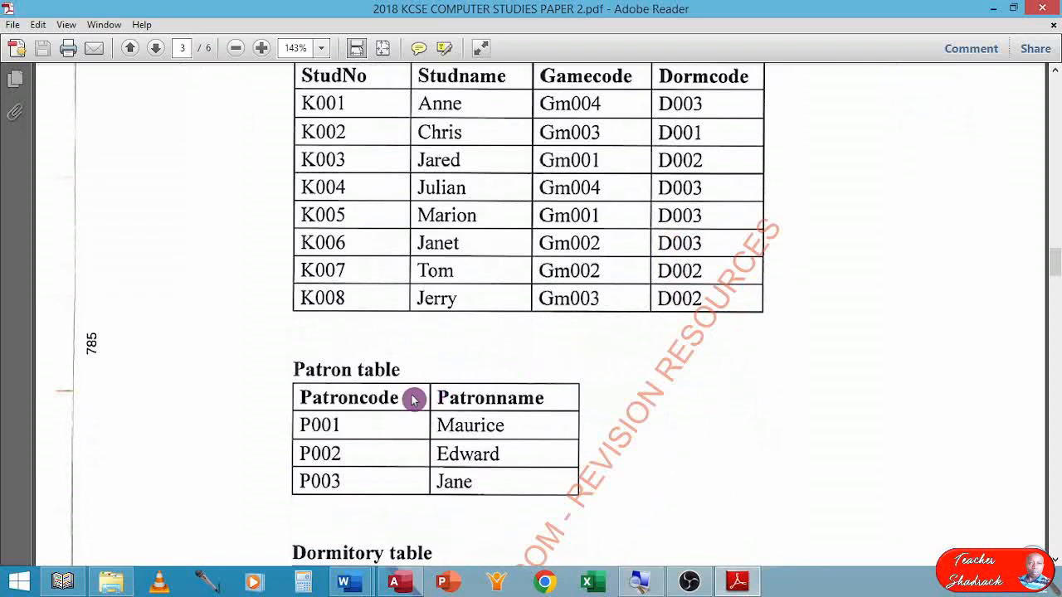
{"action": "scroll", "coordinate": [343, 429], "scroll_direction": "down", "scroll_amount": 1}
{"action": "scroll", "coordinate": [398, 411], "scroll_direction": "up", "scroll_amount": 1}
{"action": "scroll", "coordinate": [464, 382], "scroll_direction": "up", "scroll_amount": 2}
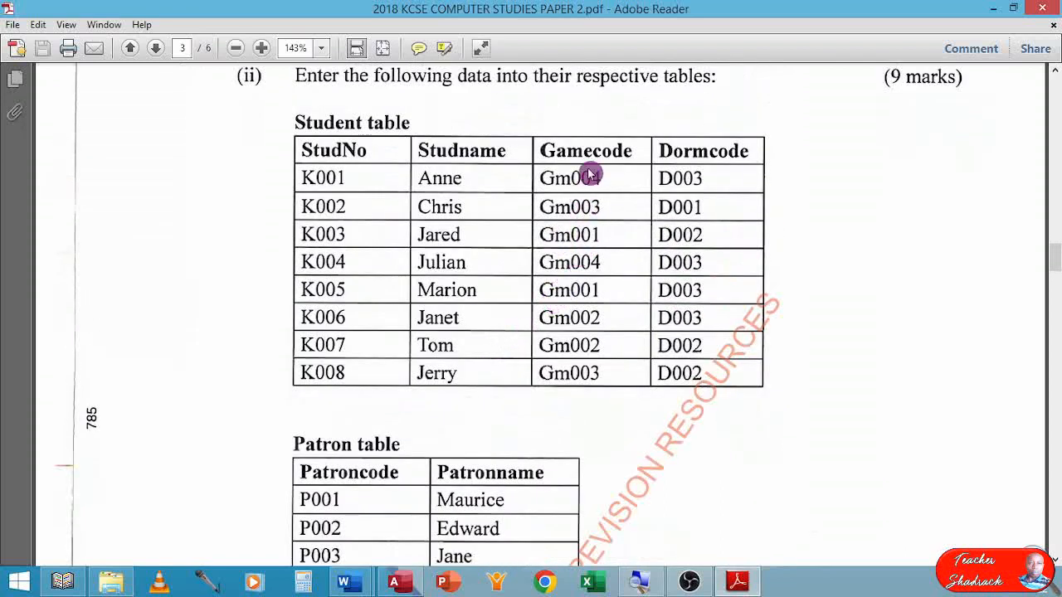
{"action": "scroll", "coordinate": [583, 265], "scroll_direction": "down", "scroll_amount": 2}
{"action": "scroll", "coordinate": [583, 265], "scroll_direction": "down", "scroll_amount": 7}
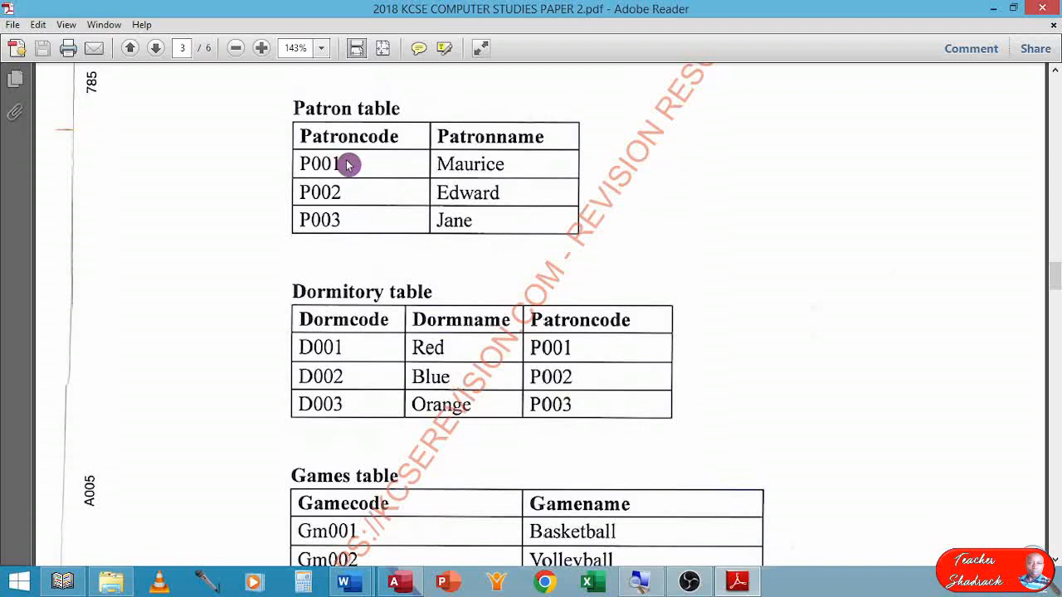
{"action": "scroll", "coordinate": [351, 168], "scroll_direction": "down", "scroll_amount": 4}
{"action": "scroll", "coordinate": [351, 167], "scroll_direction": "up", "scroll_amount": 4}
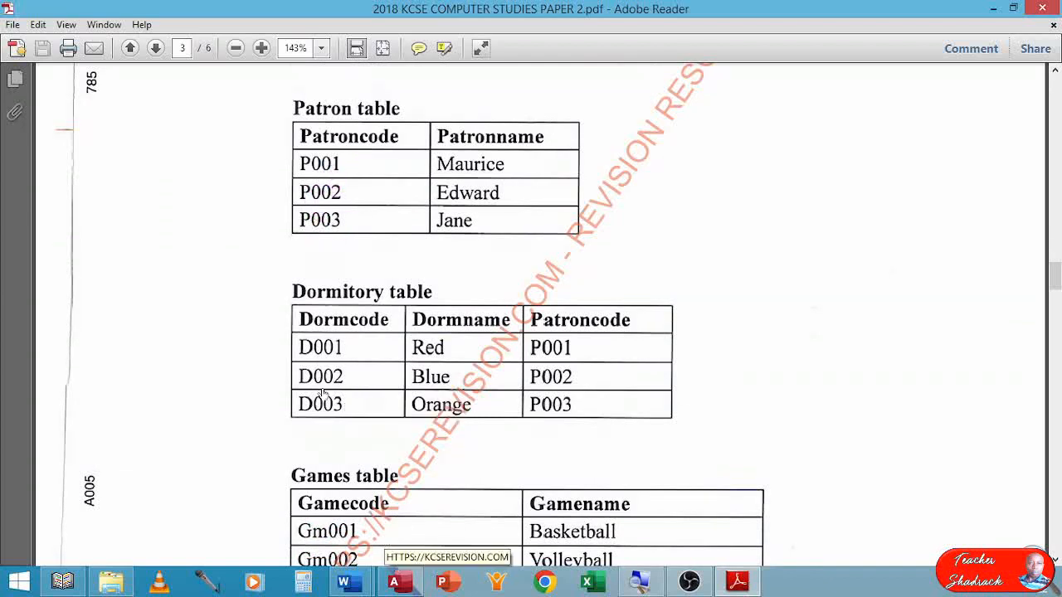
{"action": "scroll", "coordinate": [315, 322], "scroll_direction": "up", "scroll_amount": 3}
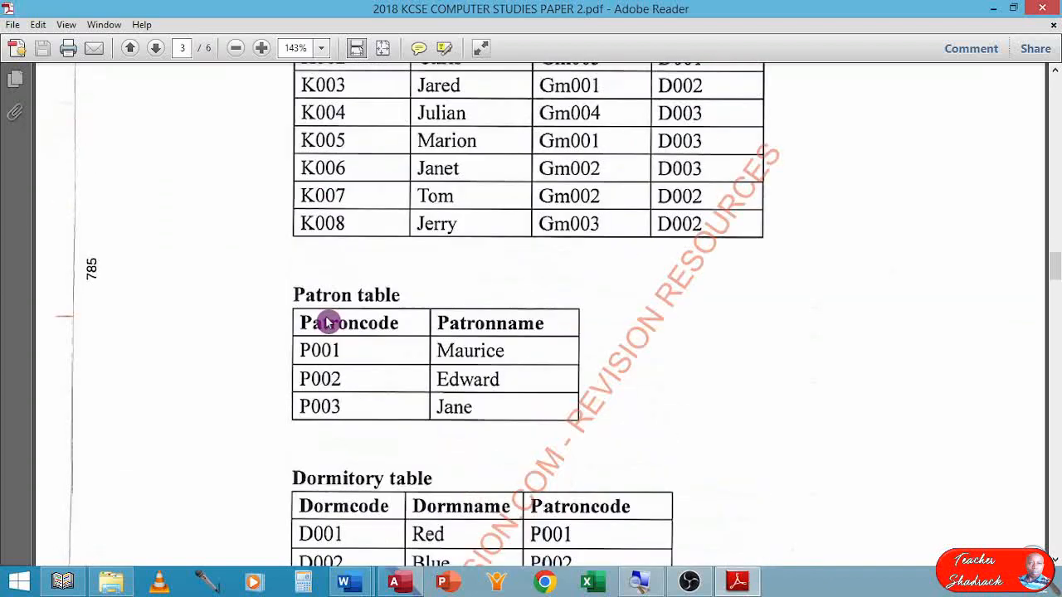
{"action": "scroll", "coordinate": [452, 490], "scroll_direction": "down", "scroll_amount": 1}
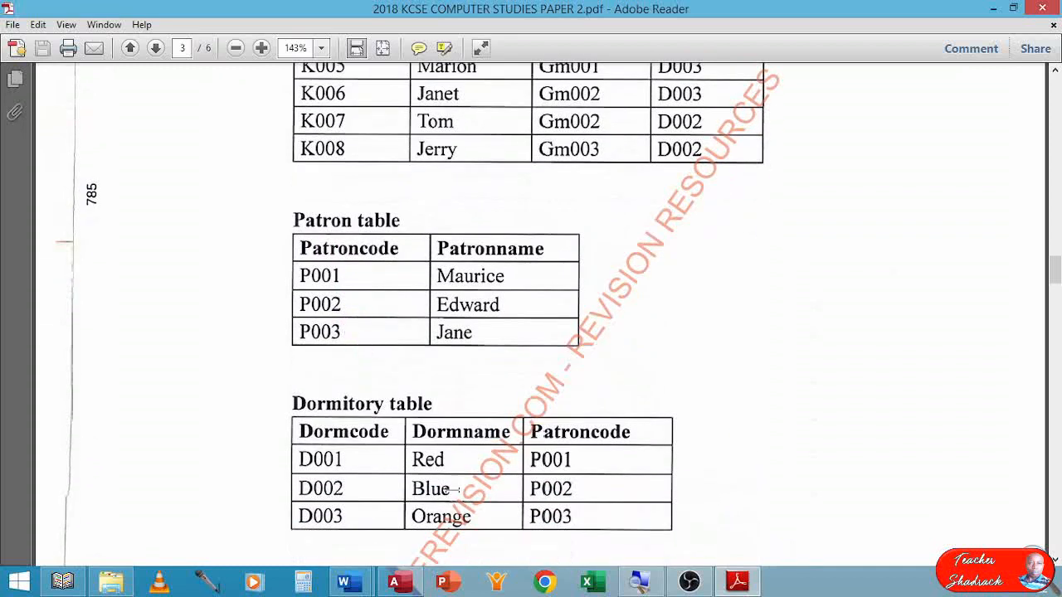
Switch back to Access, open the Patron table and enter the first record with code P001 and the patron's name.
{"action": "left_click", "coordinate": [396, 582]}
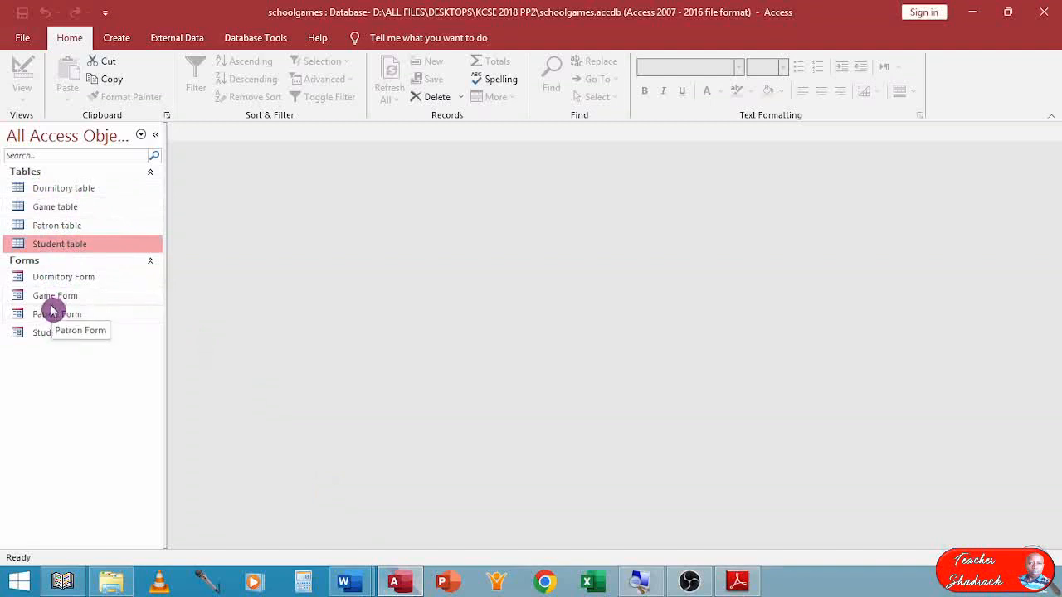
{"action": "left_click", "coordinate": [56, 227]}
{"action": "double_click", "coordinate": [55, 228]}
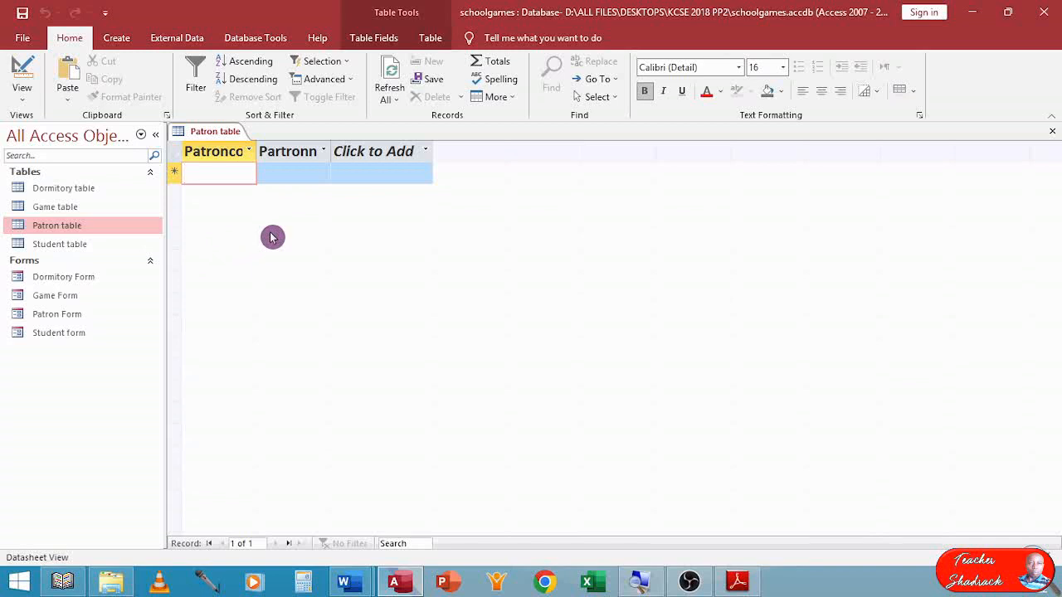
{"action": "key", "text": "Caps_Lock"}
{"action": "type", "text": "P001"}
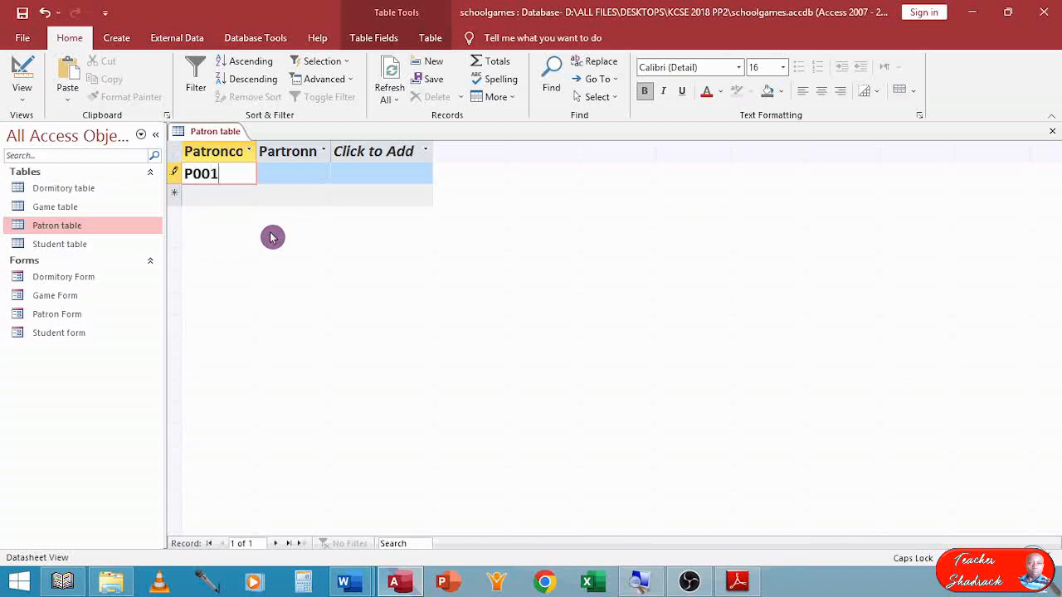
{"action": "key", "text": "BackSpace"}
{"action": "key", "text": "Tab"}
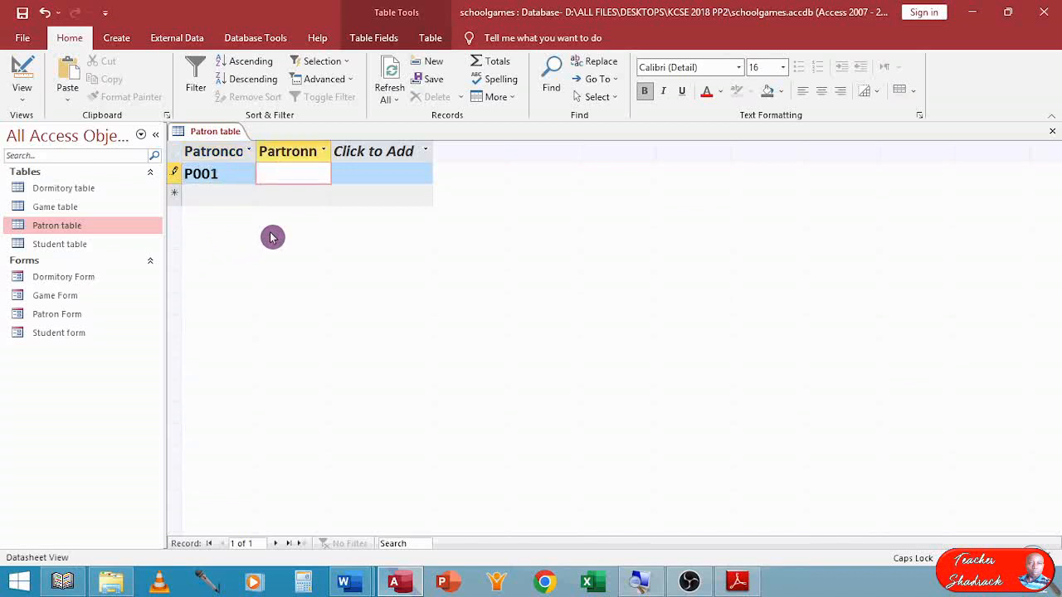
{"action": "key", "text": "Caps_Lock"}
{"action": "type", "text": "Maurice"}
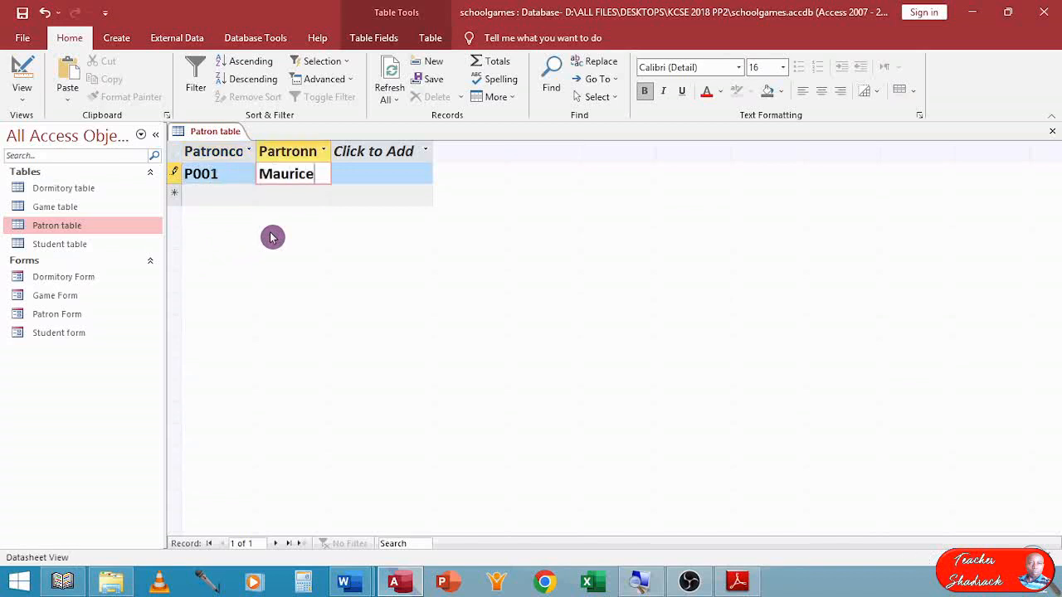
{"action": "key", "text": "Tab"}
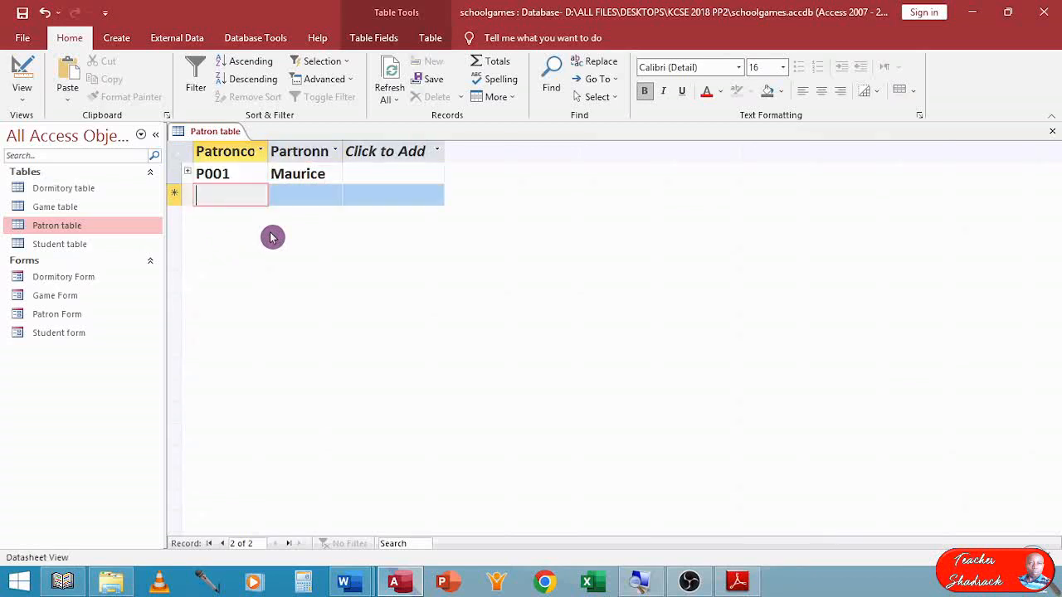
Enter the second record in the Patron table with code P002 and the patron's name.
{"action": "type", "text": "P002"}
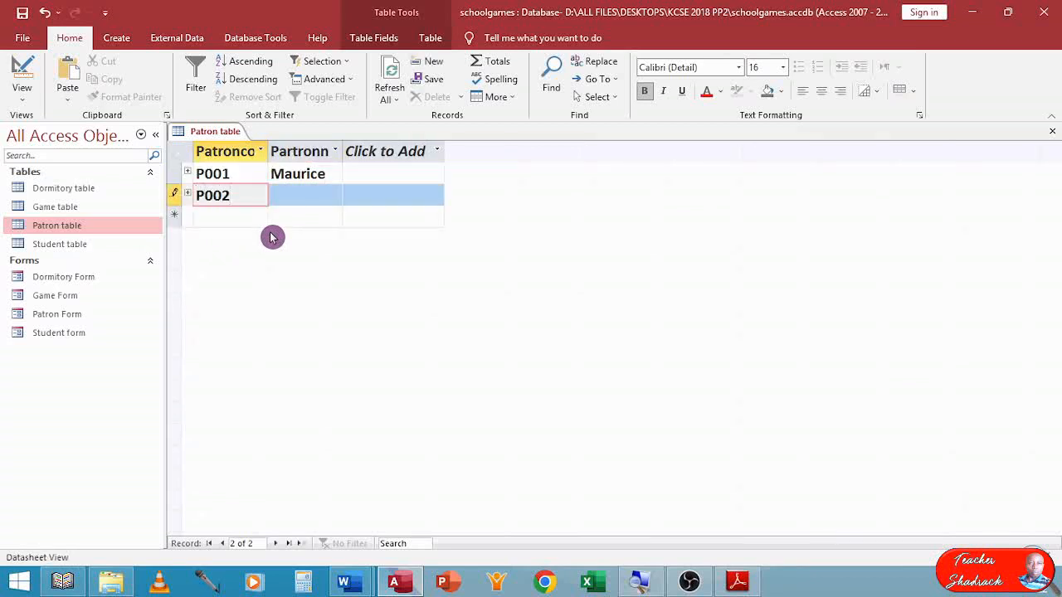
{"action": "key", "text": "Tab"}
{"action": "type", "text": "E"}
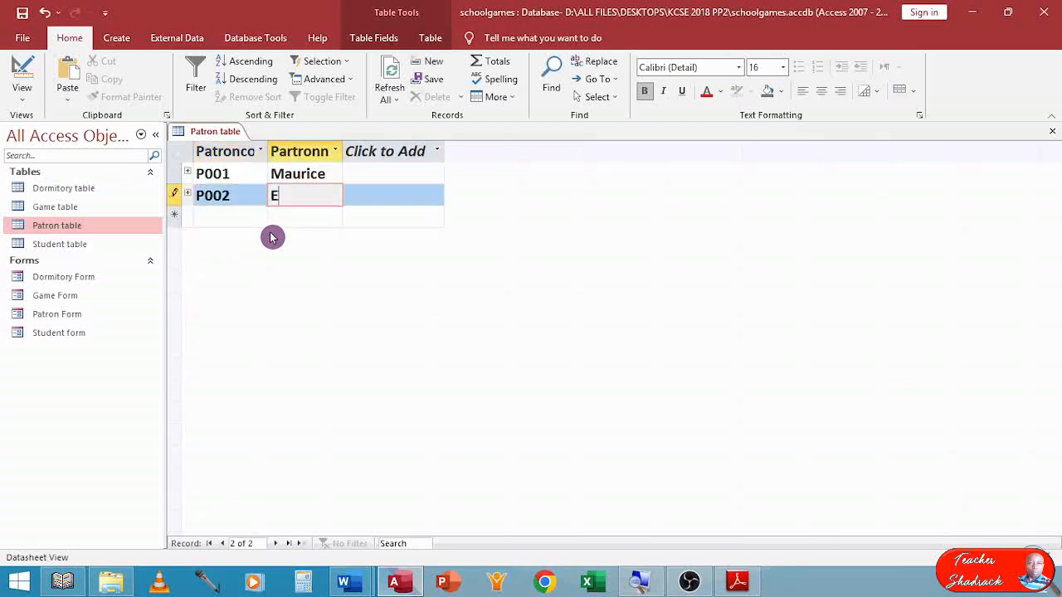
{"action": "type", "text": "dward"}
{"action": "key", "text": "Tab"}
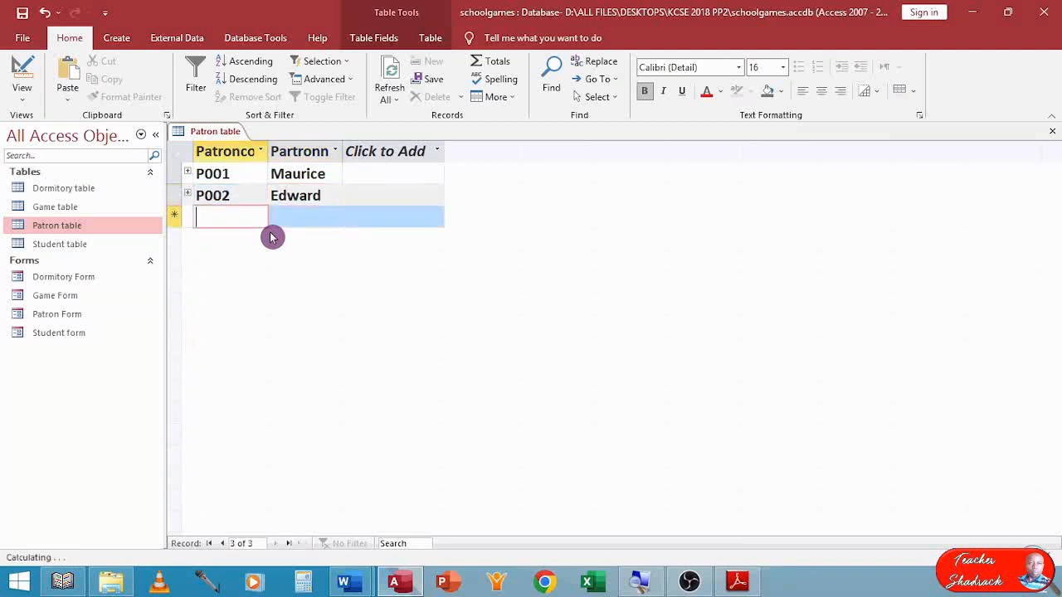
Enter the third record in the Patron table with code P003 and the patron's name, and close the table.
{"action": "type", "text": "P"}
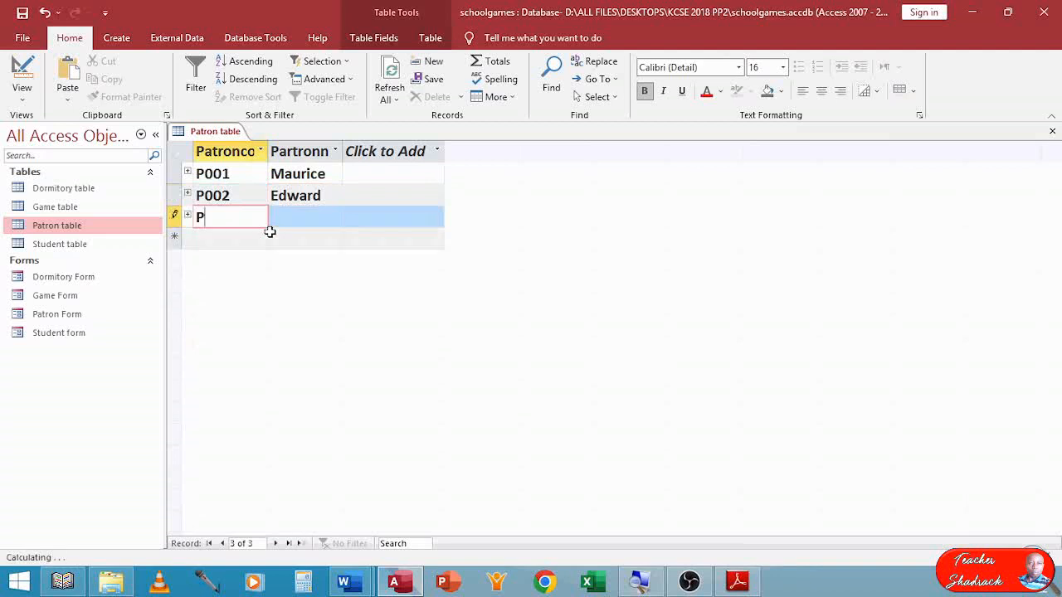
{"action": "type", "text": "003"}
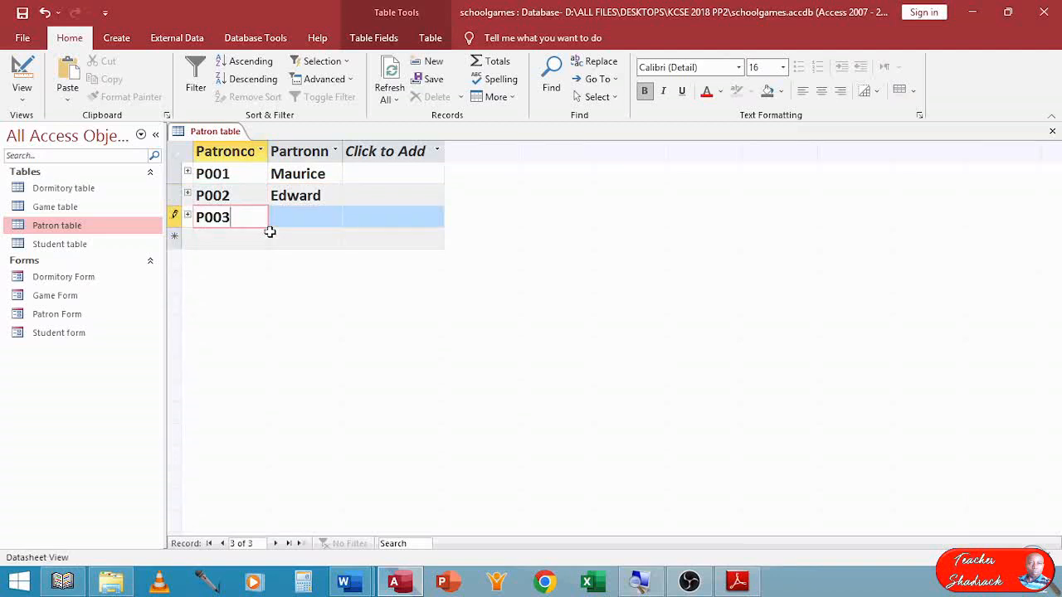
{"action": "key", "text": "Tab"}
{"action": "type", "text": "J"}
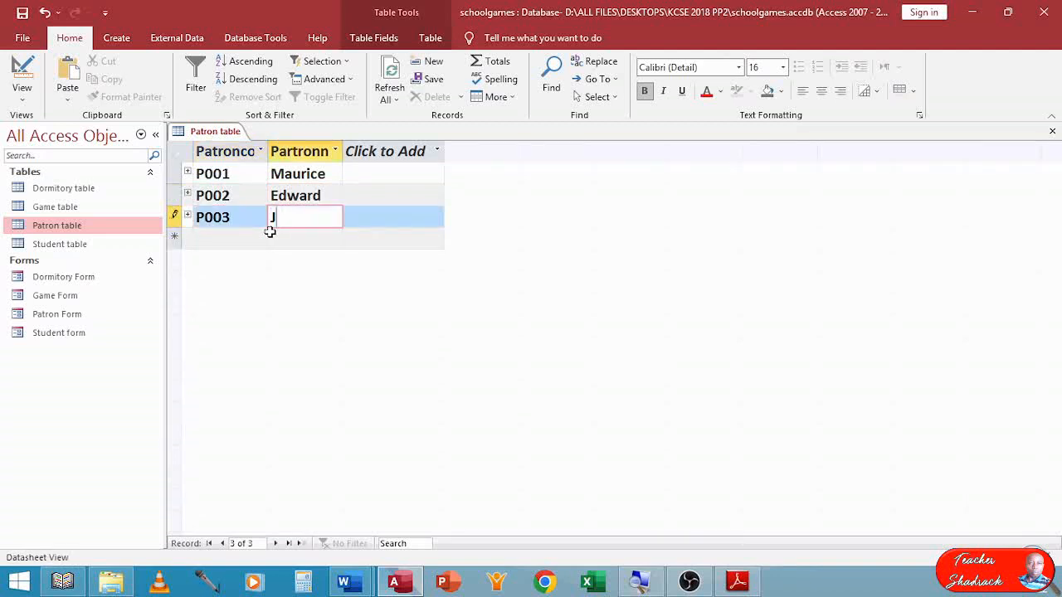
{"action": "type", "text": "ane"}
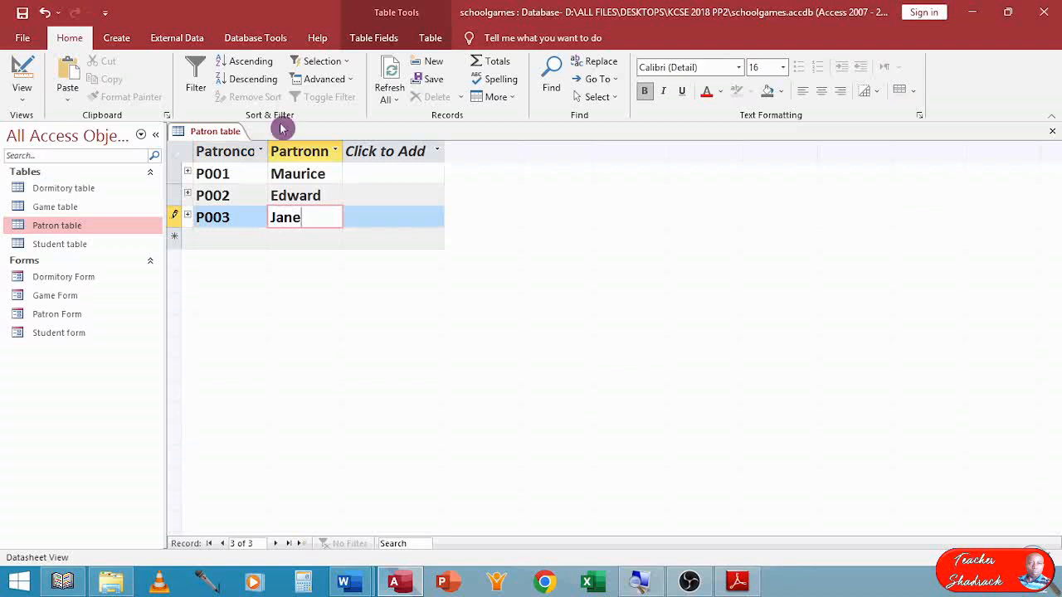
{"action": "left_click", "coordinate": [1051, 133]}
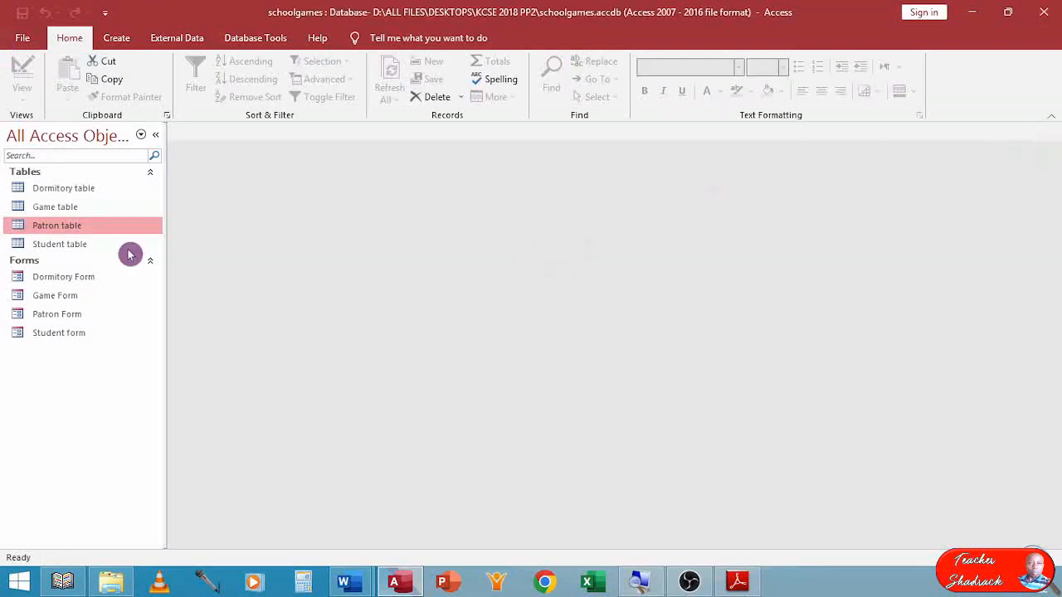
Open the Game table and enter the first record with code Gm001 and game name Basketball.
{"action": "double_click", "coordinate": [55, 207]}
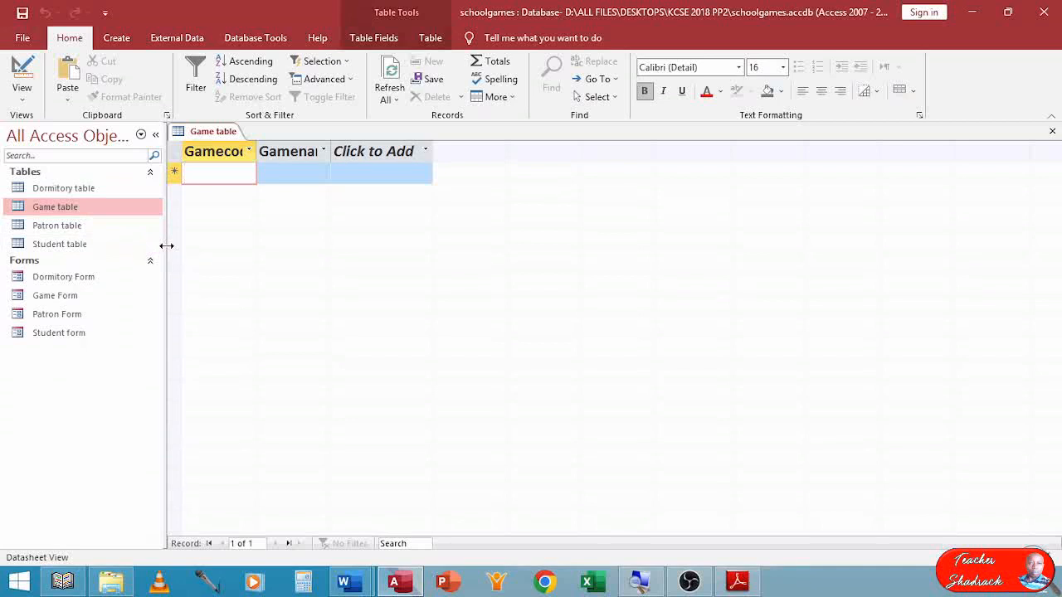
{"action": "type", "text": "Gm"}
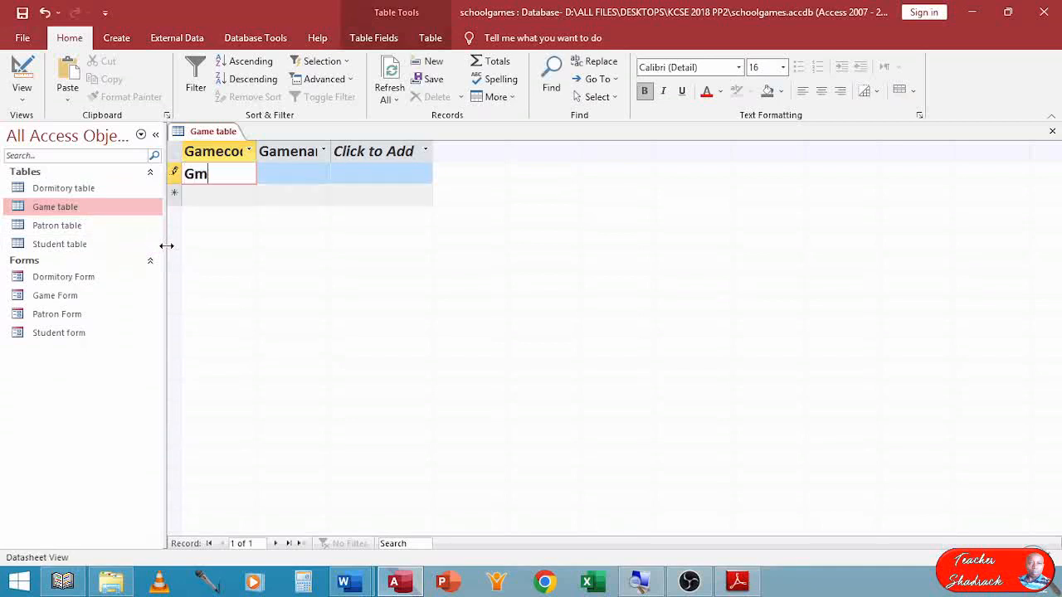
{"action": "type", "text": "001"}
{"action": "key", "text": "Tab"}
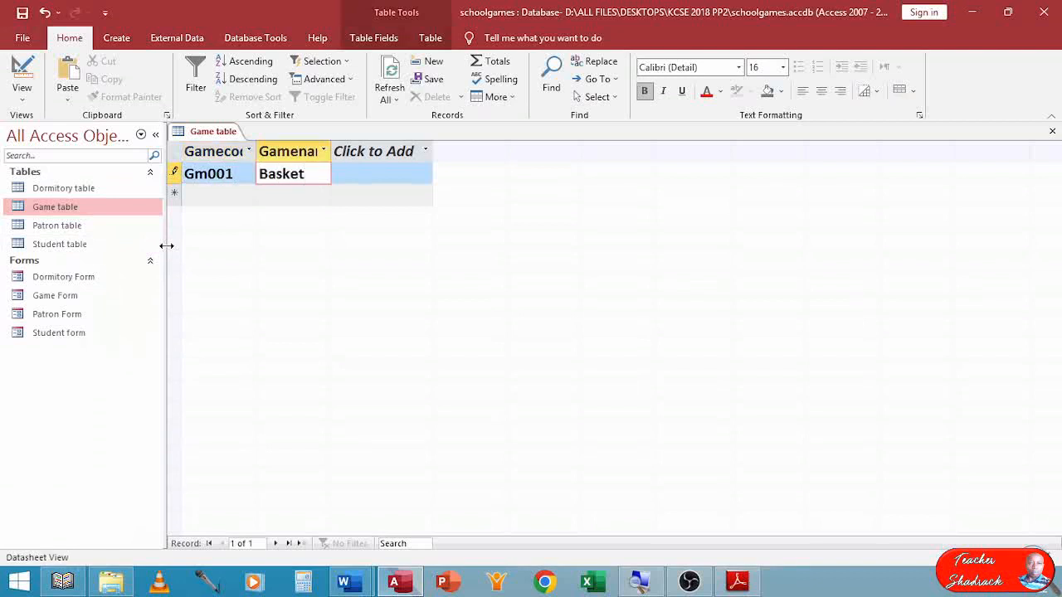
{"action": "key", "text": "Tab"}
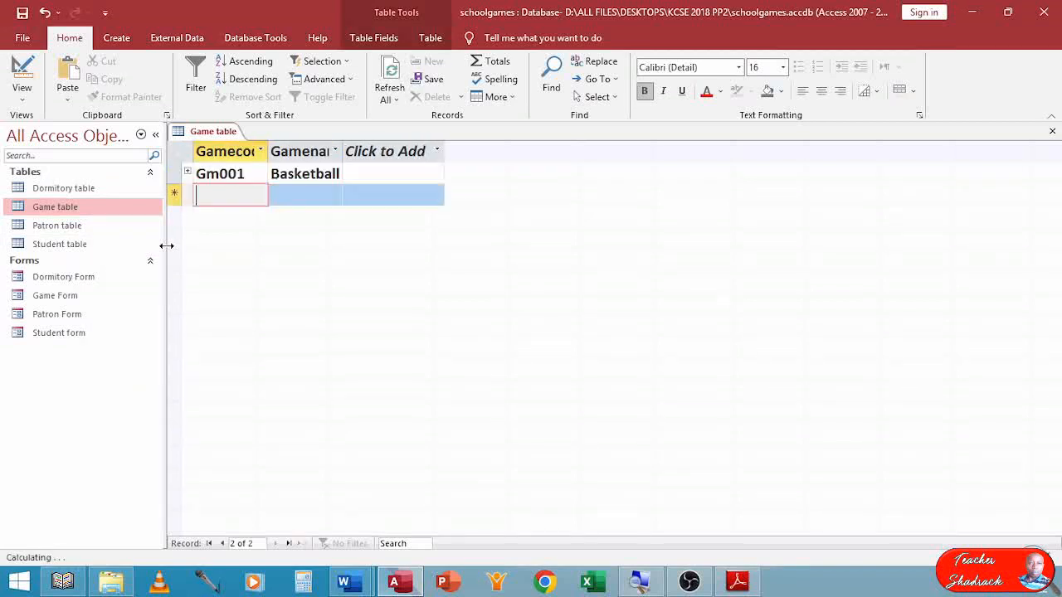
Enter the second record in the Game table with code Gm002 and game name Volleyball.
{"action": "type", "text": "Gm"}
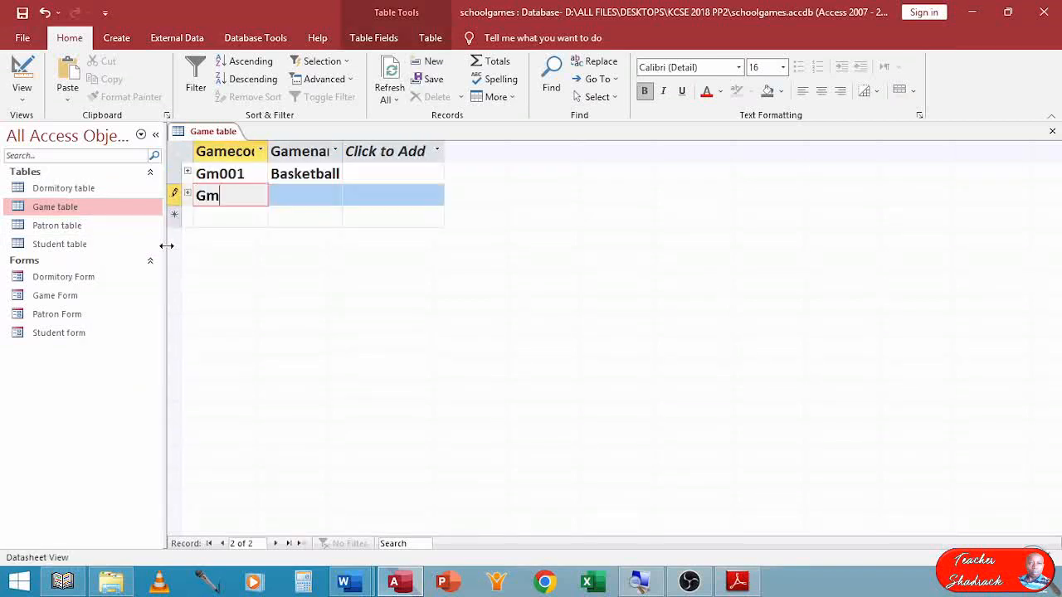
{"action": "type", "text": "002"}
{"action": "key", "text": "Tab"}
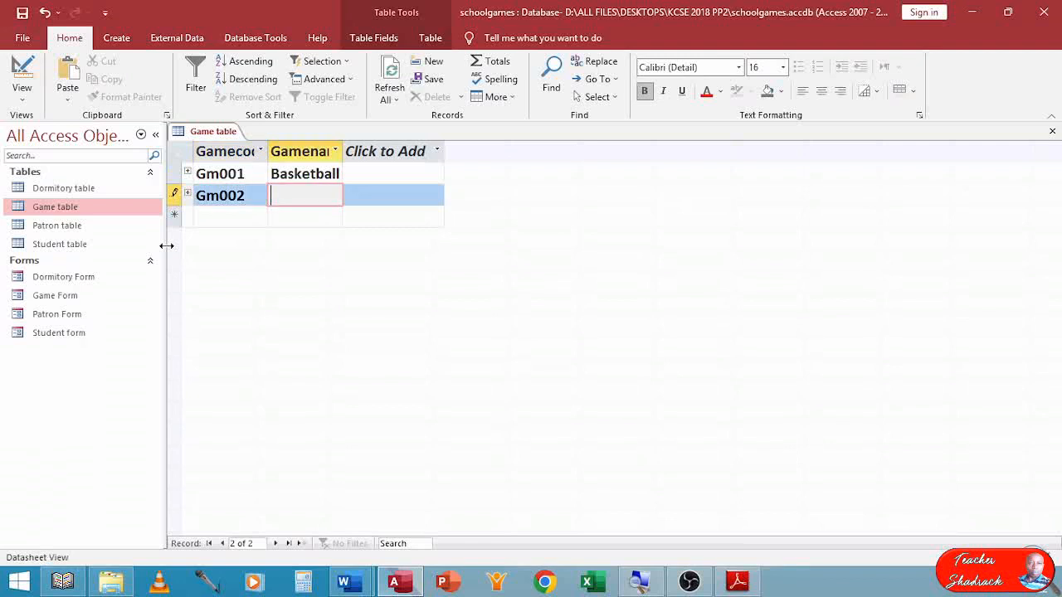
{"action": "type", "text": "Volleyball"}
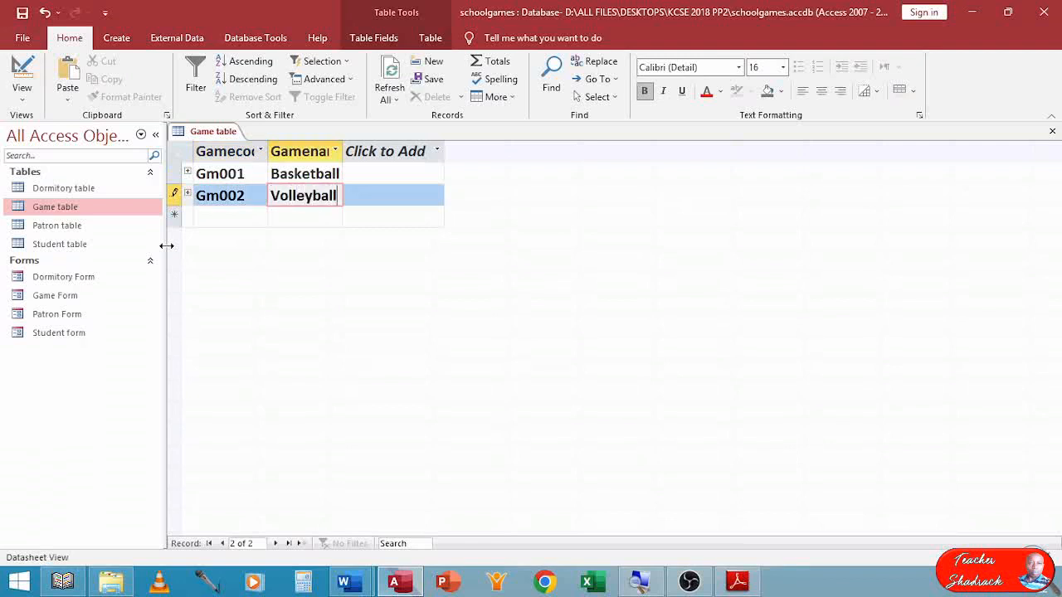
{"action": "key", "text": "Tab"}
Enter the third record in the Game table with code Gm003 and game name TableTennis.
{"action": "type", "text": "Gm003"}
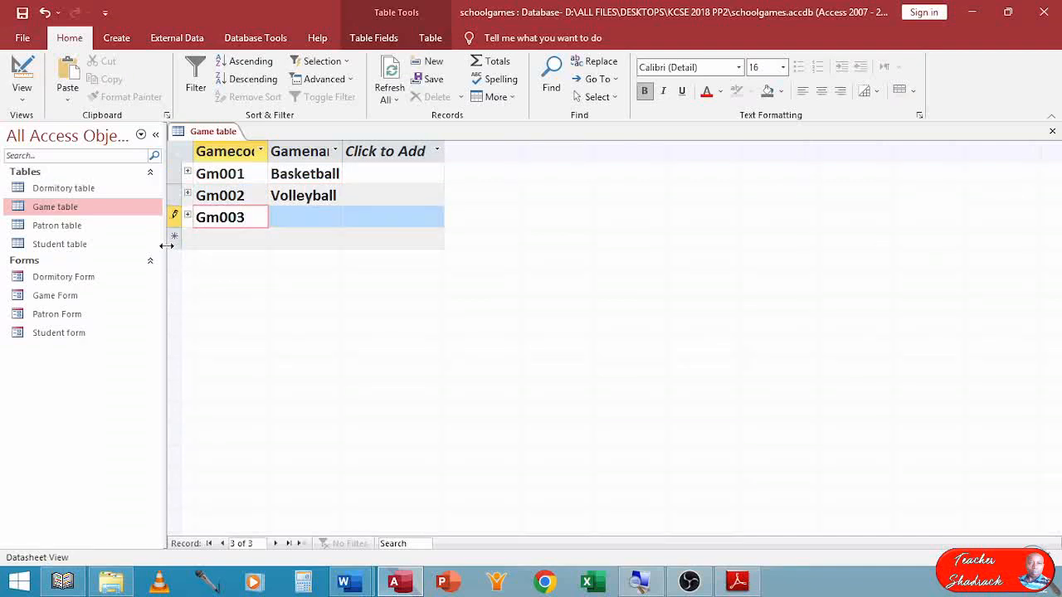
{"action": "key", "text": "Tab"}
{"action": "type", "text": "Table"}
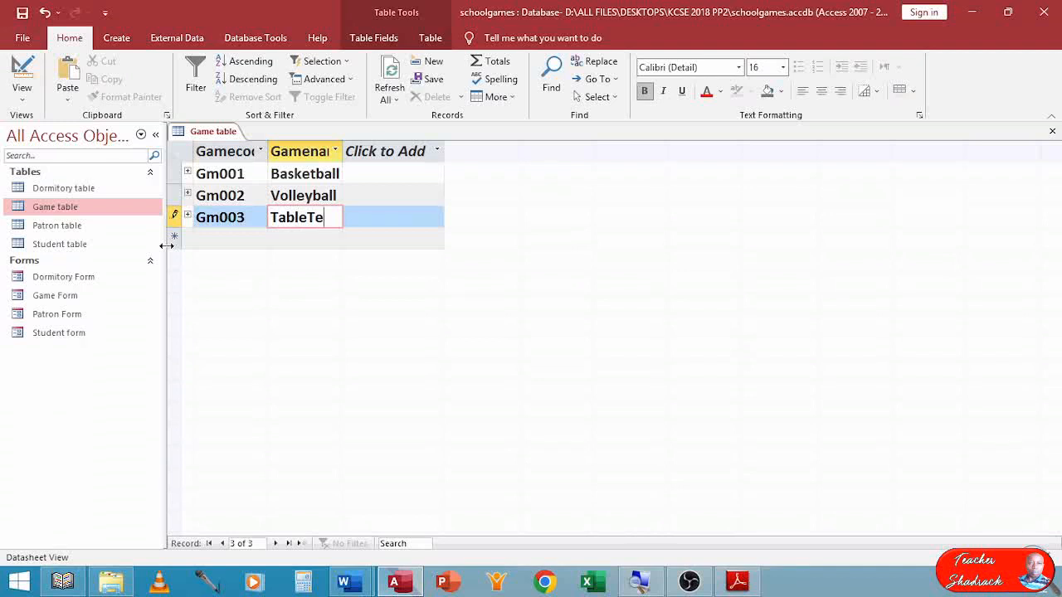
{"action": "type", "text": "Tennis"}
{"action": "key", "text": "Tab"}
Enter the fourth record in the Game table with code Gm004 and game name Netball, and close the table.
{"action": "type", "text": "G"}
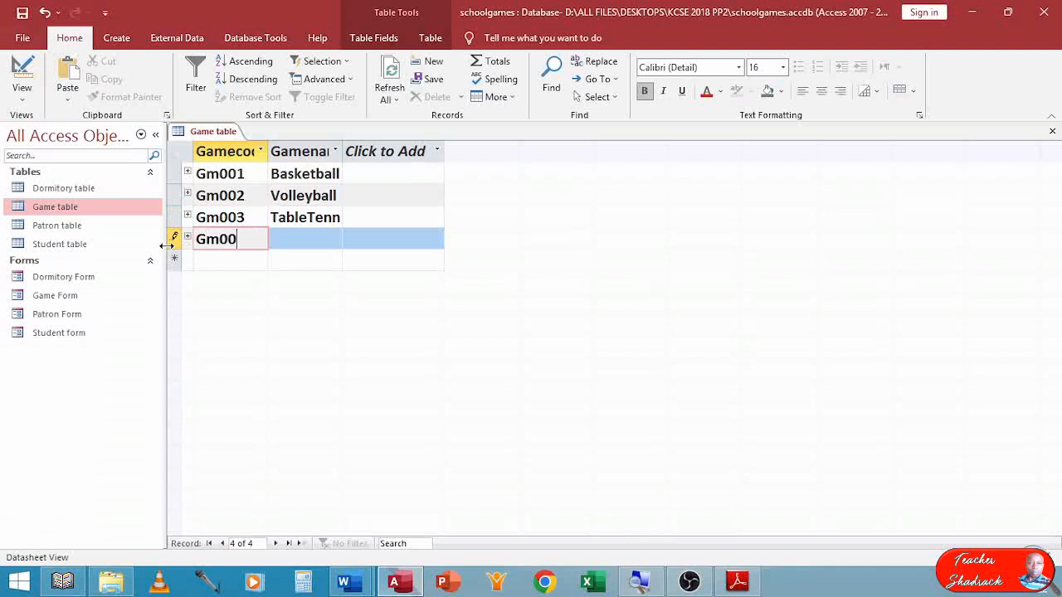
{"action": "key", "text": "Tab"}
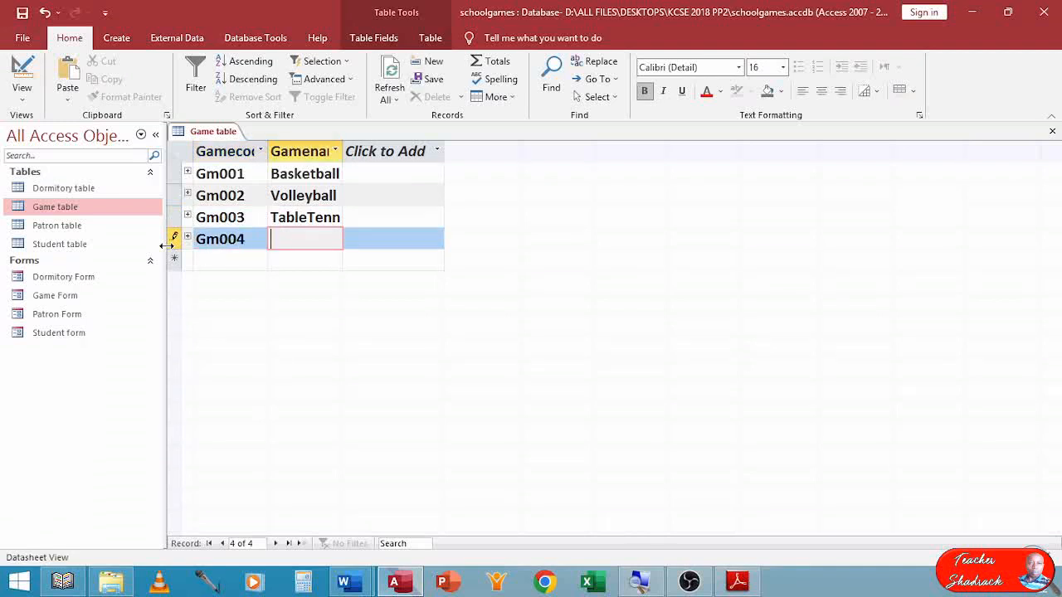
{"action": "type", "text": "Netball"}
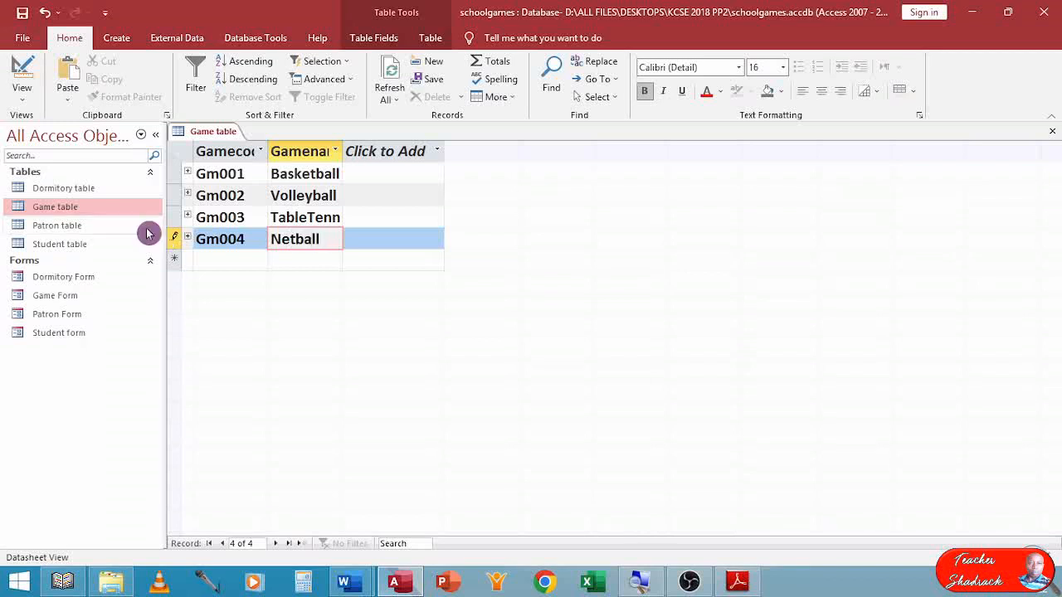
{"action": "left_click", "coordinate": [1052, 136]}
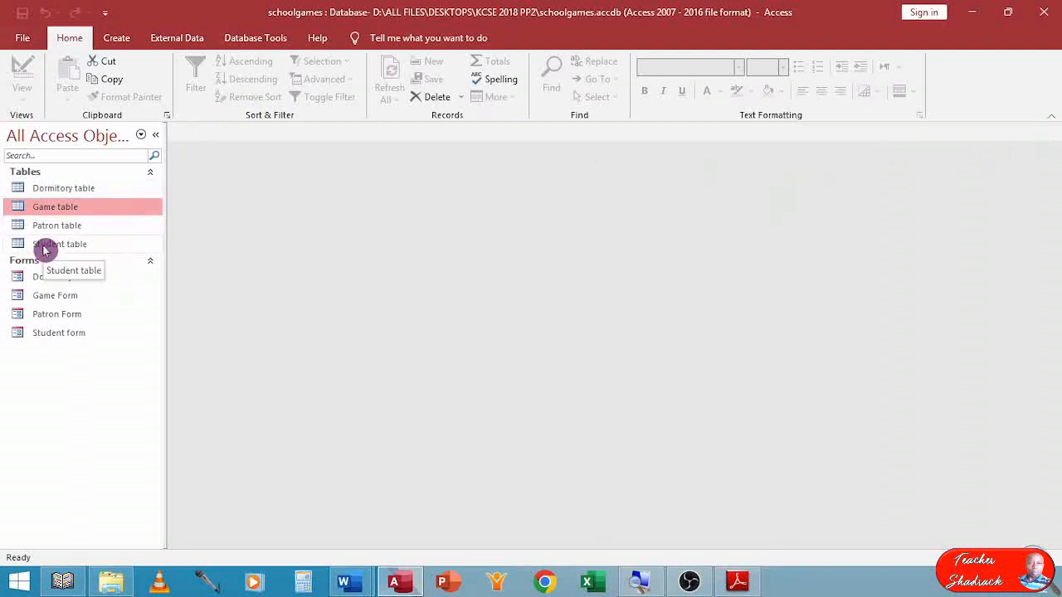
Open the Dormitory table and enter the first record with code D001, dormitory name Red and patron code P001.
{"action": "double_click", "coordinate": [64, 188]}
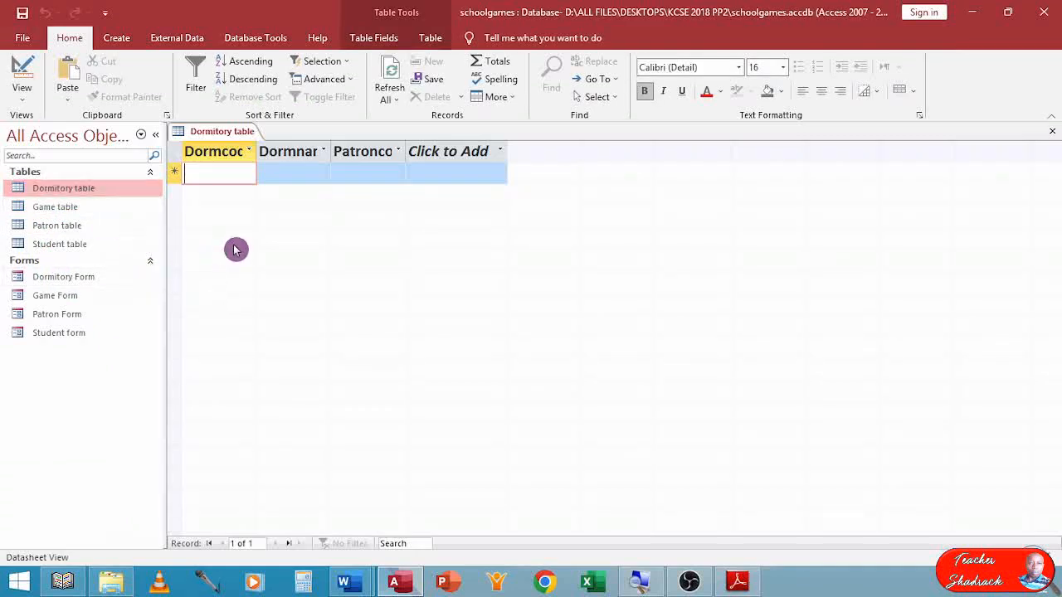
{"action": "type", "text": "D00"}
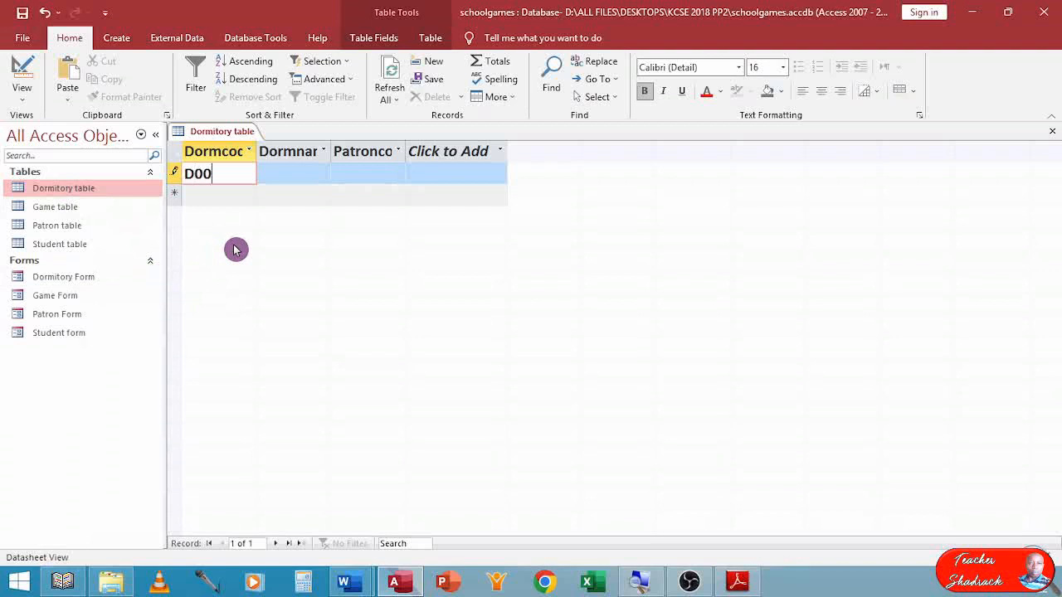
{"action": "type", "text": "1"}
{"action": "key", "text": "Tab"}
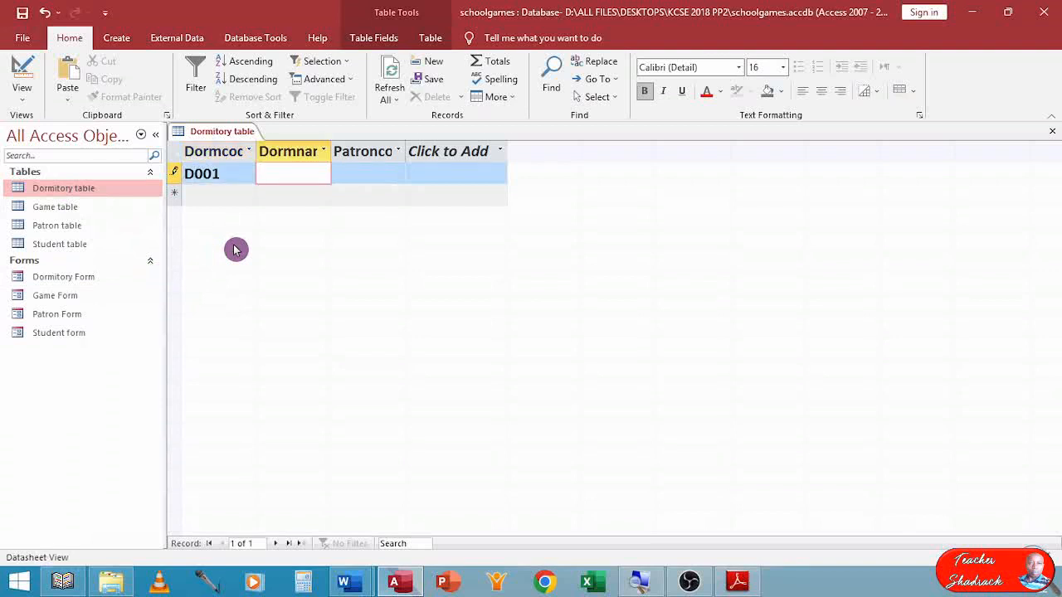
{"action": "type", "text": "Red"}
{"action": "key", "text": "Tab"}
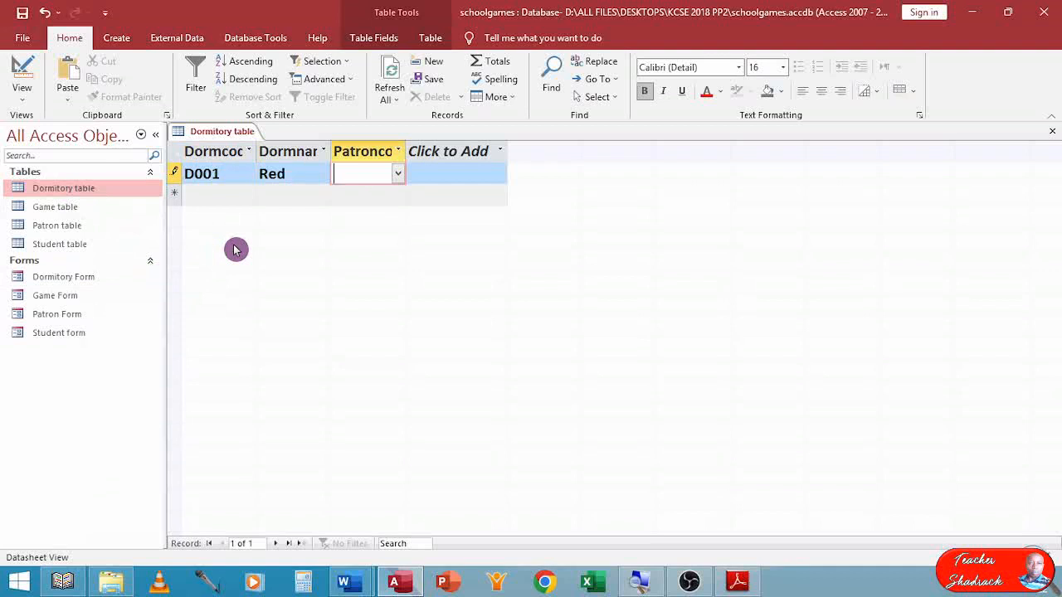
{"action": "left_click", "coordinate": [399, 174]}
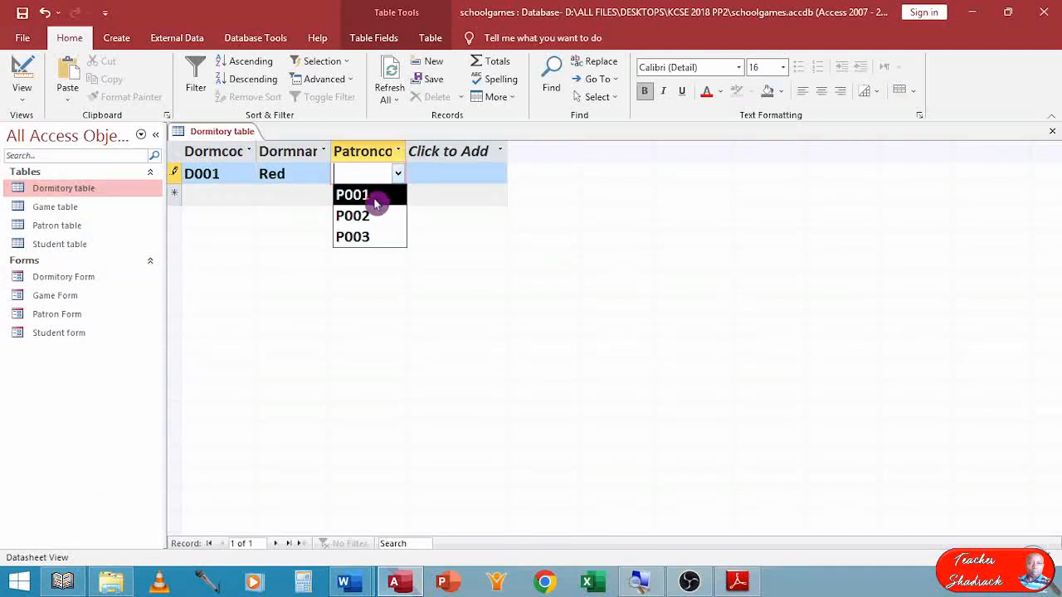
{"action": "left_click", "coordinate": [375, 203]}
{"action": "key", "text": "Tab"}
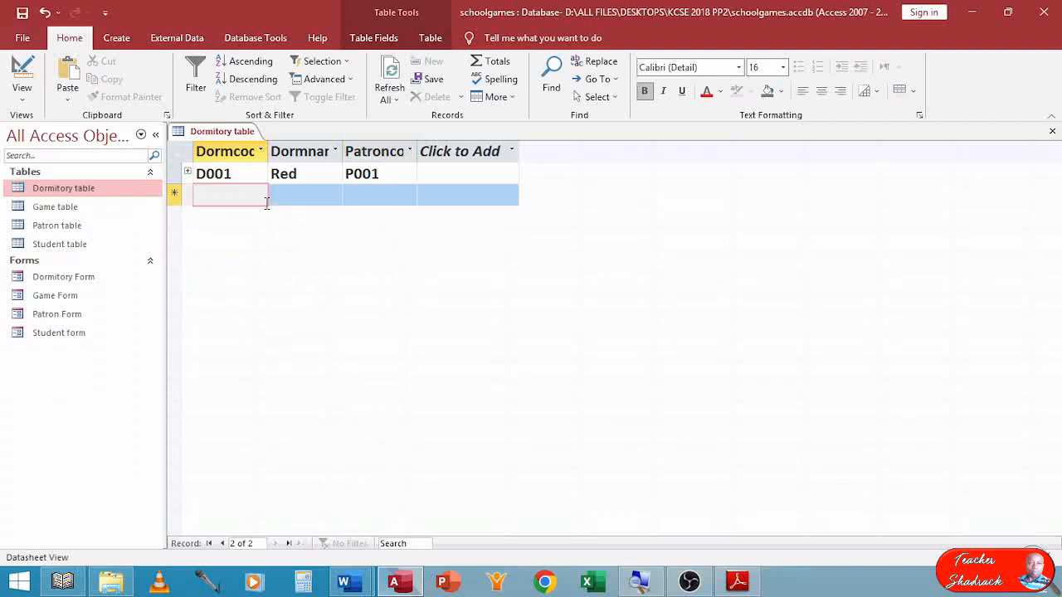
Enter the second record in the Dormitory table with code D002, dormitory name Blue and patron code P002.
{"action": "type", "text": "D002"}
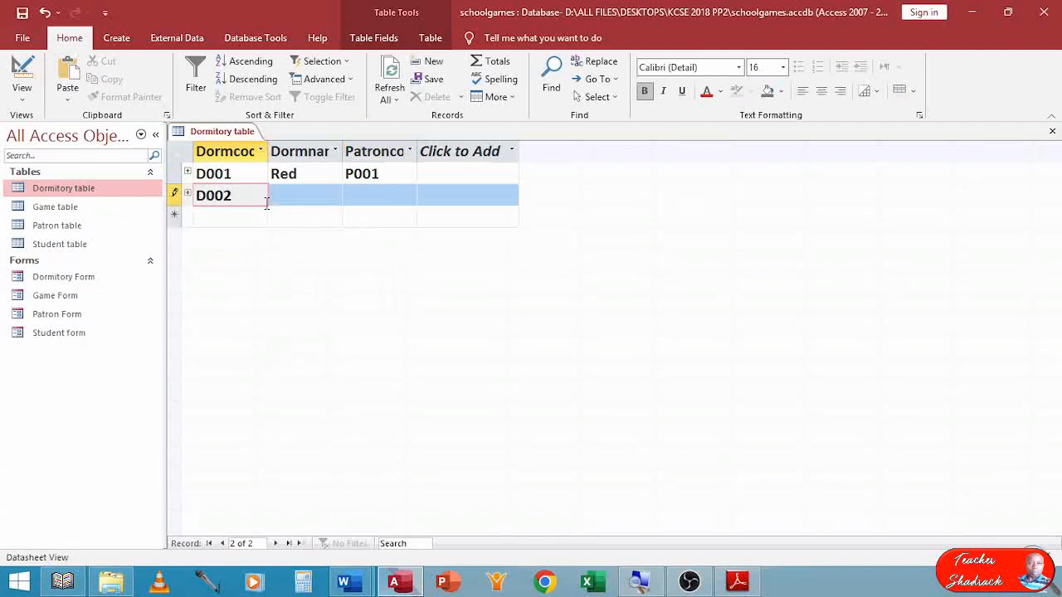
{"action": "key", "text": "Tab"}
{"action": "type", "text": "B"}
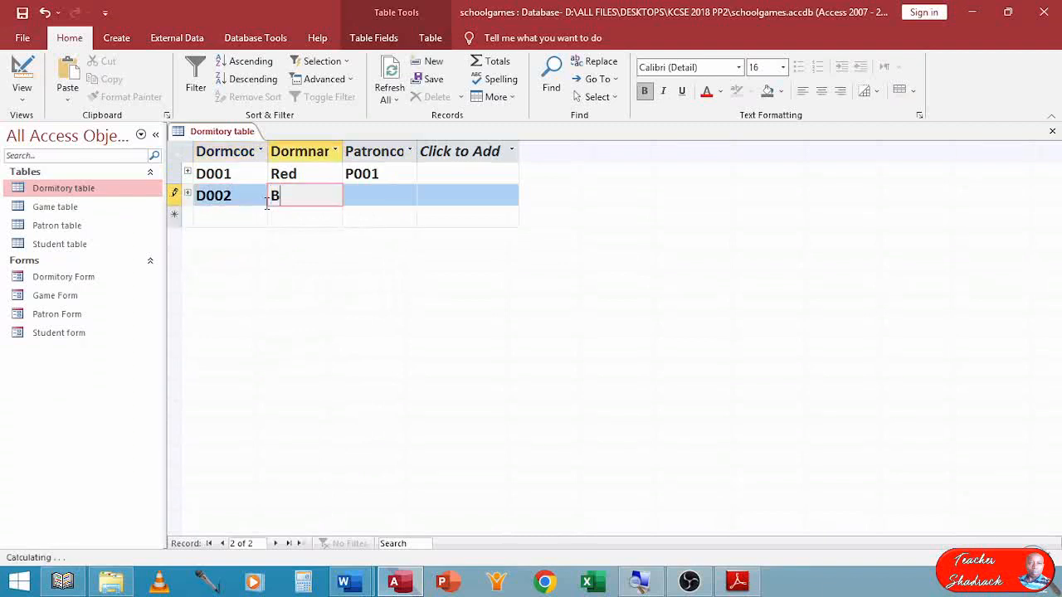
{"action": "type", "text": "lue"}
{"action": "key", "text": "Tab"}
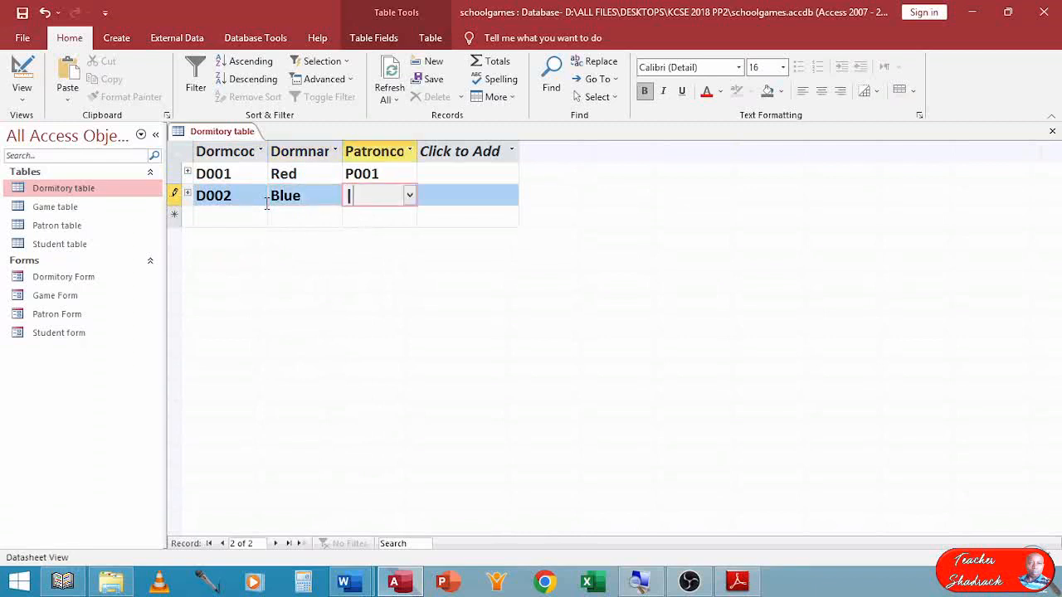
{"action": "left_click", "coordinate": [409, 196]}
{"action": "left_click", "coordinate": [387, 239]}
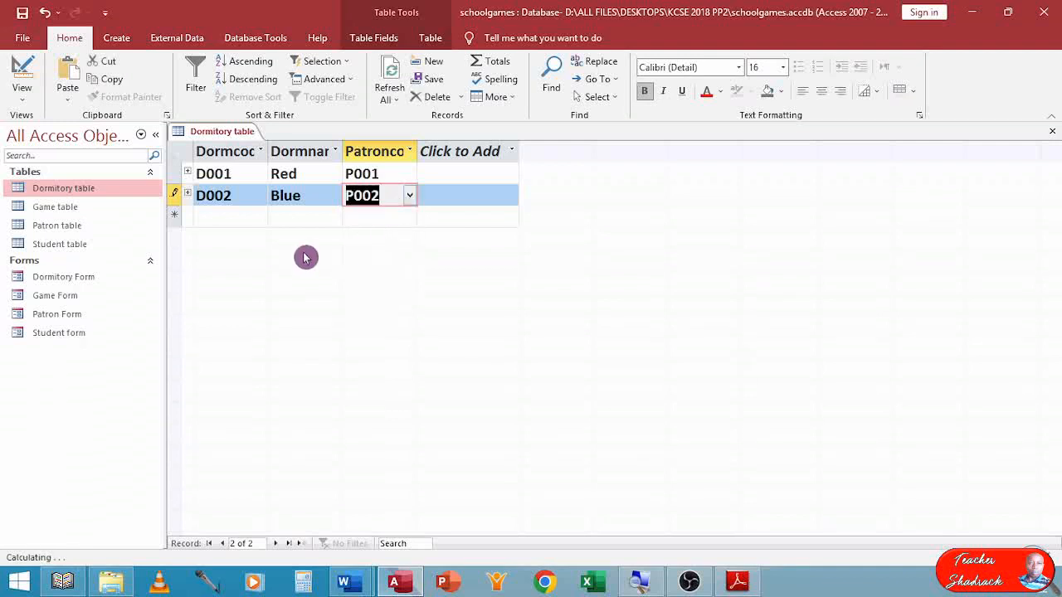
Enter the third Dormitory record with code D003, dormitory name Orange and patron code P003, and close the table.
{"action": "left_click", "coordinate": [218, 217]}
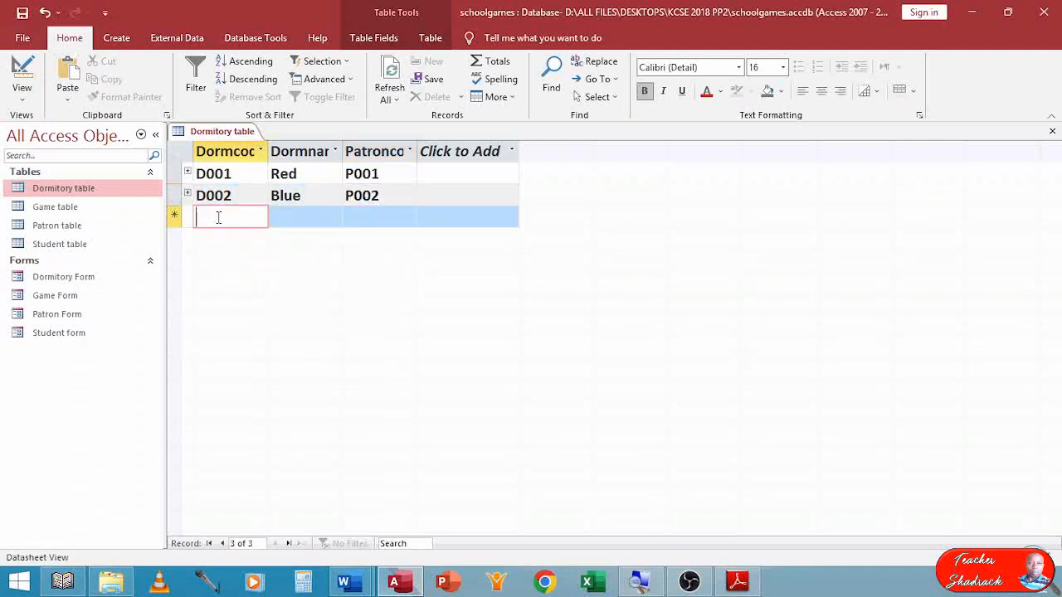
{"action": "type", "text": "D00"}
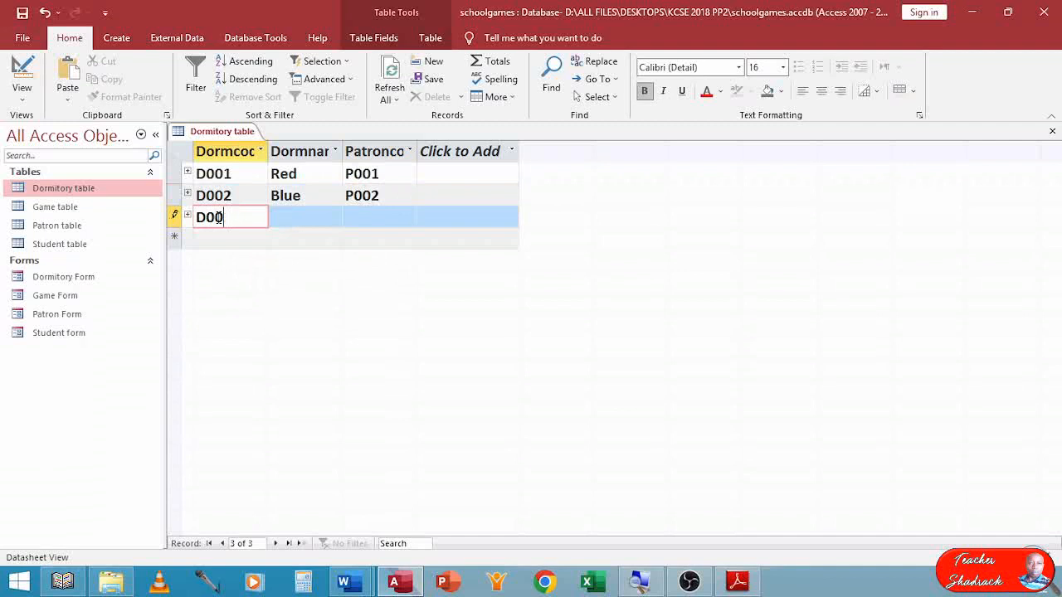
{"action": "type", "text": "3"}
{"action": "key", "text": "Tab"}
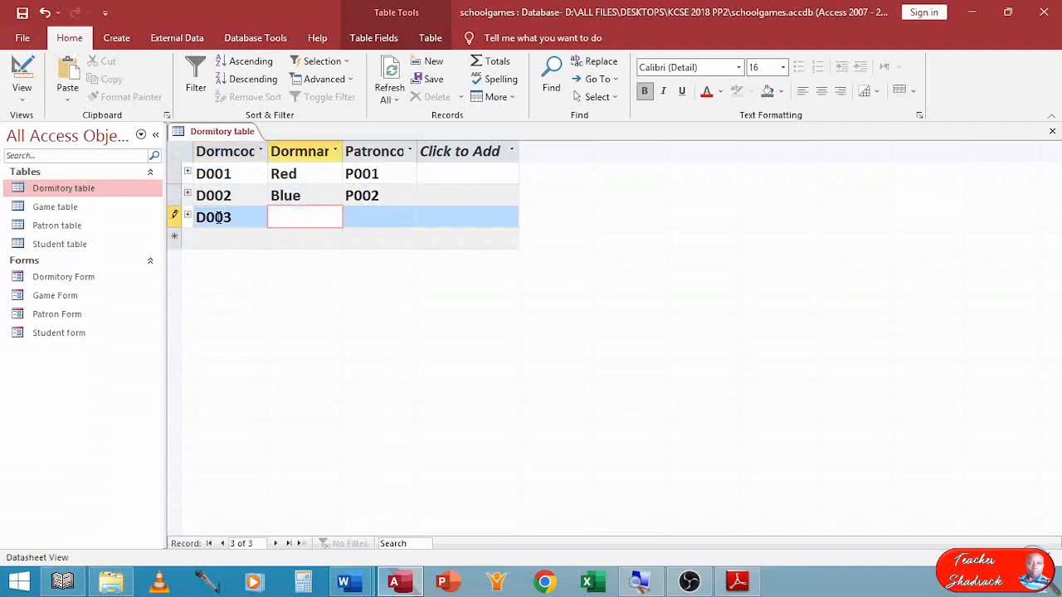
{"action": "type", "text": "Orange"}
{"action": "left_click", "coordinate": [407, 217]}
{"action": "left_click", "coordinate": [409, 217]}
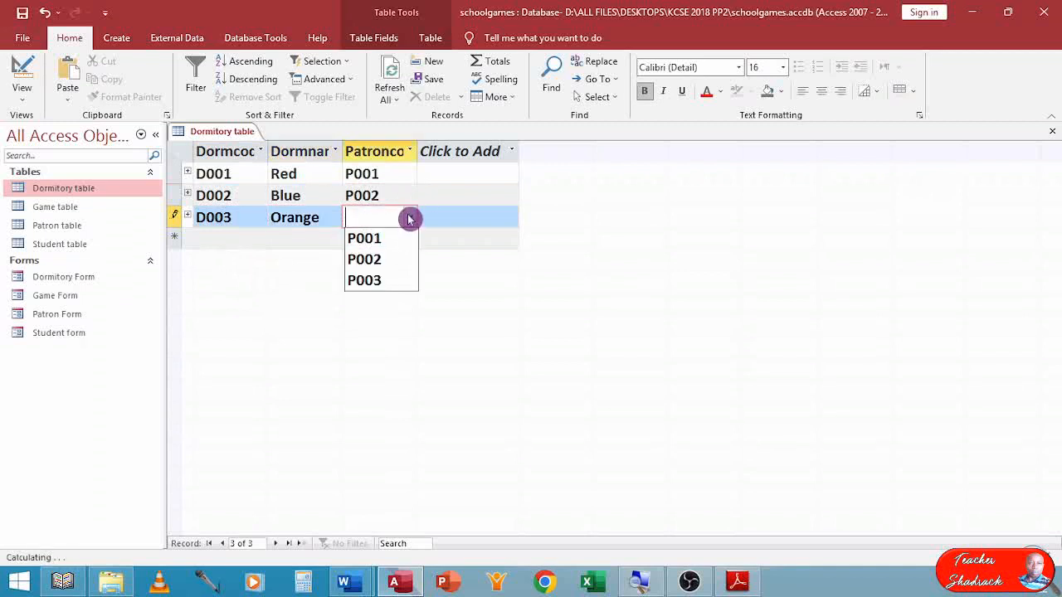
{"action": "left_click", "coordinate": [375, 280]}
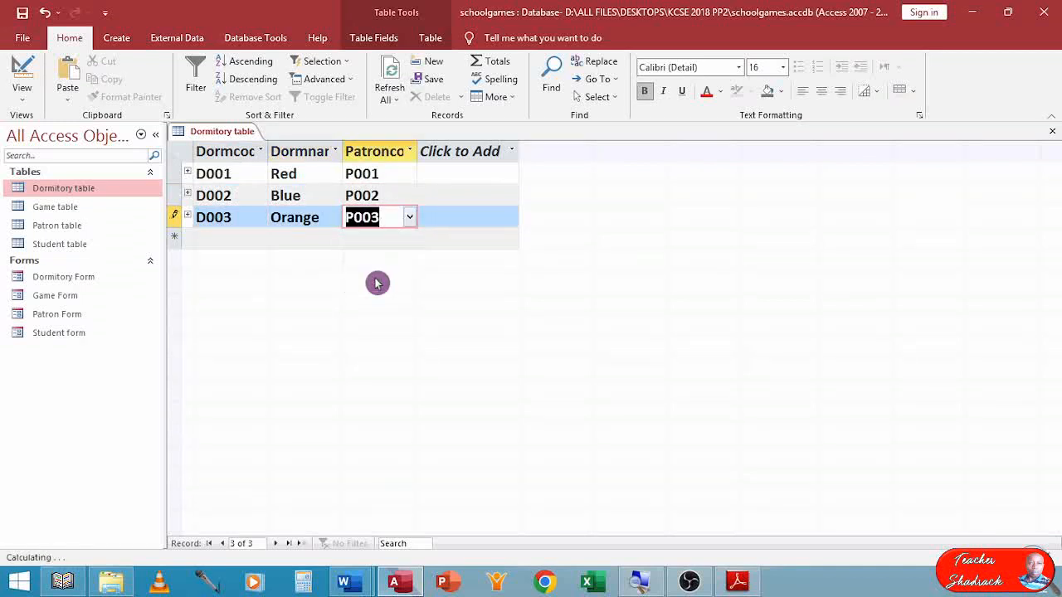
{"action": "left_click", "coordinate": [1053, 135]}
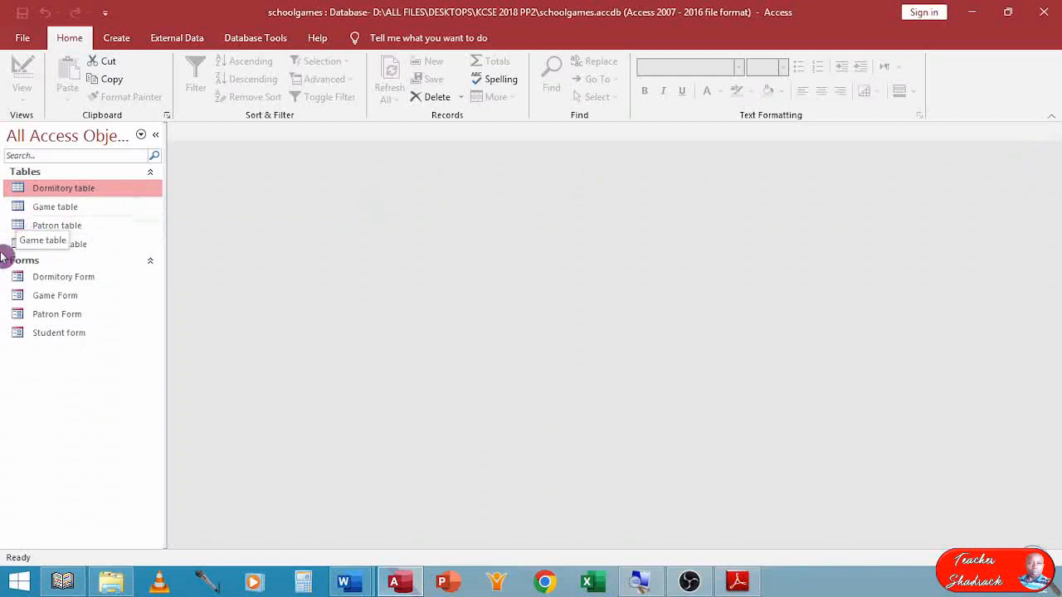
Open the Student table and start the first record with student number K001 and the student's name.
{"action": "left_click", "coordinate": [47, 249]}
{"action": "double_click", "coordinate": [47, 249]}
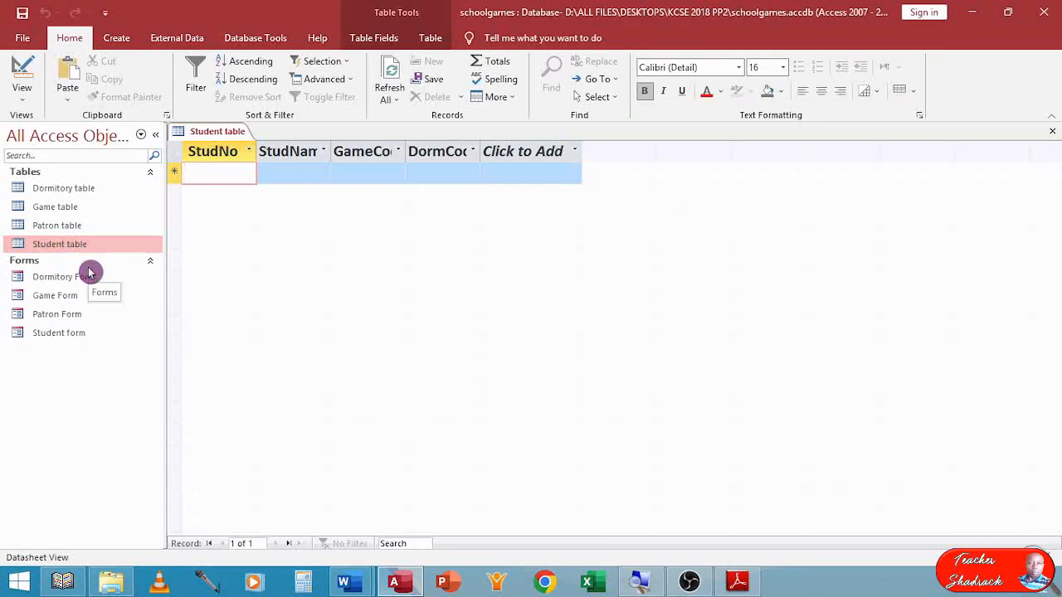
{"action": "type", "text": "K001"}
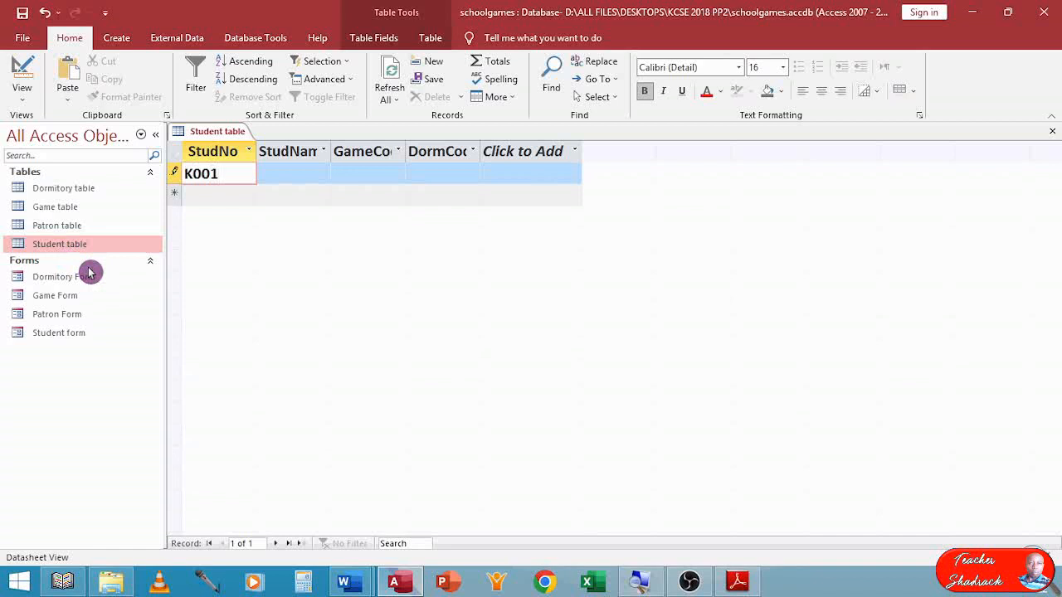
{"action": "key", "text": "Tab"}
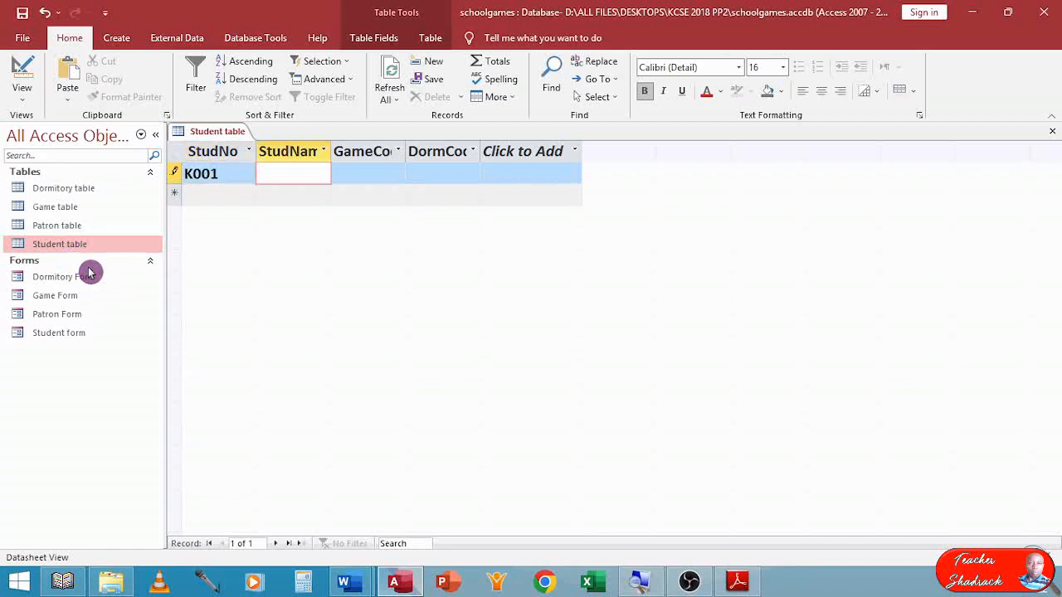
{"action": "type", "text": "Anne"}
{"action": "key", "text": "Tab"}
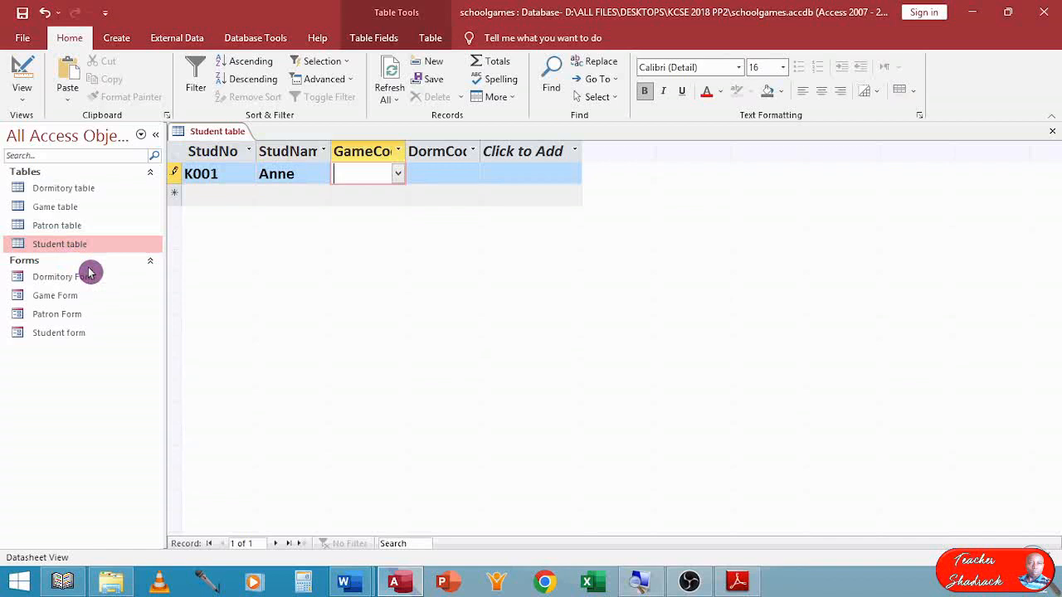
Complete the first Student record with game code Gm004 and dormitory code D003.
{"action": "left_click", "coordinate": [398, 173]}
{"action": "left_click", "coordinate": [383, 258]}
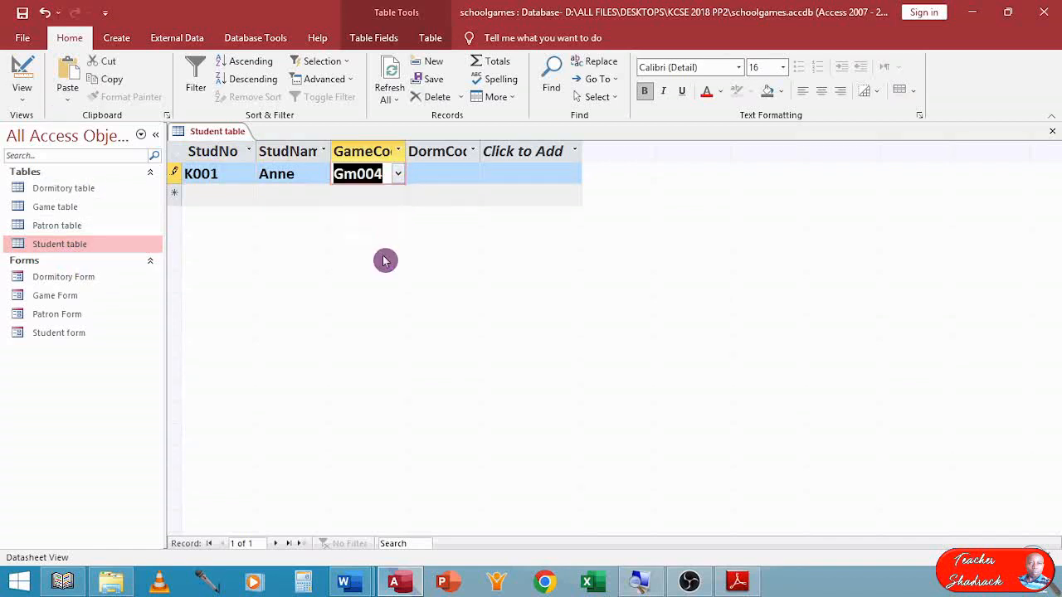
{"action": "left_click", "coordinate": [472, 173]}
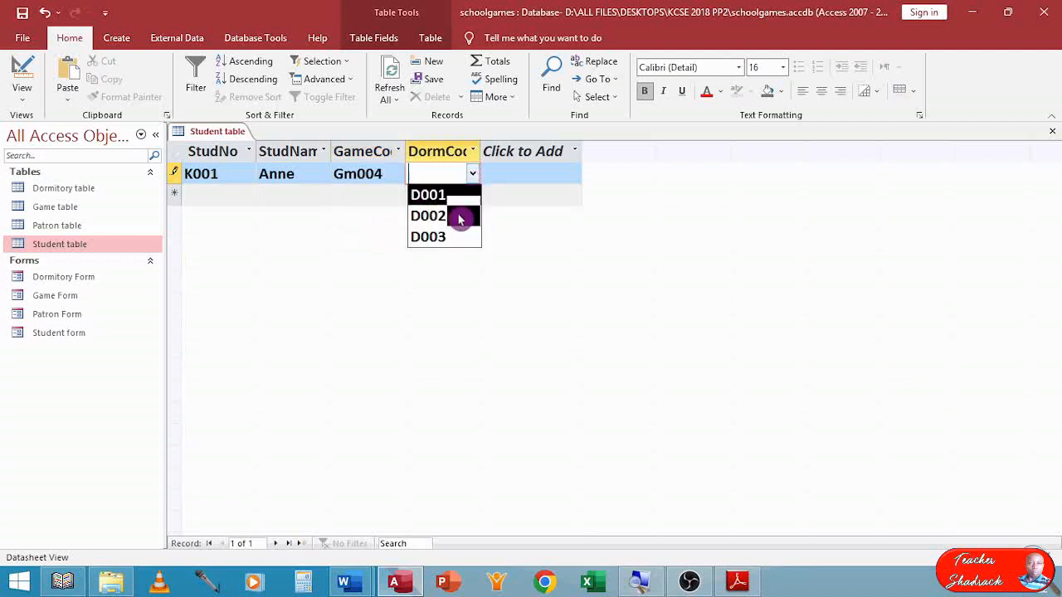
{"action": "left_click", "coordinate": [448, 240]}
{"action": "key", "text": "Tab"}
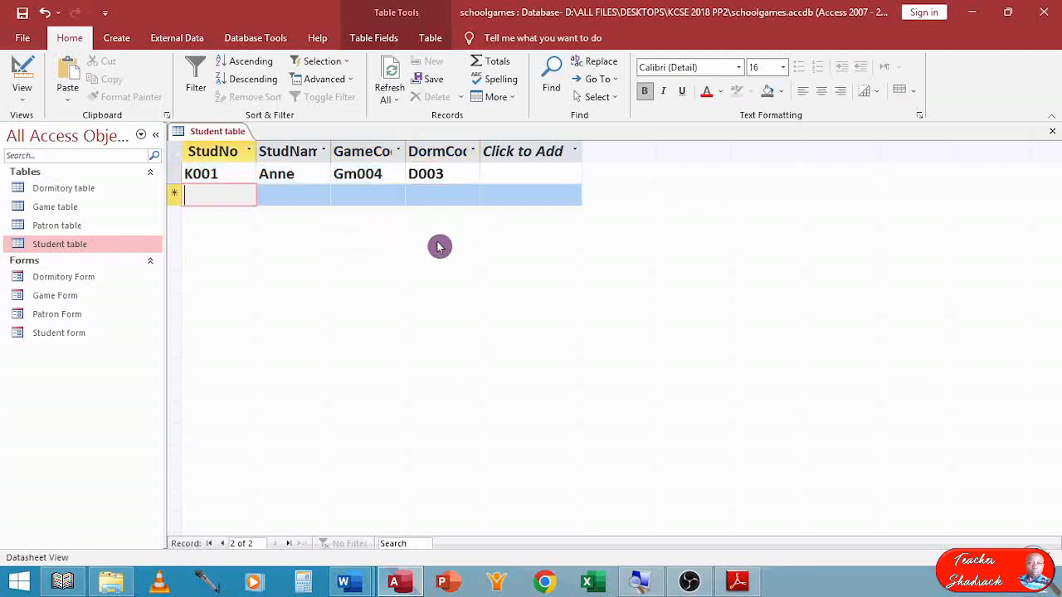
Enter the second Student record with number K002, the student's name, game code Gm003 and dormitory code D001.
{"action": "type", "text": "K002"}
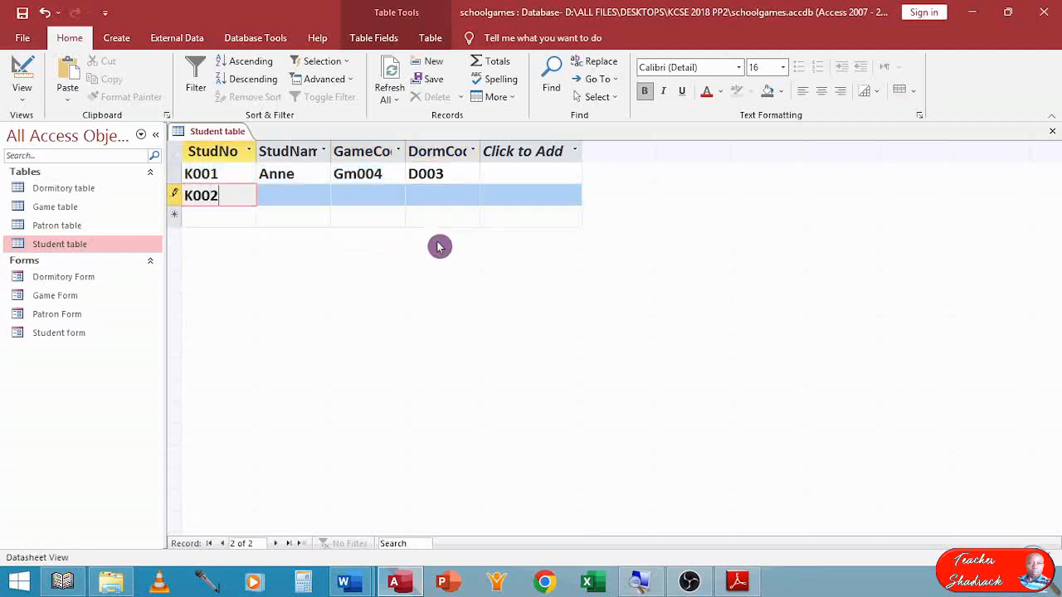
{"action": "key", "text": "Tab"}
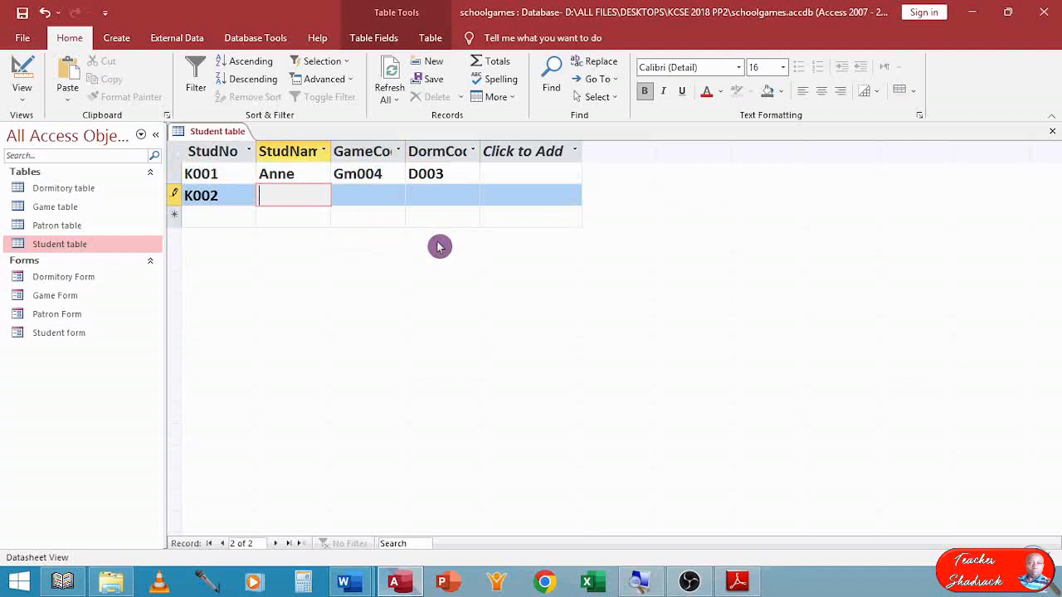
{"action": "type", "text": "Chist"}
{"action": "key", "text": "BackSpace"}
{"action": "key", "text": "BackSpace"}
{"action": "type", "text": "ris"}
{"action": "key", "text": "Tab"}
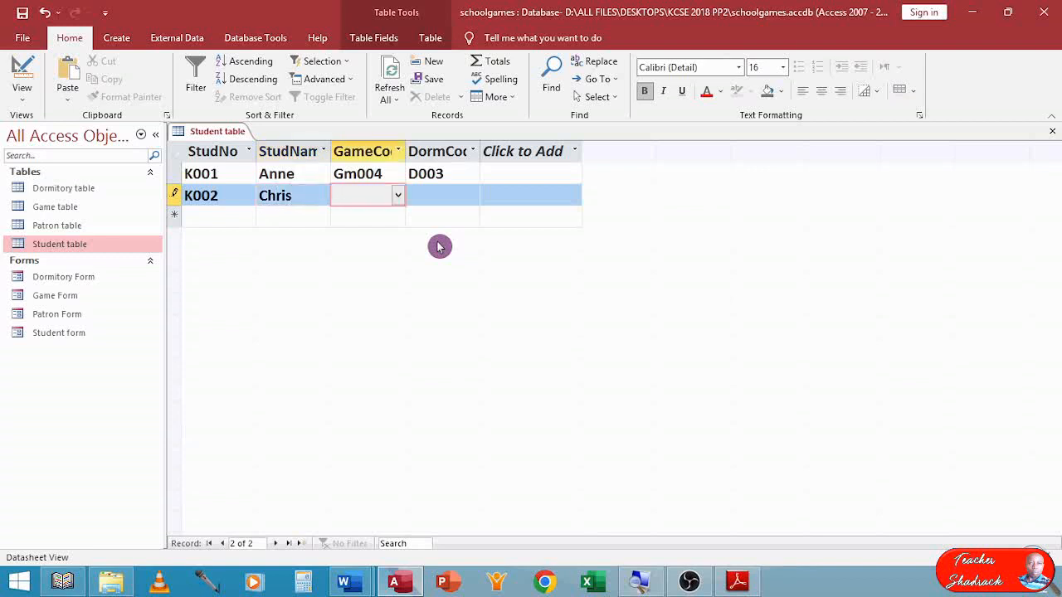
{"action": "left_click", "coordinate": [398, 195]}
{"action": "left_click", "coordinate": [378, 258]}
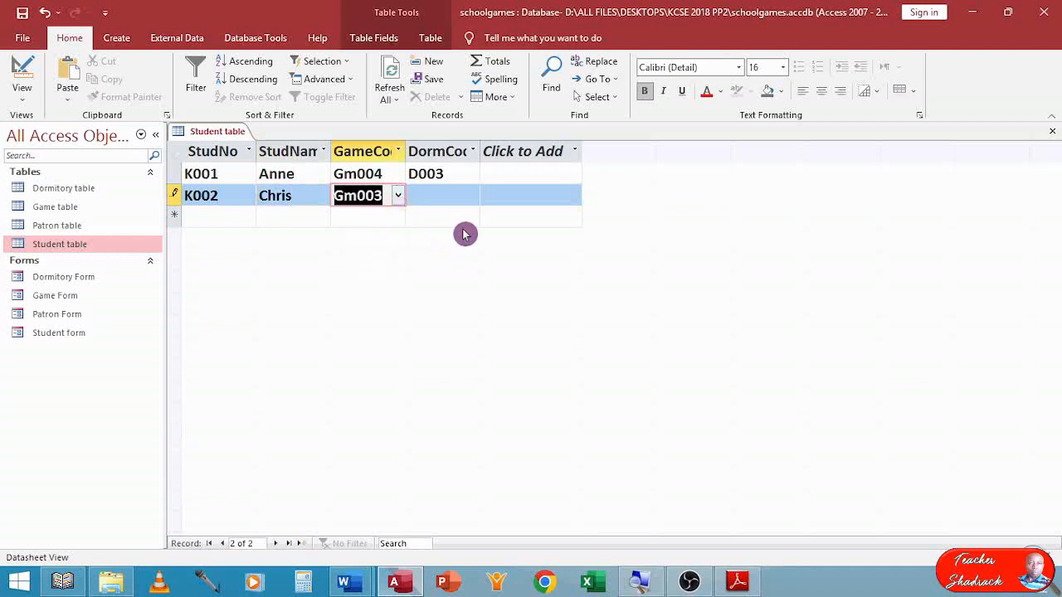
{"action": "left_click", "coordinate": [472, 194]}
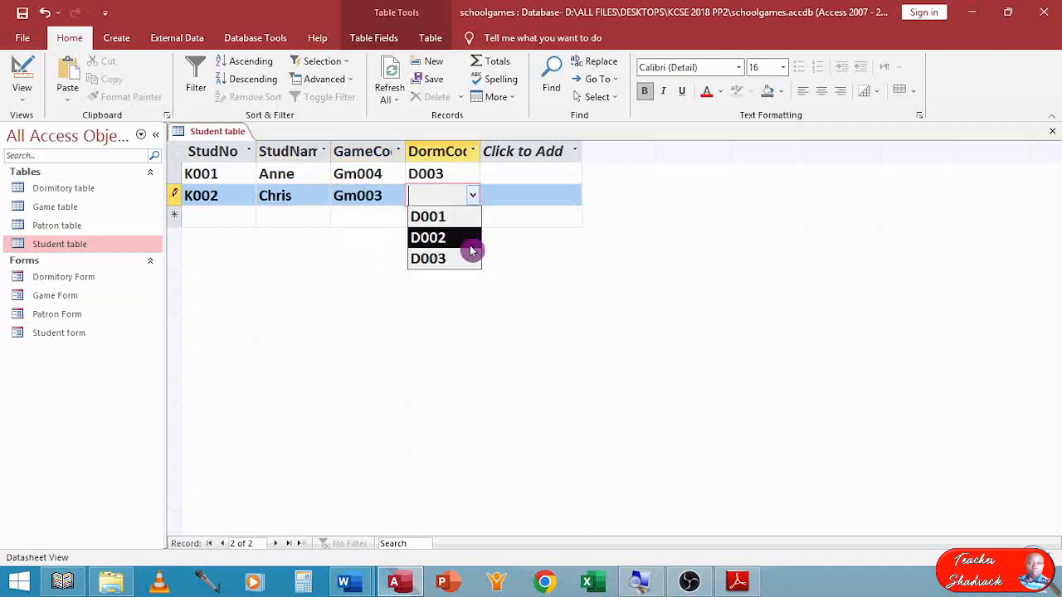
{"action": "left_click", "coordinate": [472, 216]}
Enter the third Student record with number K003, the student's name, game code Gm001 and dormitory code D002.
{"action": "left_click", "coordinate": [230, 217]}
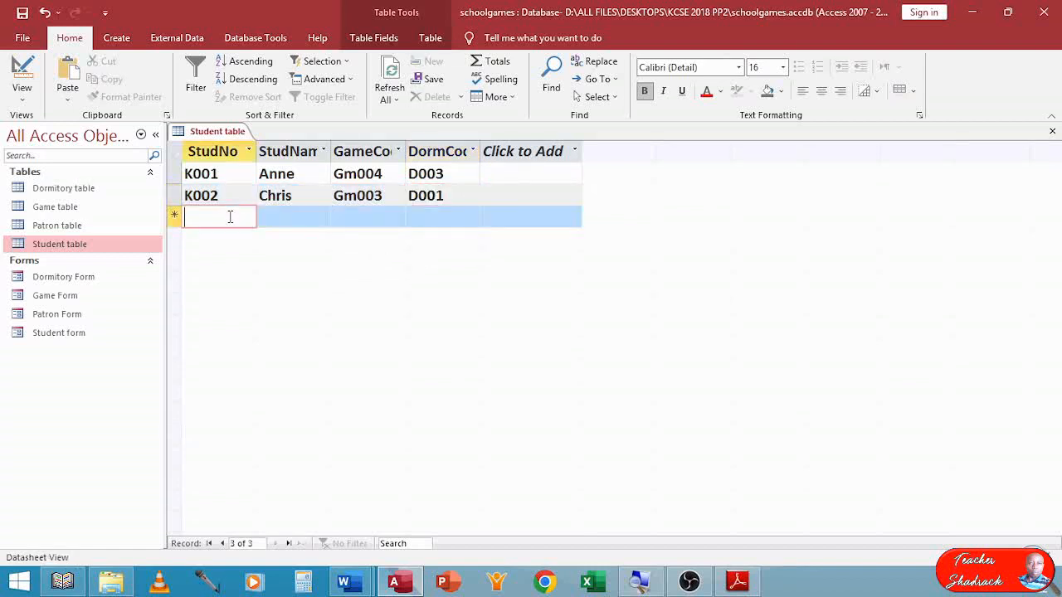
{"action": "type", "text": "K003"}
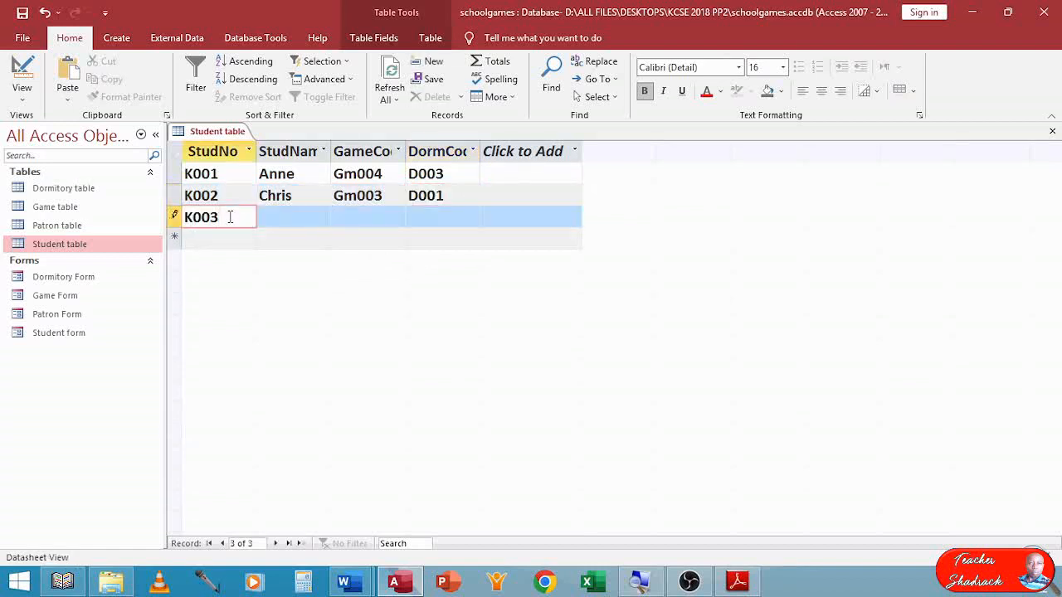
{"action": "key", "text": "Tab"}
{"action": "type", "text": "Jared"}
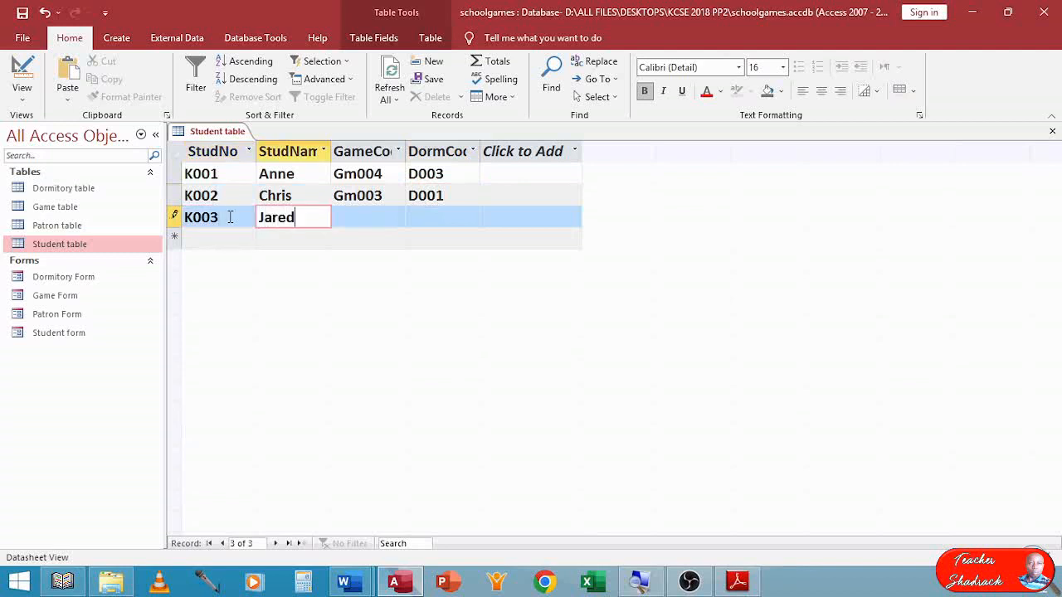
{"action": "key", "text": "Tab"}
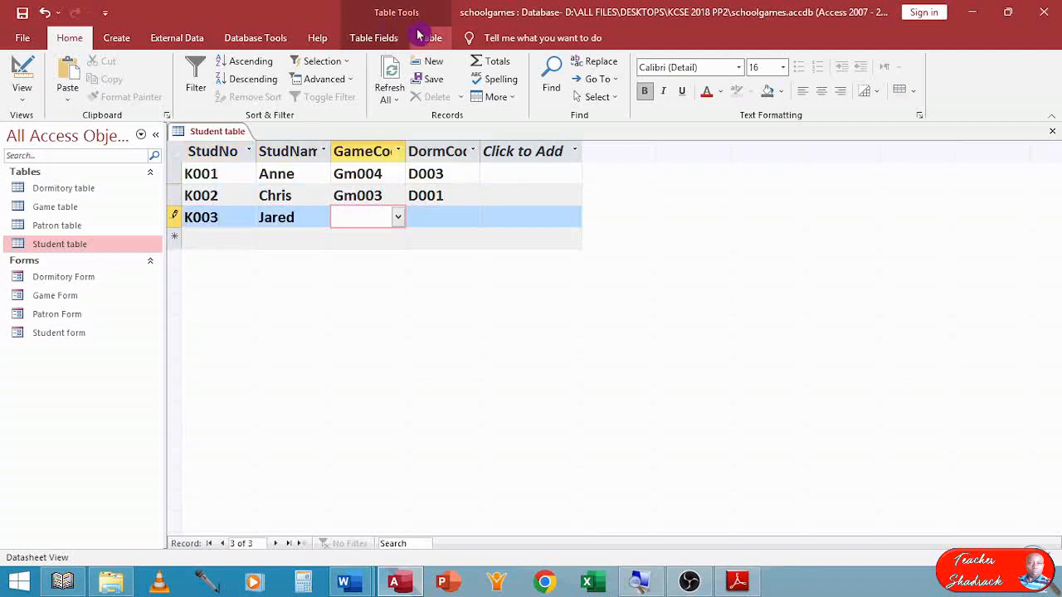
{"action": "left_click", "coordinate": [398, 218]}
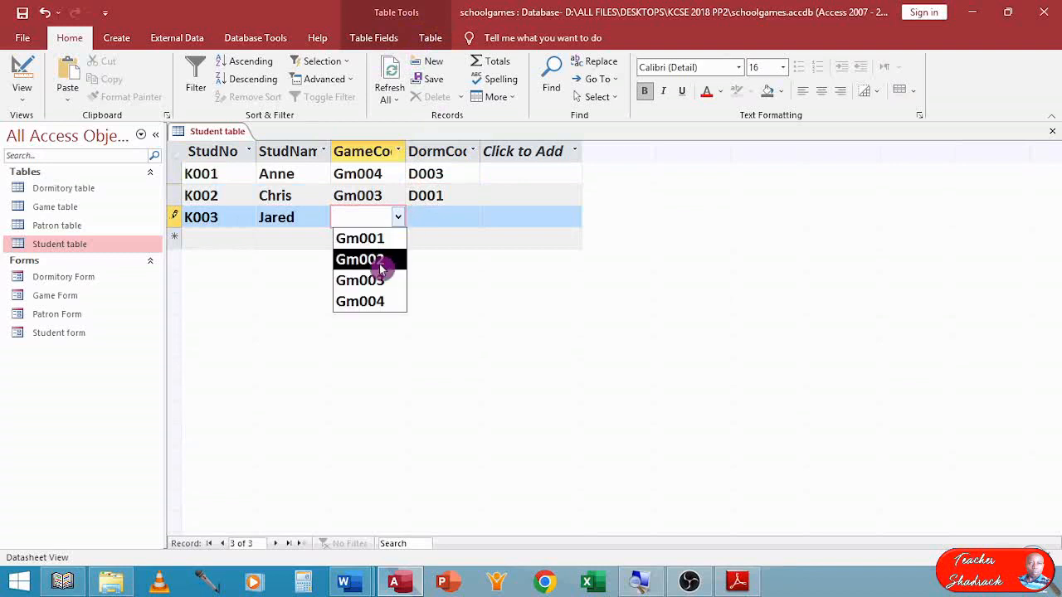
{"action": "left_click", "coordinate": [384, 238]}
{"action": "left_click", "coordinate": [467, 219]}
{"action": "left_click", "coordinate": [473, 217]}
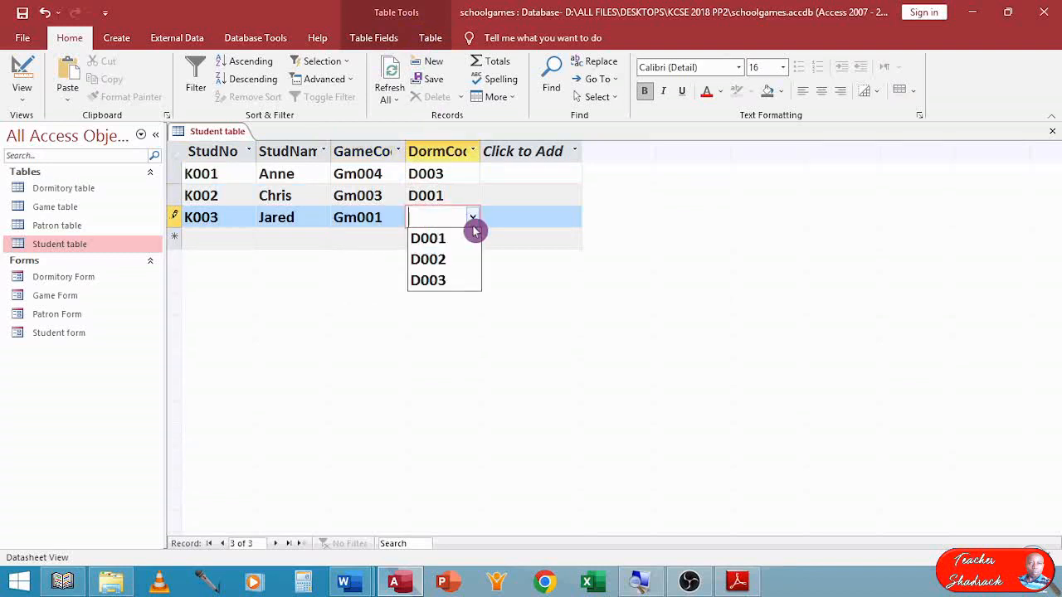
{"action": "left_click", "coordinate": [456, 260]}
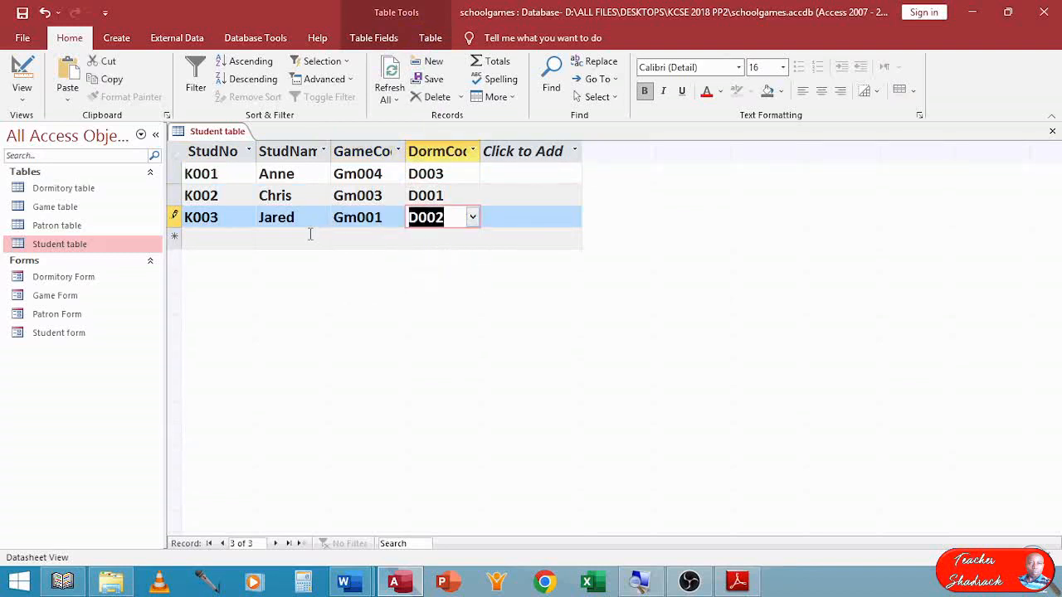
Enter the fourth Student record with number K004, the student's name, game code Gm004 and dormitory code D003.
{"action": "left_click", "coordinate": [247, 238]}
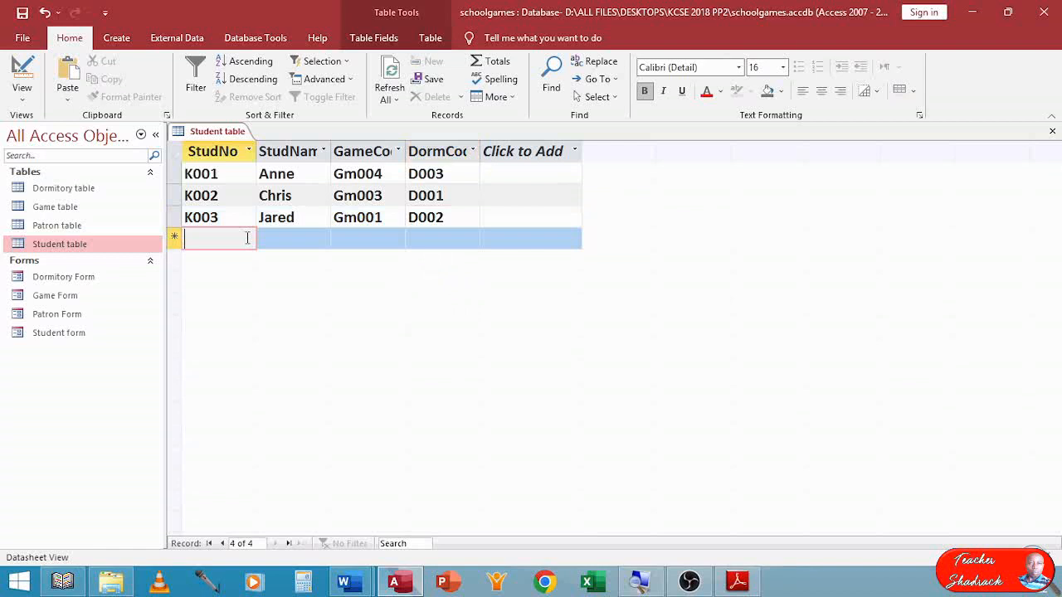
{"action": "type", "text": "K"}
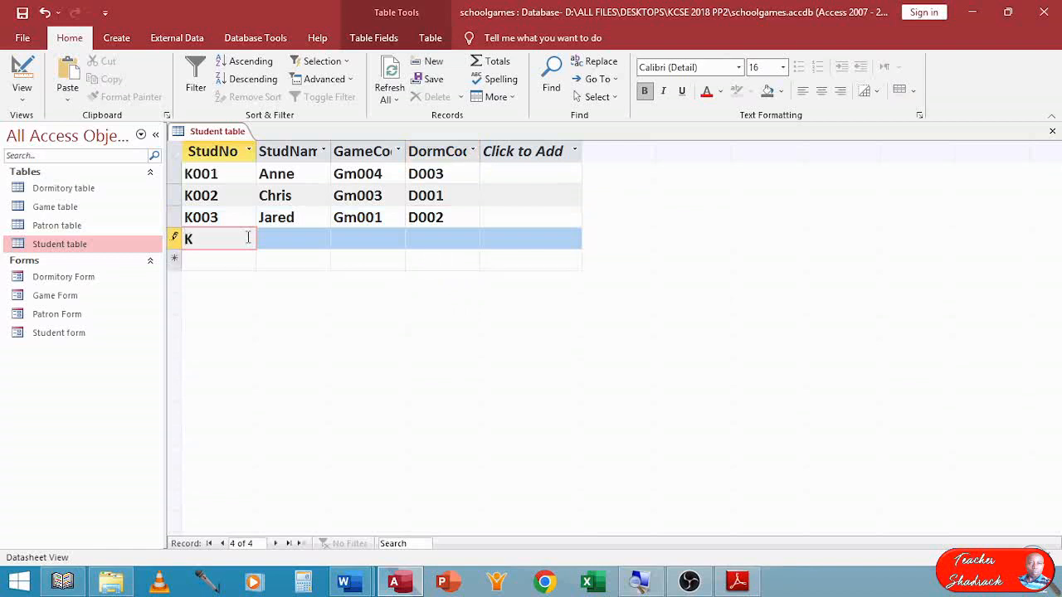
{"action": "type", "text": "004"}
{"action": "key", "text": "Tab"}
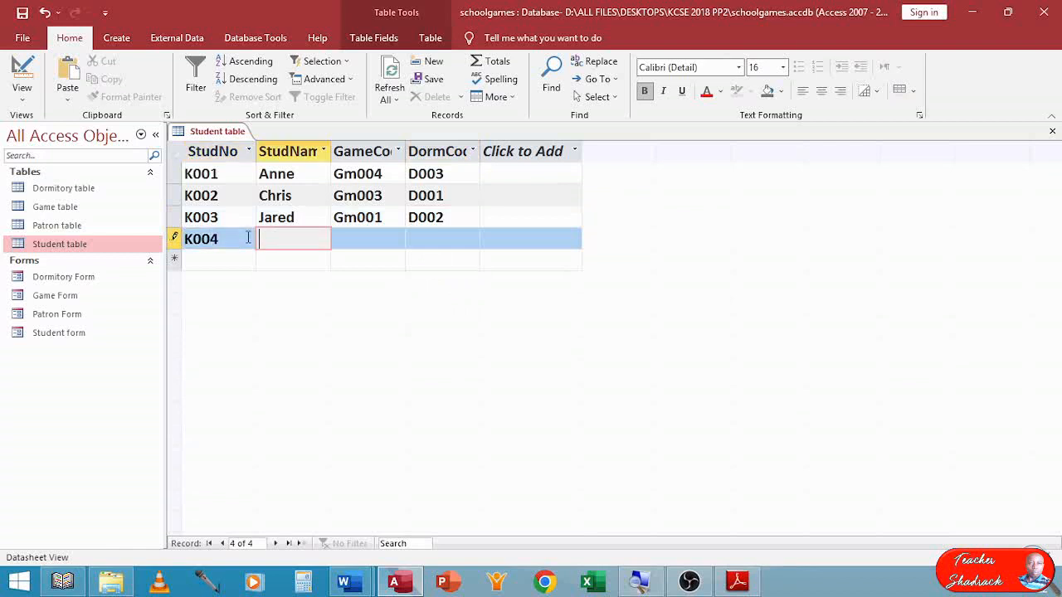
{"action": "type", "text": "Julian"}
{"action": "key", "text": "Tab"}
{"action": "left_click", "coordinate": [398, 246]}
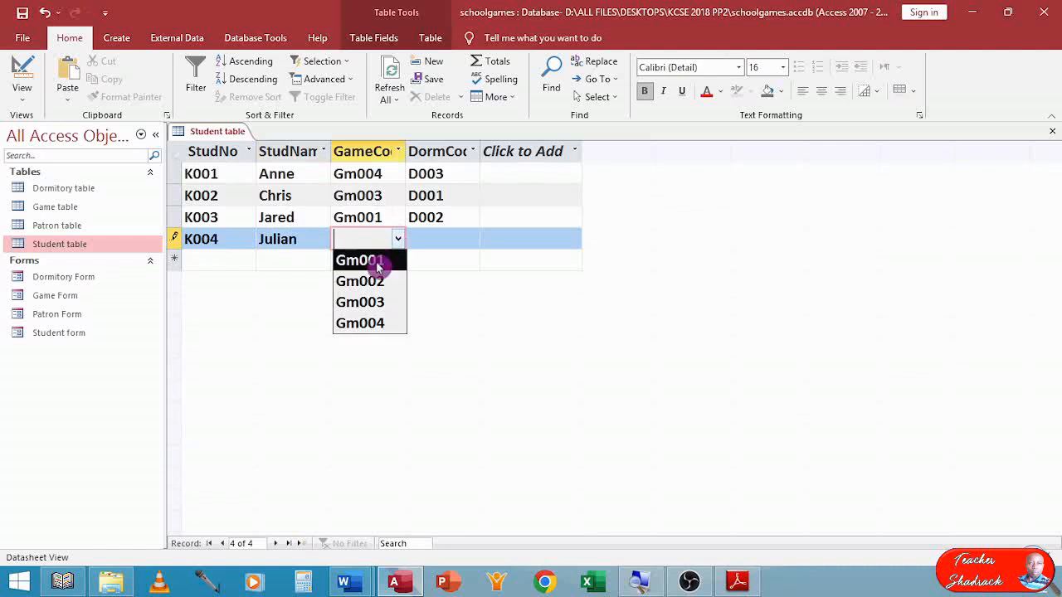
{"action": "left_click", "coordinate": [379, 323]}
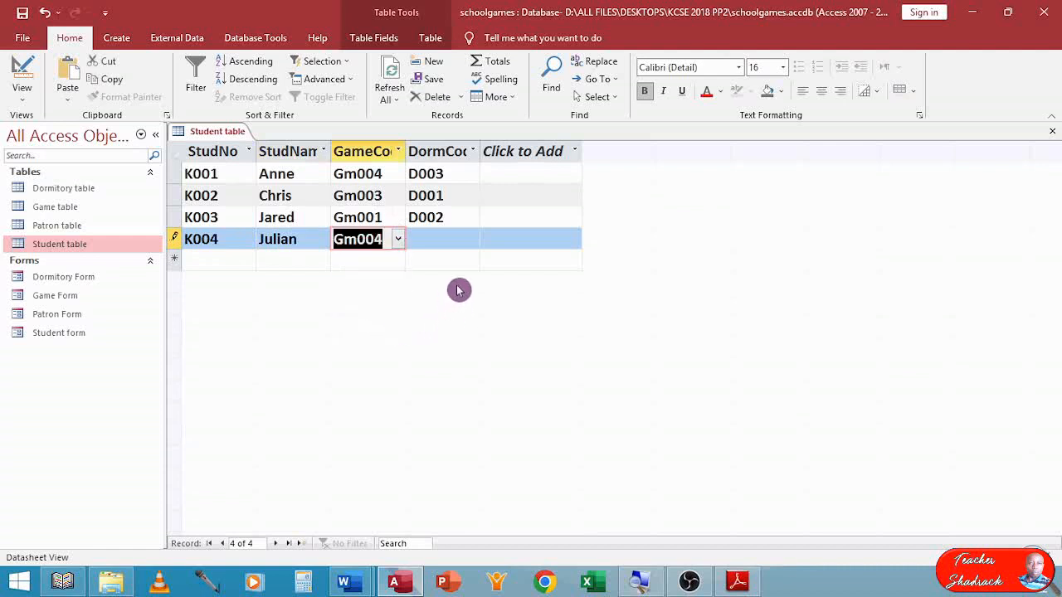
{"action": "left_click", "coordinate": [469, 239]}
{"action": "left_click", "coordinate": [473, 241]}
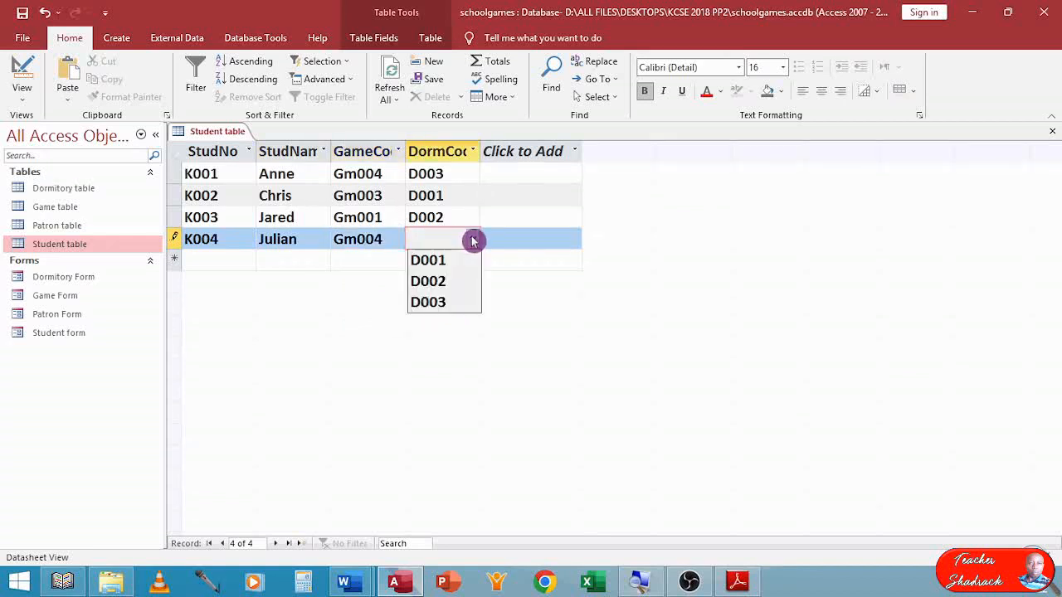
{"action": "left_click", "coordinate": [448, 305]}
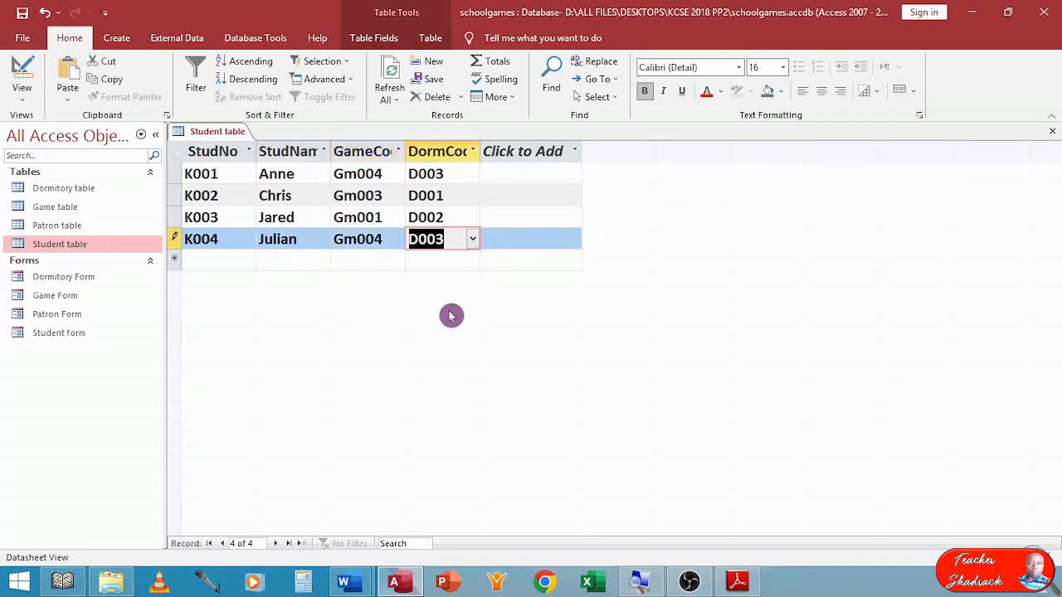
{"action": "key", "text": "Tab"}
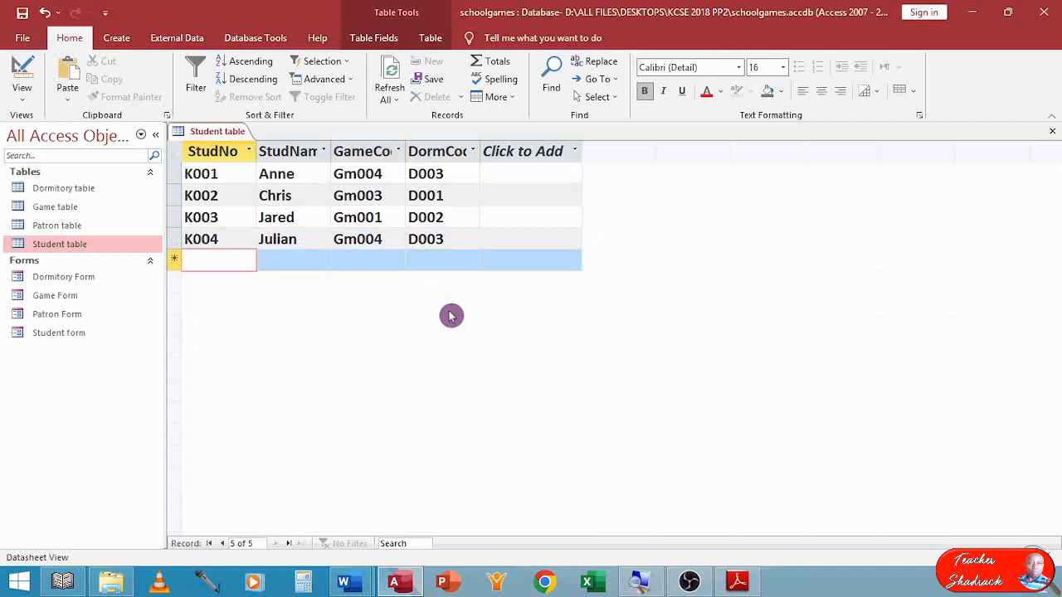
Enter the fifth Student record with number K005, the student's name, game code Gm001 and dormitory code D003.
{"action": "type", "text": "K"}
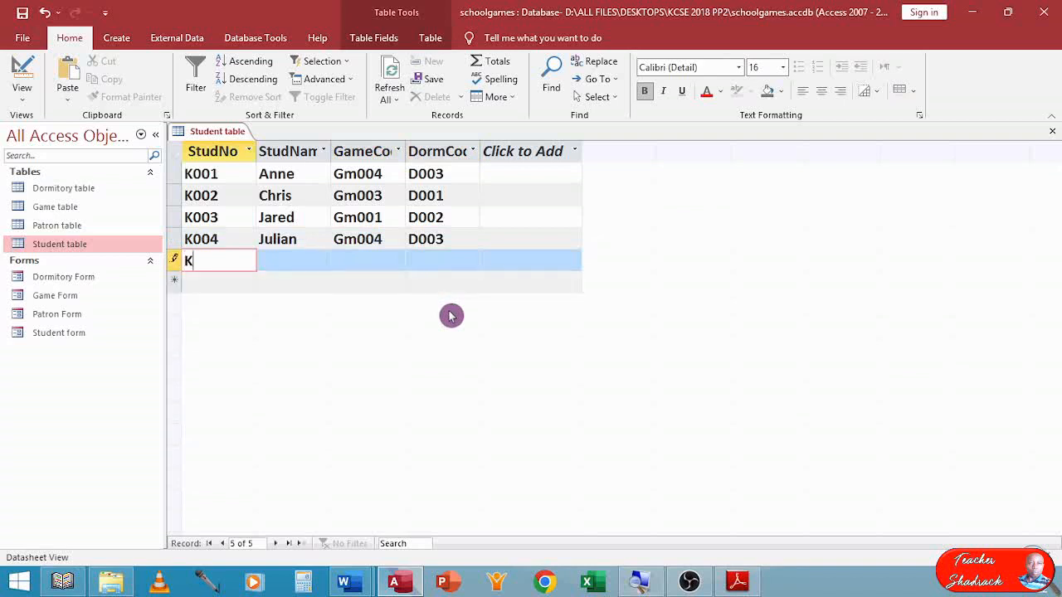
{"action": "type", "text": "005"}
{"action": "key", "text": "Tab"}
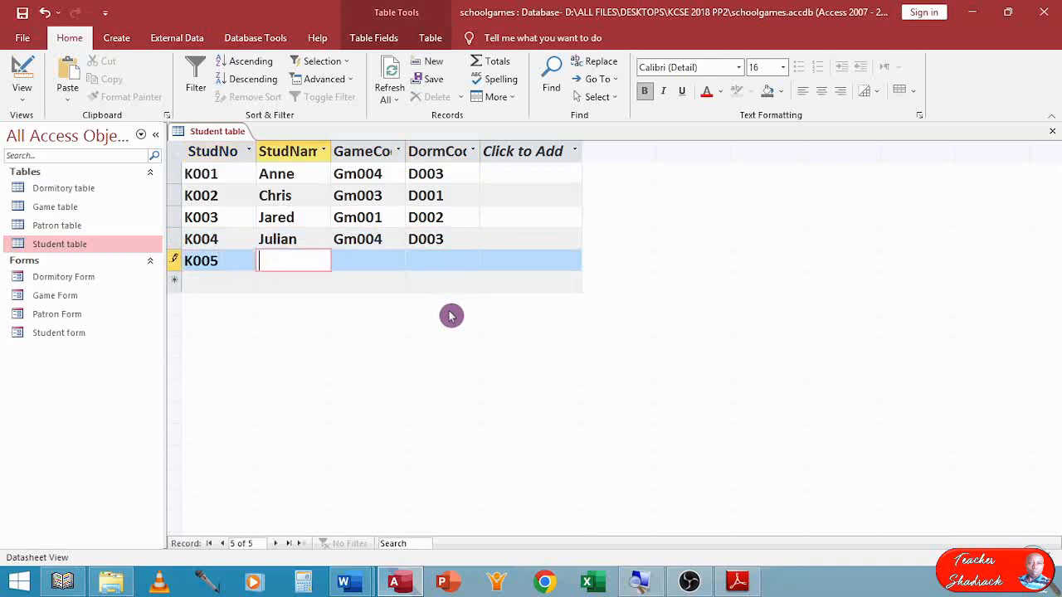
{"action": "type", "text": "Marion"}
{"action": "key", "text": "Tab"}
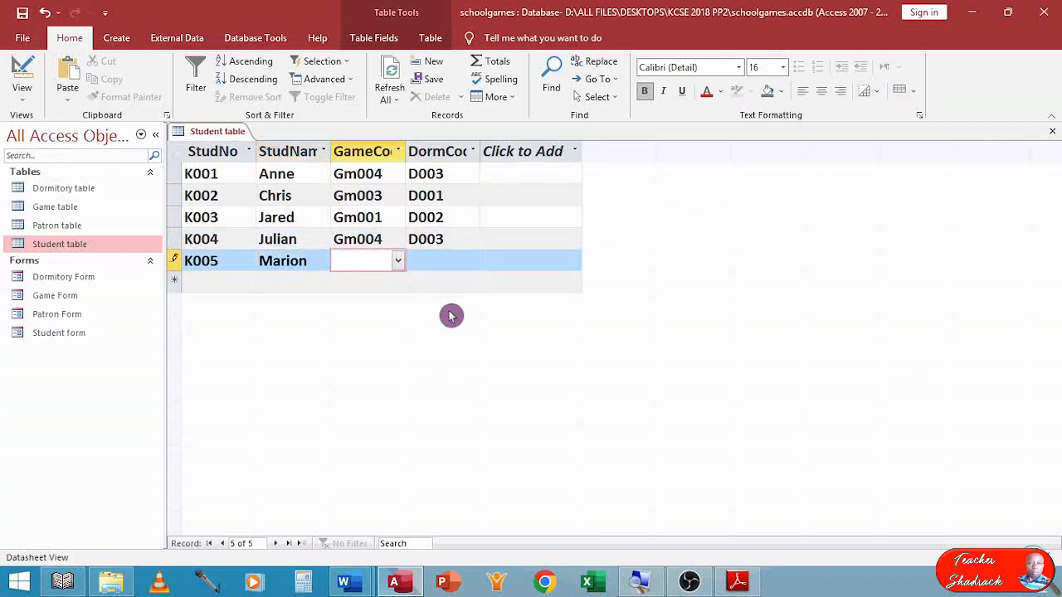
{"action": "left_click", "coordinate": [399, 262]}
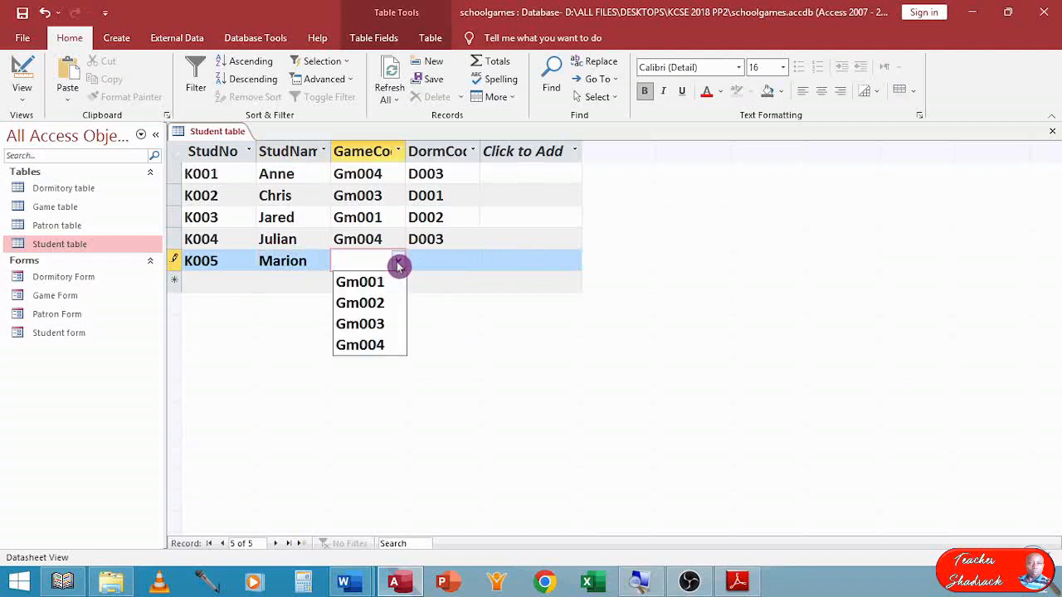
{"action": "left_click", "coordinate": [392, 283]}
{"action": "left_click", "coordinate": [455, 262]}
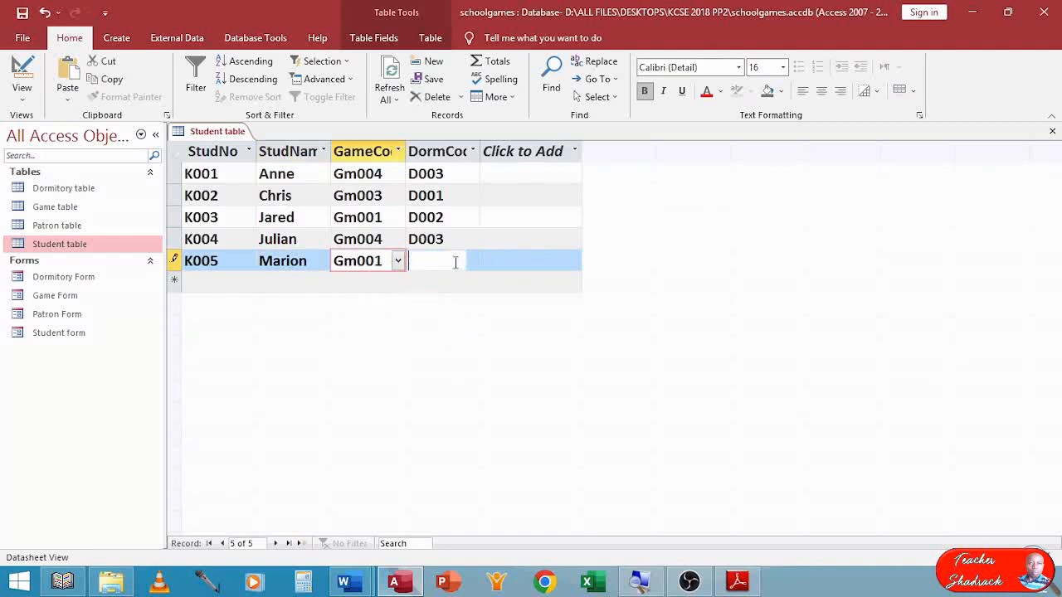
{"action": "left_click", "coordinate": [471, 264]}
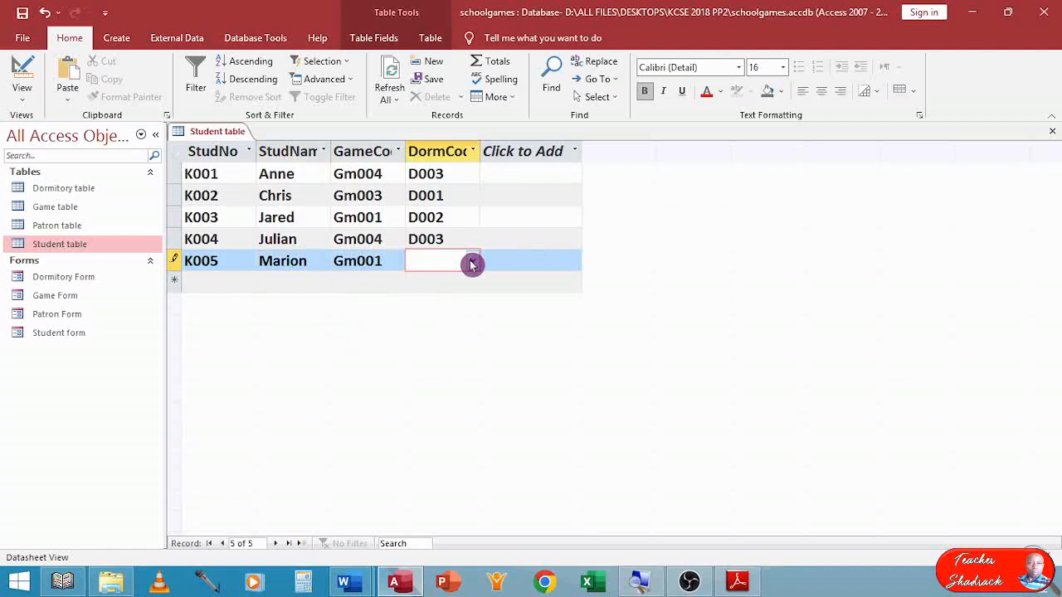
{"action": "left_click", "coordinate": [470, 323]}
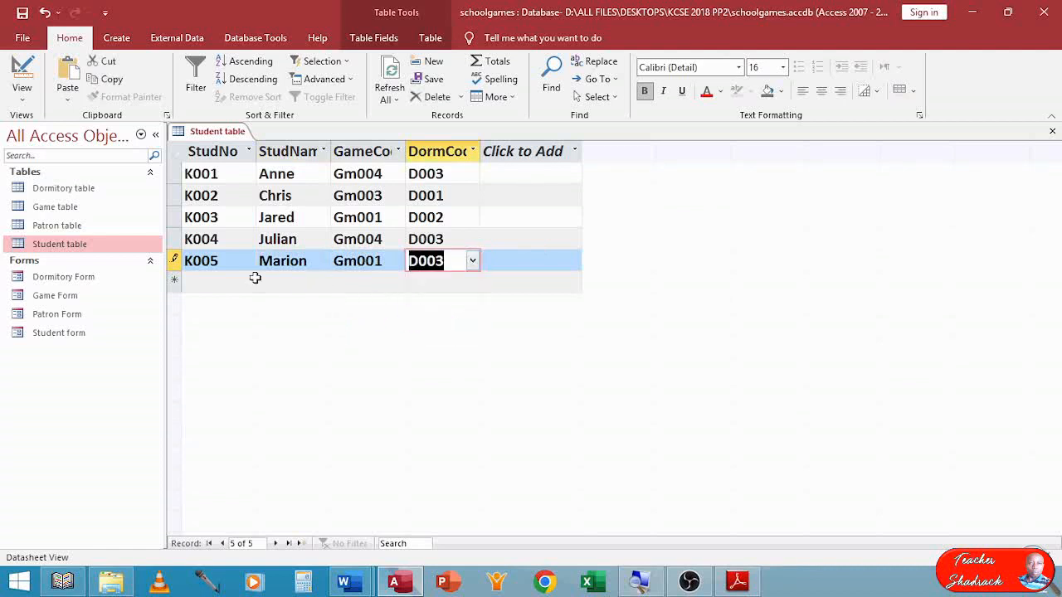
{"action": "left_click", "coordinate": [246, 283]}
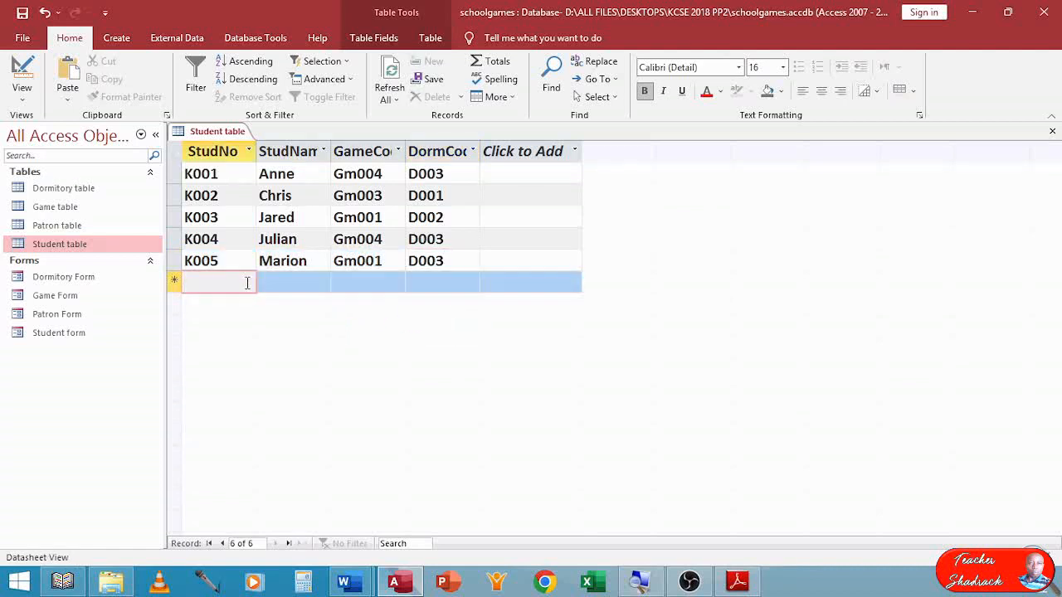
Enter the sixth Student record with number K006, the student's name, game code Gm002 and dormitory code D003.
{"action": "type", "text": "K006"}
{"action": "key", "text": "Tab"}
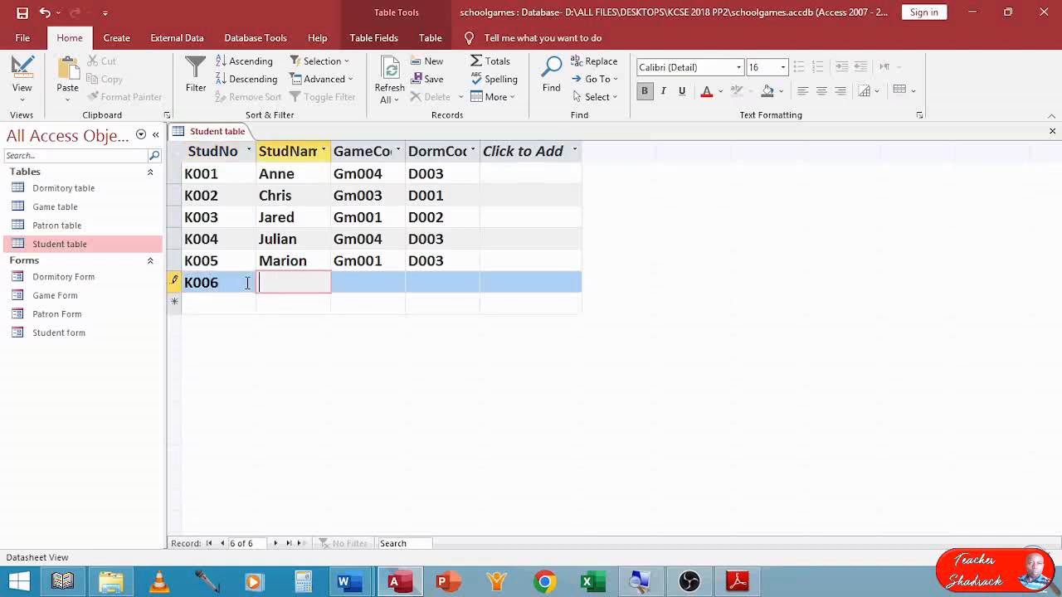
{"action": "type", "text": "Janet"}
{"action": "key", "text": "Tab"}
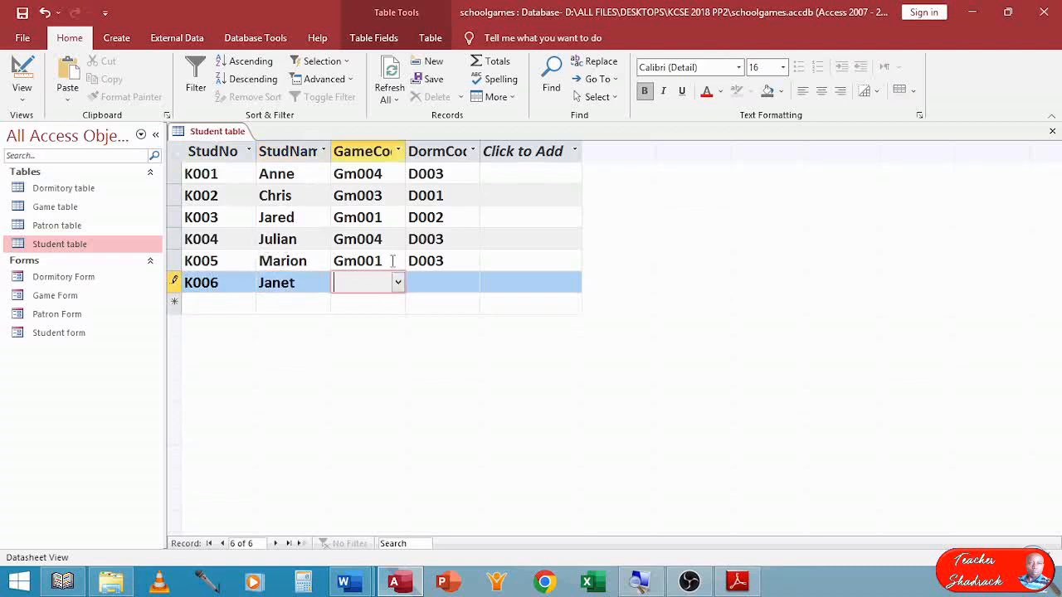
{"action": "left_click", "coordinate": [398, 282]}
{"action": "left_click", "coordinate": [391, 325]}
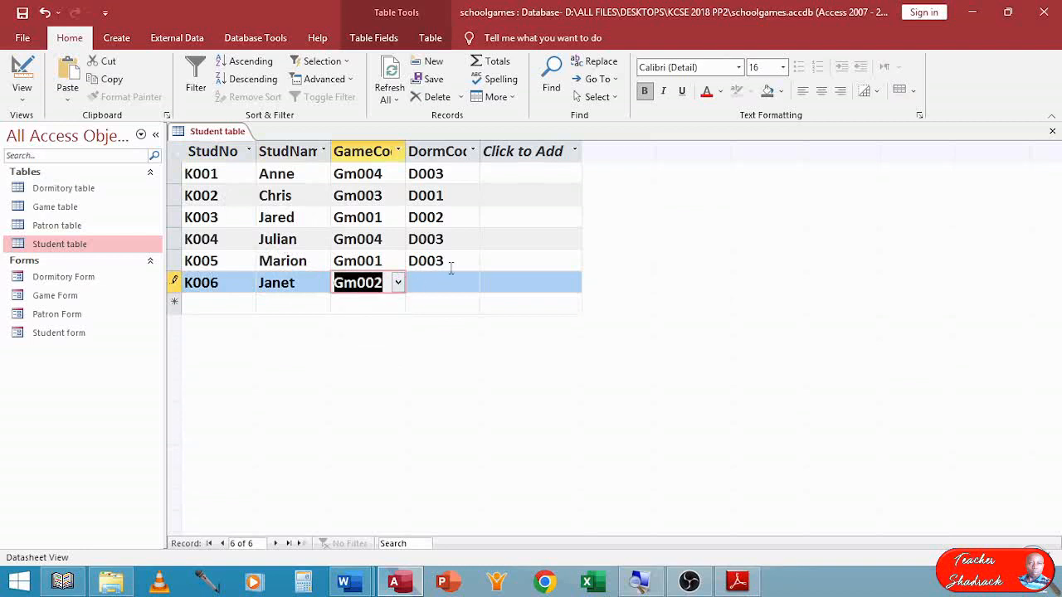
{"action": "left_click", "coordinate": [475, 285]}
{"action": "left_click", "coordinate": [461, 346]}
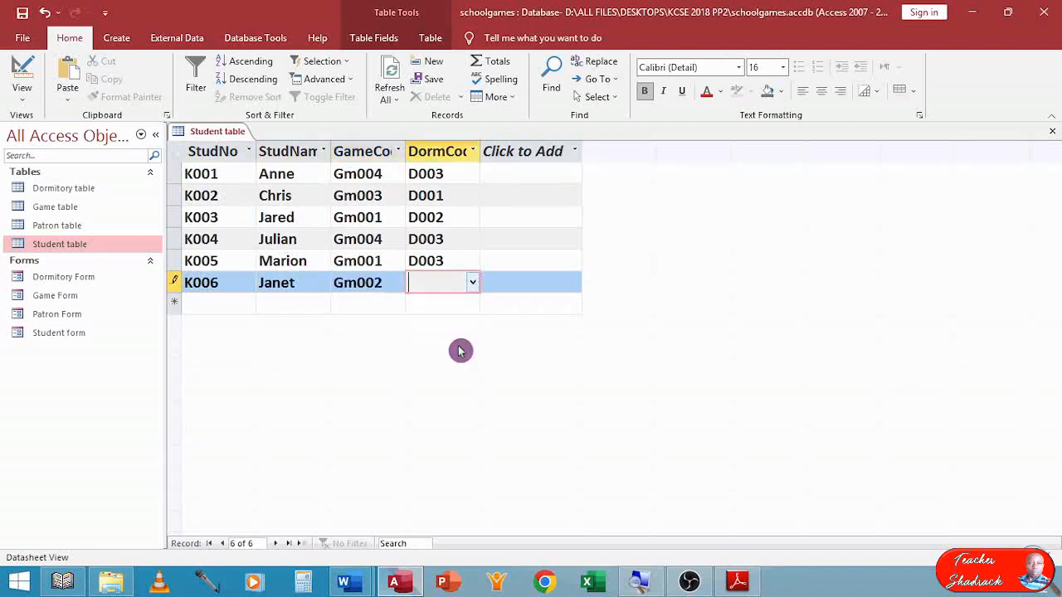
{"action": "key", "text": "Tab"}
Enter the seventh Student record with number K007, the student's name, game code Gm002 and dormitory code D002.
{"action": "type", "text": "K00"}
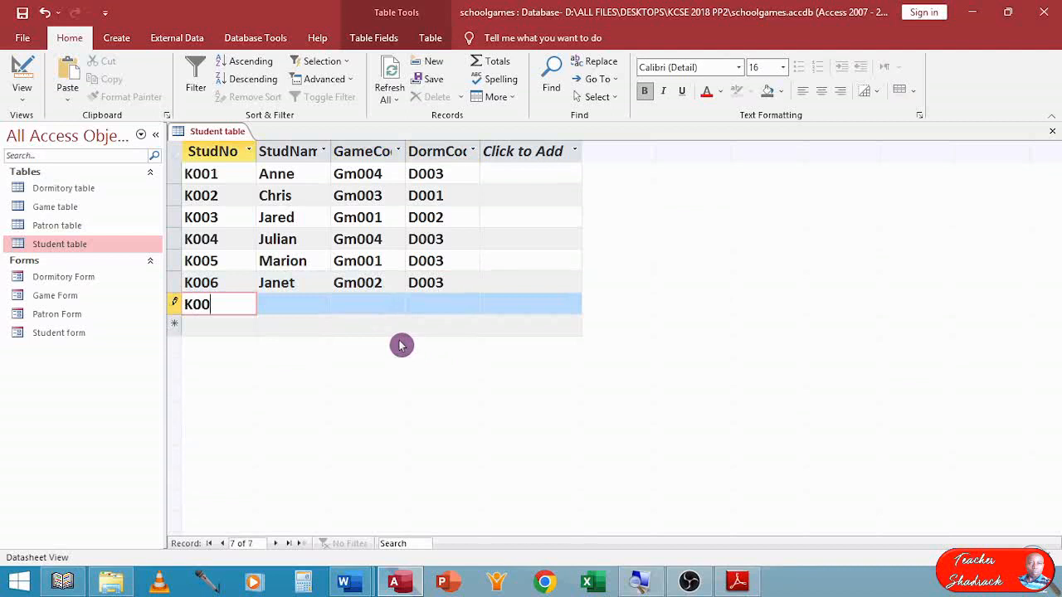
{"action": "type", "text": "7"}
{"action": "left_click", "coordinate": [309, 306]}
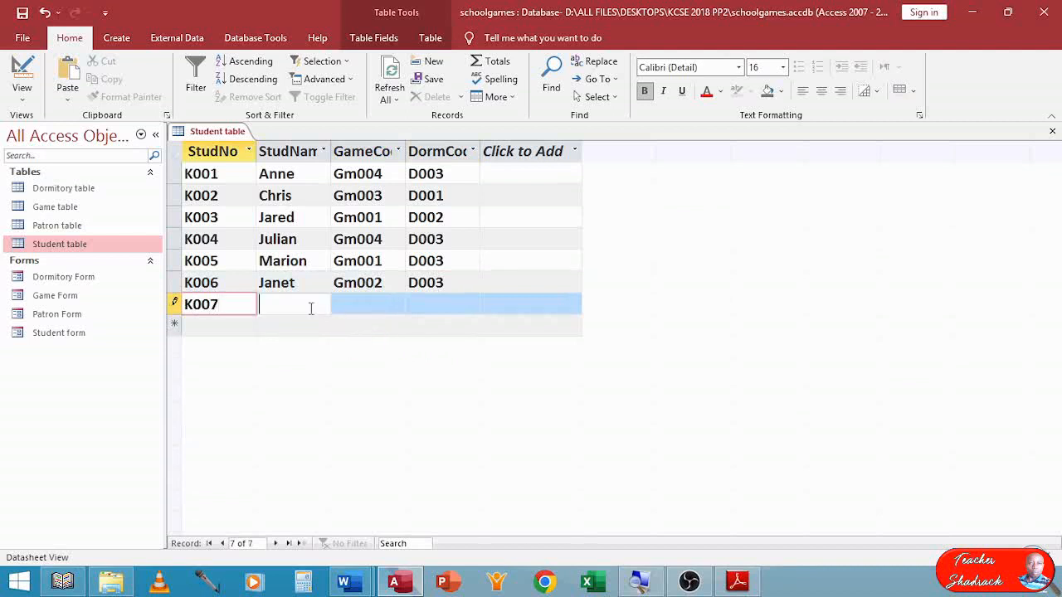
{"action": "type", "text": "Tom"}
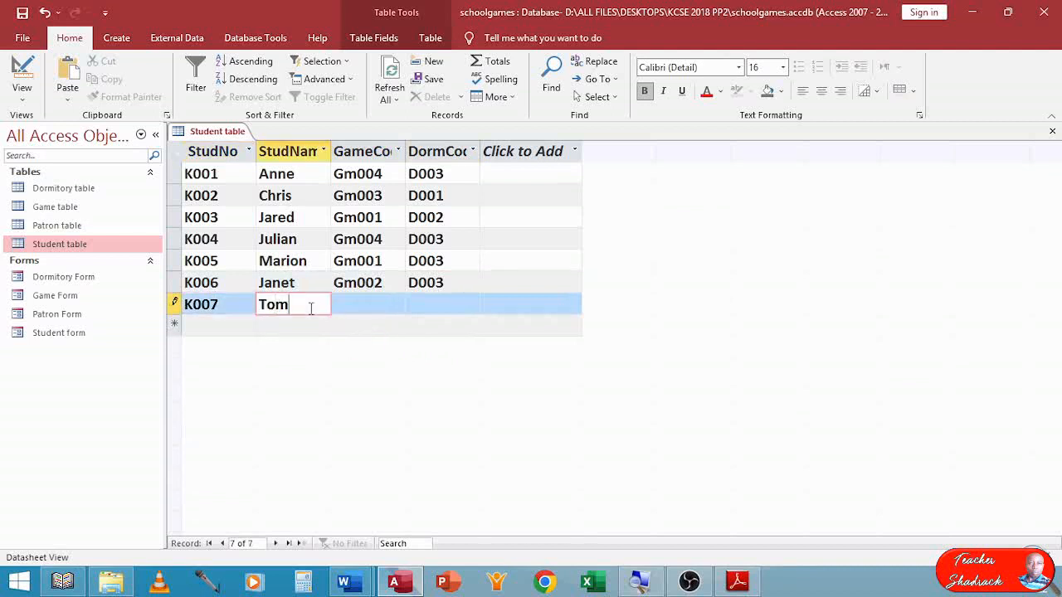
{"action": "left_click", "coordinate": [376, 307]}
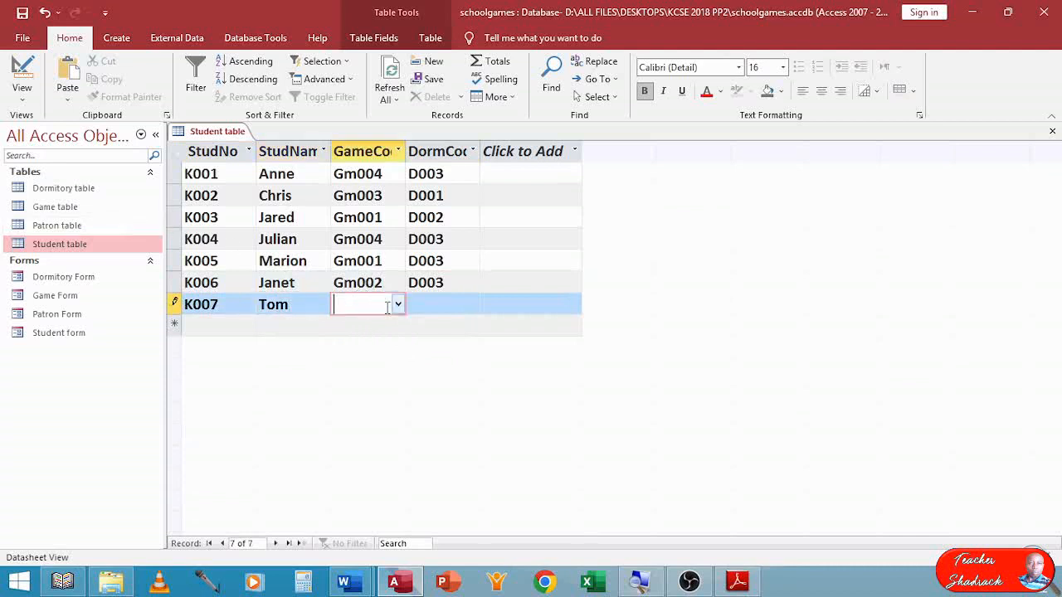
{"action": "left_click", "coordinate": [396, 306]}
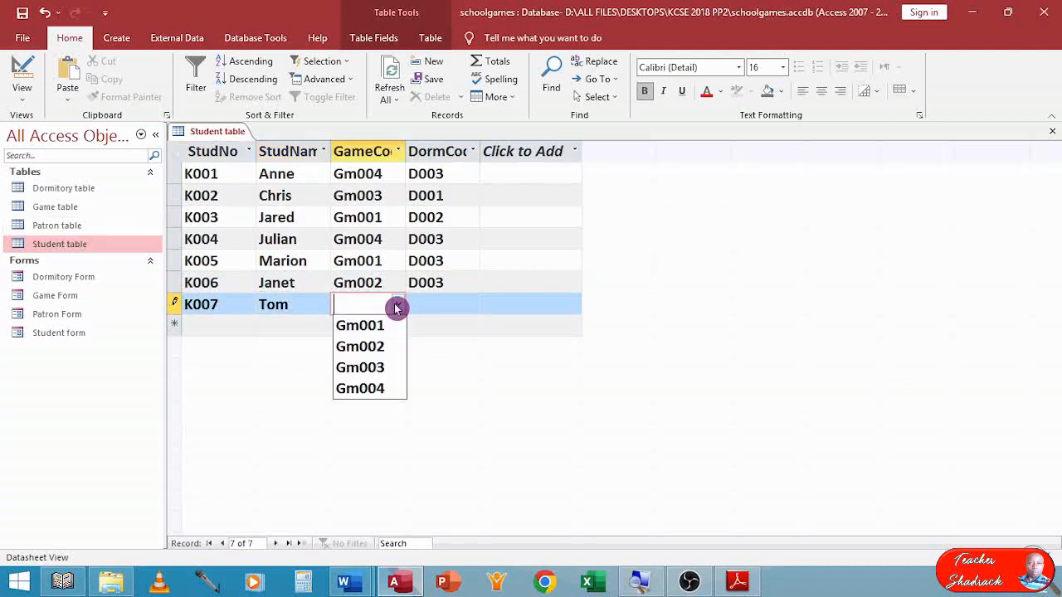
{"action": "left_click", "coordinate": [375, 347]}
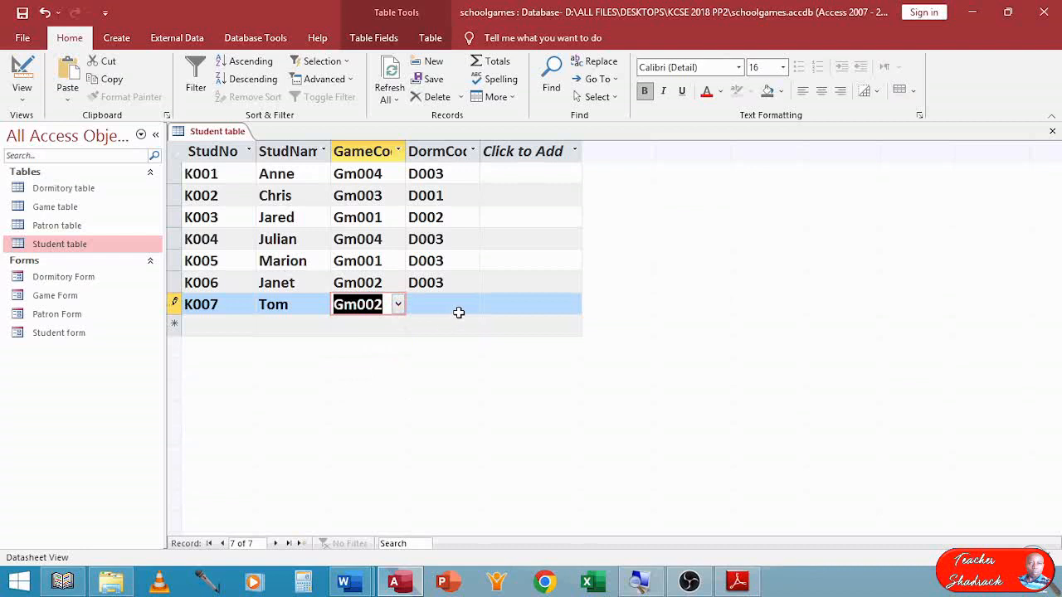
{"action": "left_click", "coordinate": [450, 308]}
{"action": "left_click", "coordinate": [473, 306]}
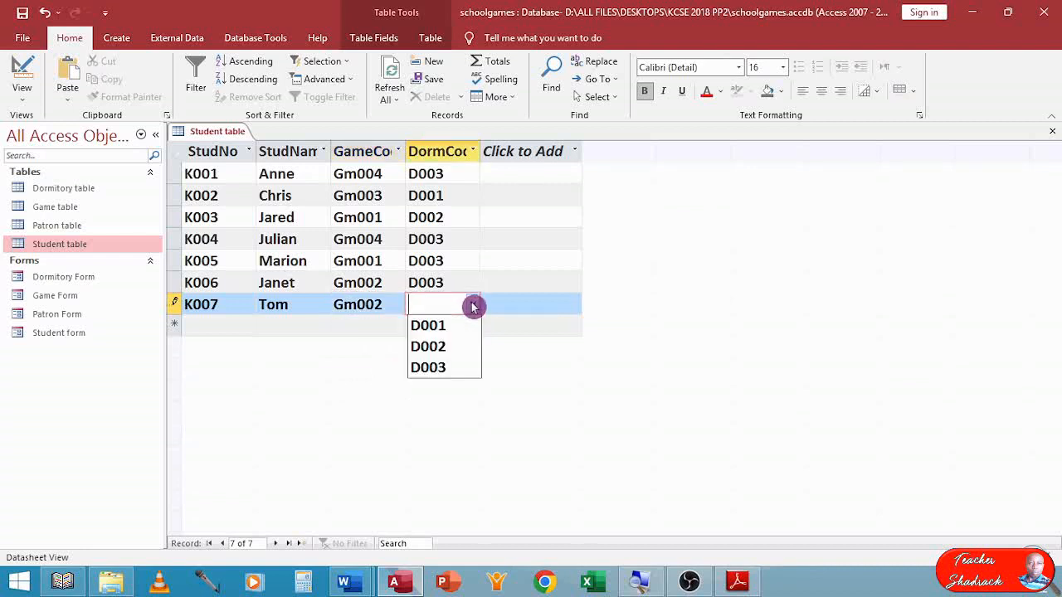
{"action": "left_click", "coordinate": [456, 346]}
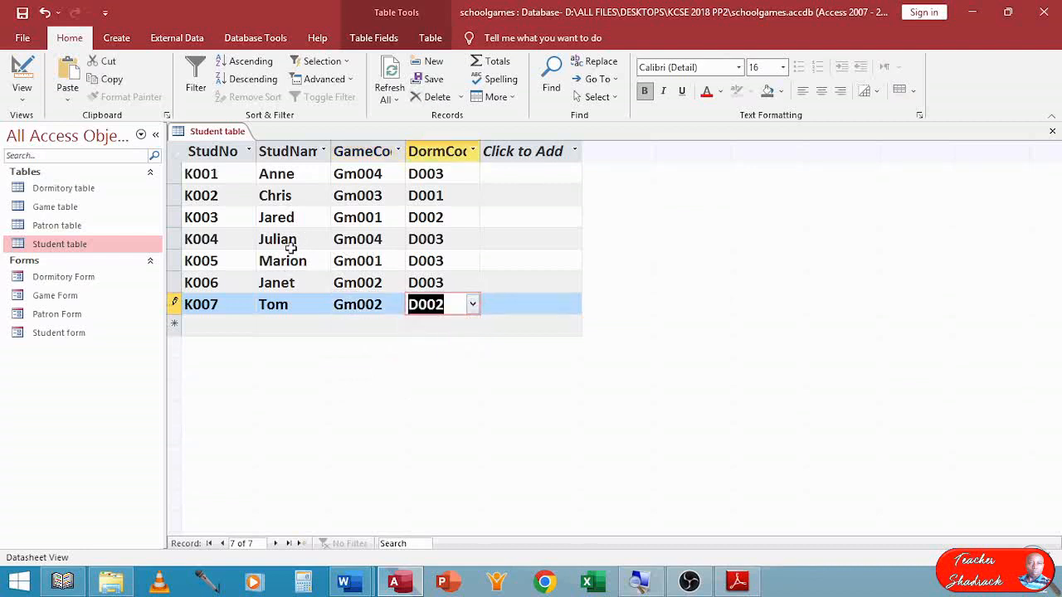
Enter the eighth Student record with number K008, the student's name, game code Gm003 and dormitory code D002, and close the table.
{"action": "left_click", "coordinate": [210, 326]}
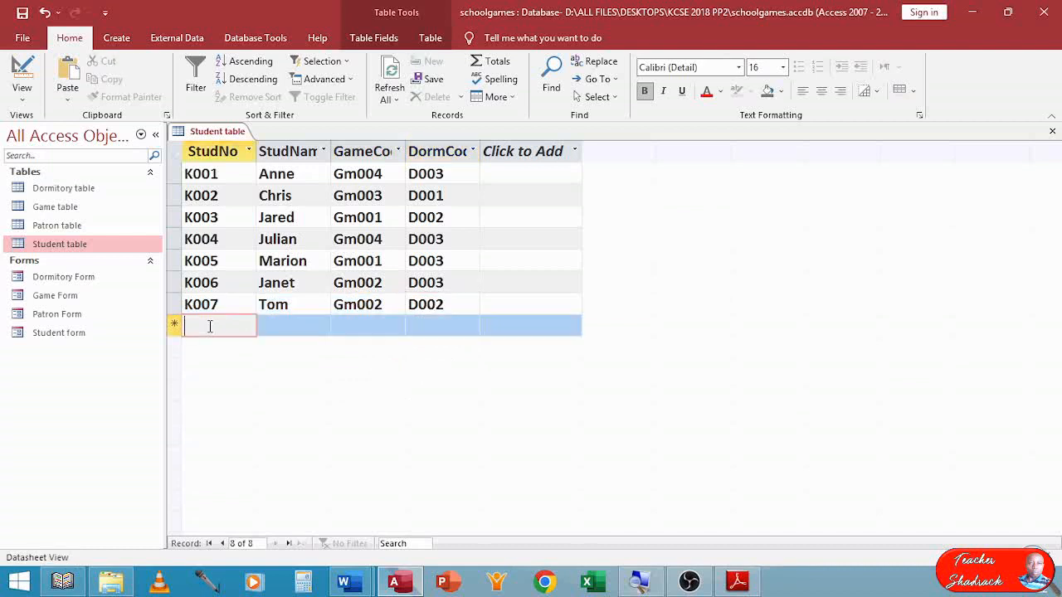
{"action": "type", "text": "K00"}
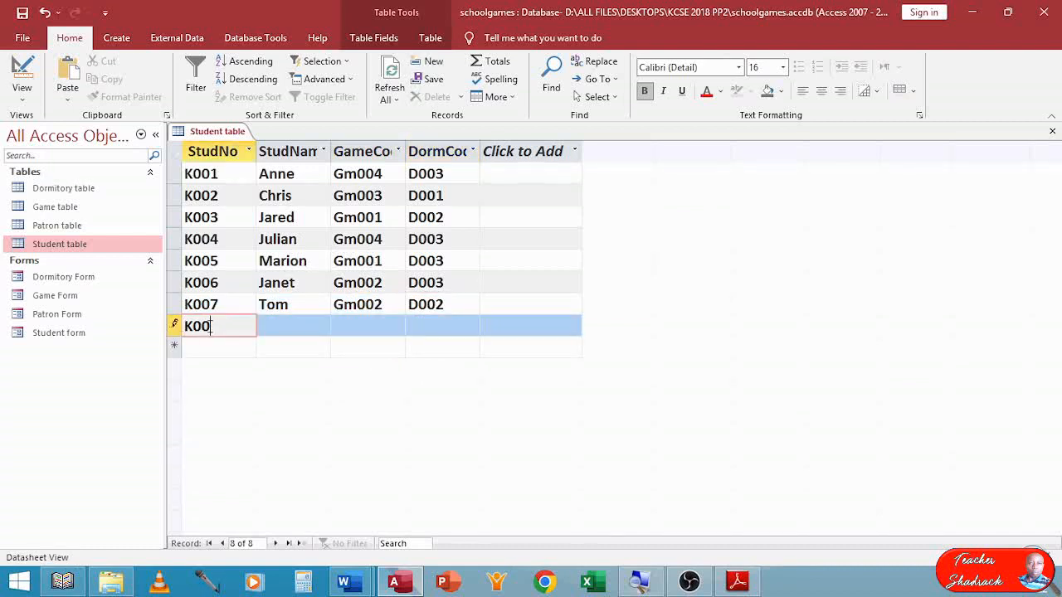
{"action": "type", "text": "8"}
{"action": "key", "text": "Tab"}
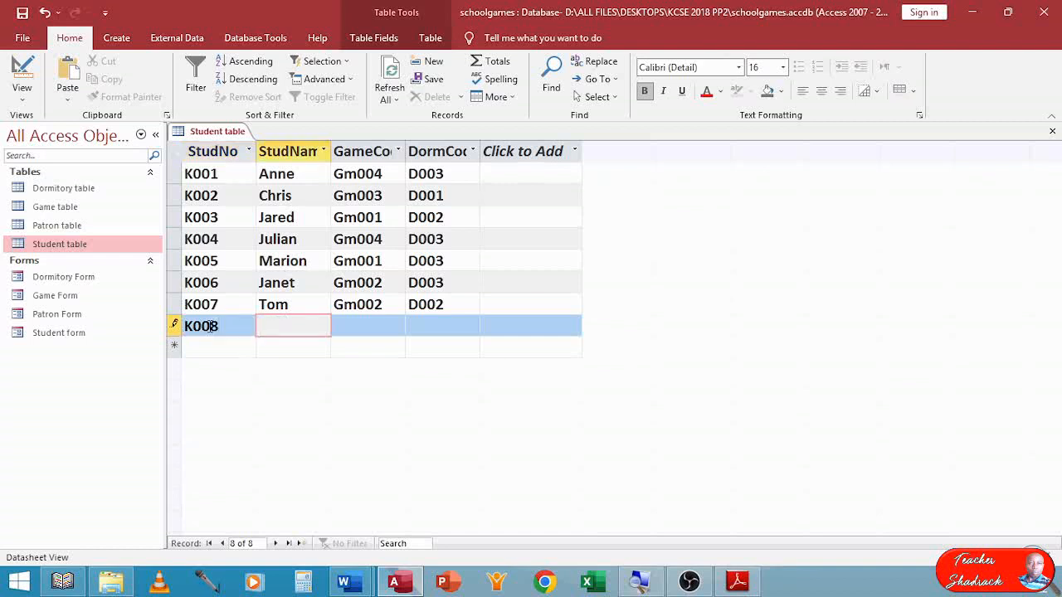
{"action": "type", "text": "Jerry"}
{"action": "key", "text": "Tab"}
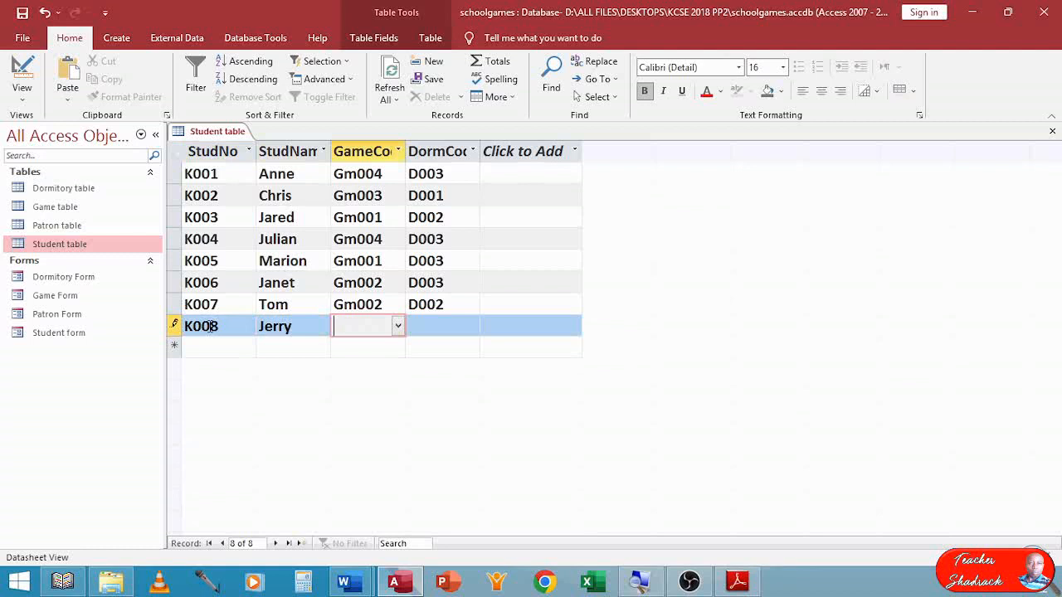
{"action": "left_click", "coordinate": [399, 326]}
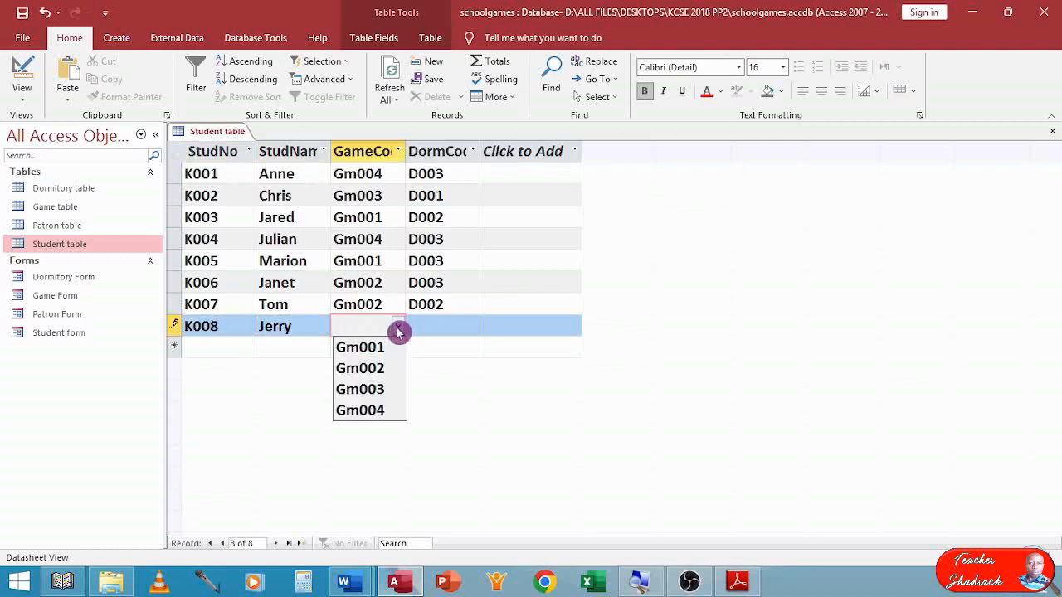
{"action": "left_click", "coordinate": [392, 390]}
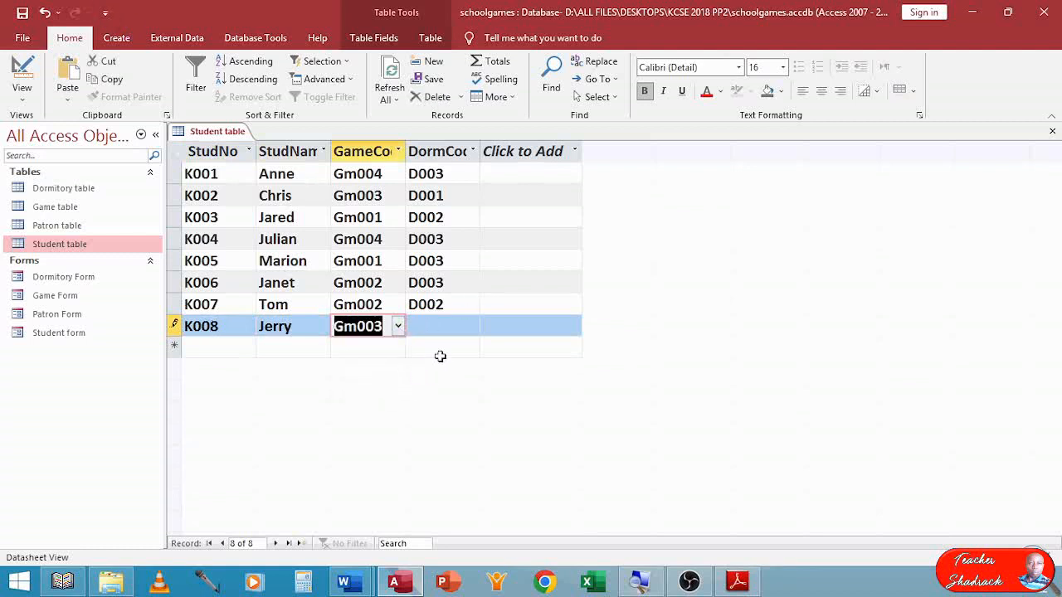
{"action": "left_click", "coordinate": [471, 326]}
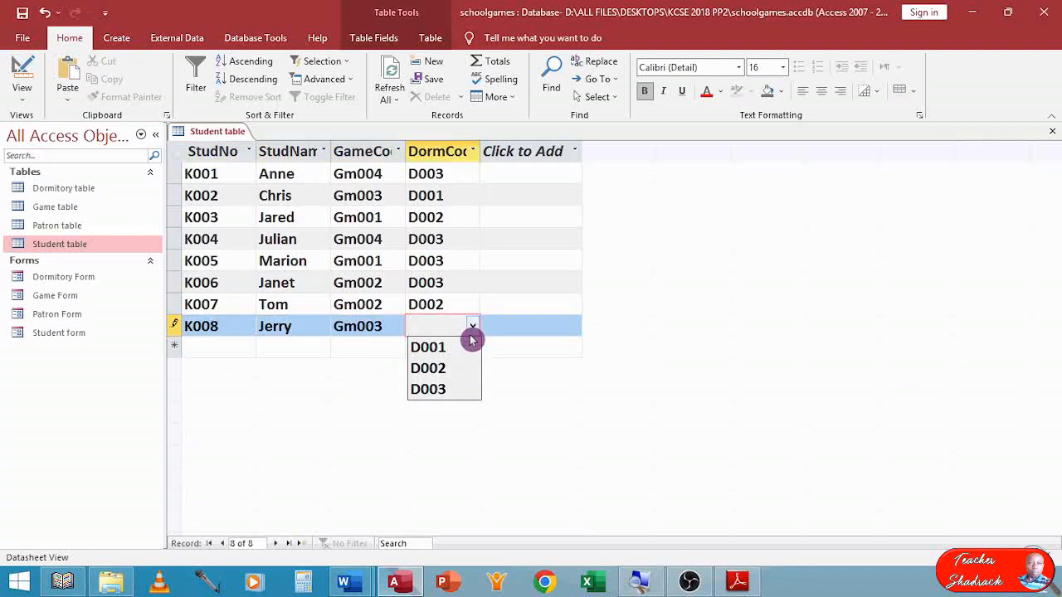
{"action": "left_click", "coordinate": [462, 370]}
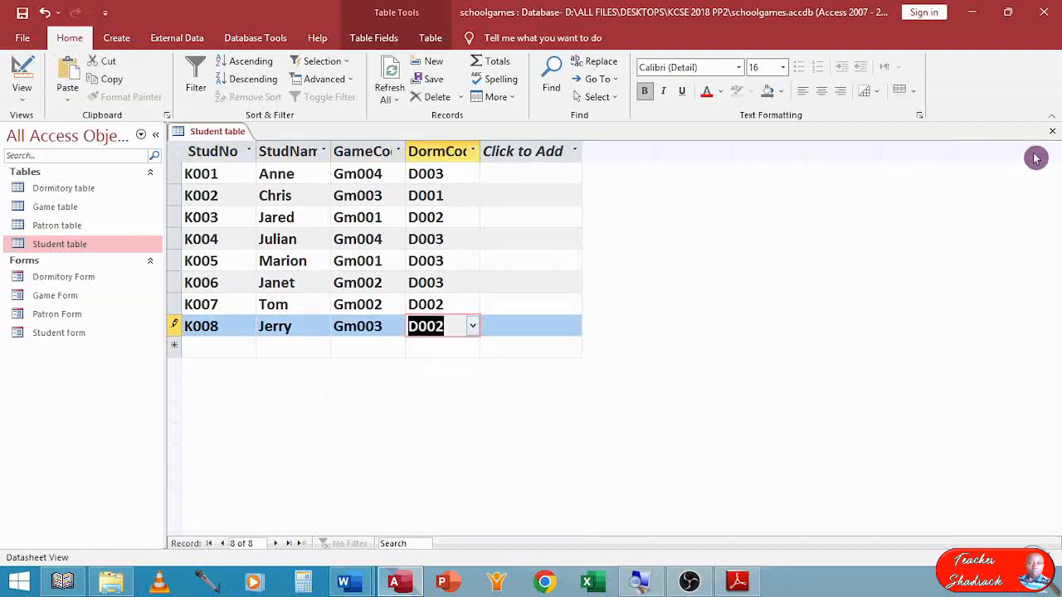
{"action": "left_click", "coordinate": [1052, 131]}
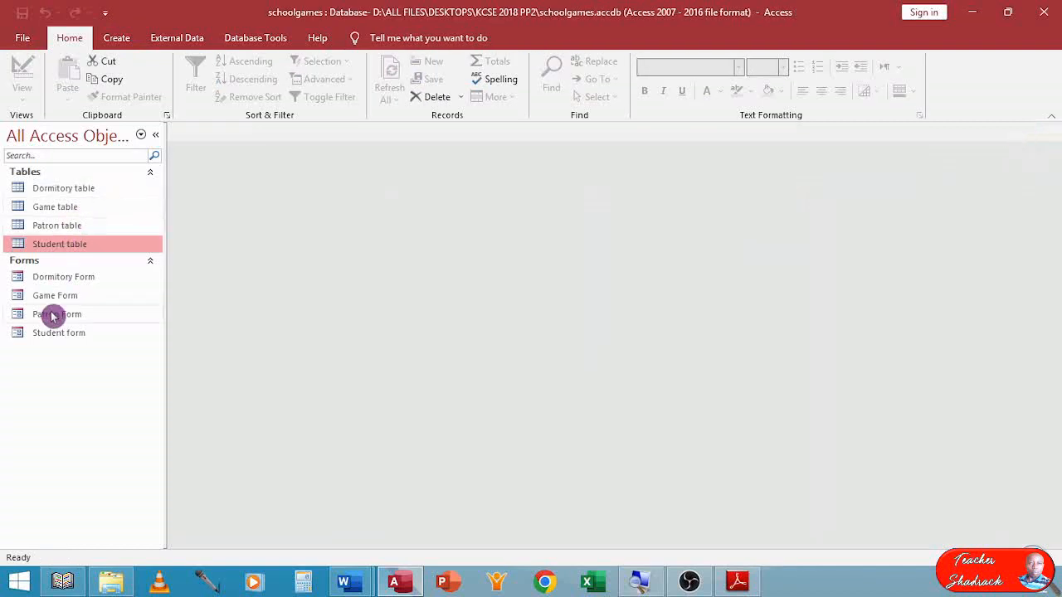
Check that the Dormitory and Game forms show the entered records, and close both forms.
{"action": "double_click", "coordinate": [64, 276]}
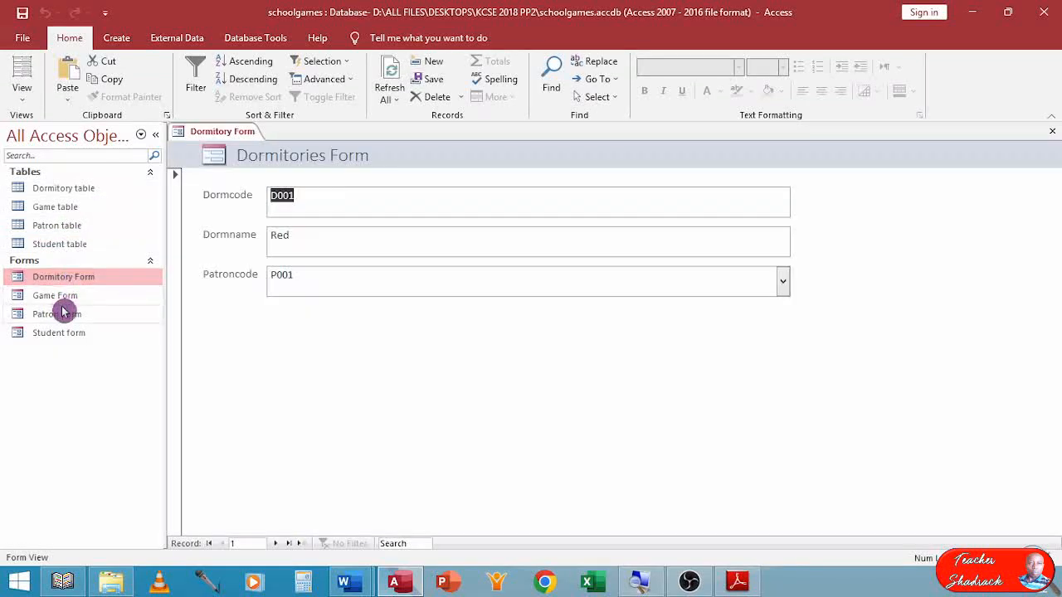
{"action": "double_click", "coordinate": [55, 295]}
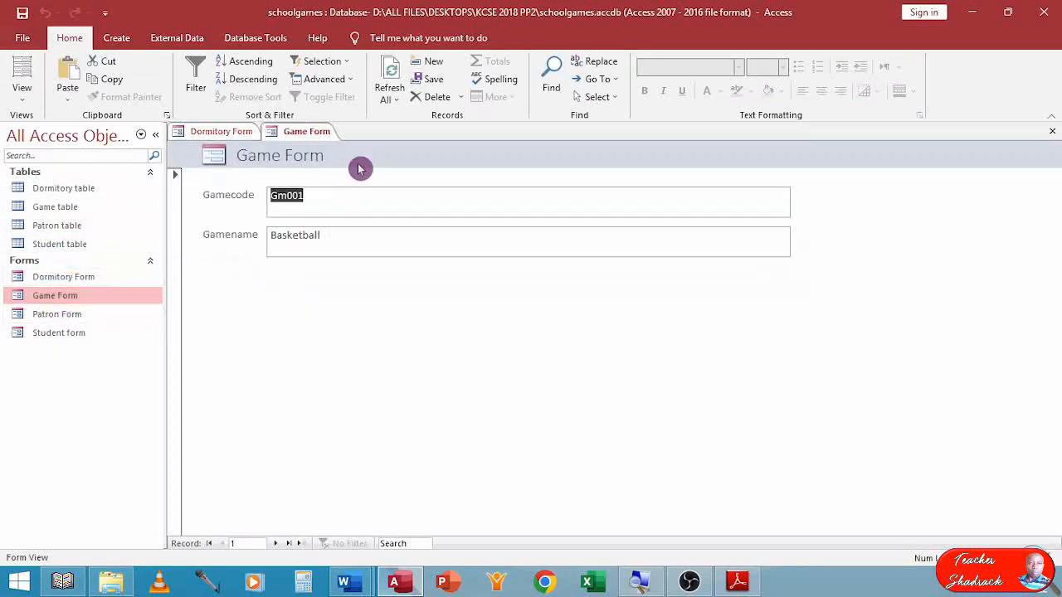
{"action": "left_click", "coordinate": [276, 545]}
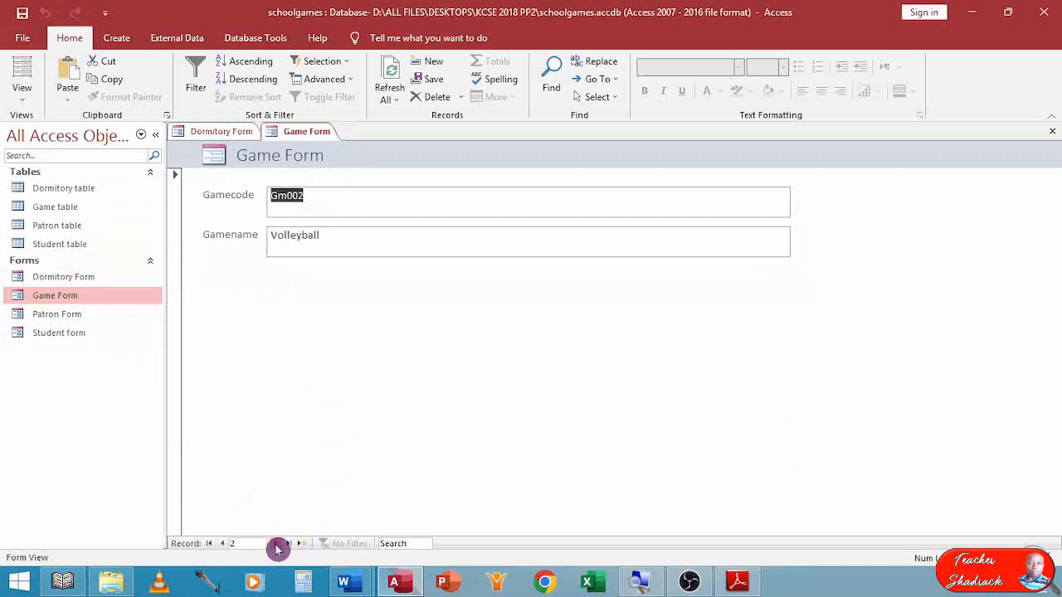
{"action": "left_click", "coordinate": [1053, 134]}
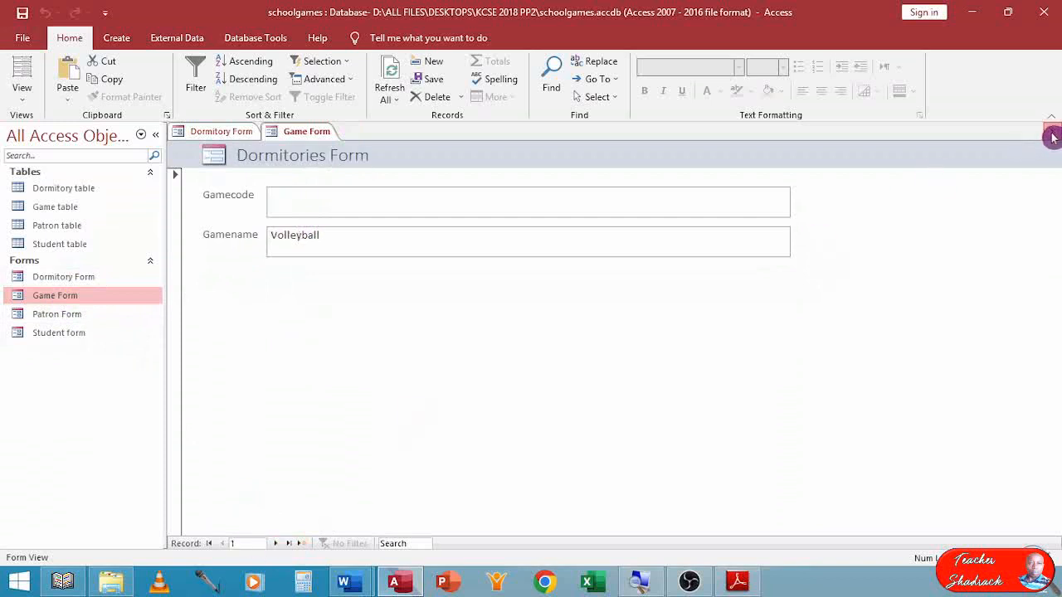
{"action": "left_click", "coordinate": [1052, 131]}
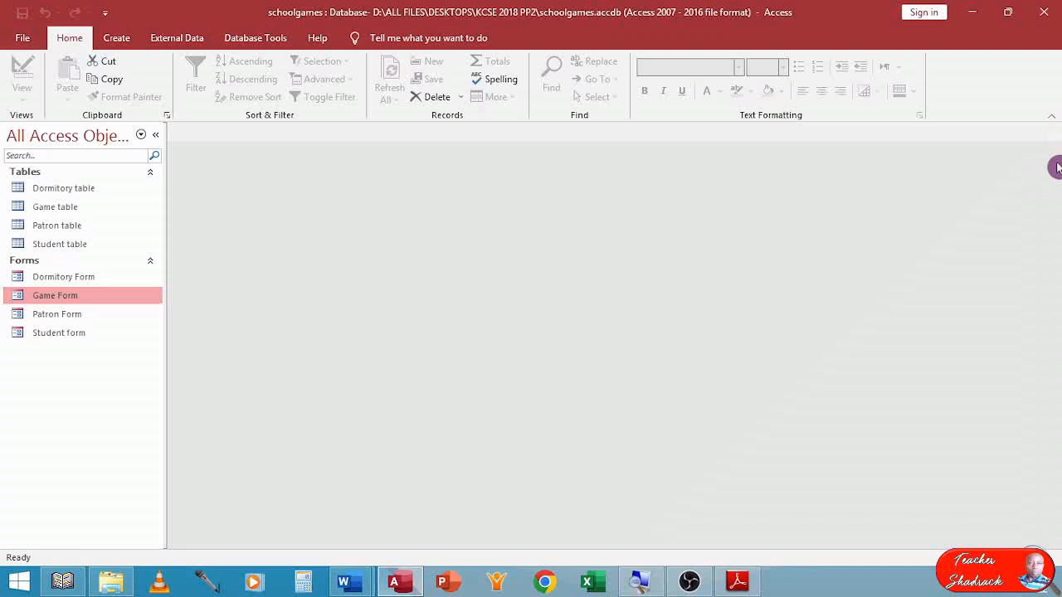
Switch to the exam paper in Adobe Reader and read part (c) on the queries to create.
{"action": "left_click", "coordinate": [739, 584]}
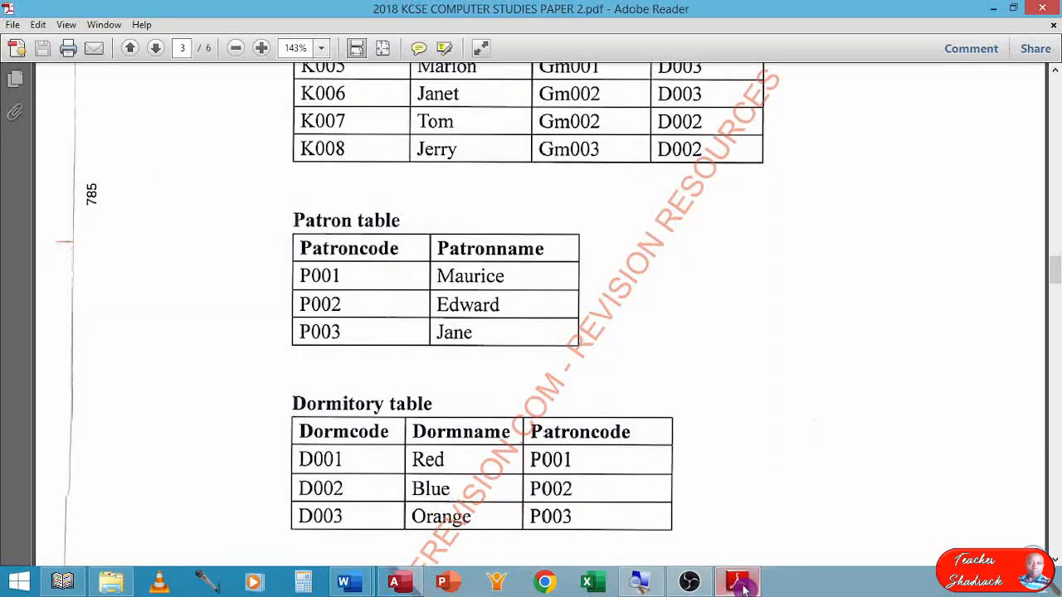
{"action": "scroll", "coordinate": [666, 491], "scroll_direction": "down", "scroll_amount": 5}
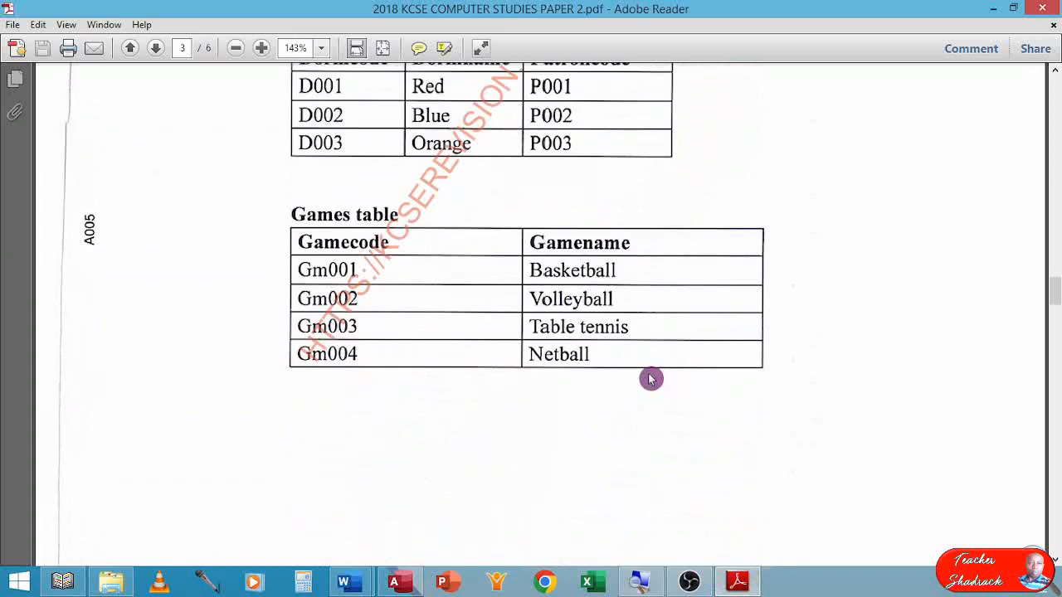
{"action": "scroll", "coordinate": [652, 380], "scroll_direction": "down", "scroll_amount": 3}
{"action": "scroll", "coordinate": [651, 377], "scroll_direction": "down", "scroll_amount": 3}
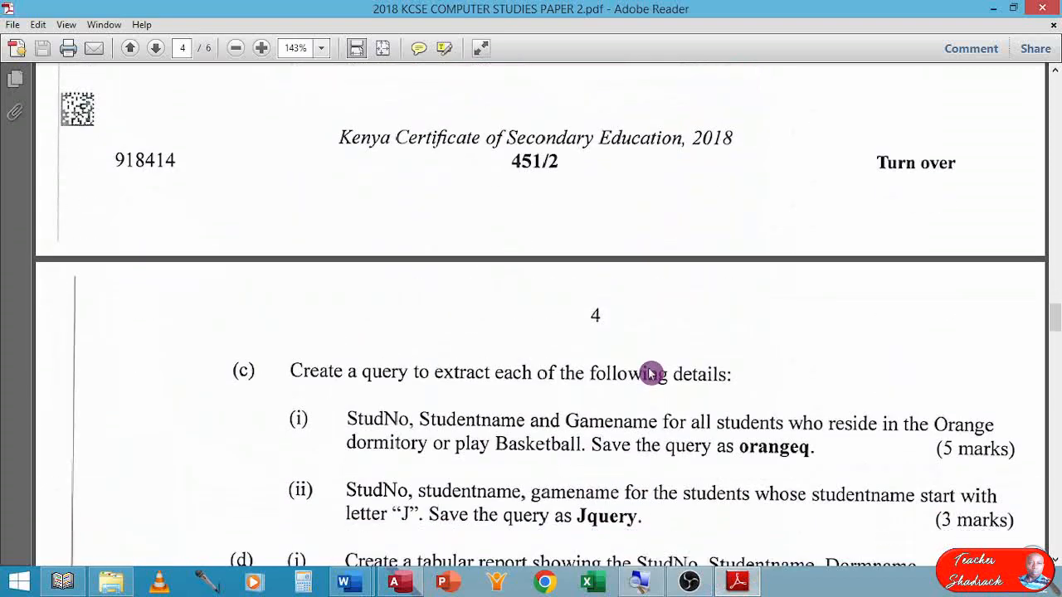
{"action": "scroll", "coordinate": [651, 373], "scroll_direction": "down", "scroll_amount": 2}
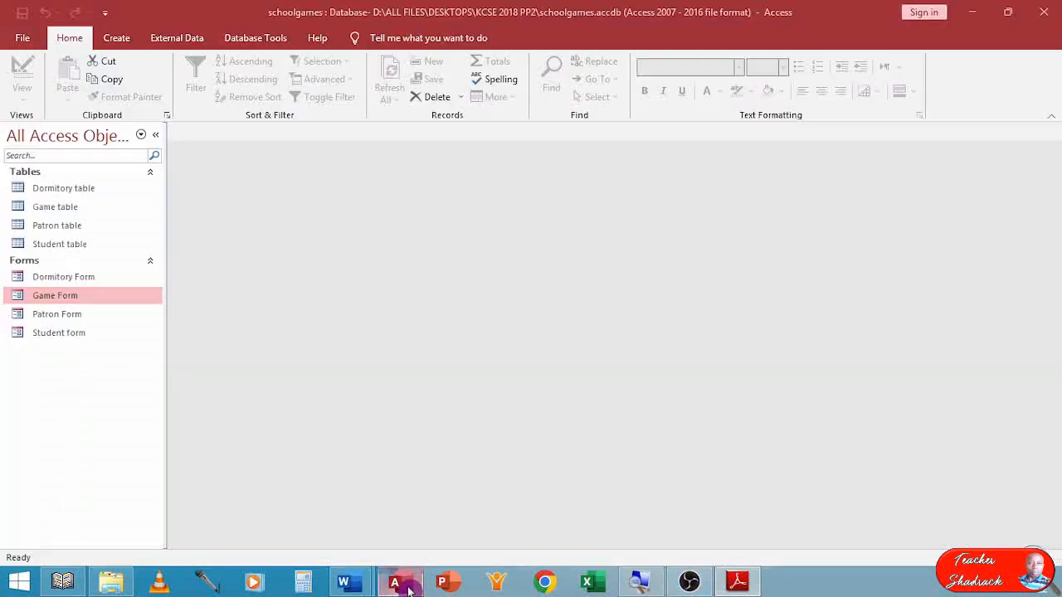
Switch to the schoolgames database in Access and start a new query with the Simple Query Wizard.
{"action": "left_click", "coordinate": [400, 582]}
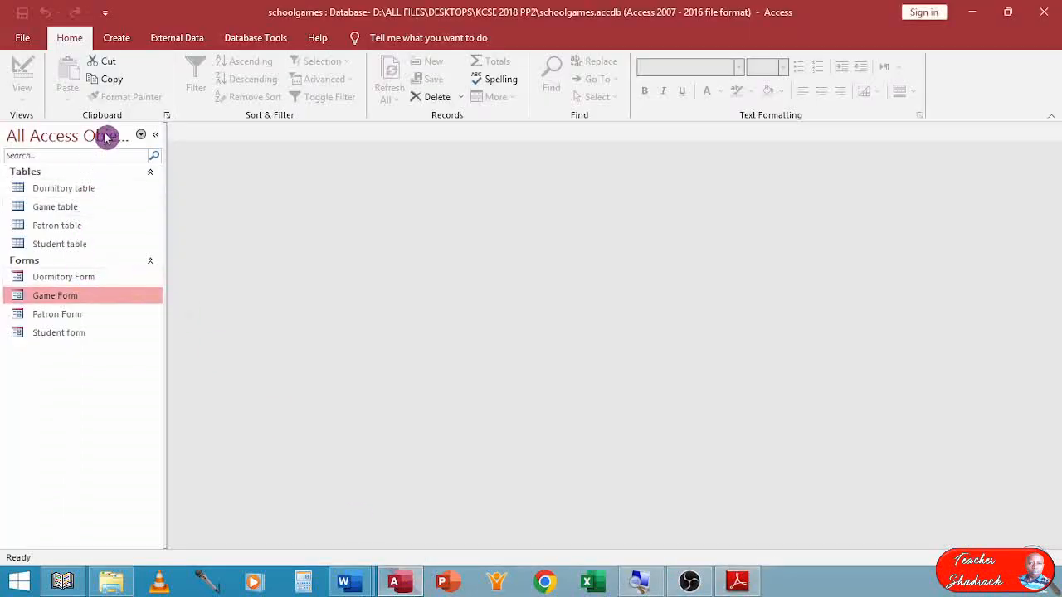
{"action": "left_click", "coordinate": [116, 37]}
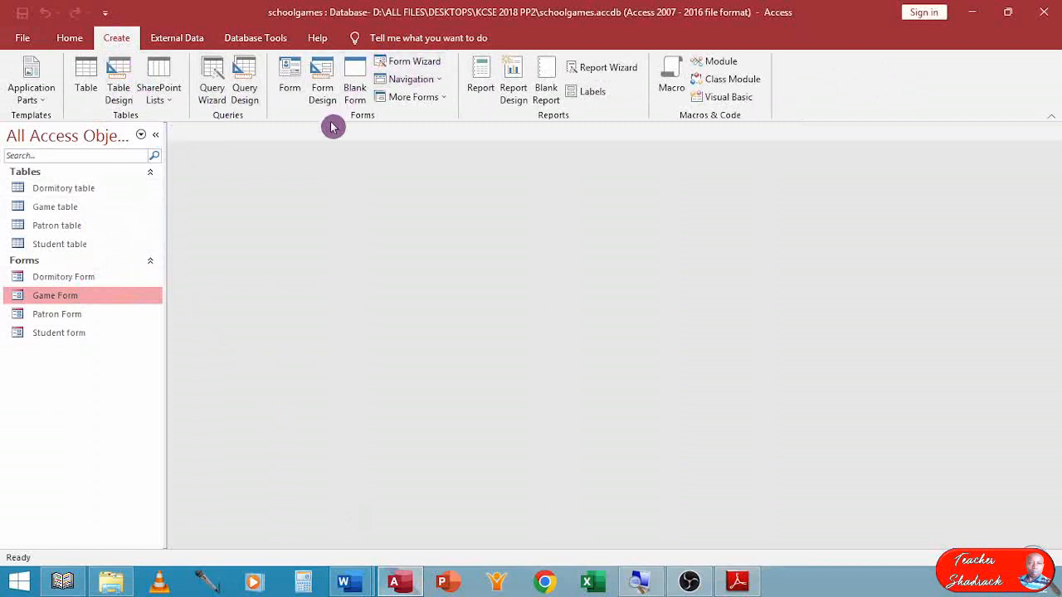
{"action": "left_click", "coordinate": [210, 79]}
{"action": "left_click", "coordinate": [594, 371]}
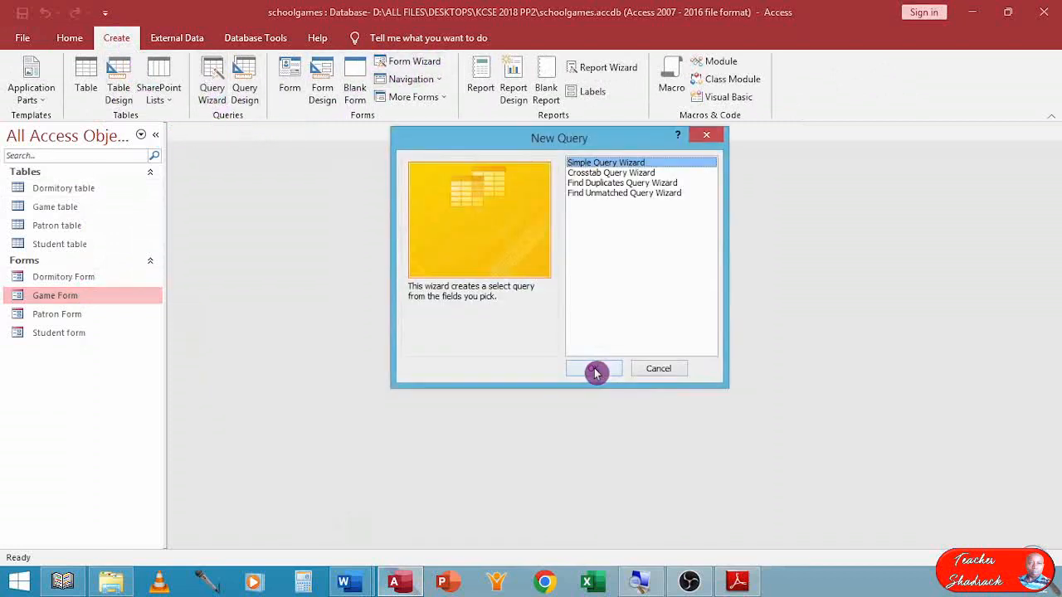
{"action": "double_click", "coordinate": [605, 163]}
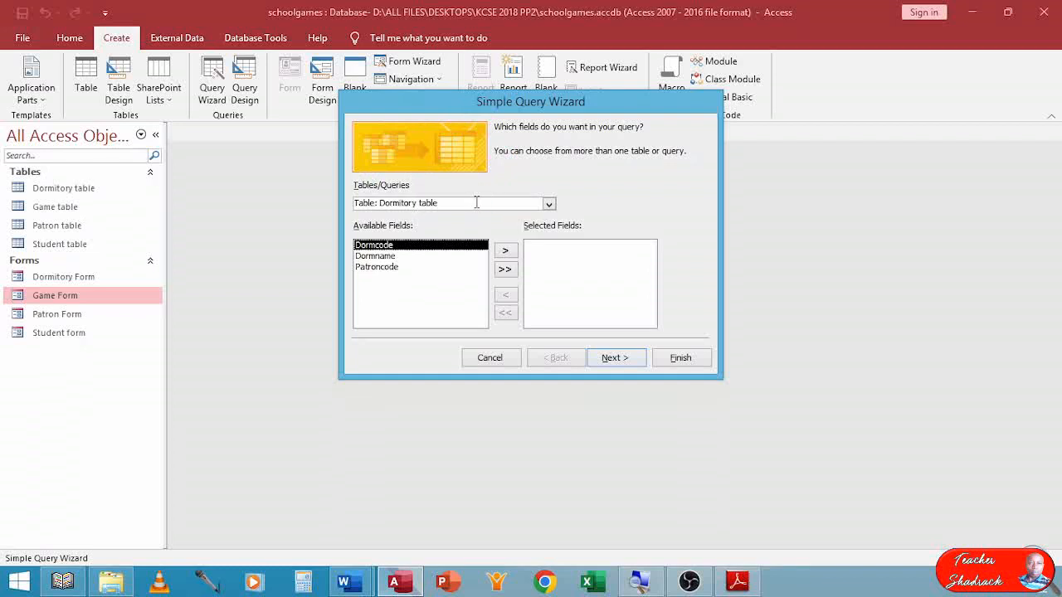
Add the StudNo and StudName fields from the Student table to the query.
{"action": "left_click", "coordinate": [551, 205]}
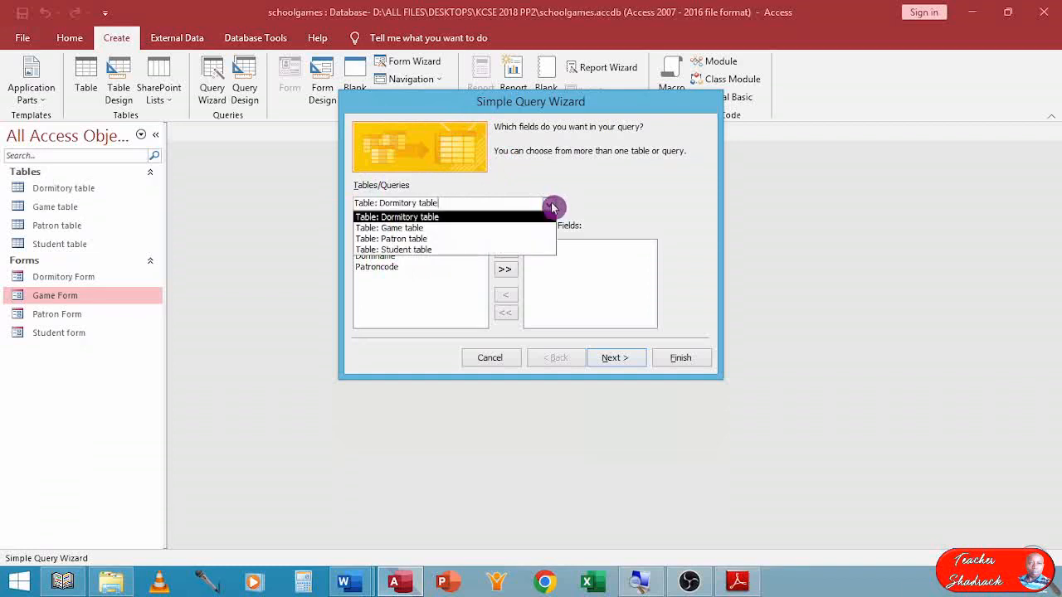
{"action": "left_click", "coordinate": [421, 249]}
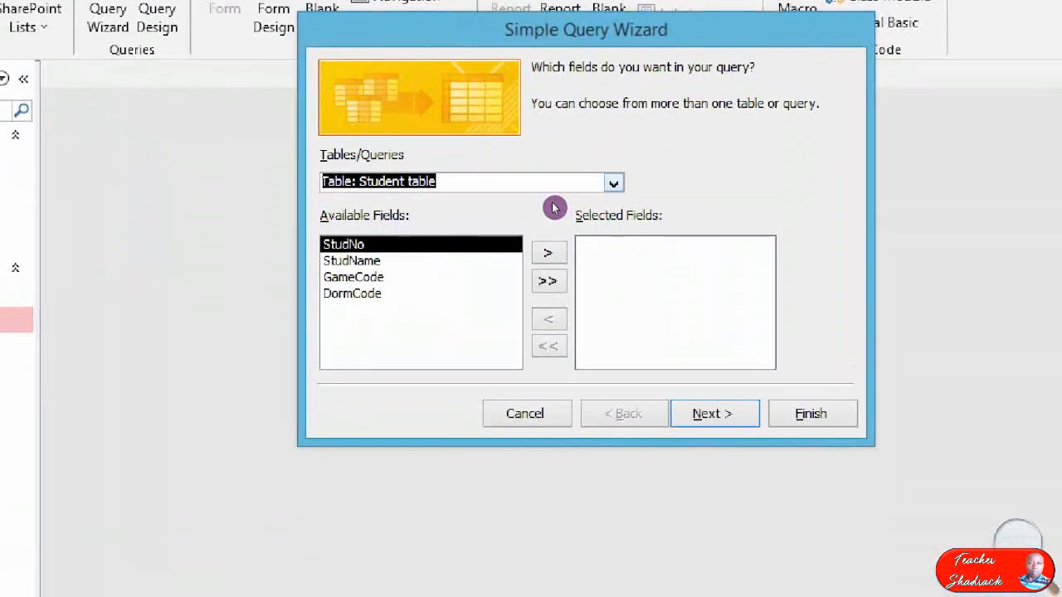
{"action": "left_click", "coordinate": [613, 182]}
{"action": "left_click", "coordinate": [427, 252]}
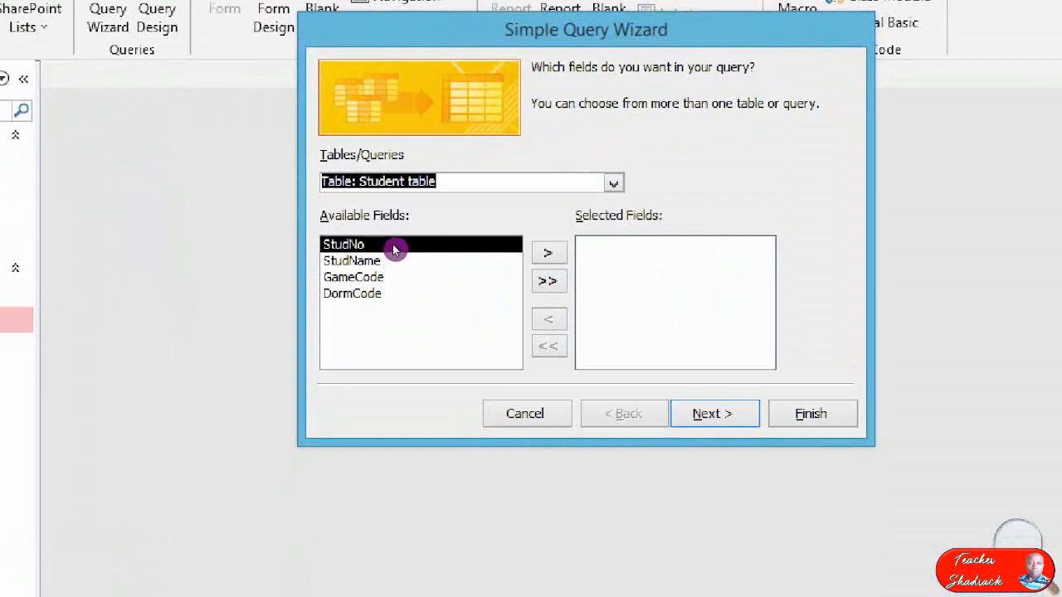
{"action": "double_click", "coordinate": [395, 245]}
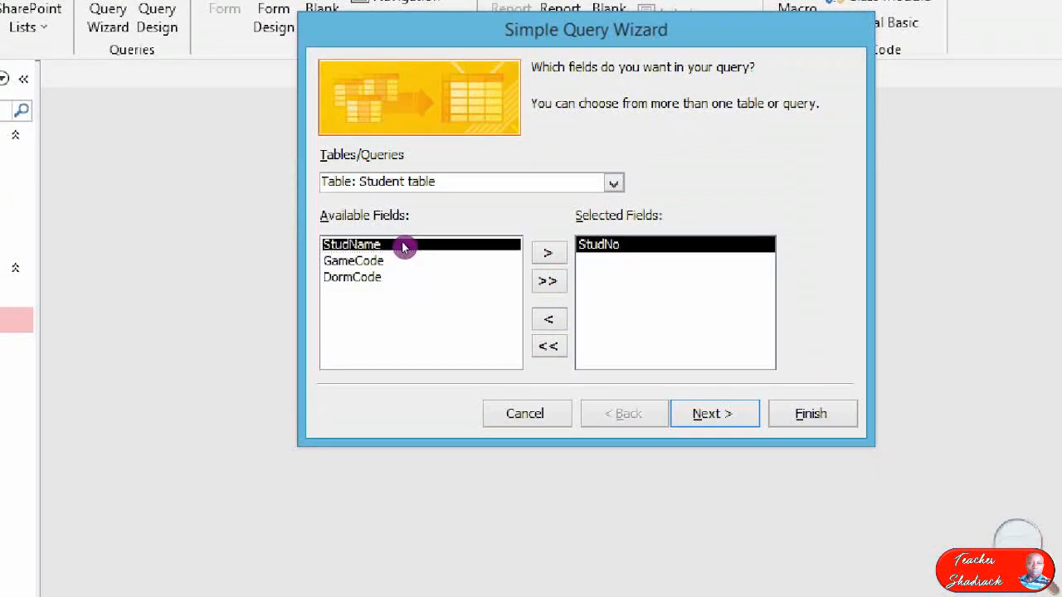
{"action": "double_click", "coordinate": [404, 244]}
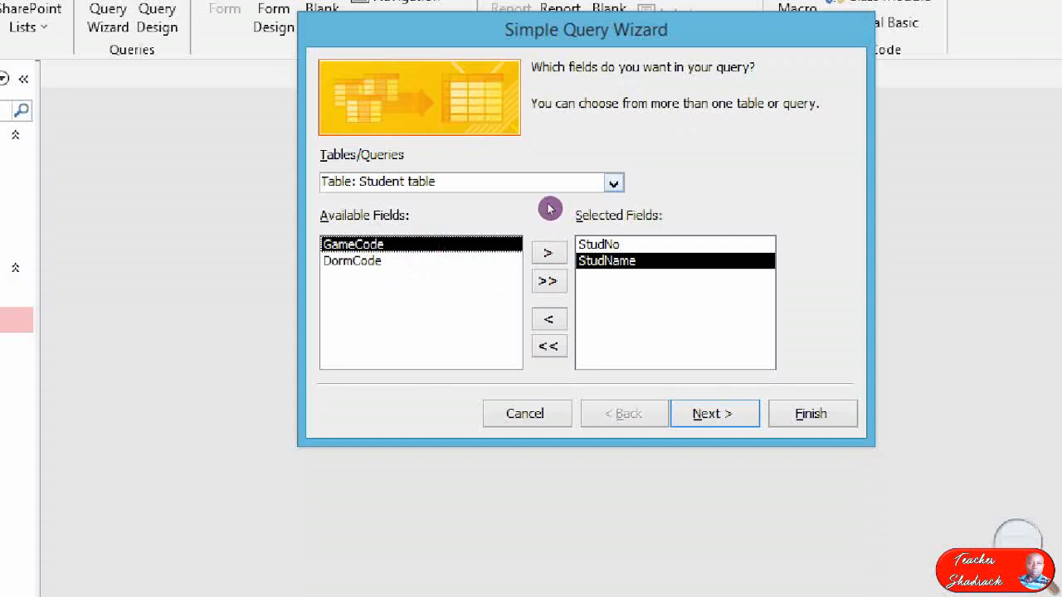
Add Gamename from the Game table and Dormname from the Dormitory table to the query's fields.
{"action": "left_click", "coordinate": [613, 184]}
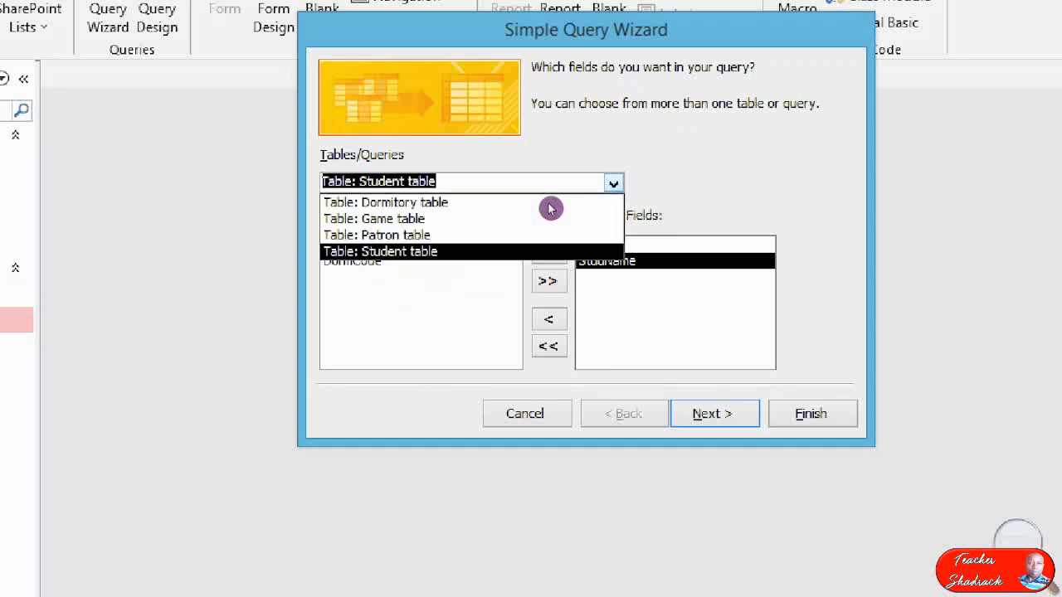
{"action": "left_click", "coordinate": [497, 232]}
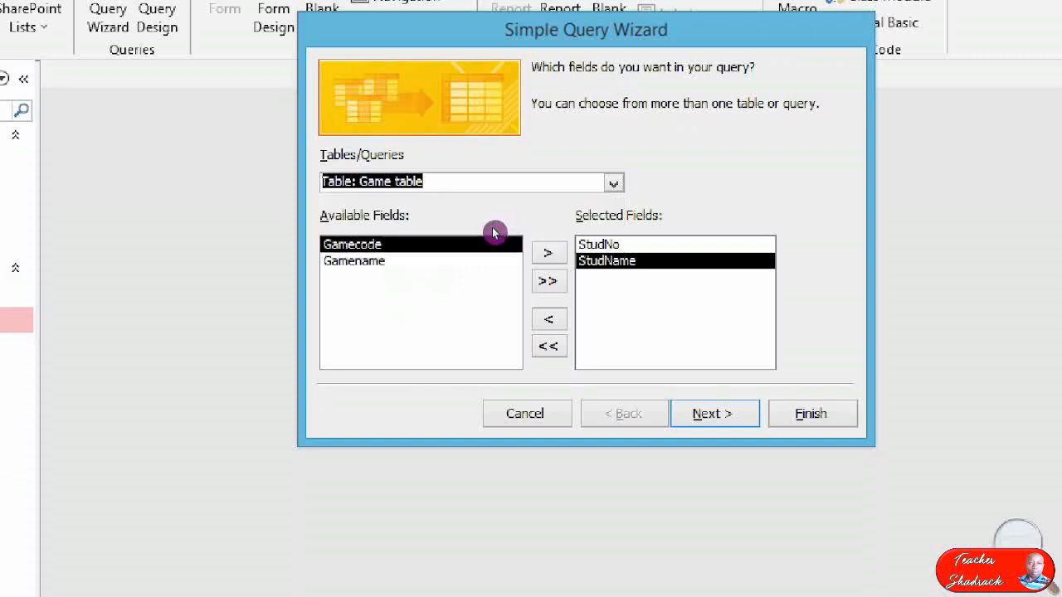
{"action": "double_click", "coordinate": [383, 261]}
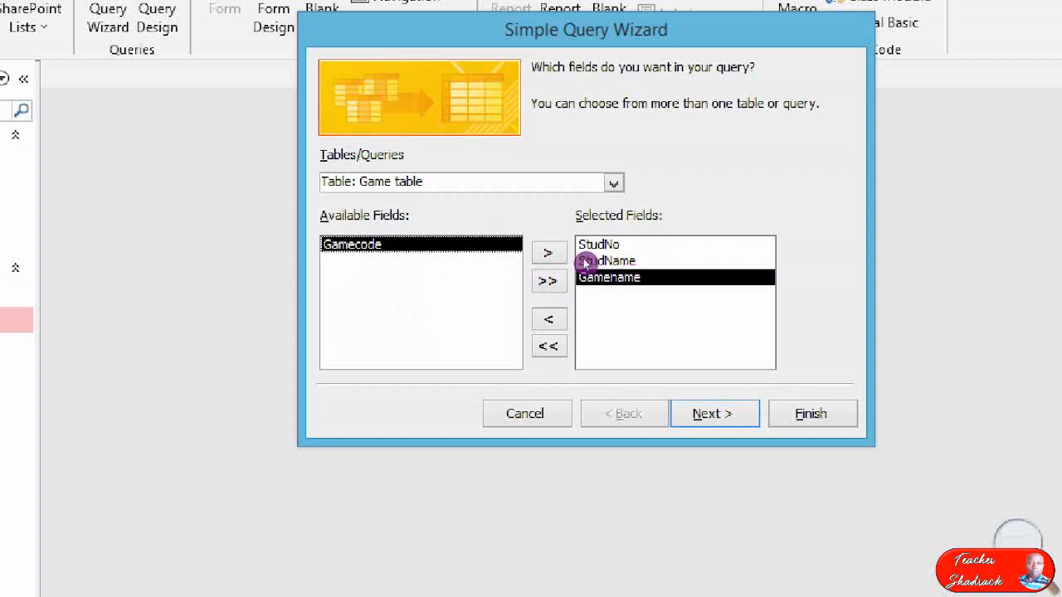
{"action": "left_click", "coordinate": [554, 190]}
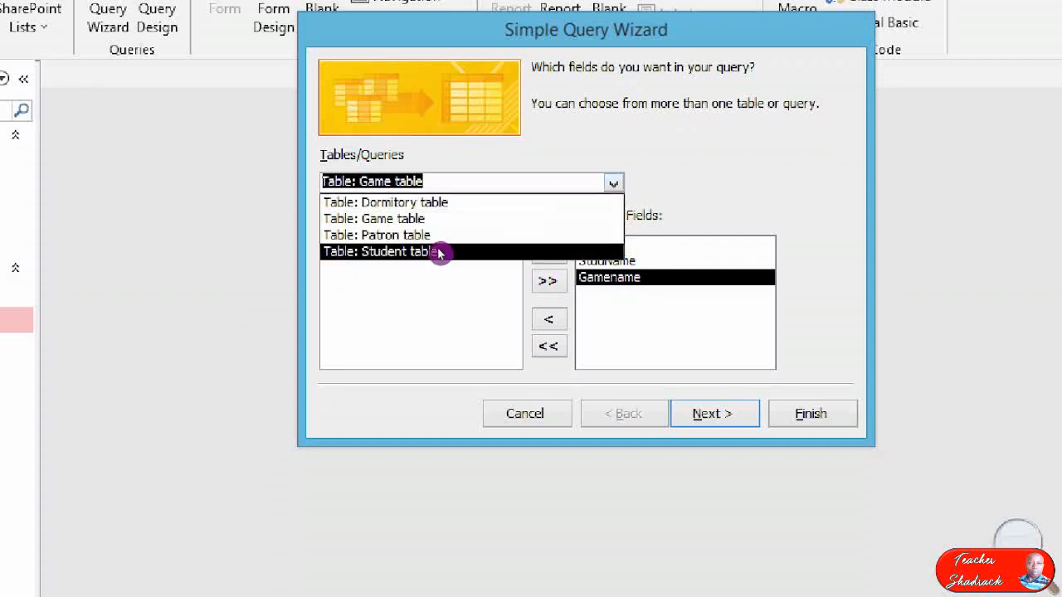
{"action": "left_click", "coordinate": [423, 203]}
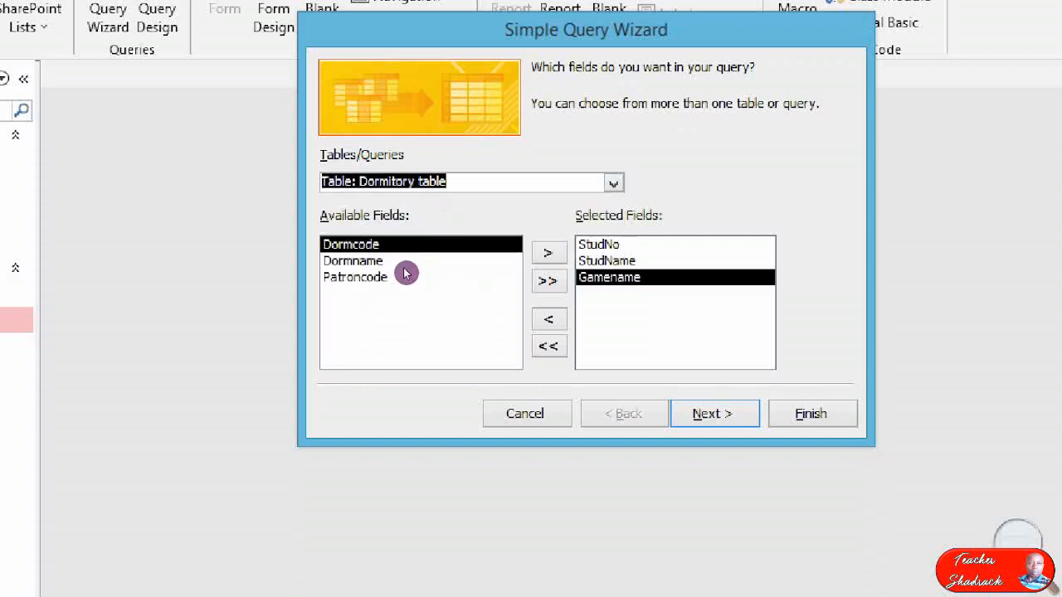
{"action": "double_click", "coordinate": [402, 261]}
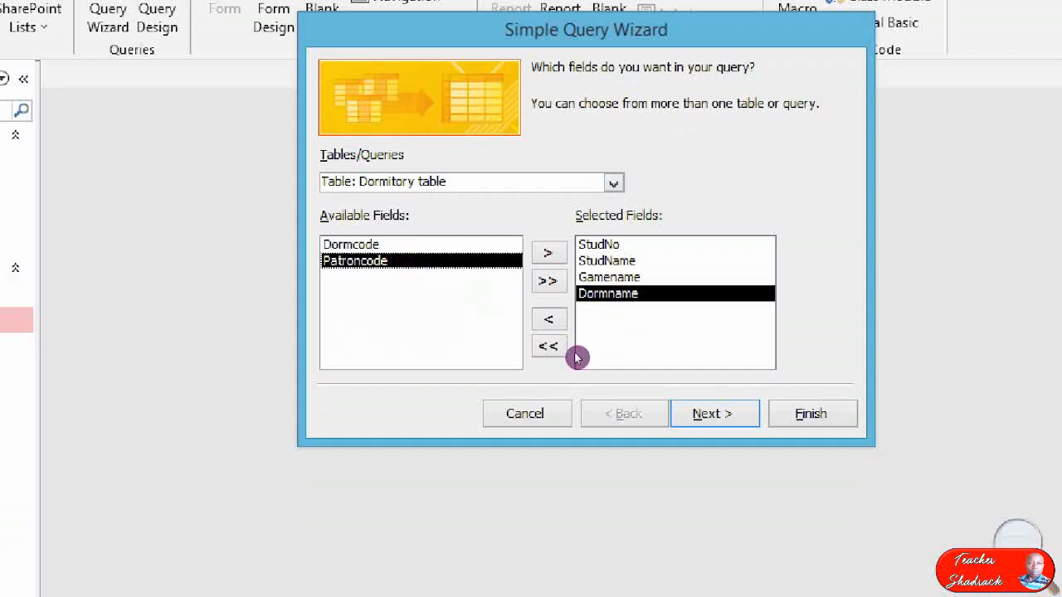
Title the query orangeq and finish the wizard with the option to modify the query design.
{"action": "key", "text": "Return"}
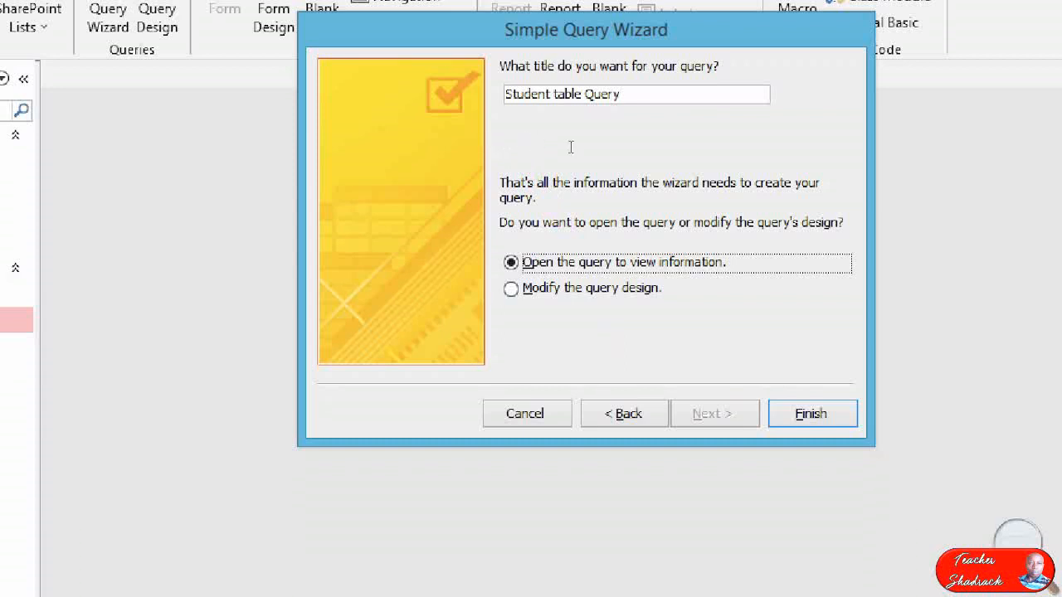
{"action": "left_click_drag", "start_coordinate": [564, 149], "coordinate": [465, 141]}
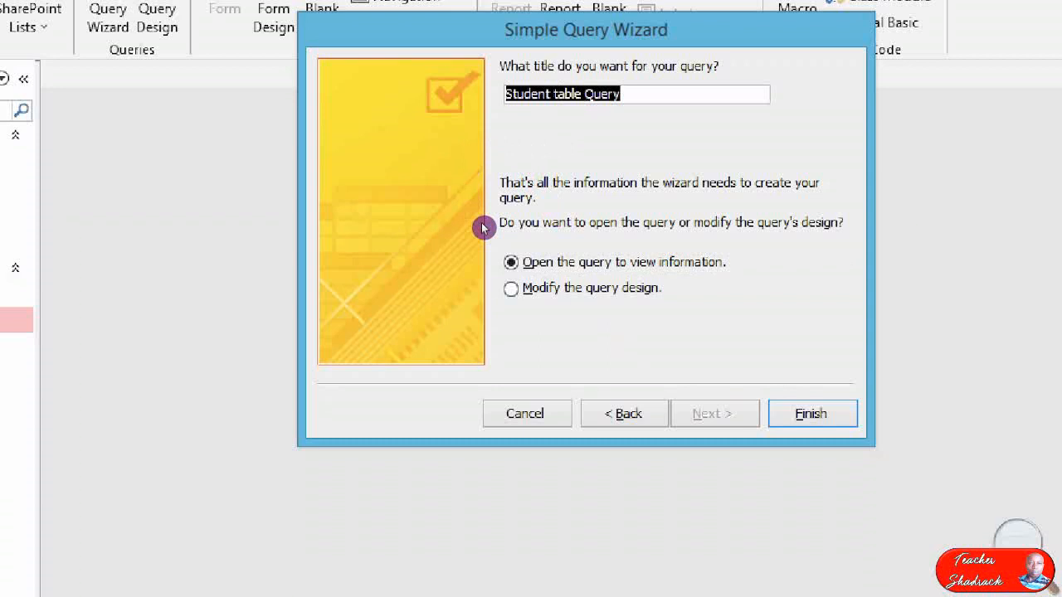
{"action": "type", "text": "orangeq"}
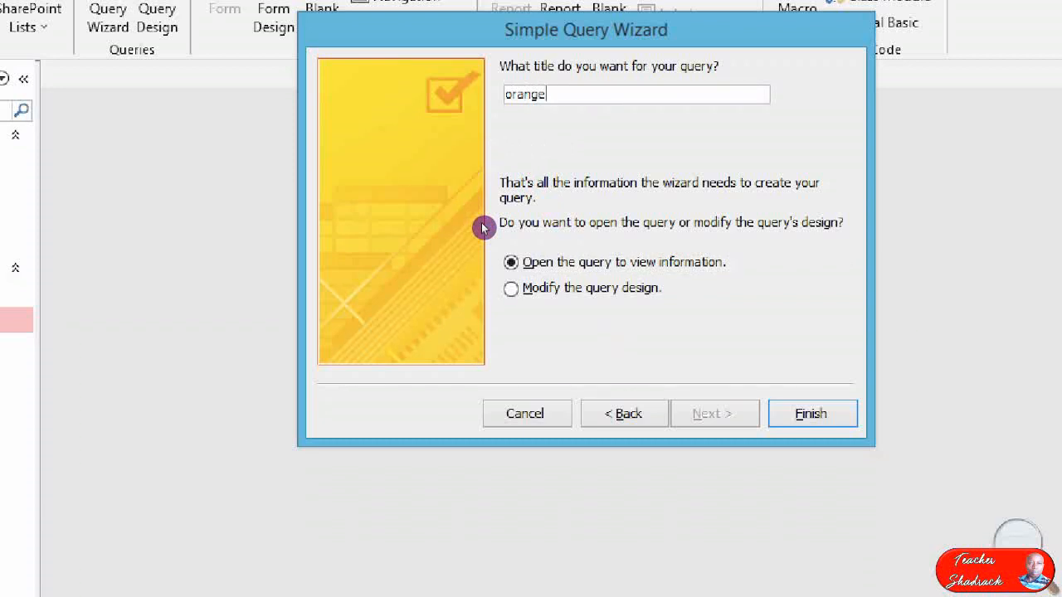
{"action": "left_click", "coordinate": [497, 282]}
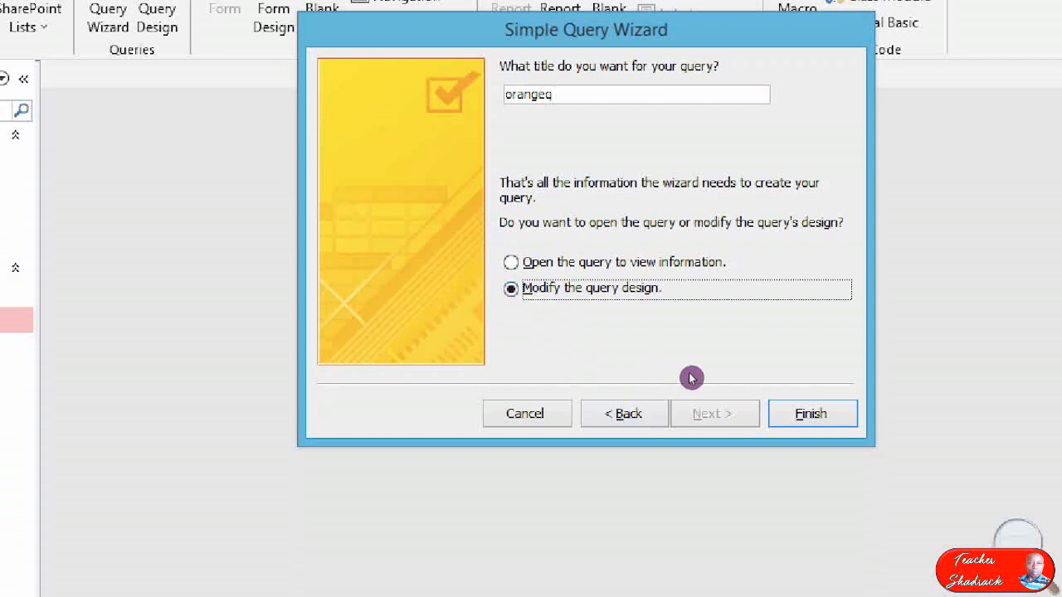
{"action": "key", "text": "Return"}
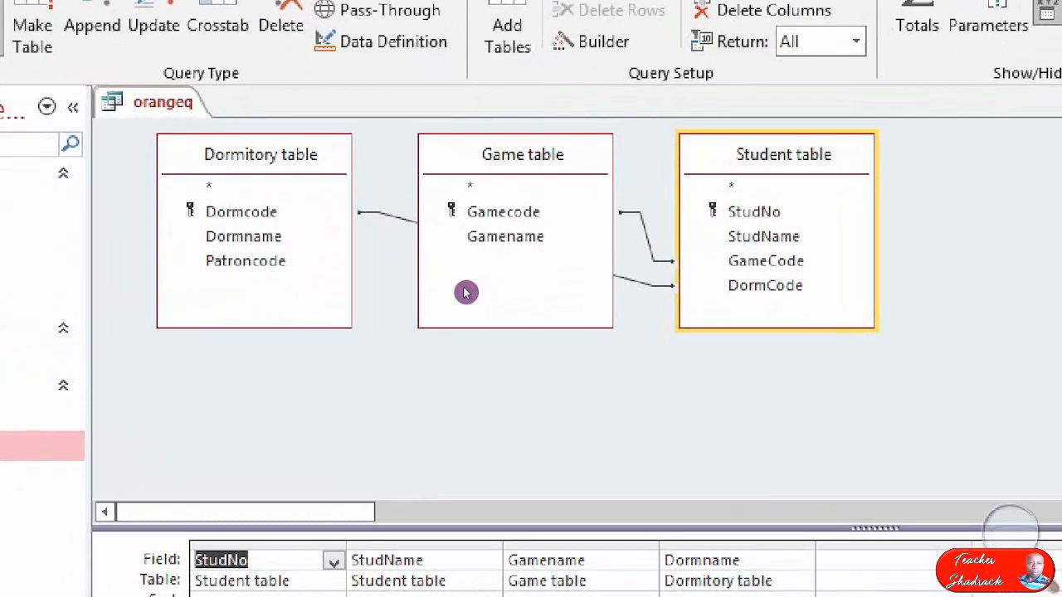
Preview the records of orangeq without any criteria and return to its design.
{"action": "left_click_drag", "start_coordinate": [446, 375], "coordinate": [467, 273]}
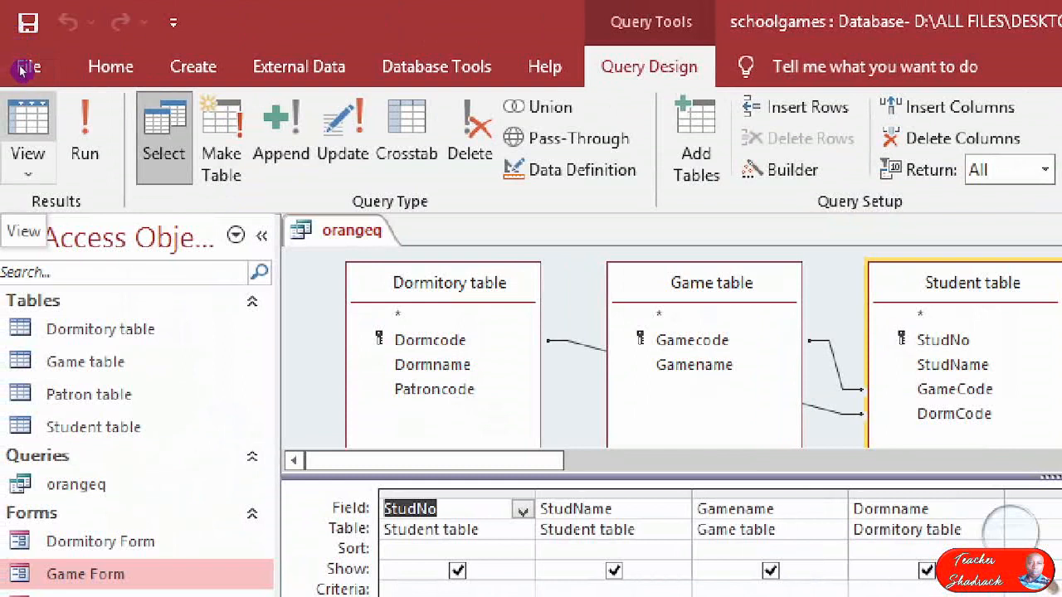
{"action": "left_click", "coordinate": [27, 124]}
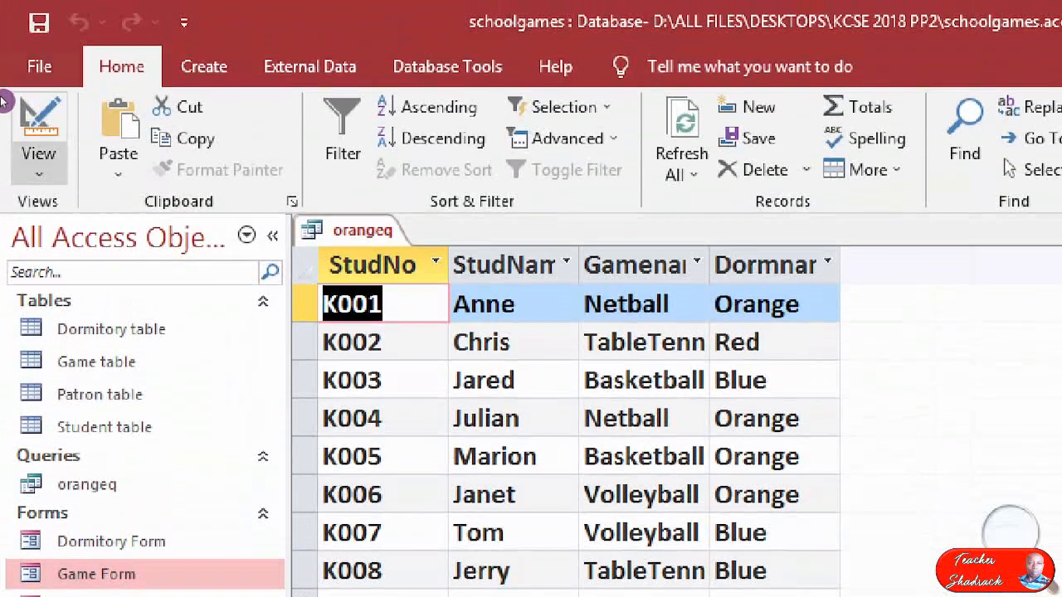
{"action": "left_click", "coordinate": [32, 116]}
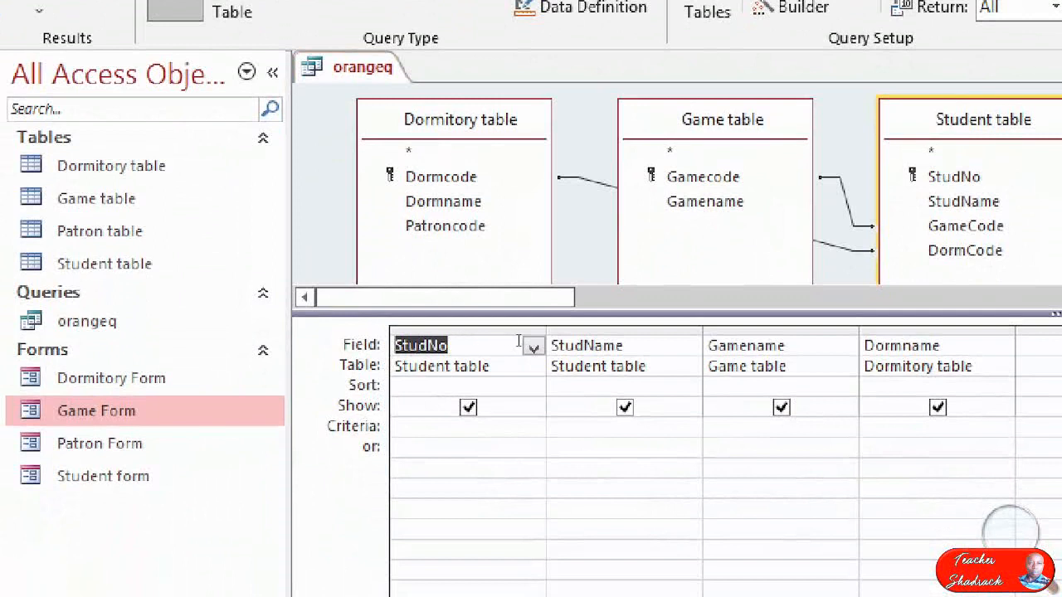
Enter Orange as the criterion for the Dormname field.
{"action": "left_click", "coordinate": [514, 275]}
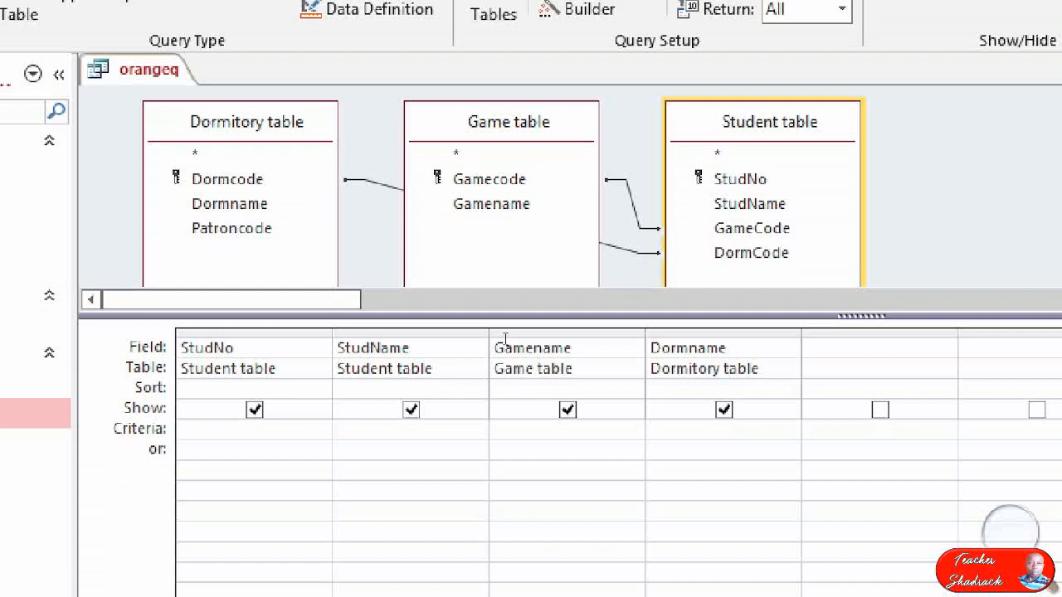
{"action": "type", "text": "Orange"}
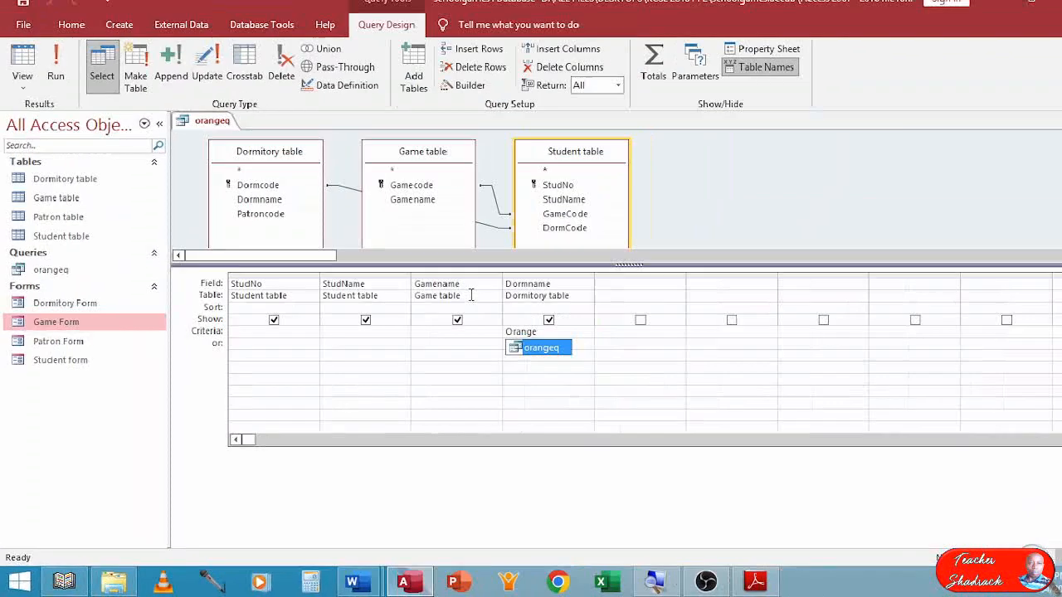
Reread the conditions of part (c)(i) on the exam paper in Adobe Reader and switch back to Access.
{"action": "left_click", "coordinate": [738, 581]}
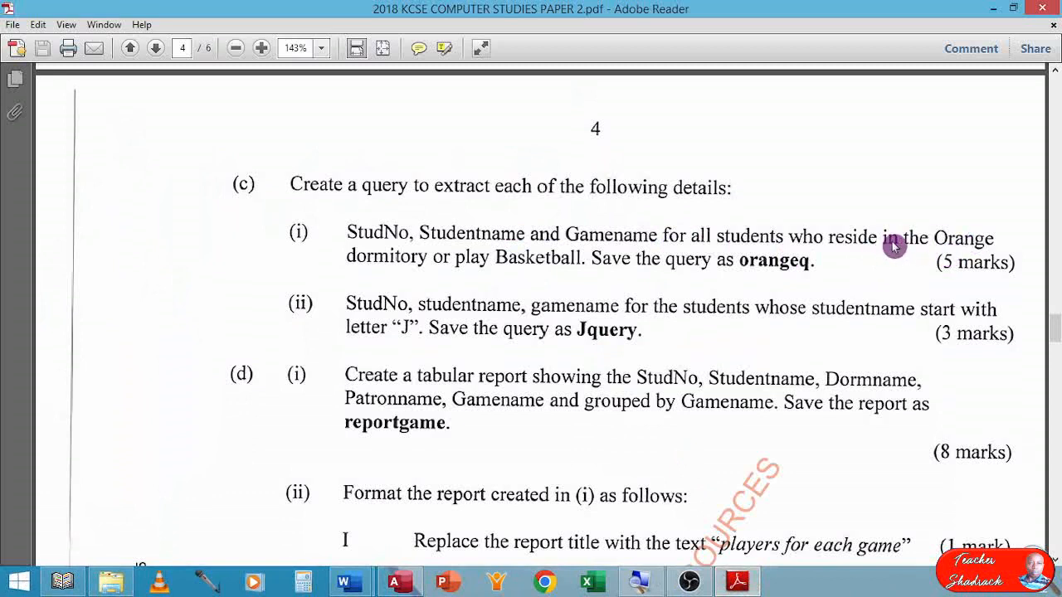
{"action": "left_click", "coordinate": [445, 47]}
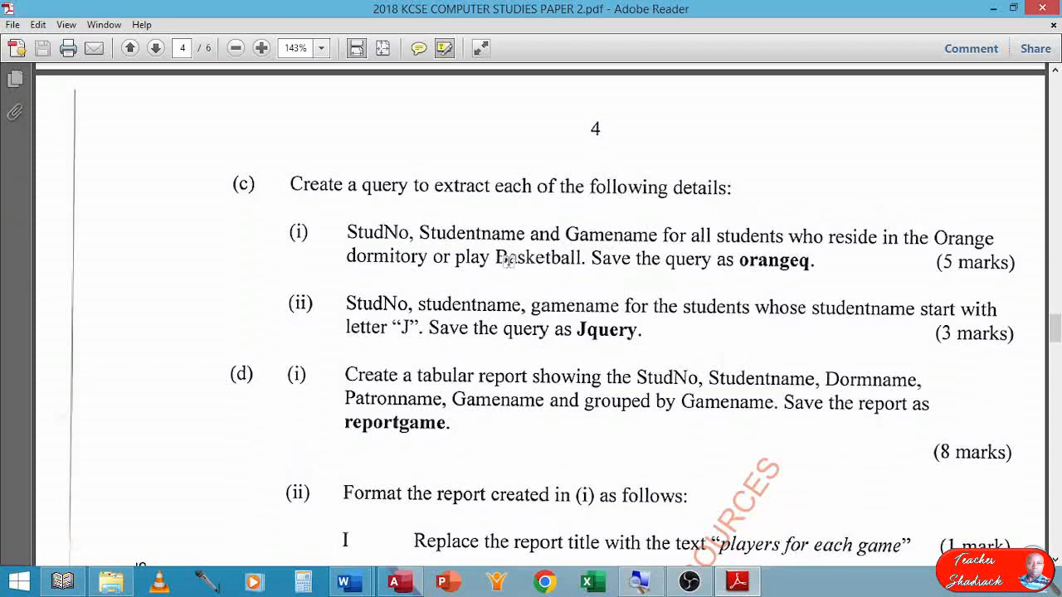
{"action": "left_click", "coordinate": [401, 582]}
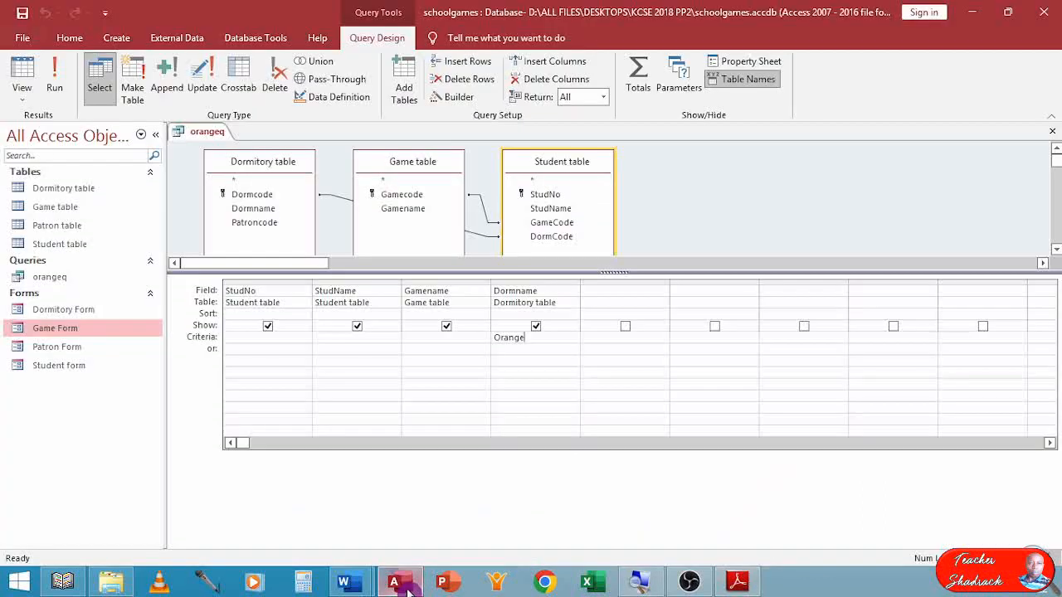
Preview the query results filtered by the Orange dormitory and return to the query design.
{"action": "left_click", "coordinate": [515, 350]}
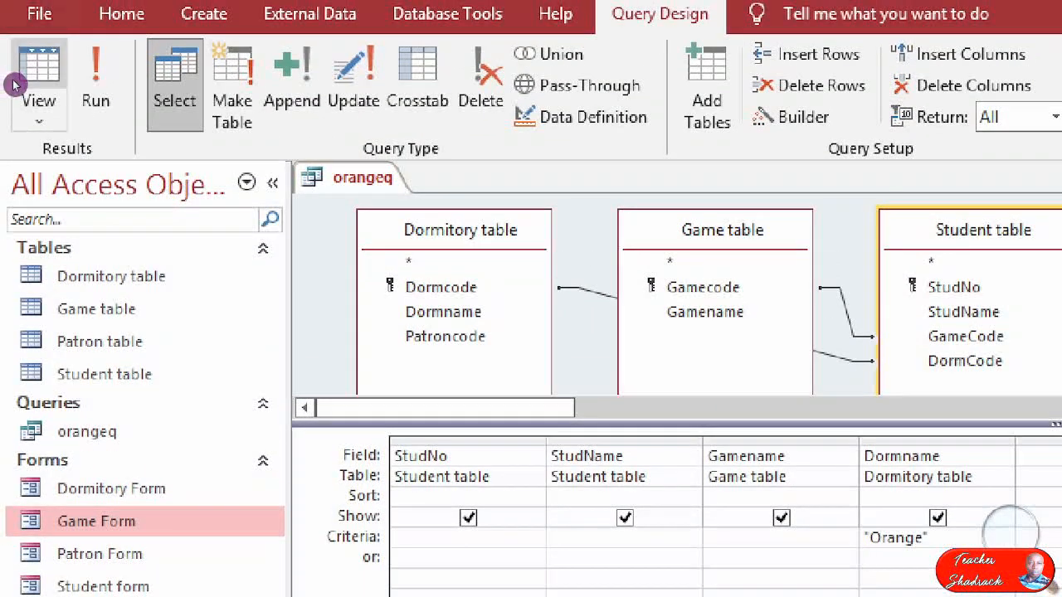
{"action": "left_click", "coordinate": [20, 83]}
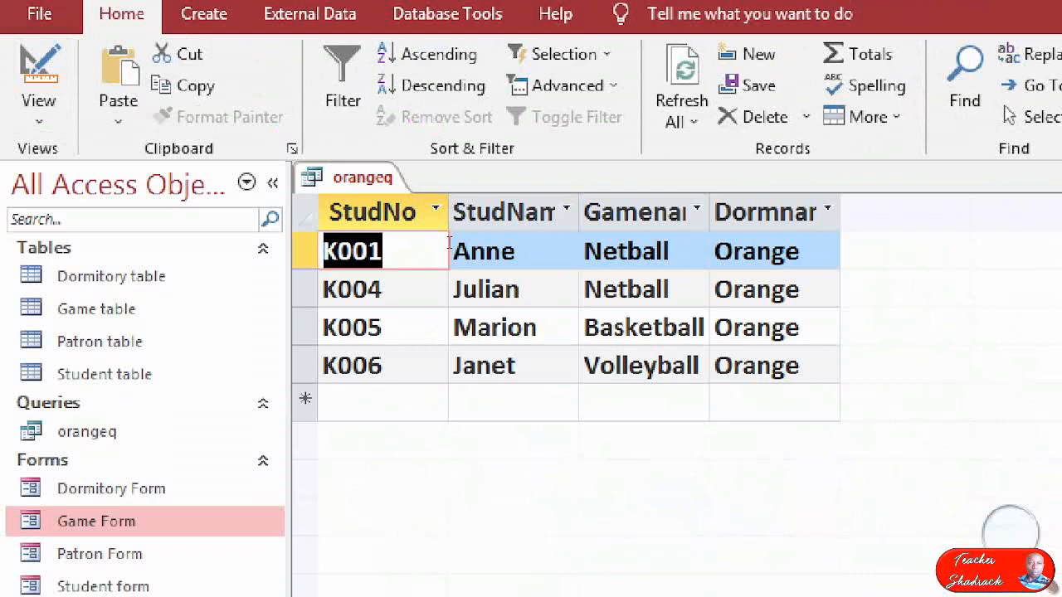
{"action": "left_click", "coordinate": [22, 66]}
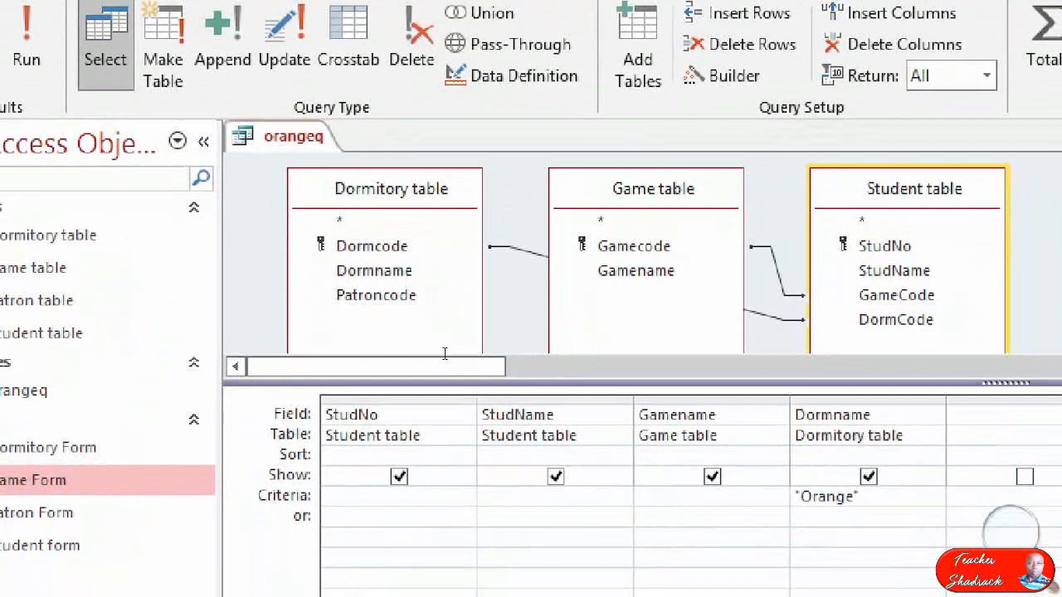
Enter Basketball as the alternative "or" criterion for the Gamename field.
{"action": "key", "text": "Left"}
{"action": "type", "text": "Basketba"}
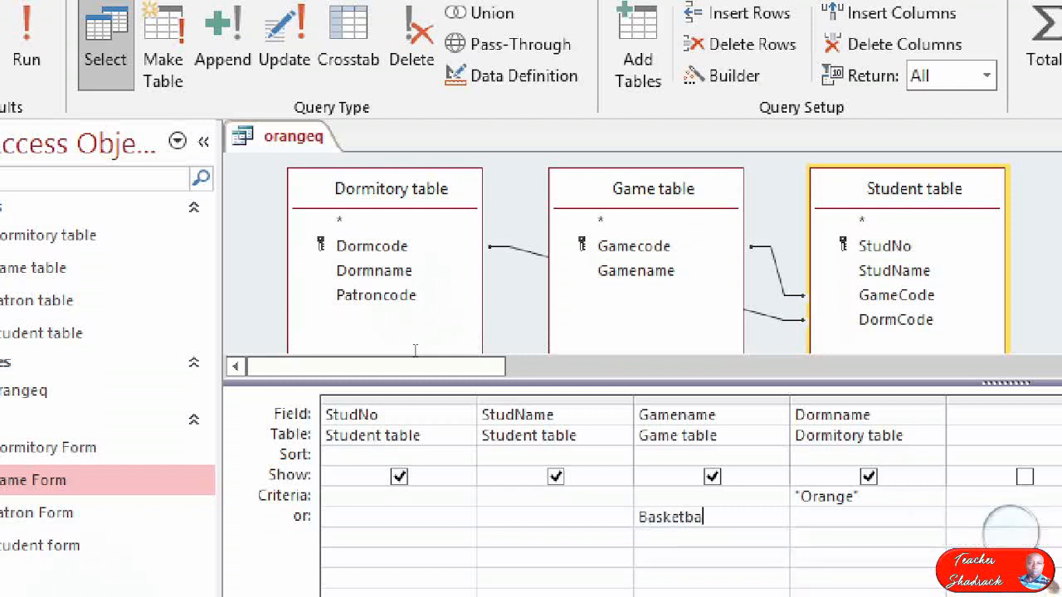
{"action": "type", "text": "ll"}
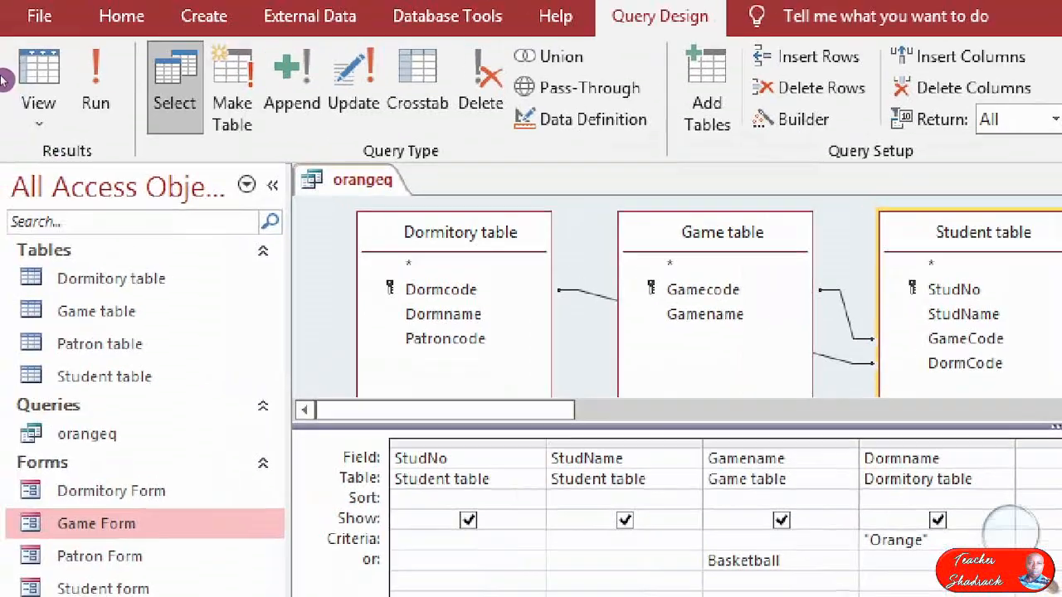
Preview the orangeq results with the Orange and Basketball criteria applied and return to the query design.
{"action": "left_click", "coordinate": [0, 25]}
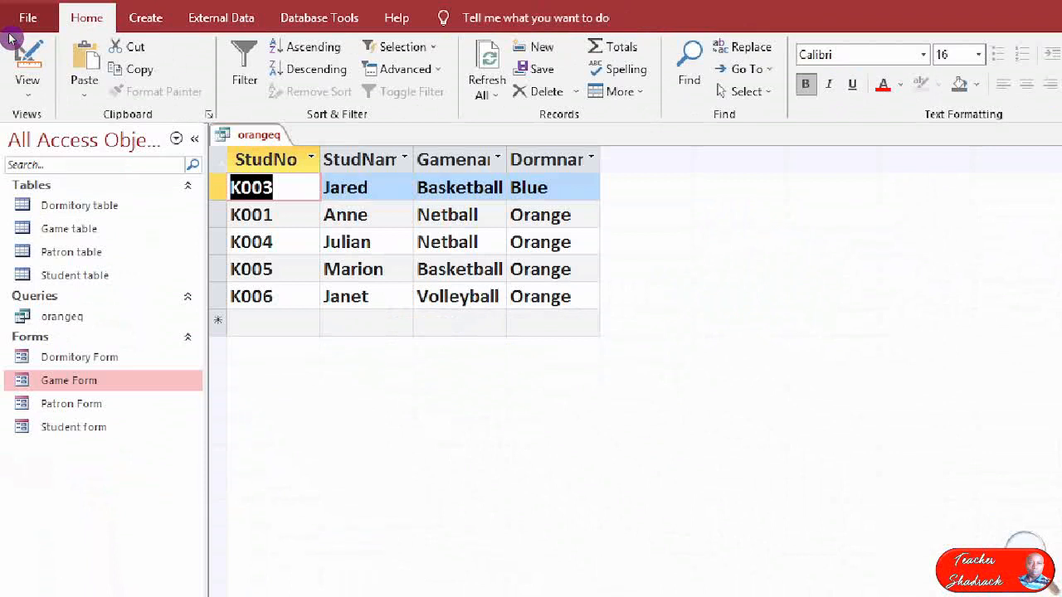
{"action": "left_click", "coordinate": [20, 66]}
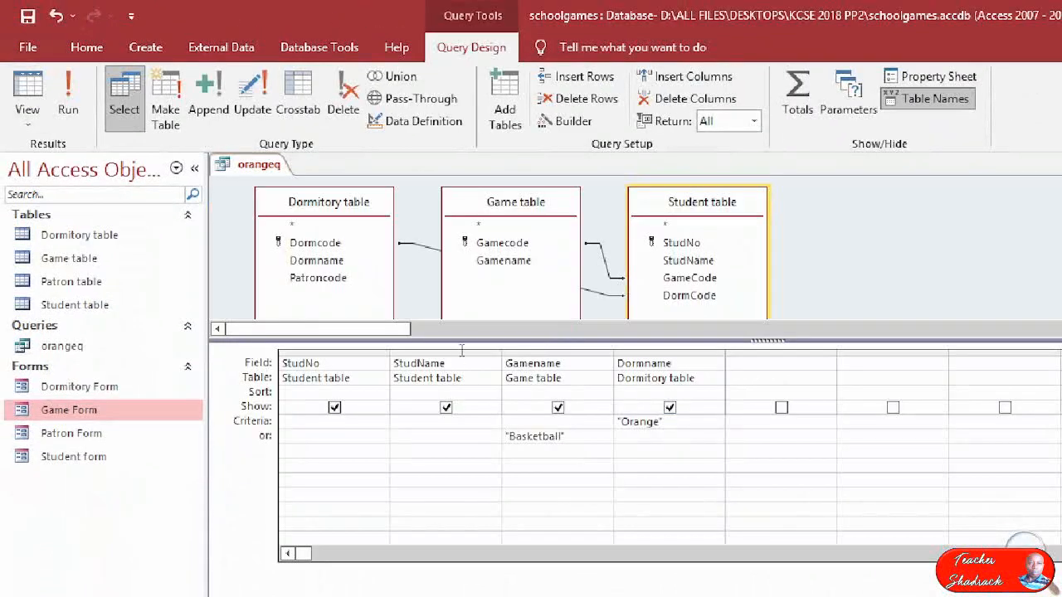
{"action": "left_click_drag", "start_coordinate": [565, 437], "coordinate": [507, 439]}
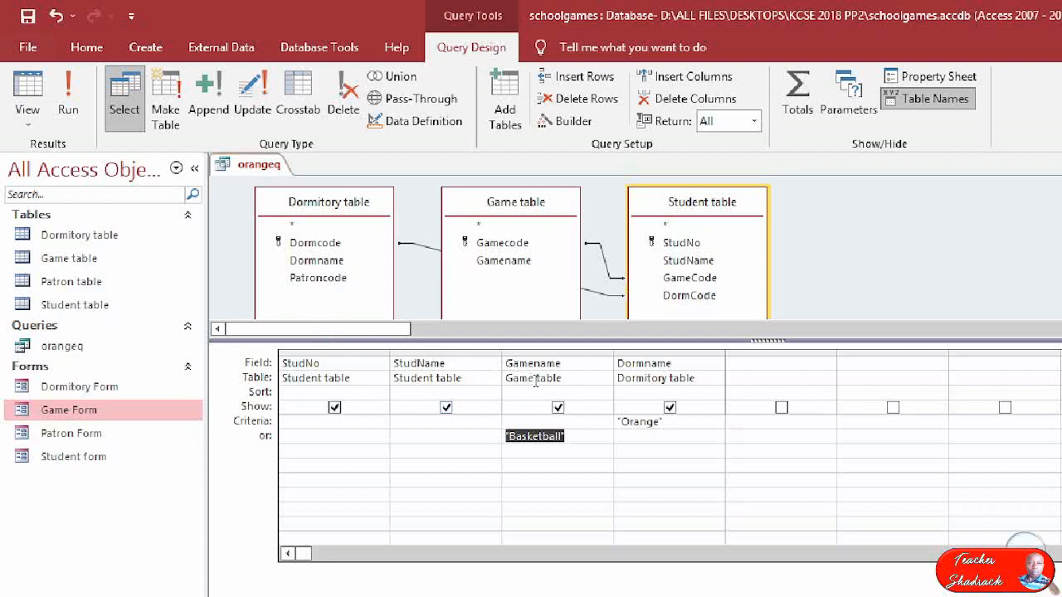
{"action": "left_click", "coordinate": [333, 335]}
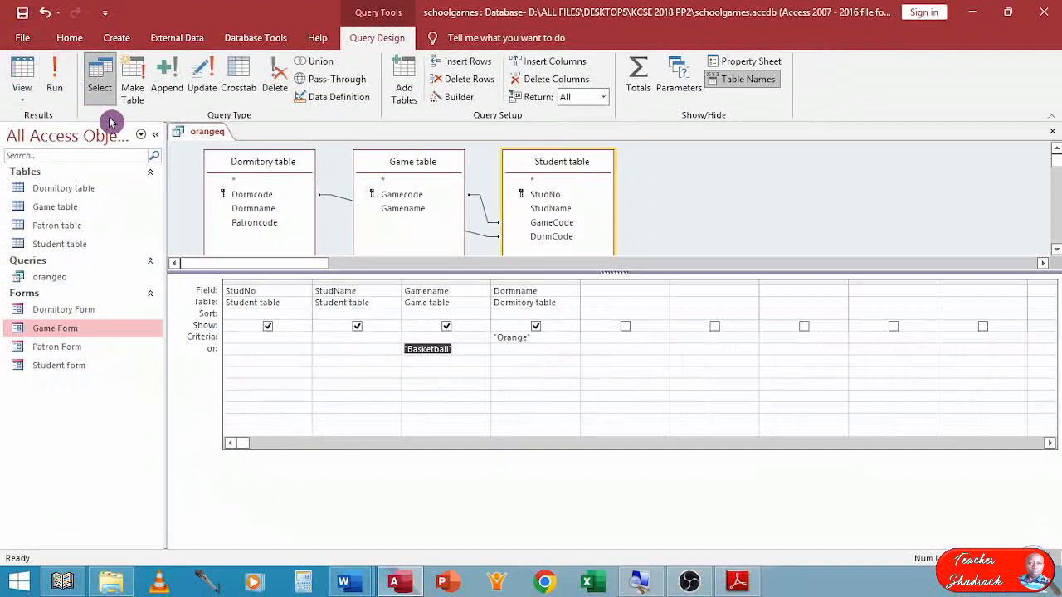
Read part (c)(ii) of the exam paper in Adobe Reader and switch back to Access.
{"action": "left_click", "coordinate": [738, 581]}
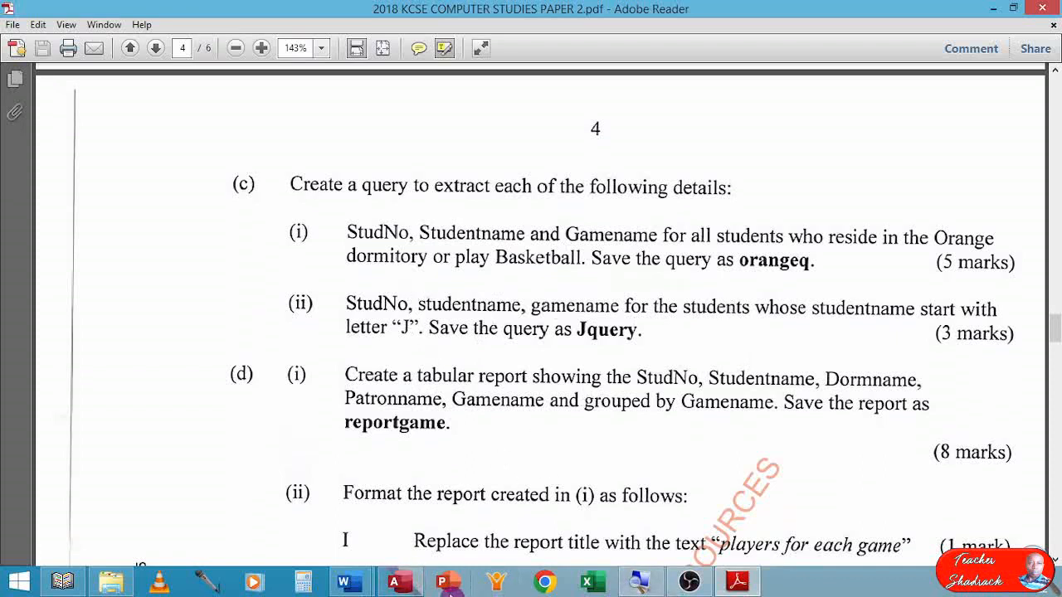
{"action": "left_click", "coordinate": [396, 582]}
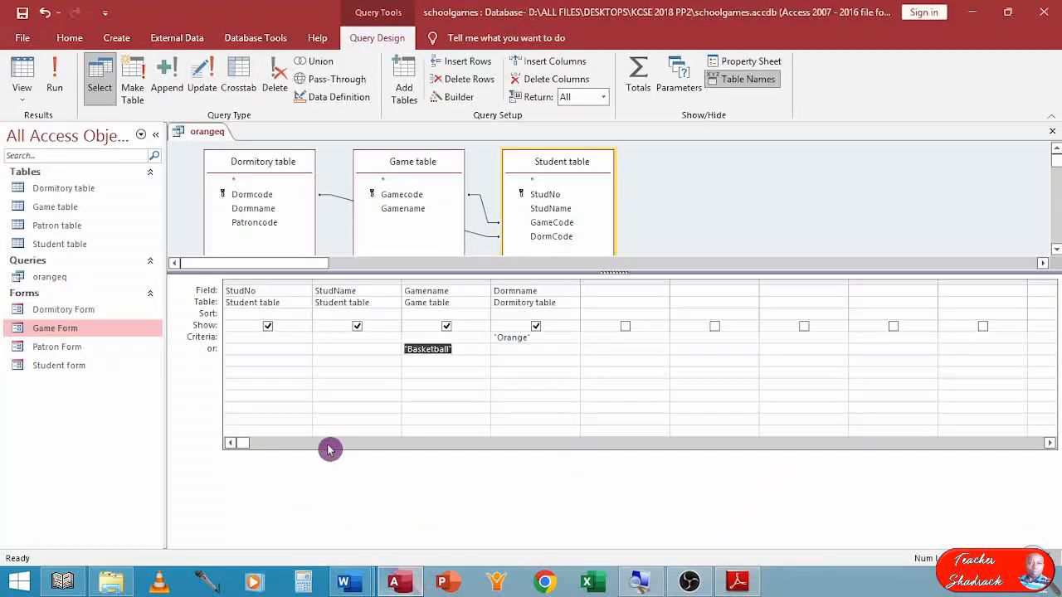
{"action": "left_click", "coordinate": [23, 40]}
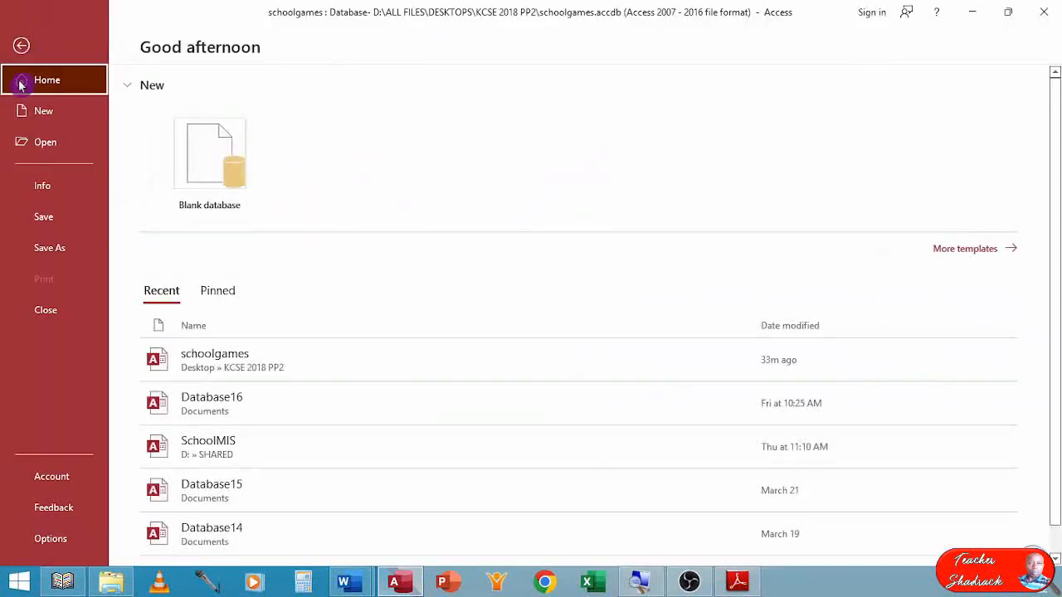
{"action": "left_click", "coordinate": [47, 249]}
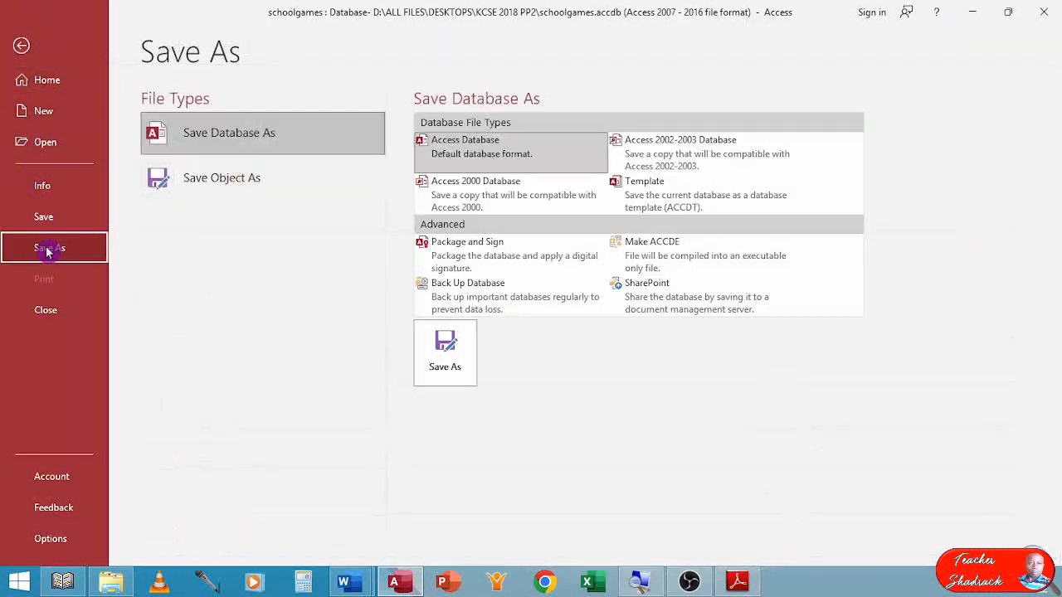
{"action": "left_click", "coordinate": [221, 182]}
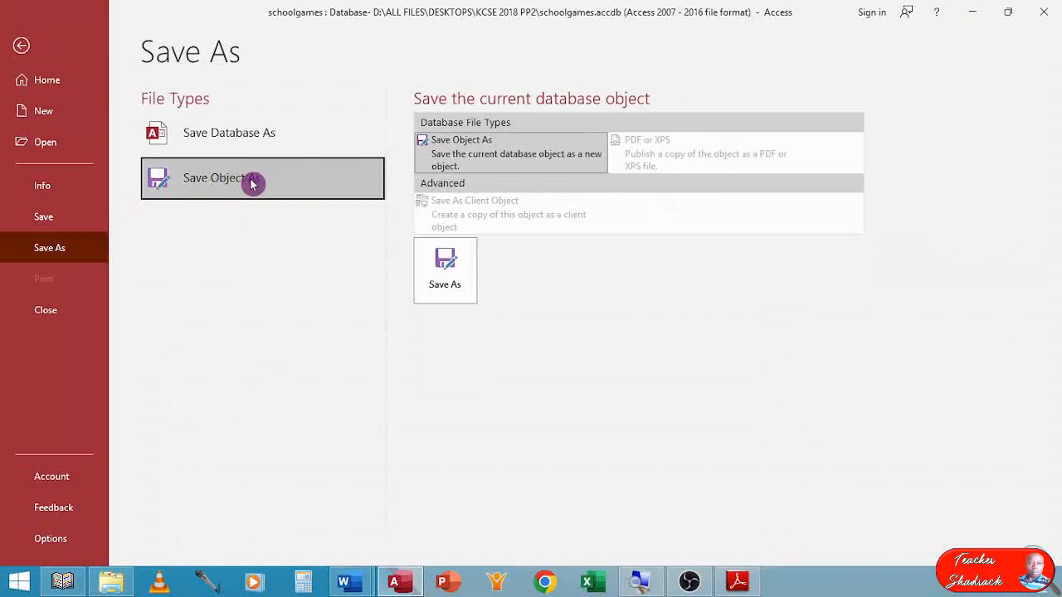
{"action": "key", "text": "Escape"}
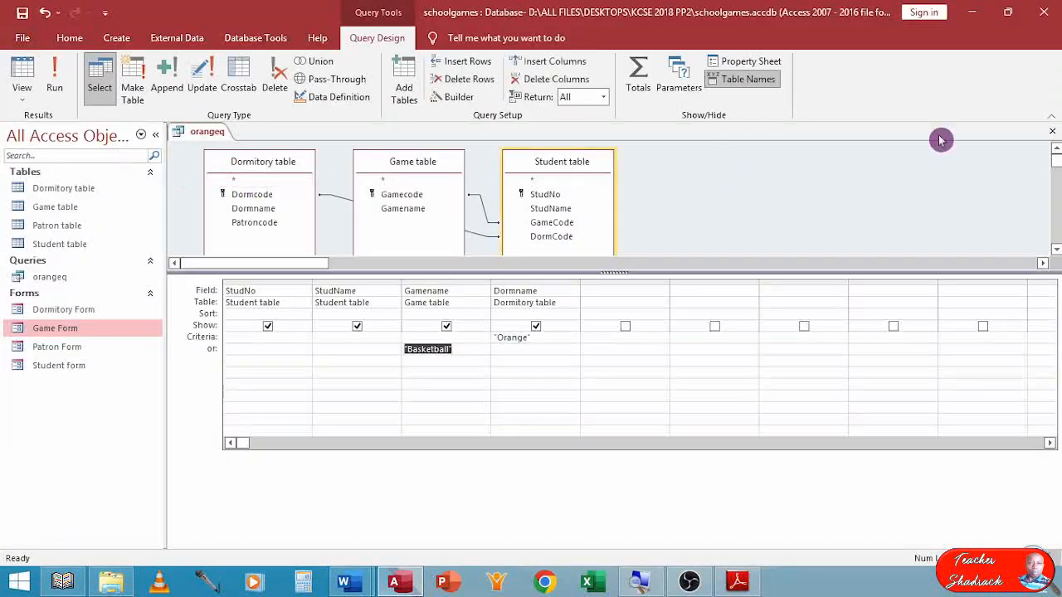
Close the orangeq query and duplicate it as a new query named Jquery.
{"action": "left_click", "coordinate": [1052, 131]}
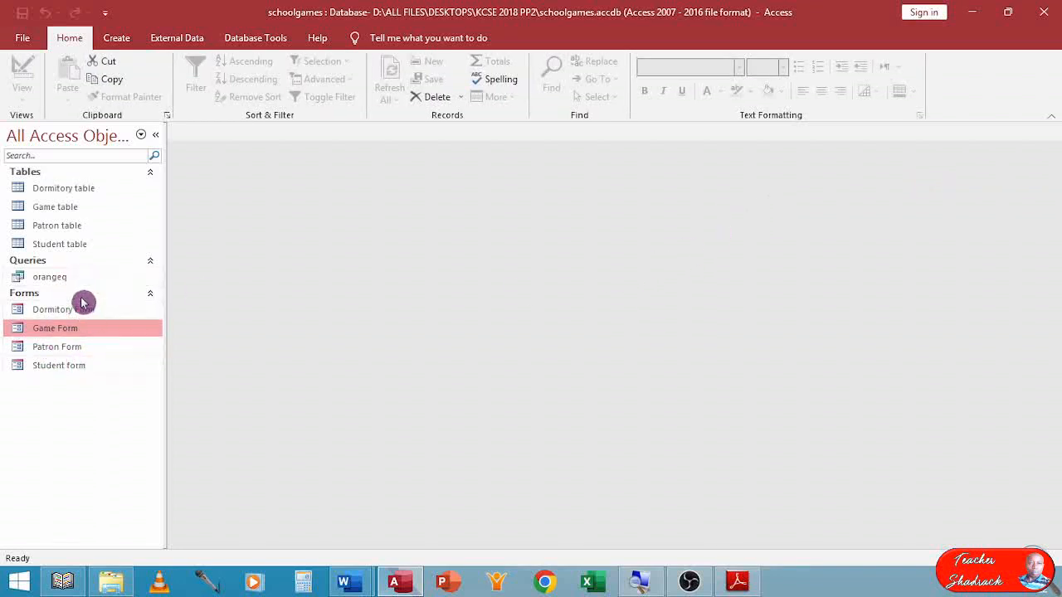
{"action": "right_click", "coordinate": [57, 282]}
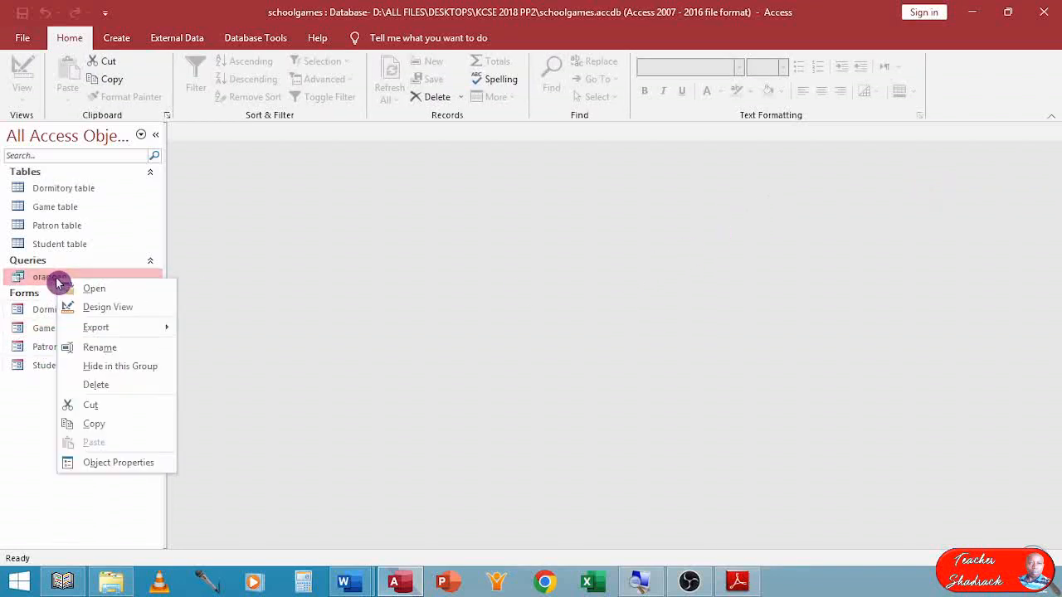
{"action": "left_click", "coordinate": [88, 426]}
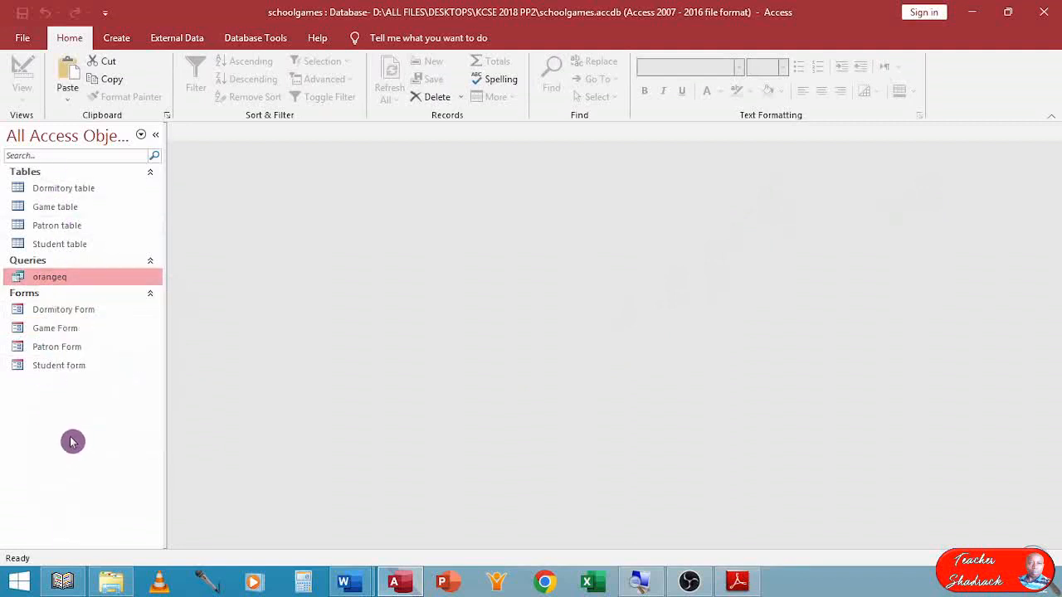
{"action": "right_click", "coordinate": [44, 418]}
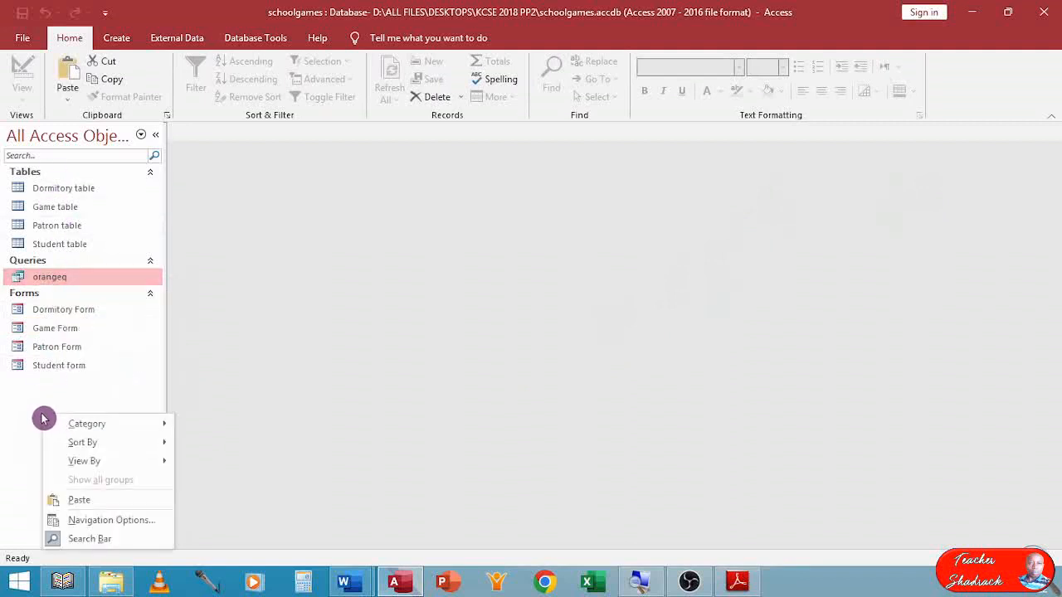
{"action": "left_click", "coordinate": [75, 500]}
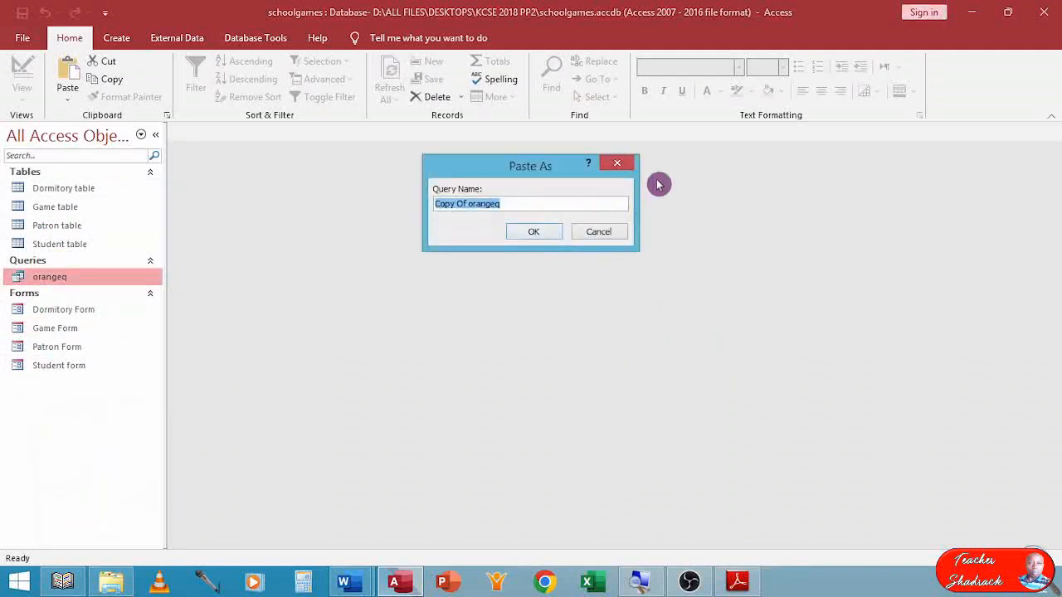
{"action": "type", "text": "Jquery"}
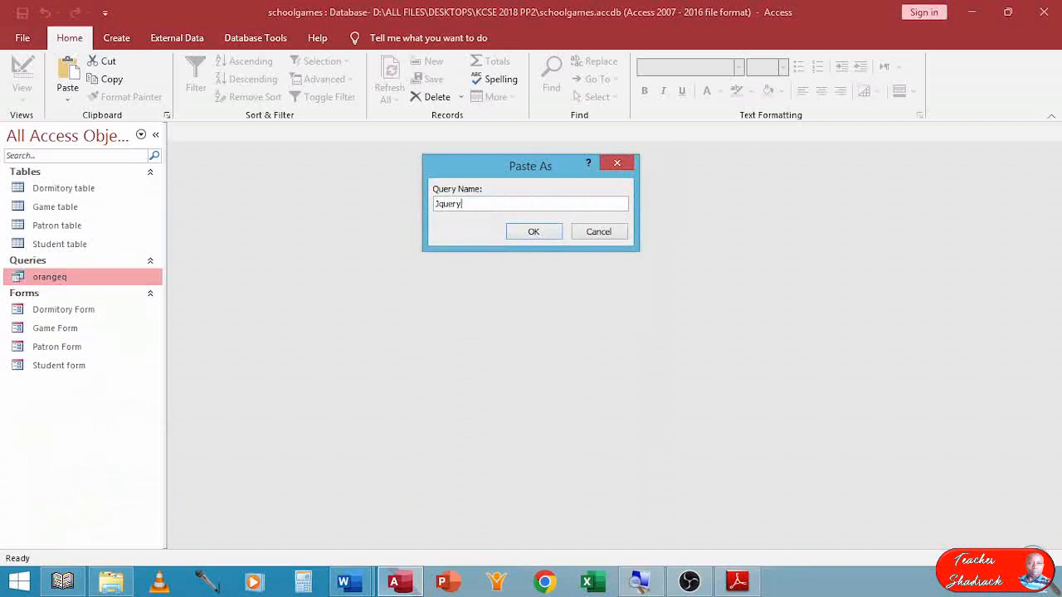
{"action": "key", "text": "Return"}
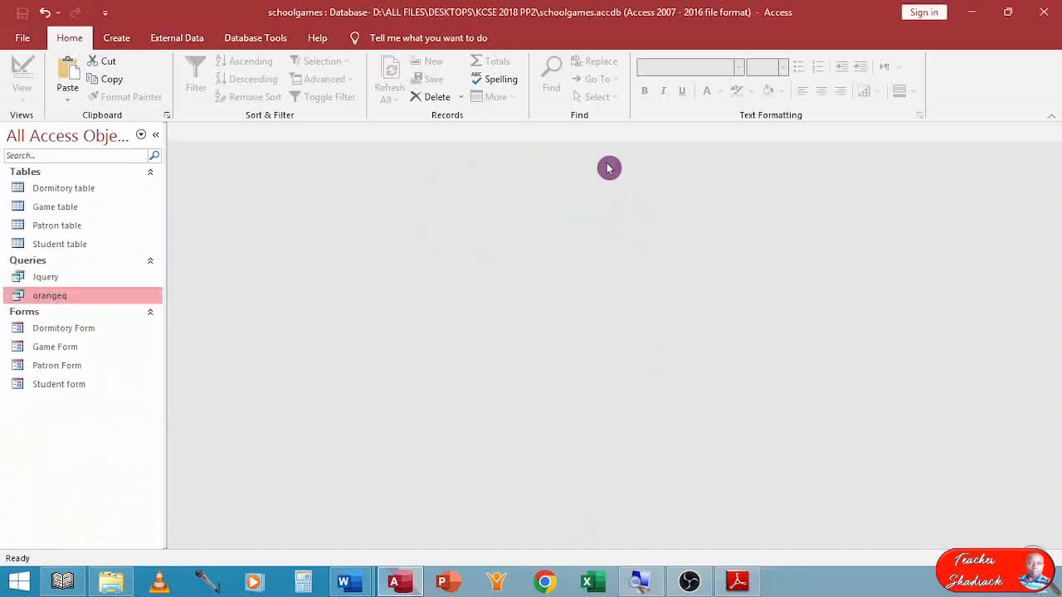
Open the Jquery query in Design View and delete its Dormname column.
{"action": "left_click", "coordinate": [66, 280]}
{"action": "right_click", "coordinate": [67, 281]}
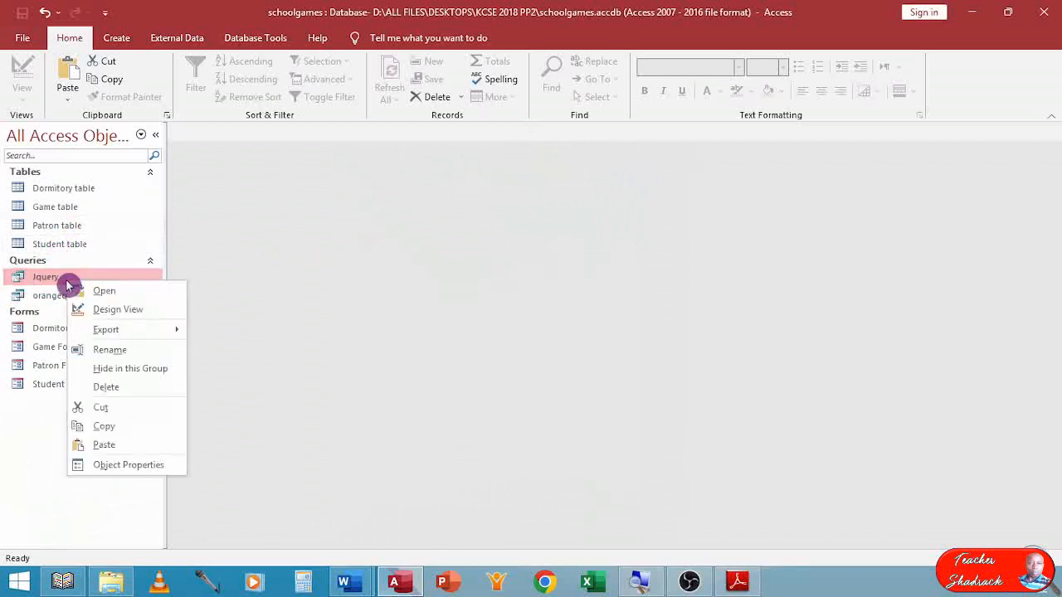
{"action": "left_click", "coordinate": [114, 313]}
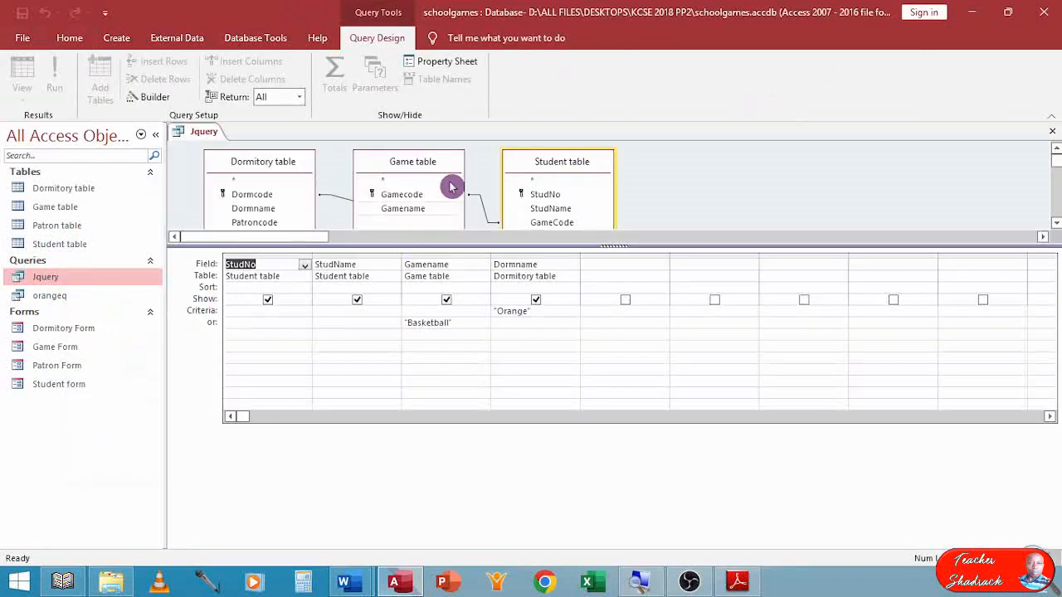
{"action": "left_click", "coordinate": [525, 255]}
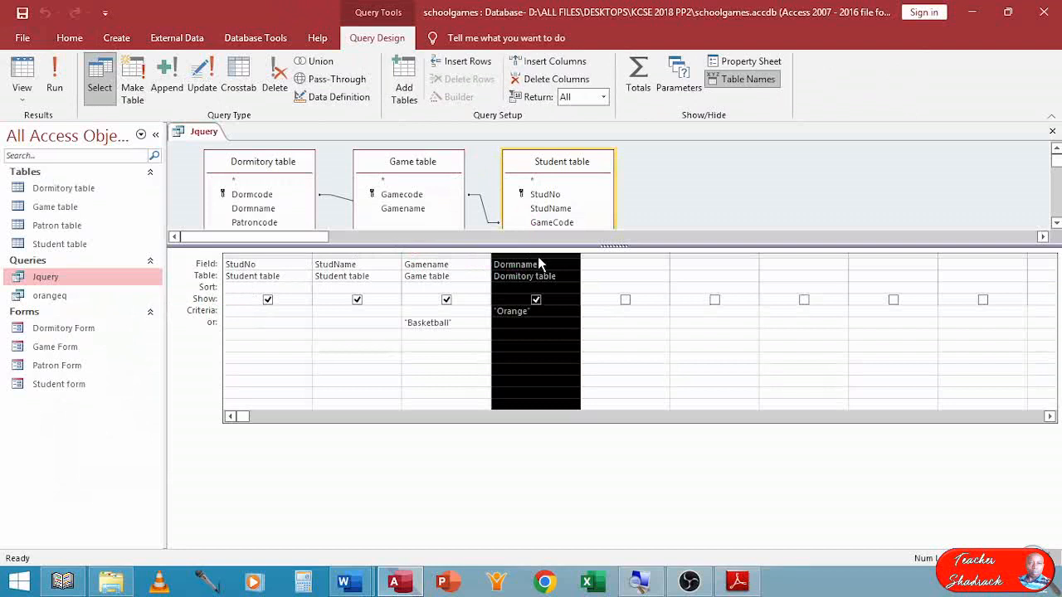
{"action": "key", "text": "Delete"}
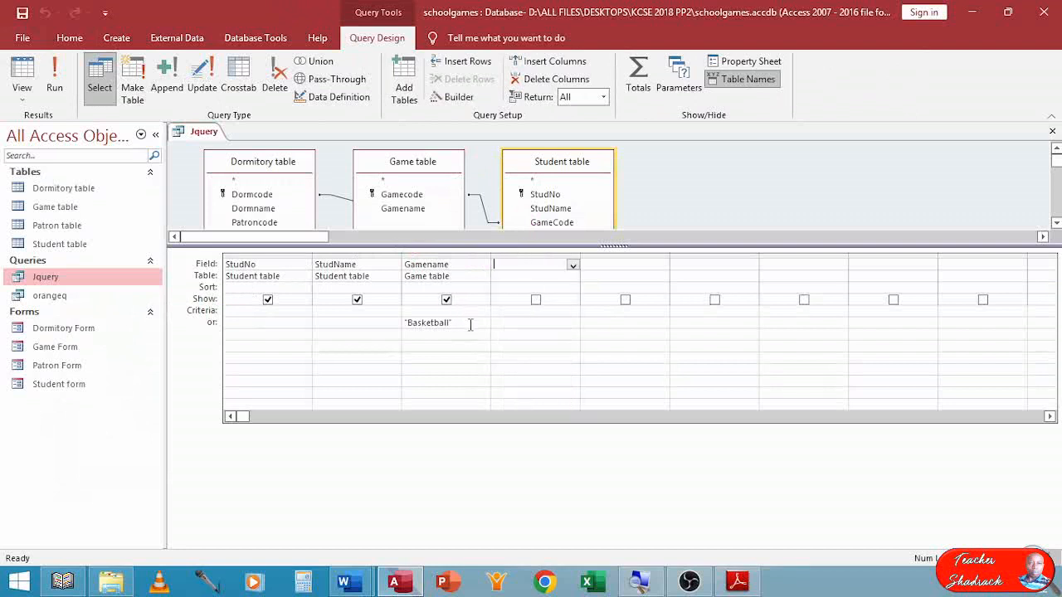
Clear the Basketball criterion from the Gamename field, preview the unfiltered records and return to the query design.
{"action": "left_click", "coordinate": [347, 329]}
{"action": "key", "text": "BackSpace"}
{"action": "key", "text": "BackSpace"}
{"action": "key", "text": "BackSpace"}
{"action": "key", "text": "BackSpace"}
{"action": "key", "text": "BackSpace"}
{"action": "key", "text": "BackSpace"}
{"action": "key", "text": "BackSpace"}
{"action": "key", "text": "BackSpace"}
{"action": "key", "text": "BackSpace"}
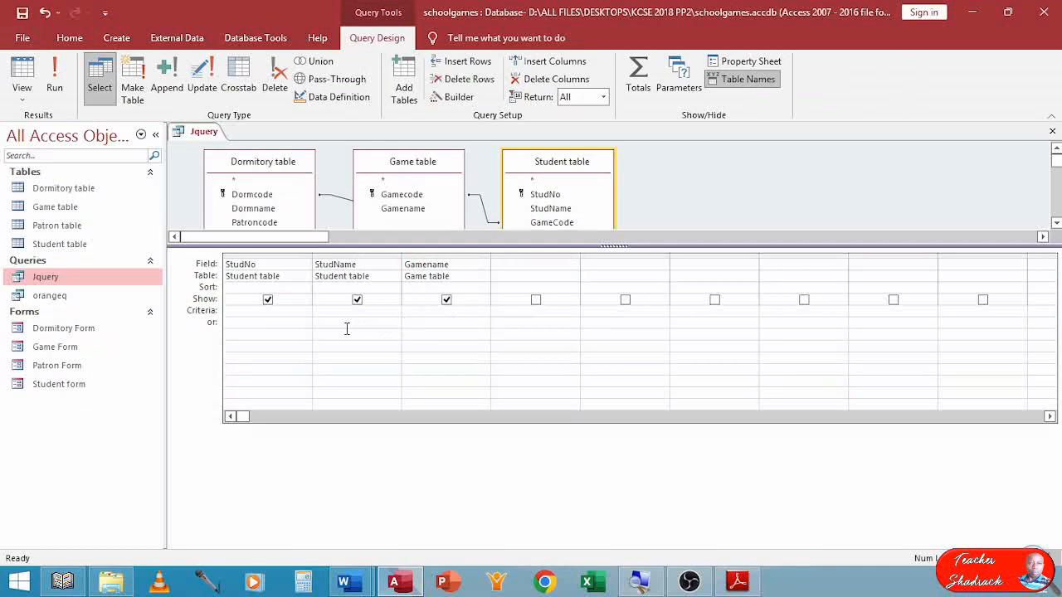
{"action": "left_click", "coordinate": [22, 73]}
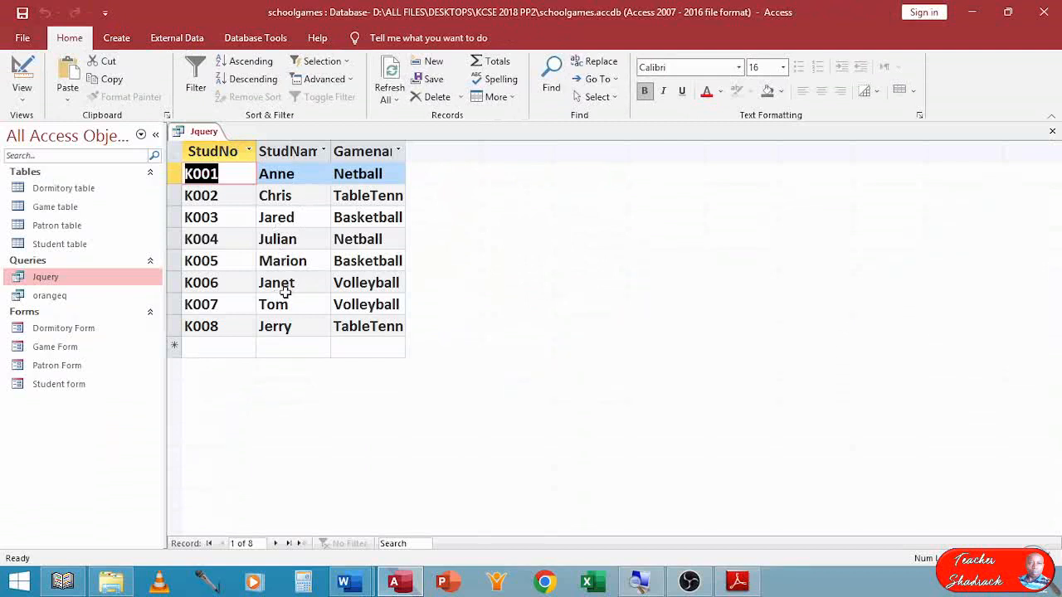
{"action": "left_click", "coordinate": [22, 73]}
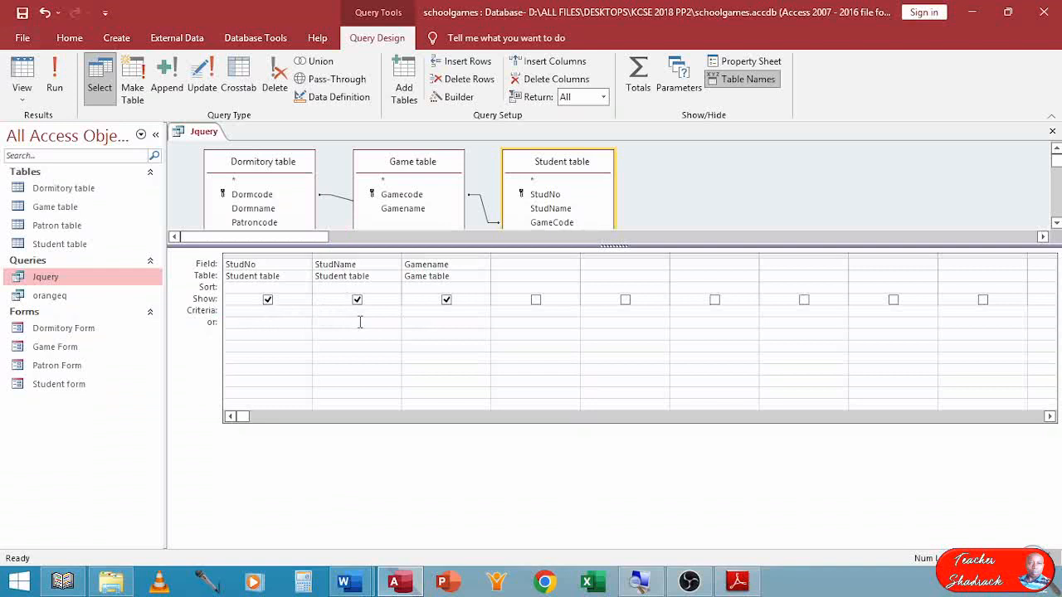
Enter Like "J*" as the criterion for the StudName field.
{"action": "left_click", "coordinate": [360, 318]}
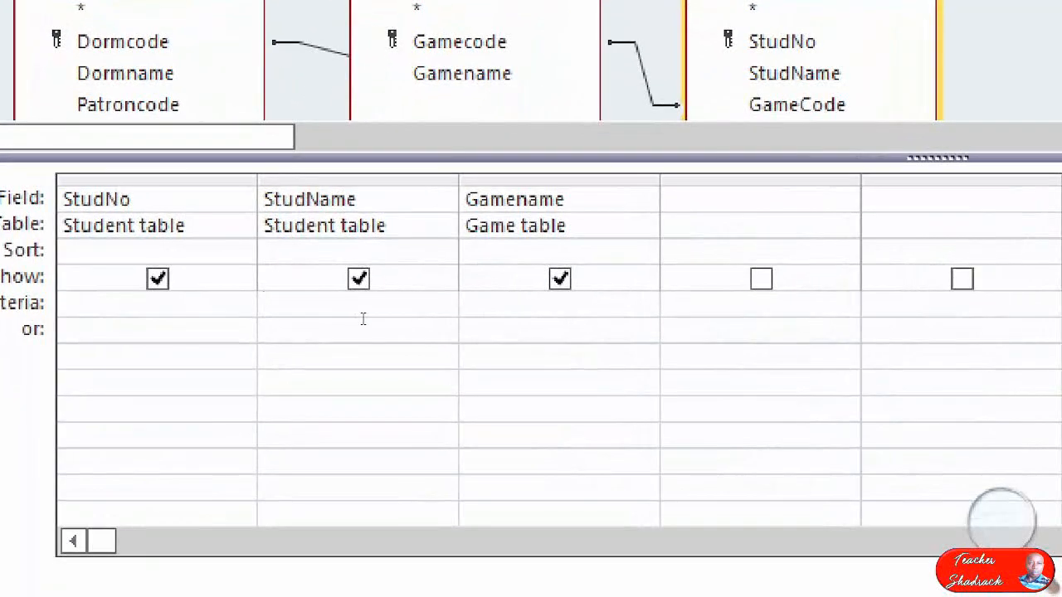
{"action": "left_click", "coordinate": [440, 300]}
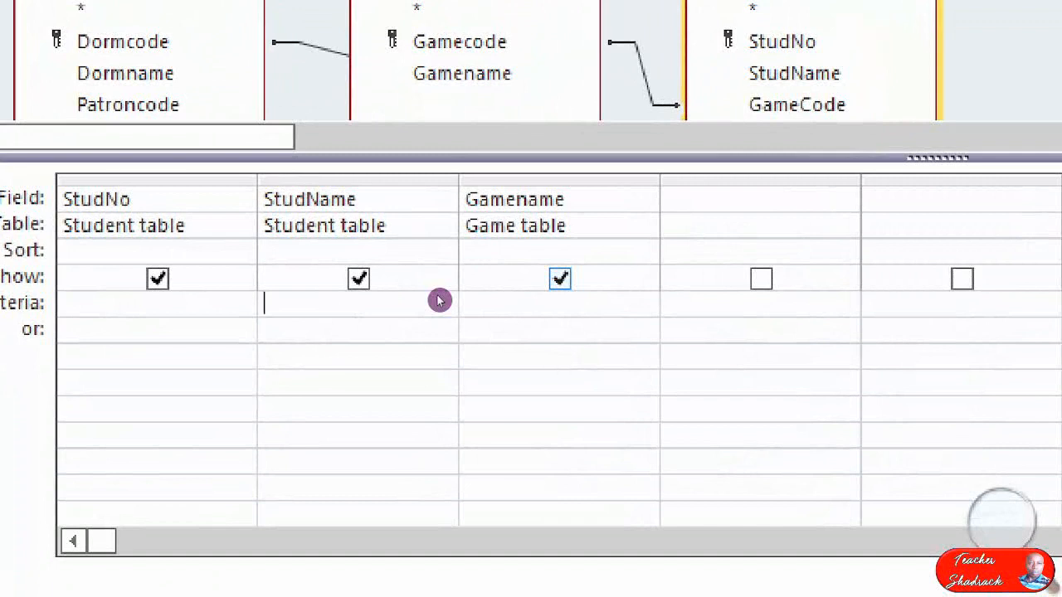
{"action": "type", "text": "LO"}
{"action": "key", "text": "BackSpace"}
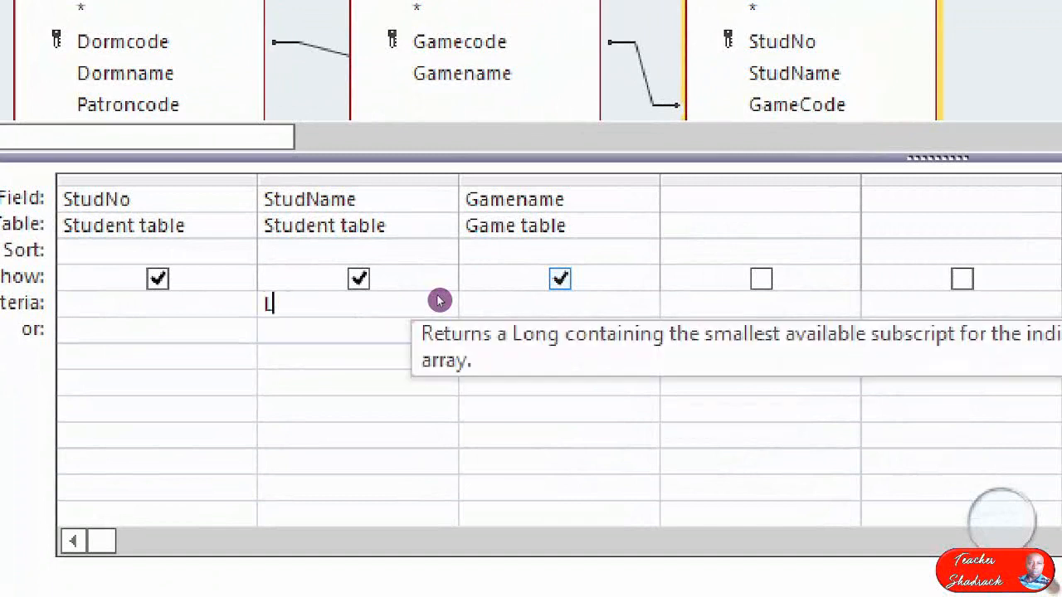
{"action": "type", "text": "ike"}
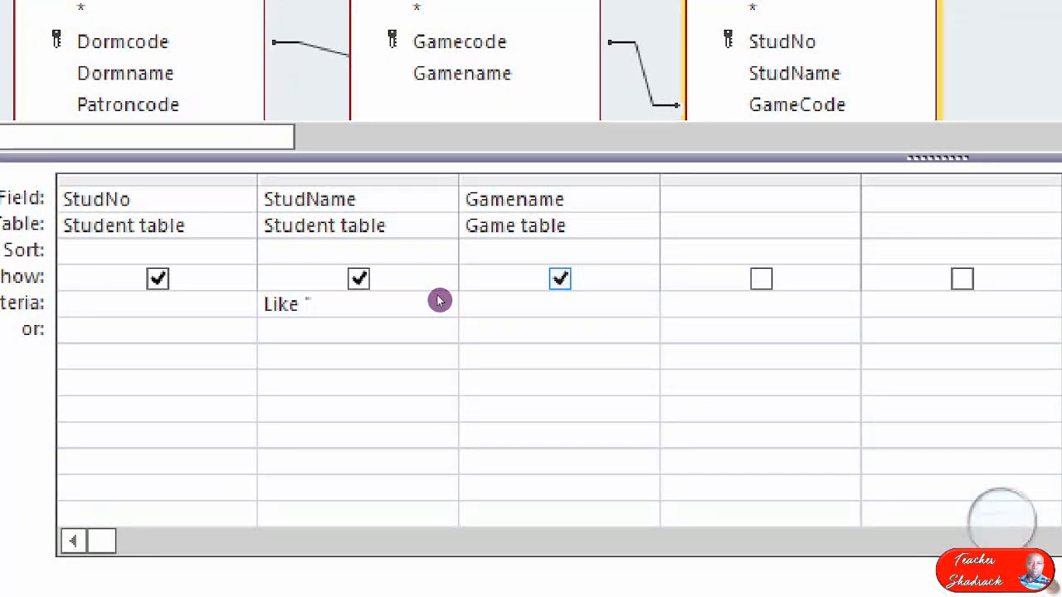
{"action": "type", "text": "\"J*"}
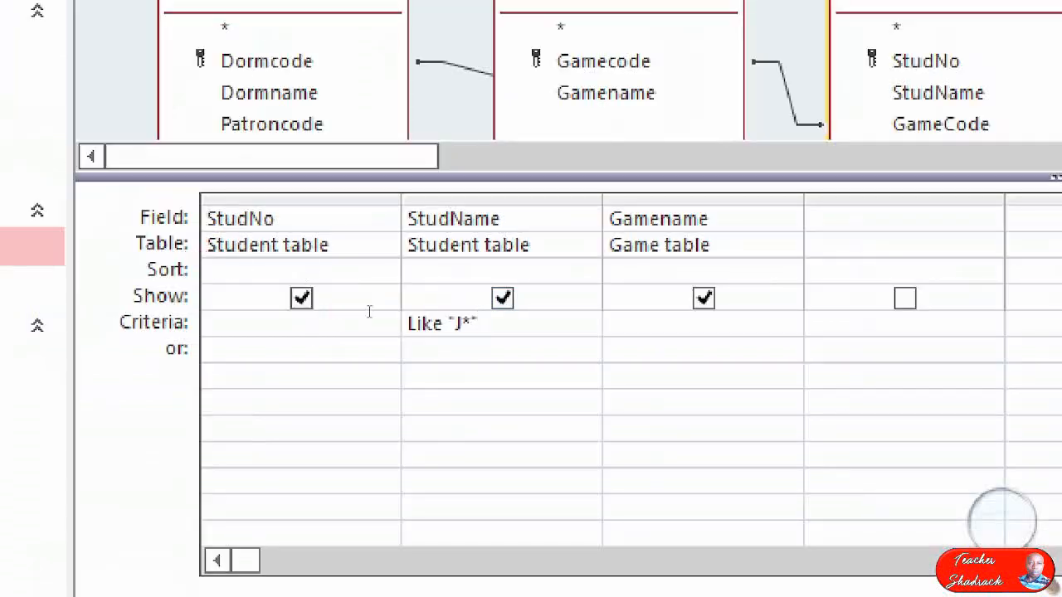
{"action": "left_click", "coordinate": [350, 301]}
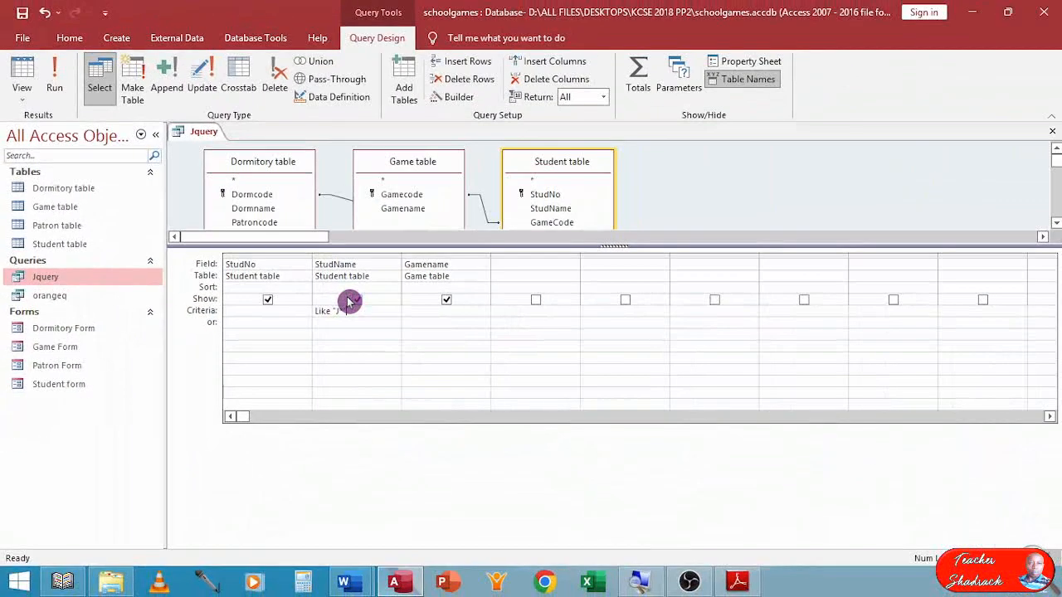
View the Jquery results filtered by student names starting with J and close the query.
{"action": "left_click", "coordinate": [23, 76]}
{"action": "left_click", "coordinate": [782, 385]}
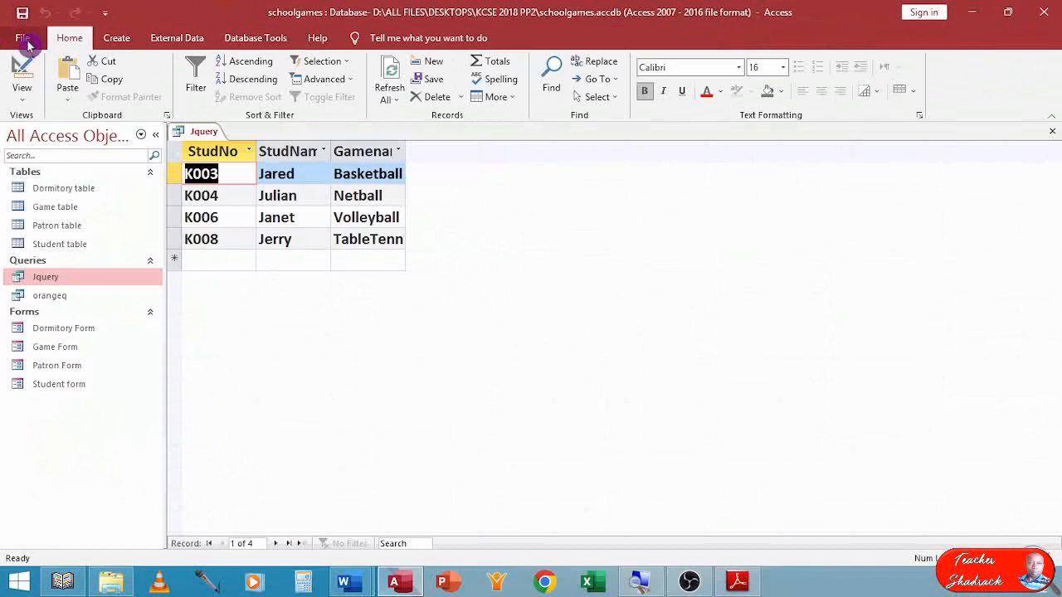
{"action": "left_click", "coordinate": [1052, 135]}
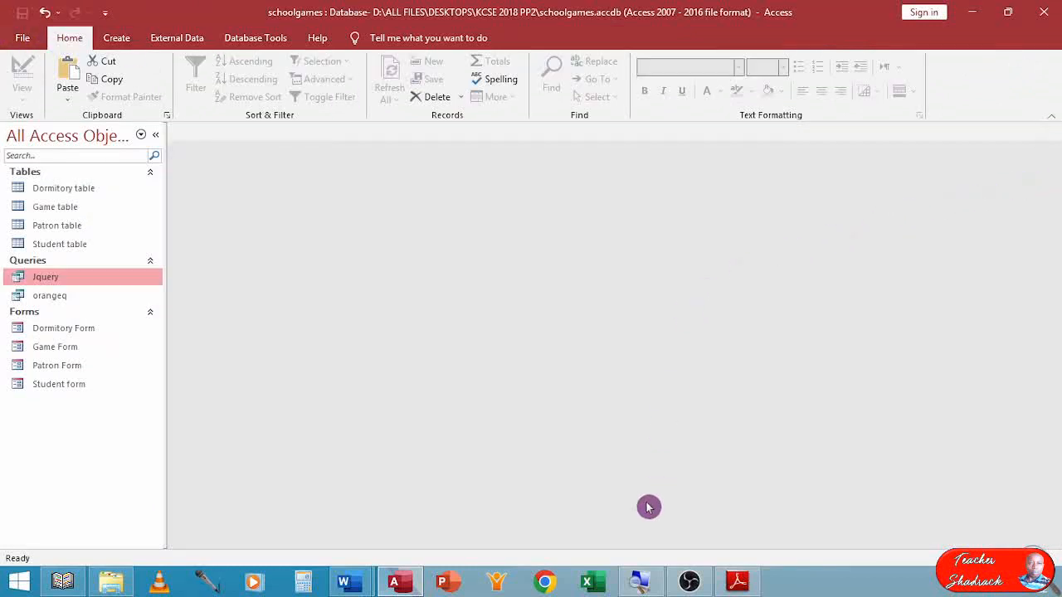
Read the report requirements in part (d) of the exam paper in Adobe Reader and switch back to Access.
{"action": "left_click", "coordinate": [738, 581]}
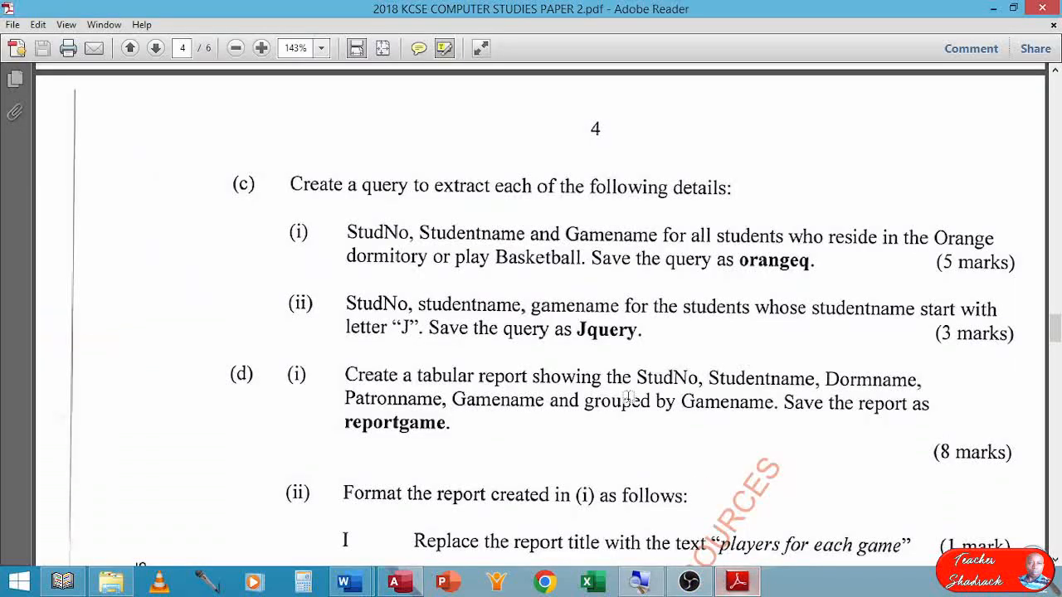
{"action": "scroll", "coordinate": [289, 272], "scroll_direction": "down", "scroll_amount": 3}
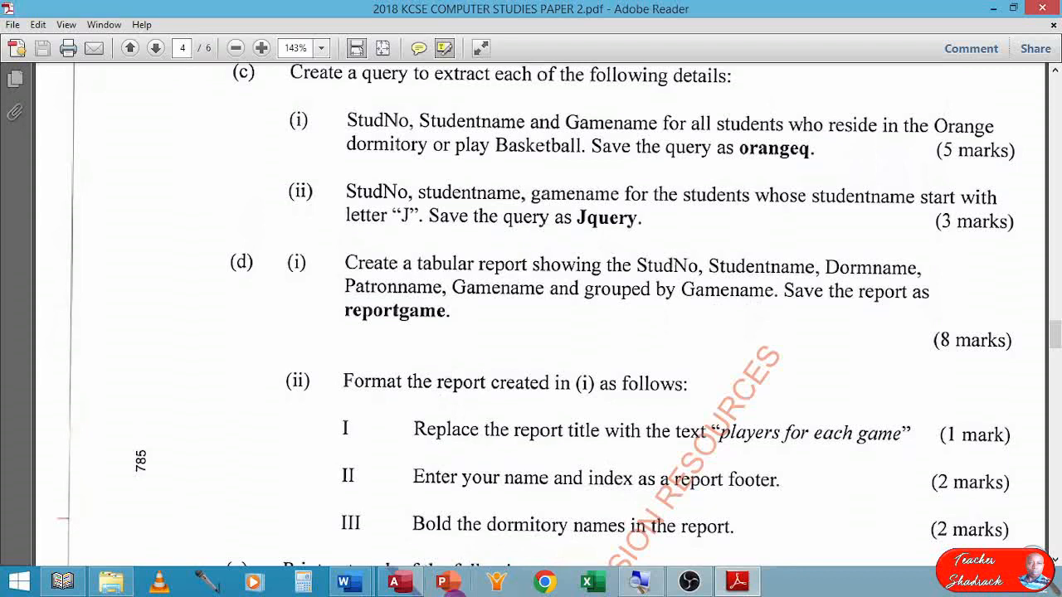
{"action": "left_click", "coordinate": [398, 582]}
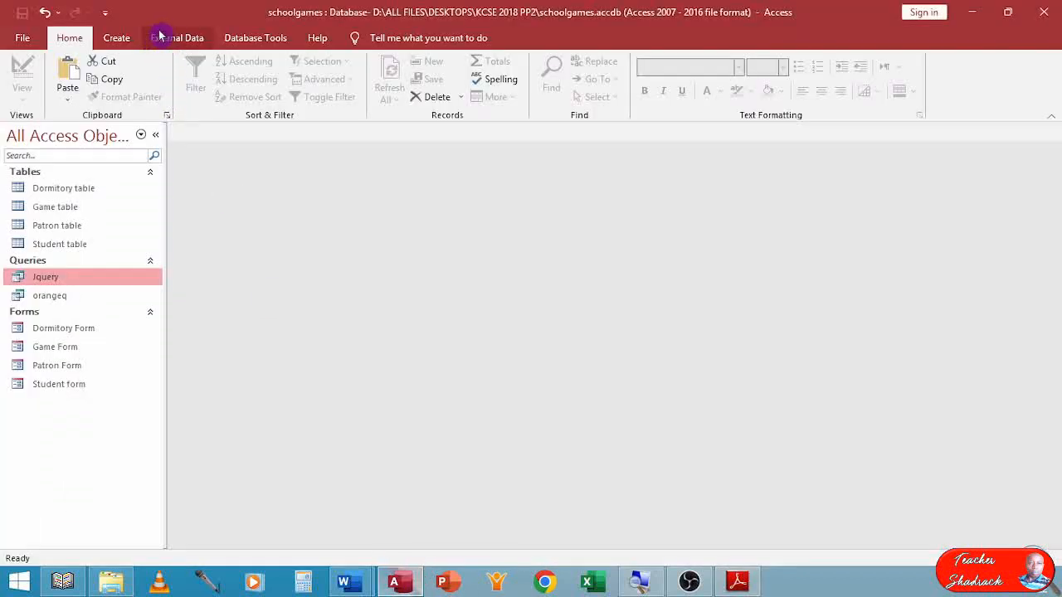
Start a report with the Report Wizard and add StudNo and StudName from the Student table.
{"action": "left_click", "coordinate": [122, 39]}
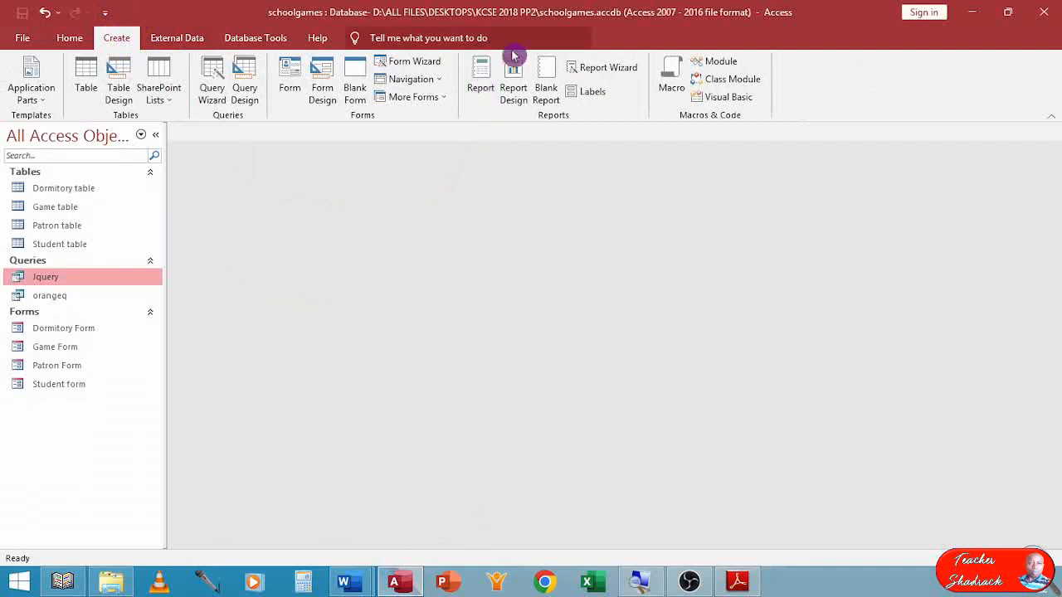
{"action": "left_click", "coordinate": [602, 68]}
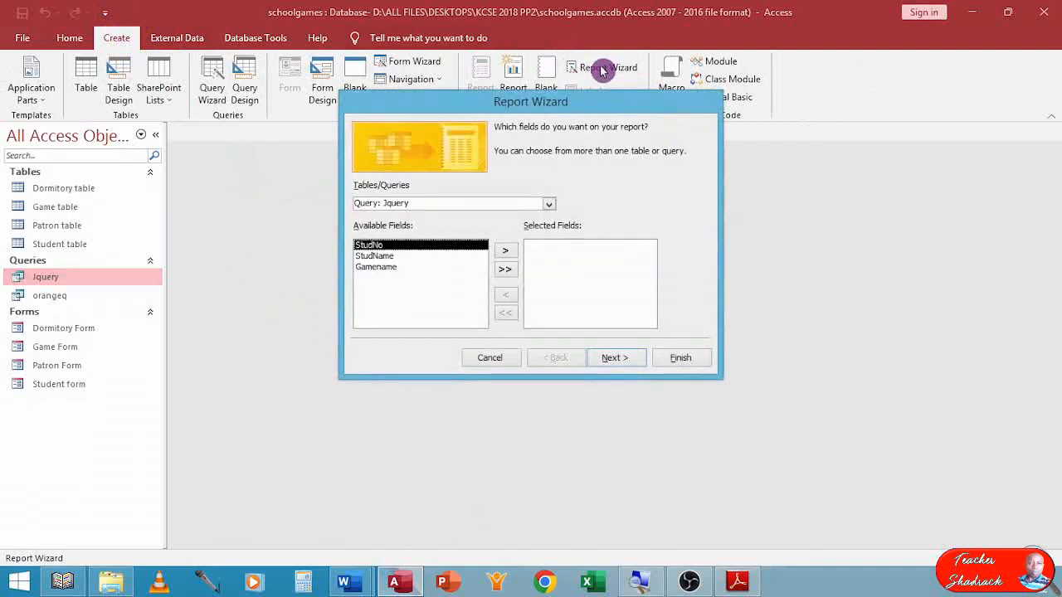
{"action": "left_click", "coordinate": [549, 204]}
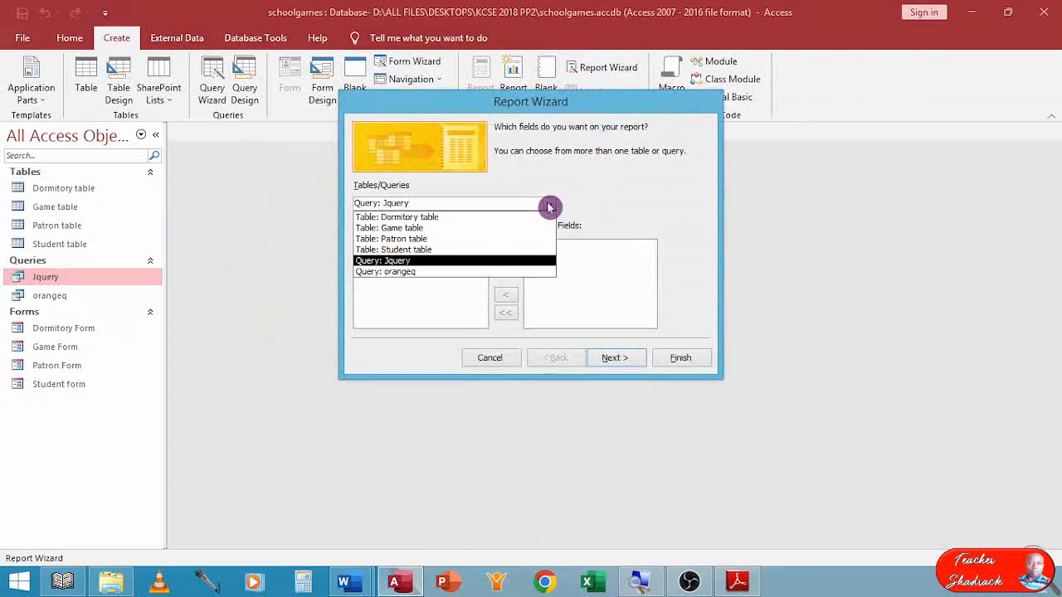
{"action": "left_click", "coordinate": [412, 259]}
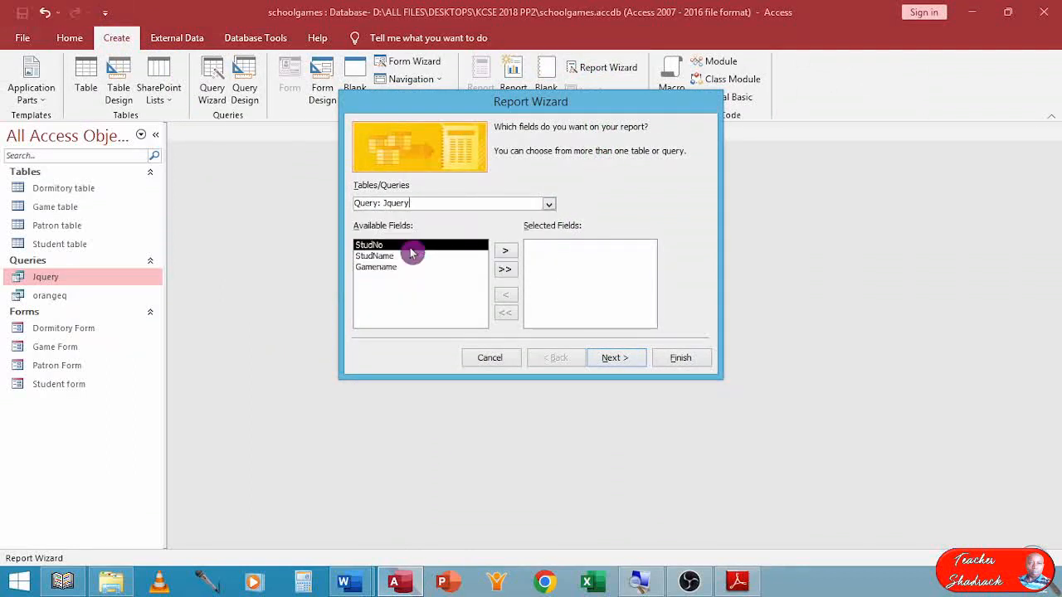
{"action": "key", "text": "Up"}
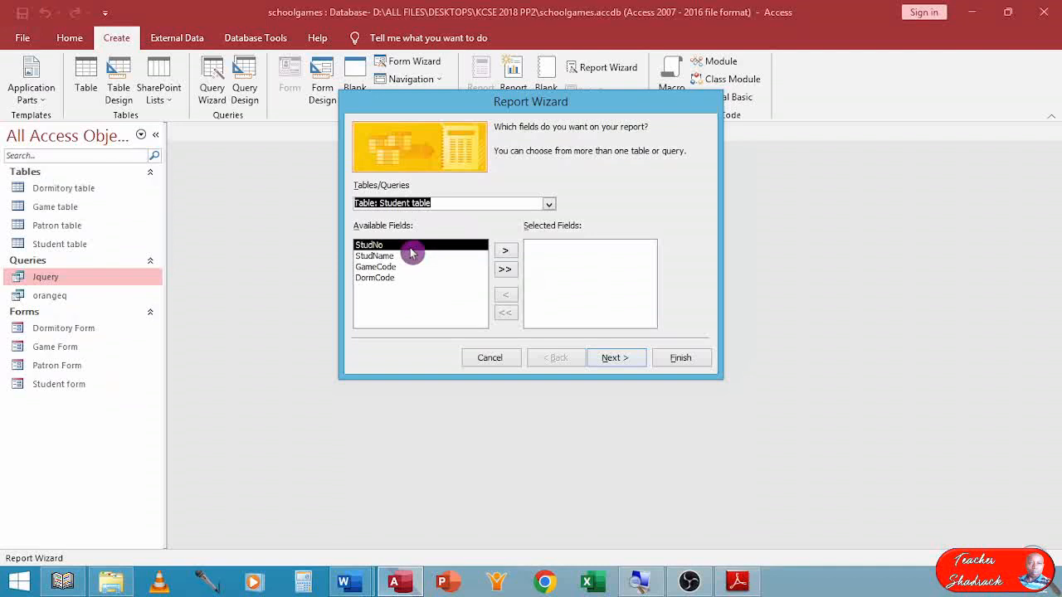
{"action": "double_click", "coordinate": [410, 248]}
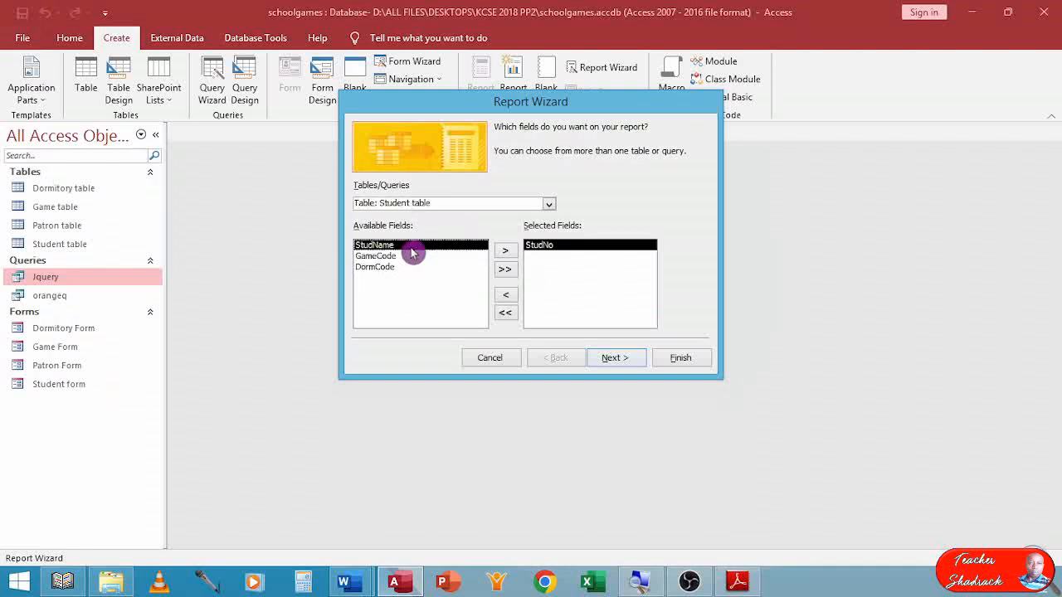
{"action": "double_click", "coordinate": [412, 252]}
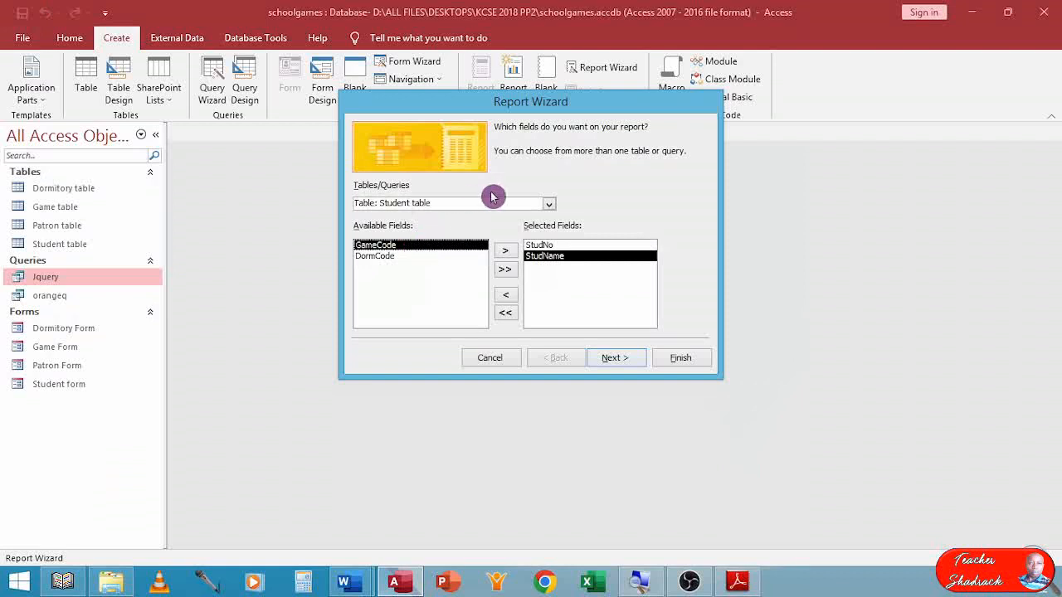
{"action": "left_click", "coordinate": [548, 204]}
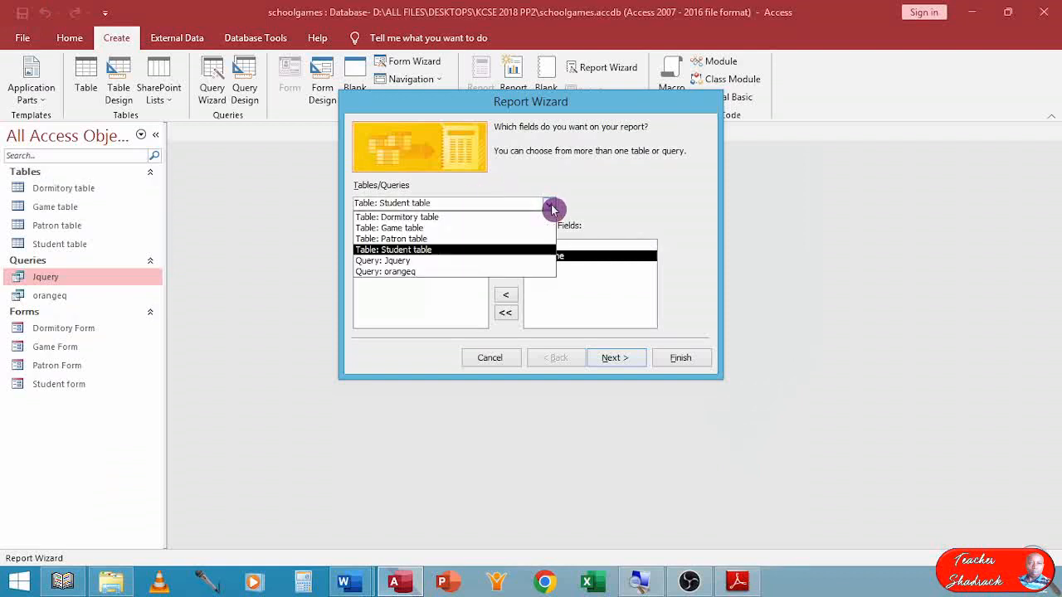
{"action": "left_click", "coordinate": [438, 239]}
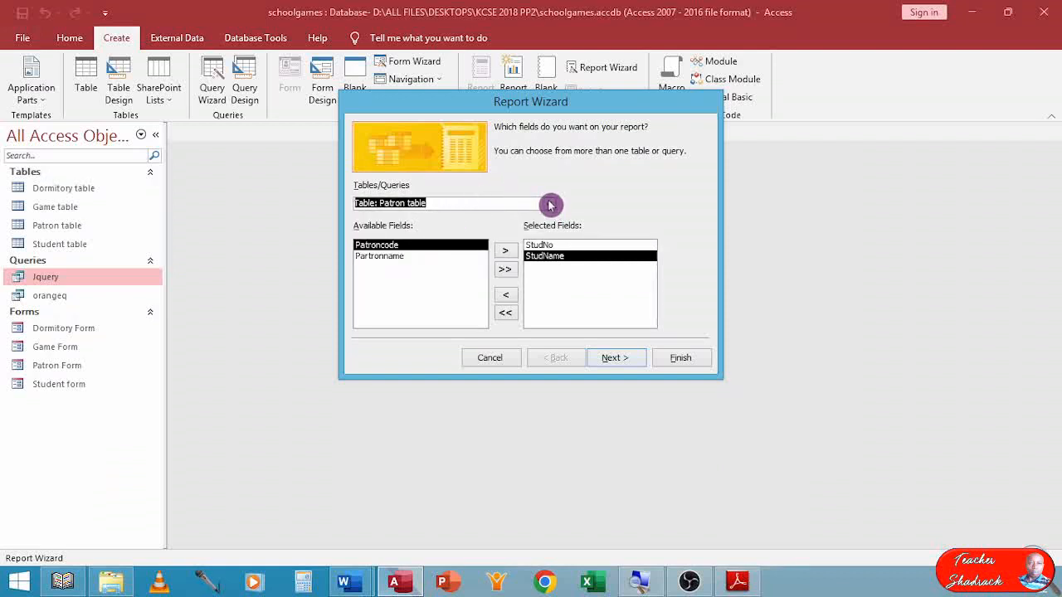
{"action": "left_click", "coordinate": [549, 204]}
{"action": "left_click", "coordinate": [446, 229]}
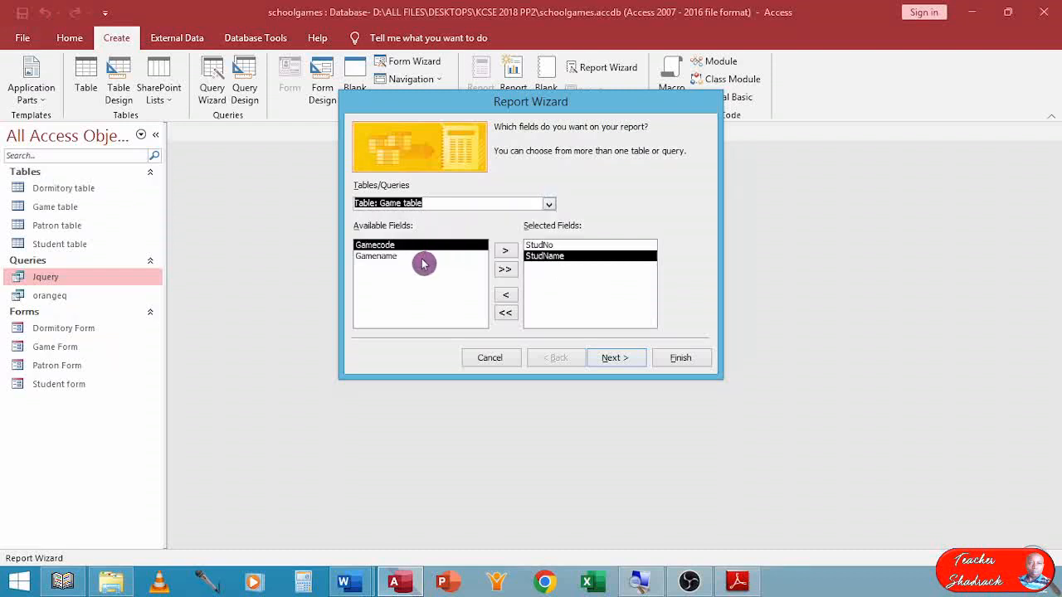
{"action": "double_click", "coordinate": [409, 257]}
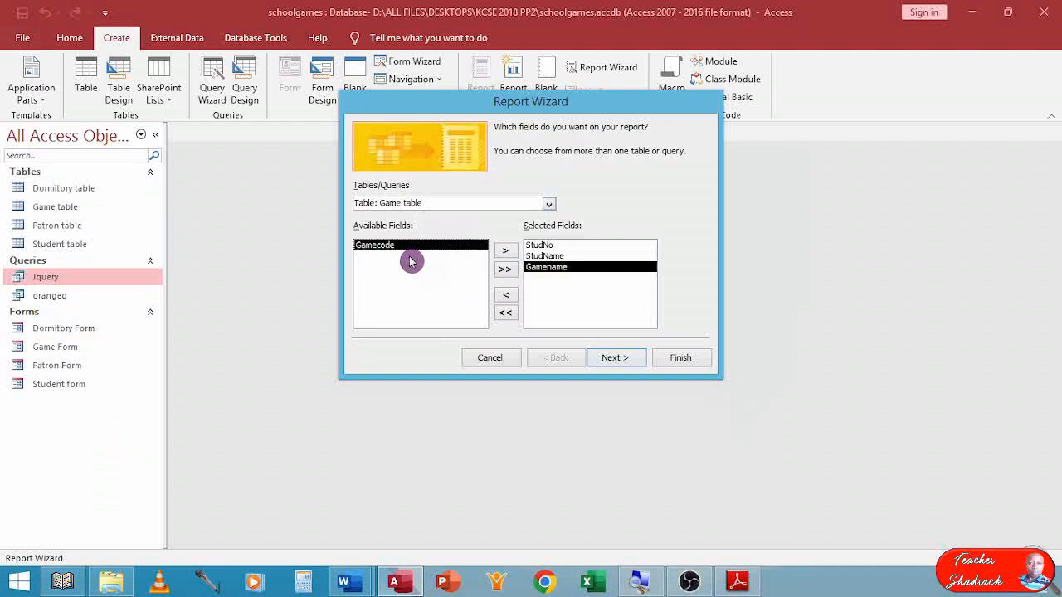
{"action": "double_click", "coordinate": [559, 267]}
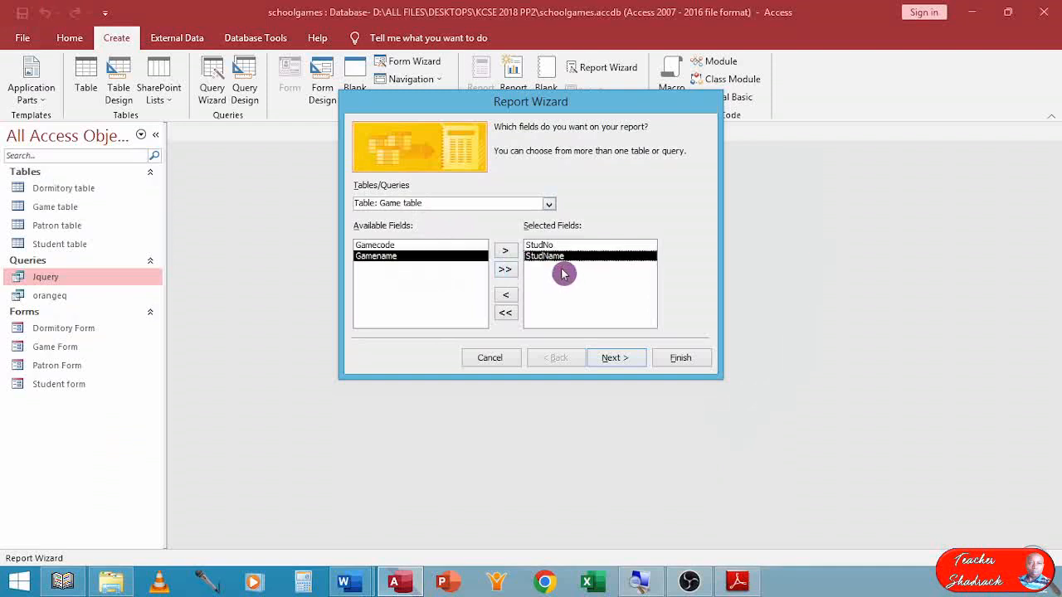
Add Dormname from the Dormitory table and Partronname from the Patron table to the report's selected fields.
{"action": "left_click", "coordinate": [548, 204]}
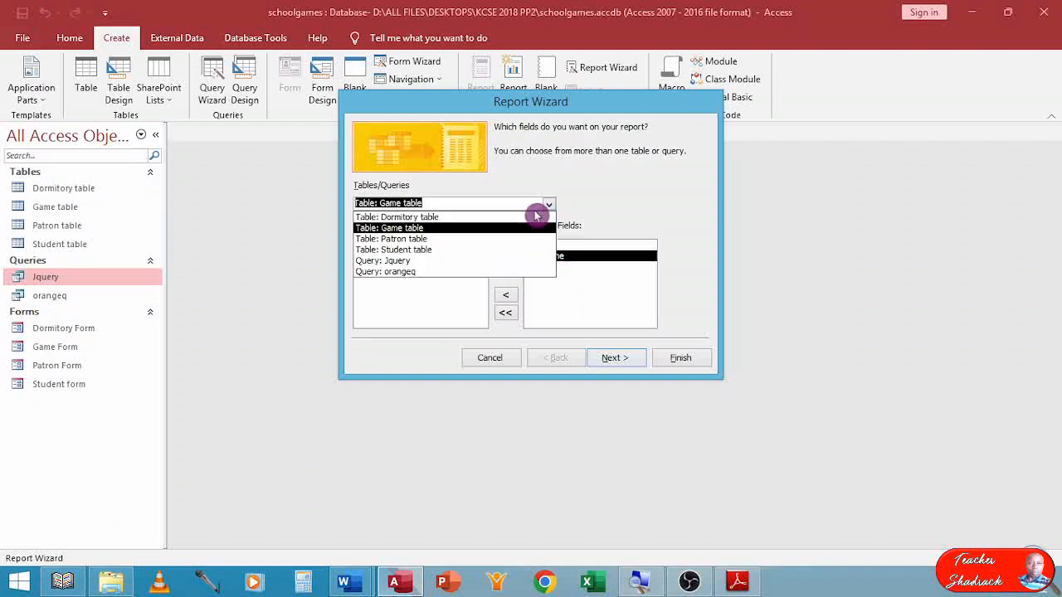
{"action": "left_click", "coordinate": [460, 218]}
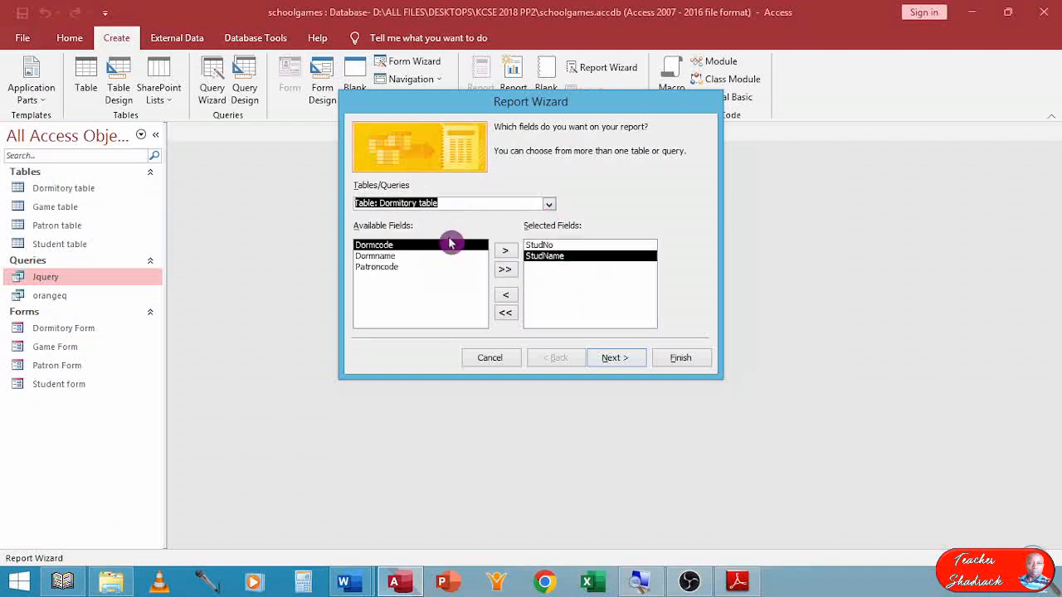
{"action": "double_click", "coordinate": [407, 257]}
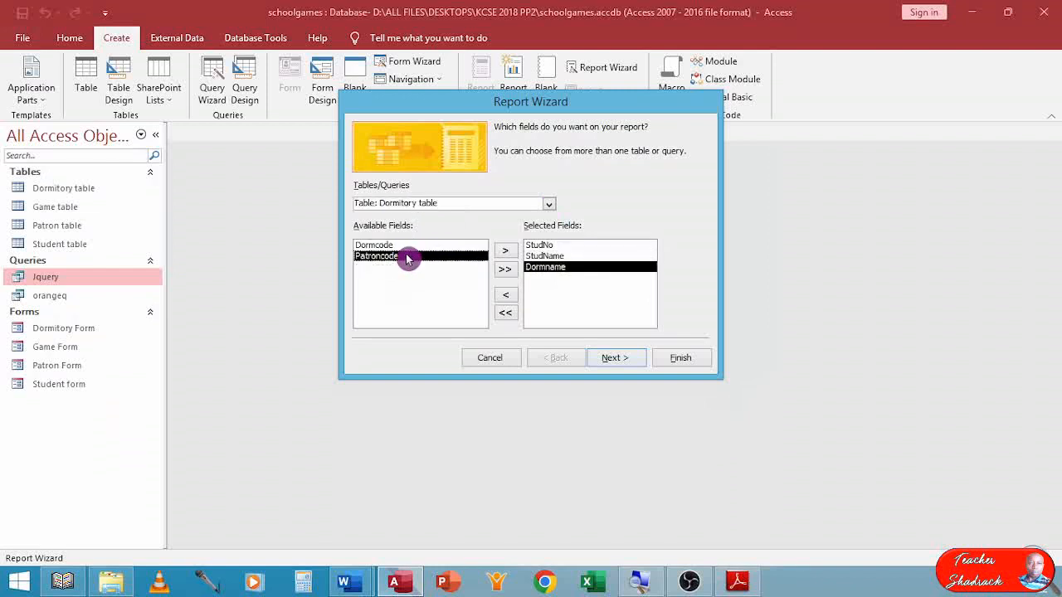
{"action": "left_click", "coordinate": [549, 208]}
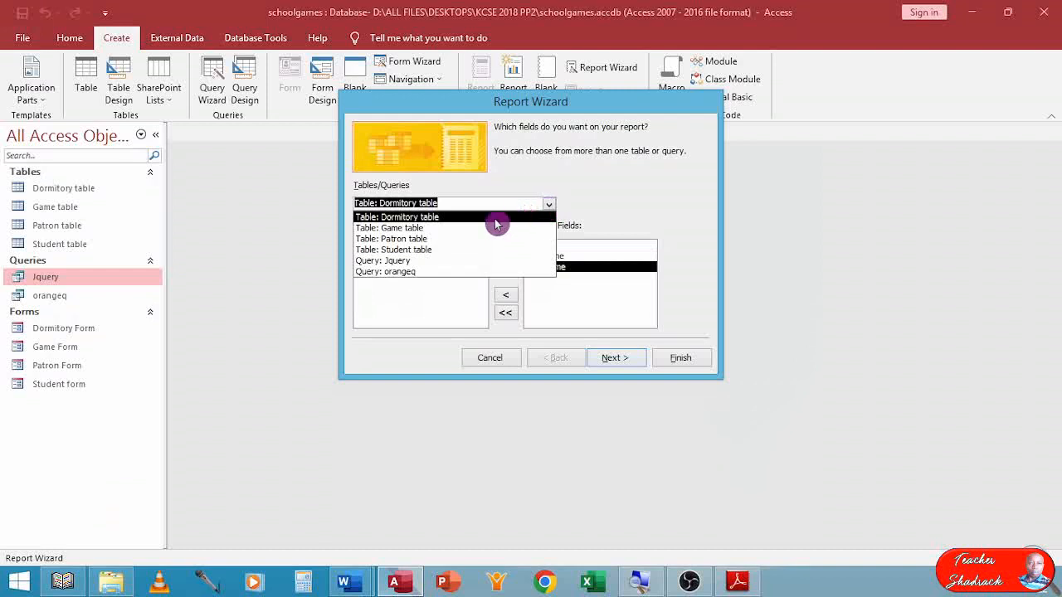
{"action": "left_click", "coordinate": [432, 248]}
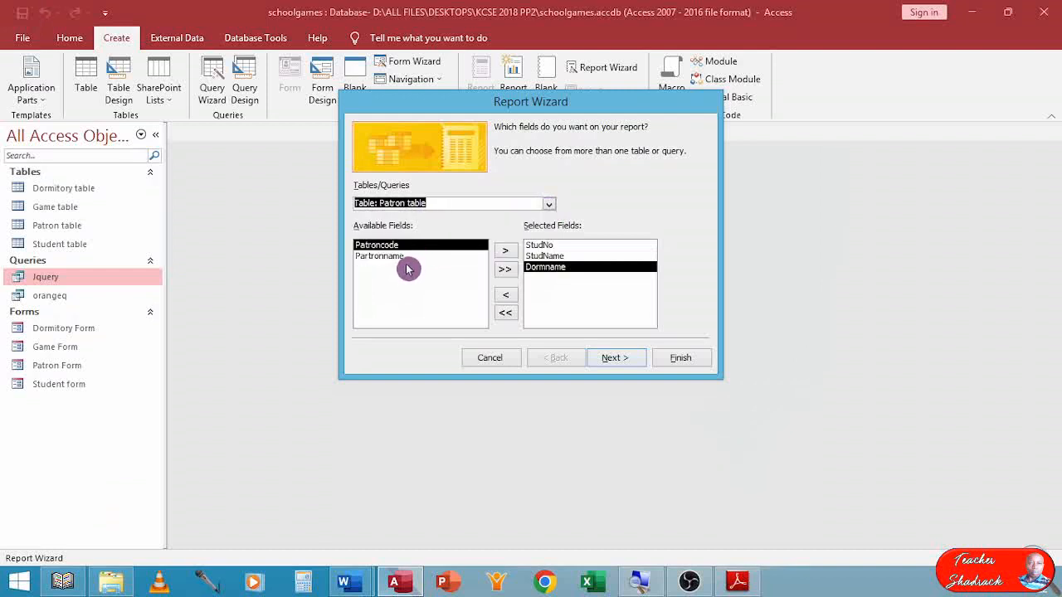
{"action": "double_click", "coordinate": [407, 257]}
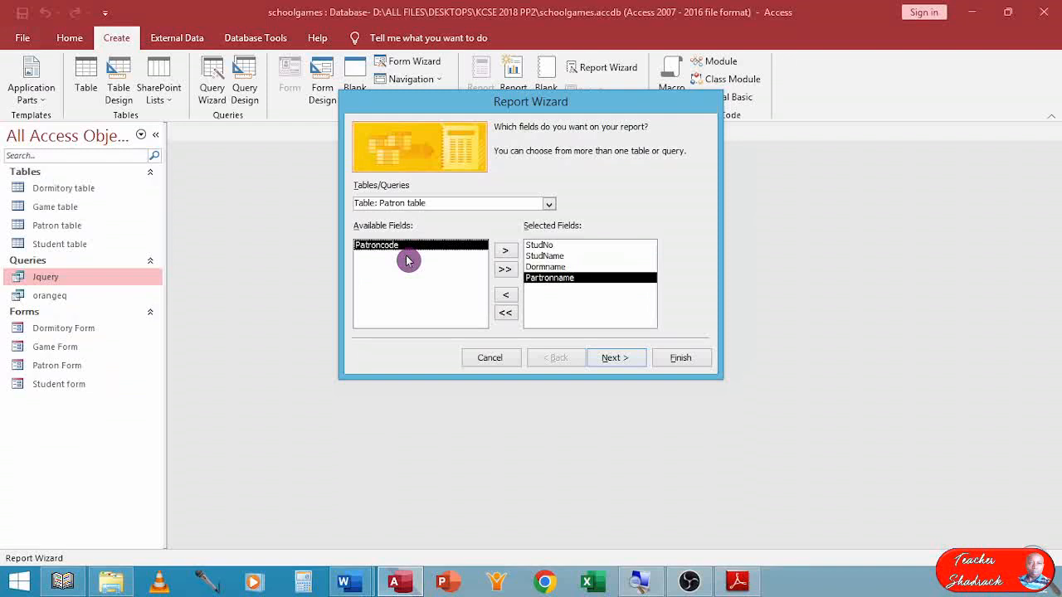
Add Gamename from the Game table as the last selected field of the report.
{"action": "left_click", "coordinate": [548, 205]}
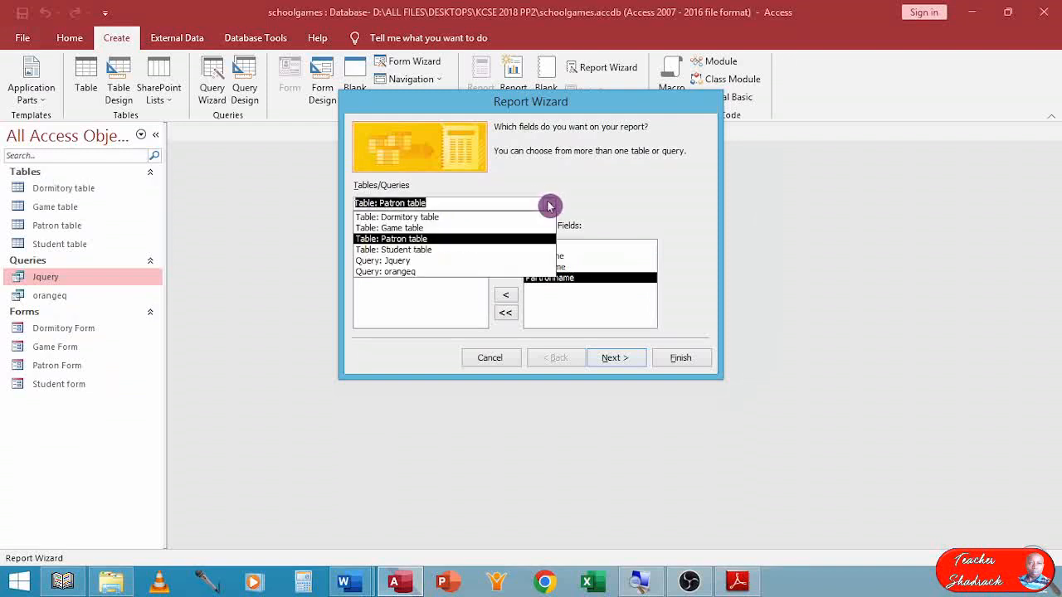
{"action": "left_click", "coordinate": [438, 229]}
{"action": "double_click", "coordinate": [404, 257]}
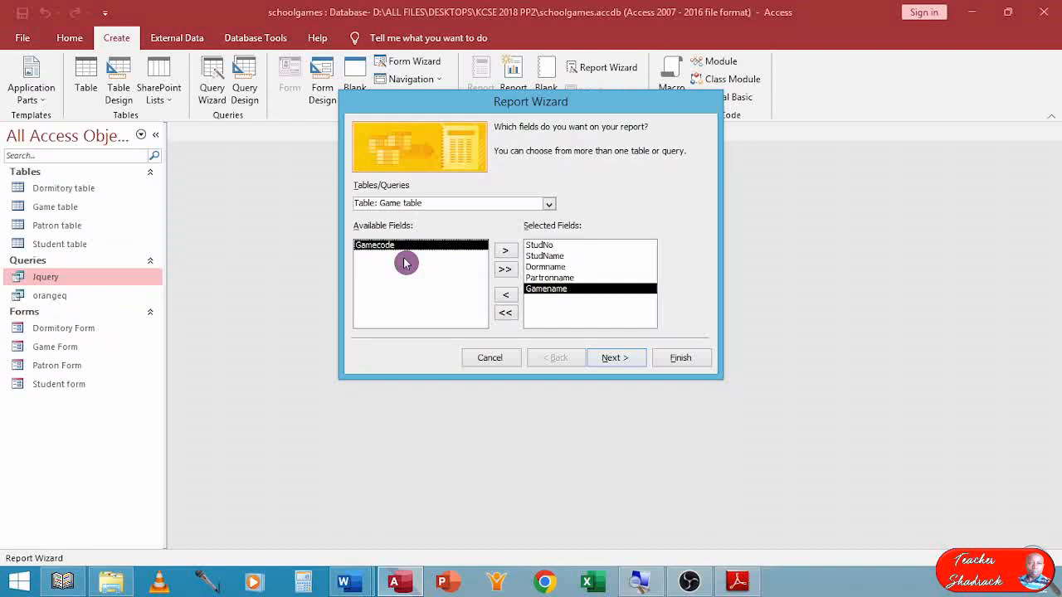
Accept the selected fields and keep the report data viewed by Student table.
{"action": "left_click", "coordinate": [625, 360]}
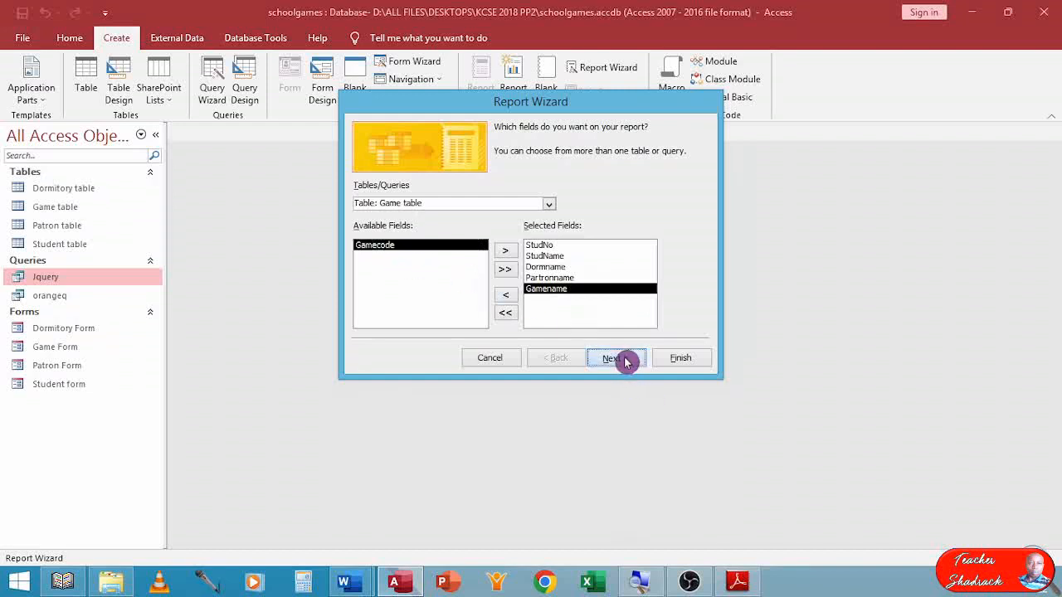
{"action": "left_click", "coordinate": [624, 360]}
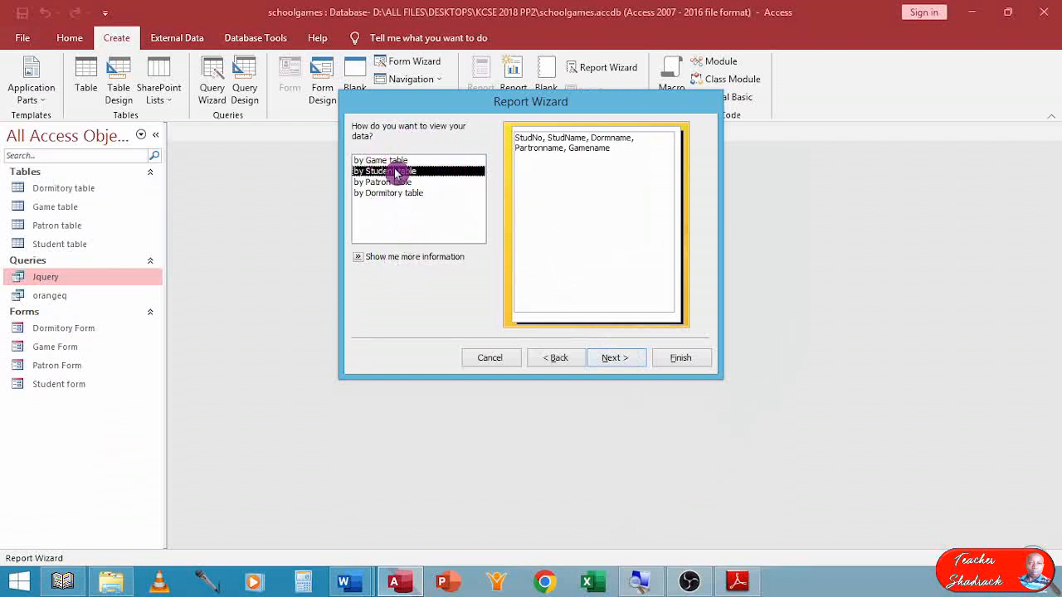
{"action": "left_click", "coordinate": [614, 358]}
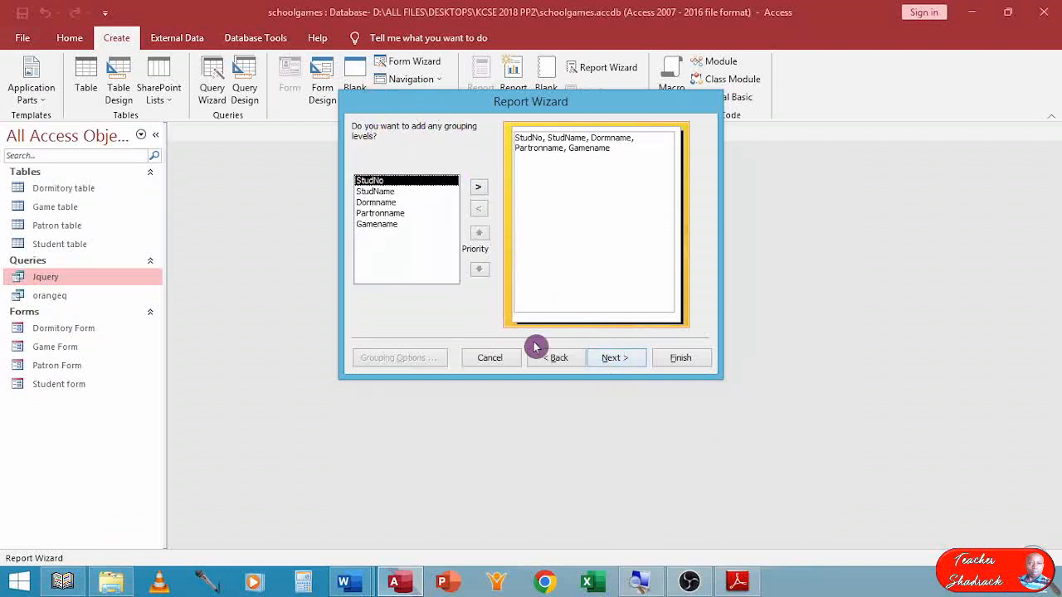
{"action": "left_click", "coordinate": [557, 358]}
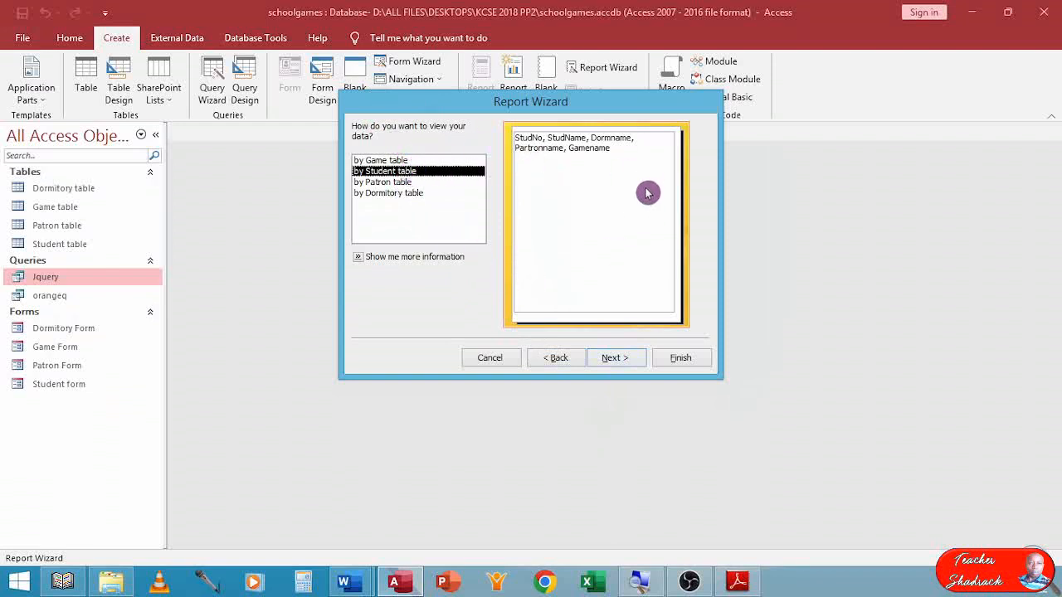
{"action": "left_click", "coordinate": [632, 357]}
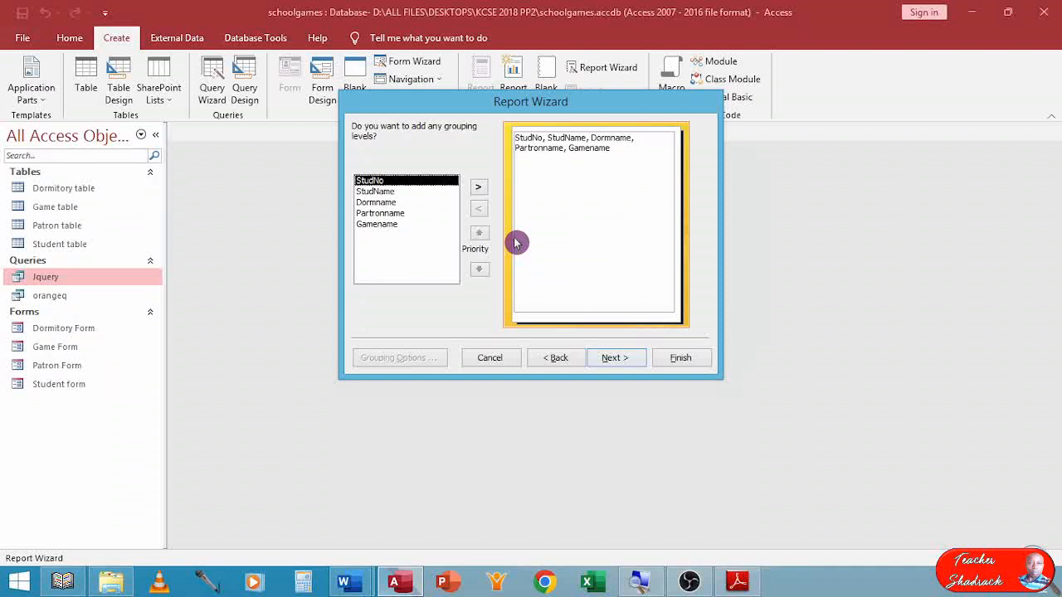
Group the report by Gamename and accept the Stepped layout in Portrait orientation without any sorting.
{"action": "left_click", "coordinate": [390, 228]}
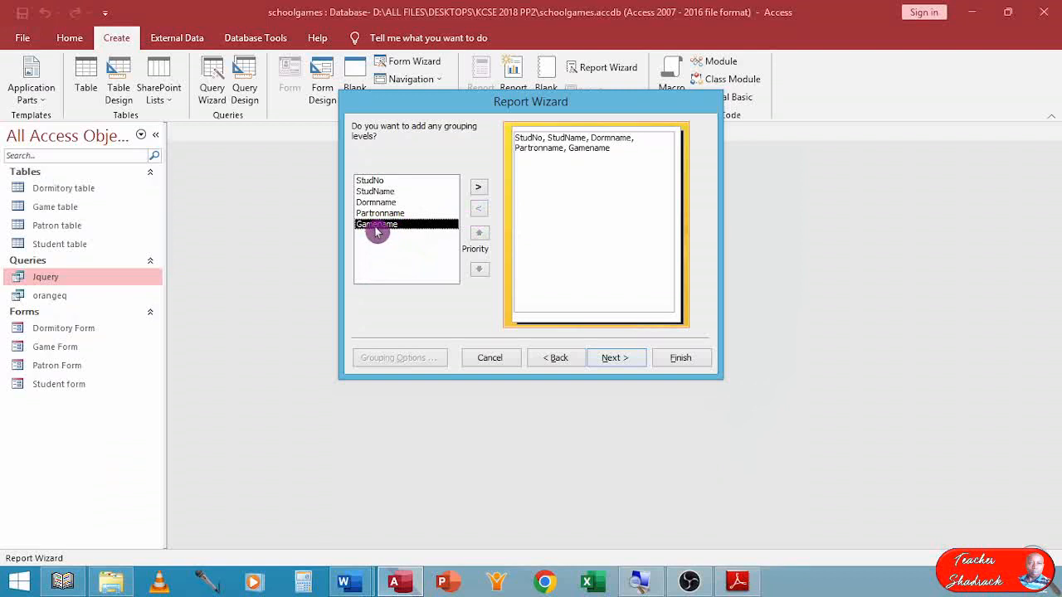
{"action": "left_click", "coordinate": [478, 188]}
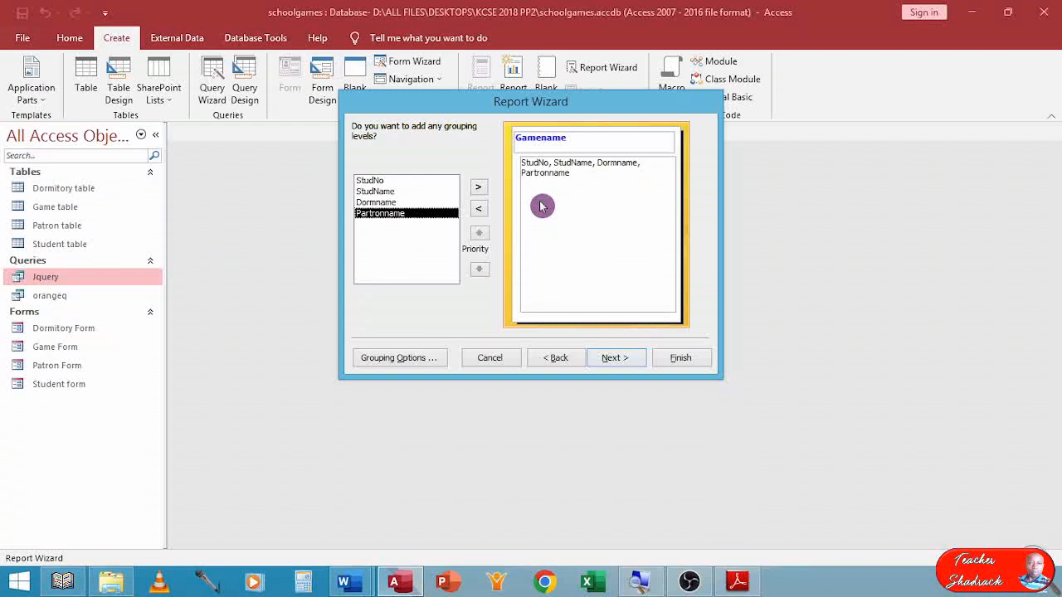
{"action": "left_click", "coordinate": [614, 358]}
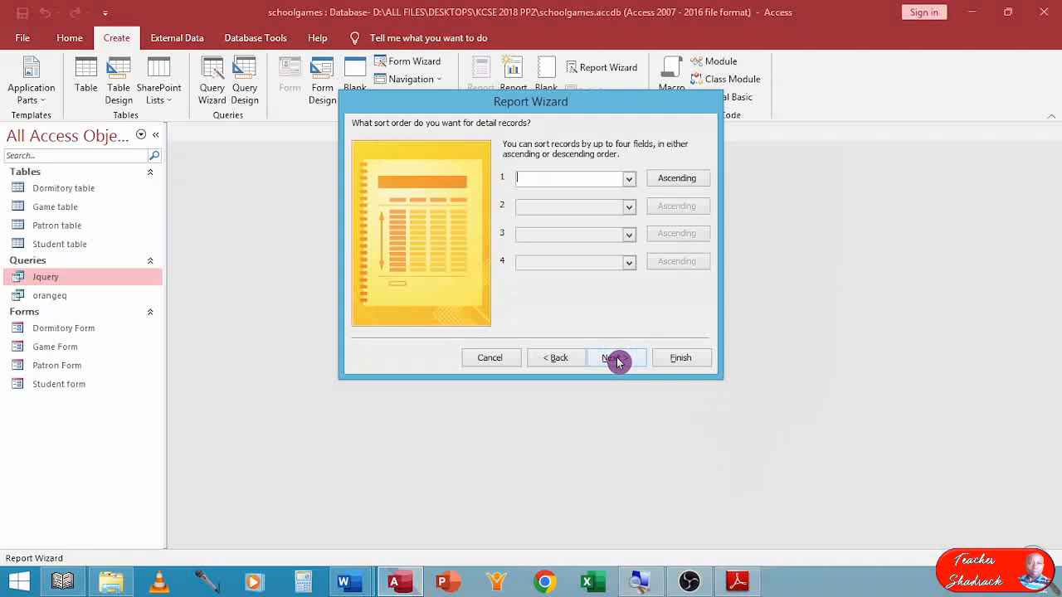
{"action": "left_click", "coordinate": [618, 360]}
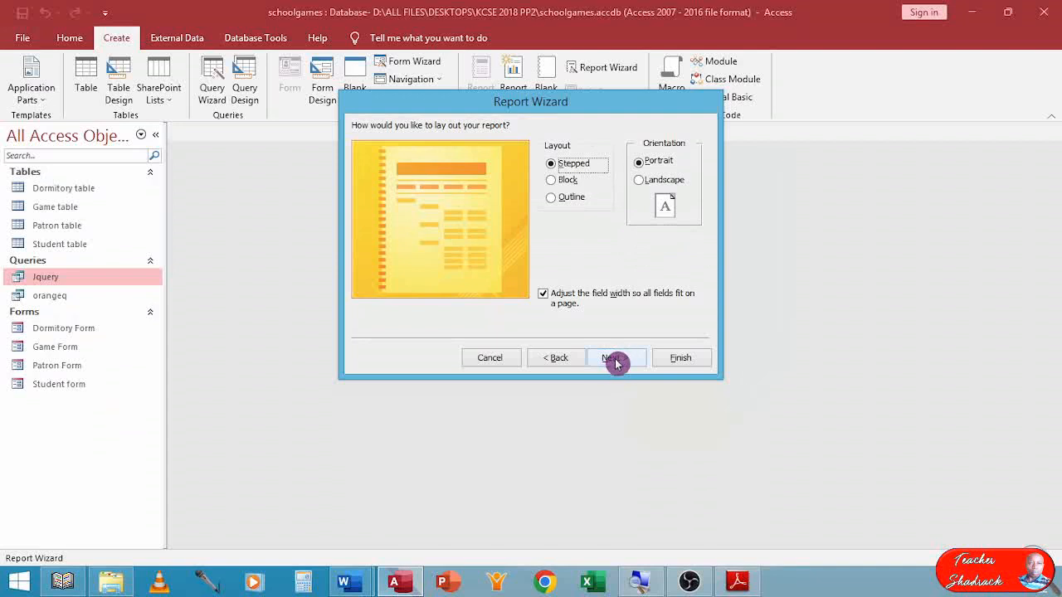
{"action": "left_click", "coordinate": [615, 360]}
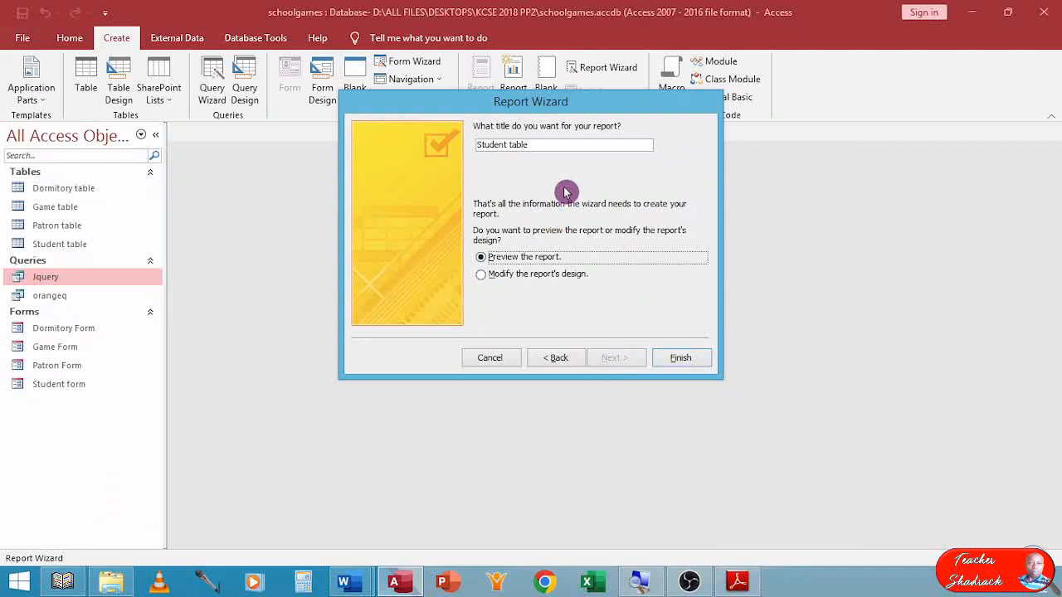
Title the report reportgame, finish the wizard and look over the records grouped by game in the preview.
{"action": "left_click", "coordinate": [533, 146]}
{"action": "left_click_drag", "start_coordinate": [534, 147], "coordinate": [433, 147]}
{"action": "left_click", "coordinate": [423, 154]}
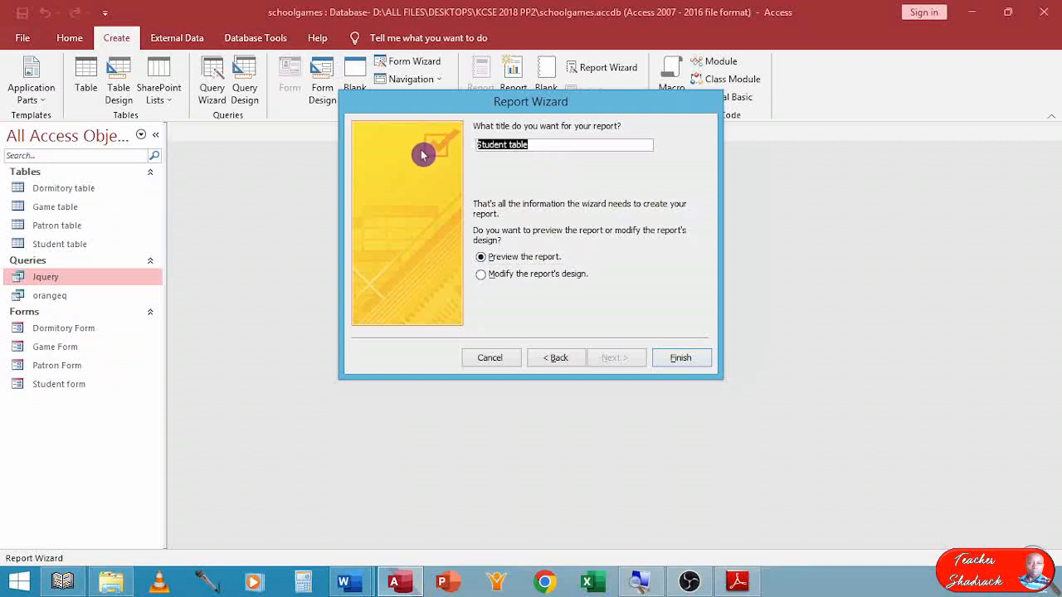
{"action": "key", "text": "BackSpace"}
{"action": "type", "text": "report"}
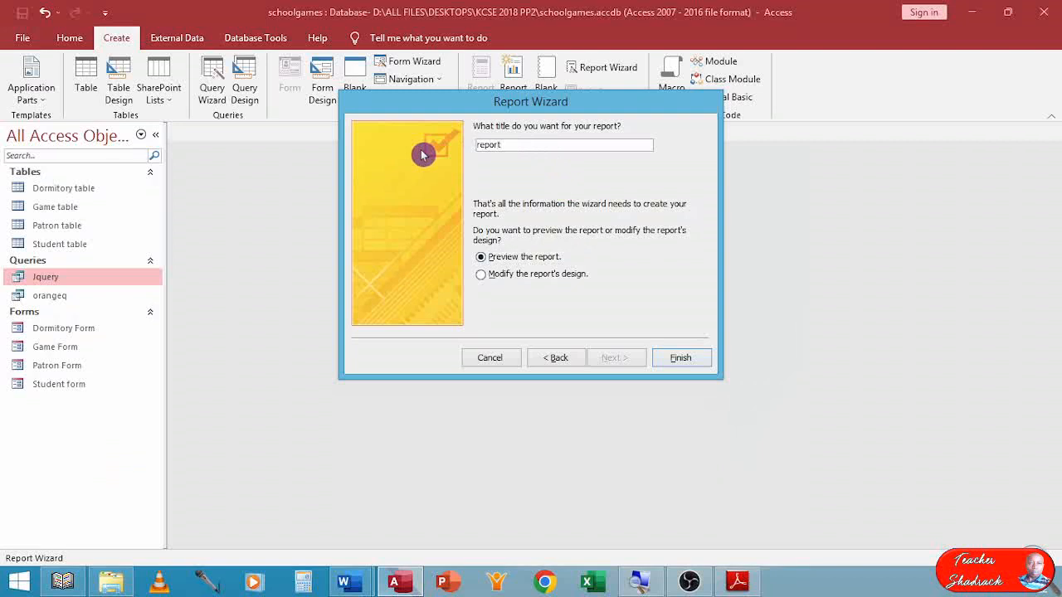
{"action": "type", "text": "game"}
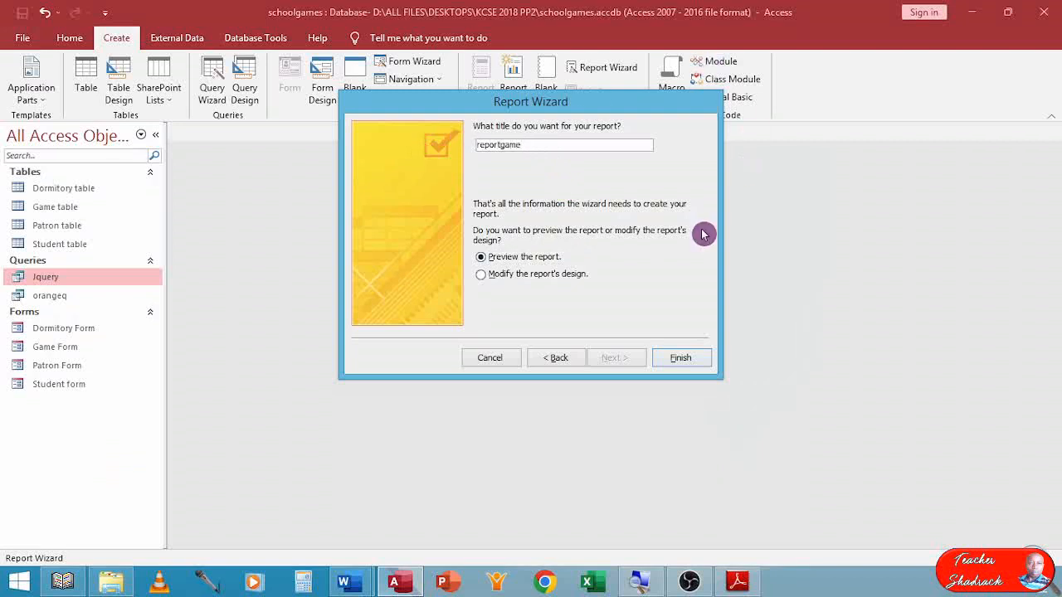
{"action": "left_click", "coordinate": [678, 359]}
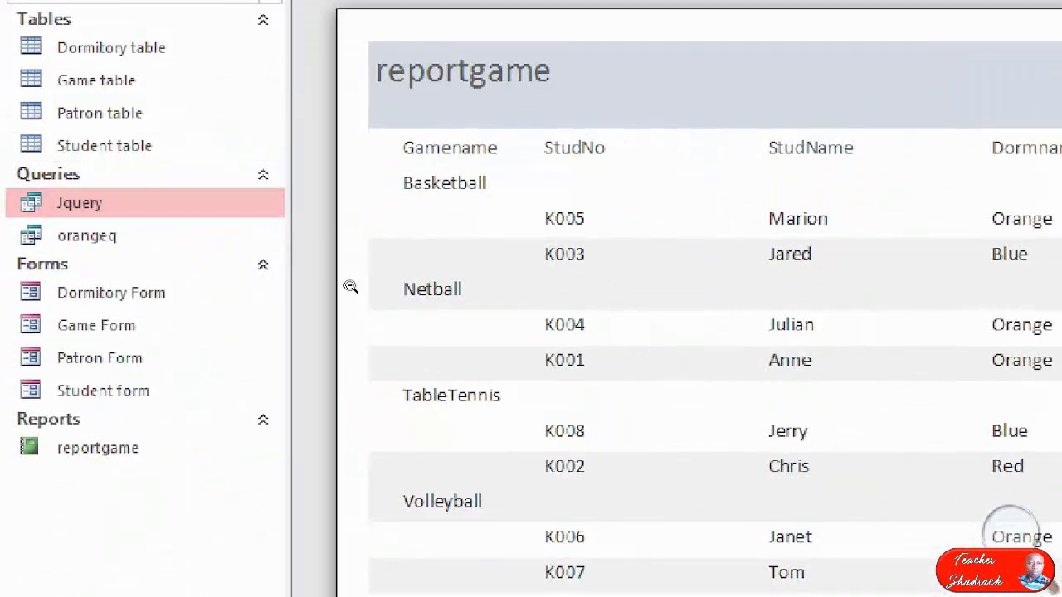
{"action": "left_click", "coordinate": [151, 337]}
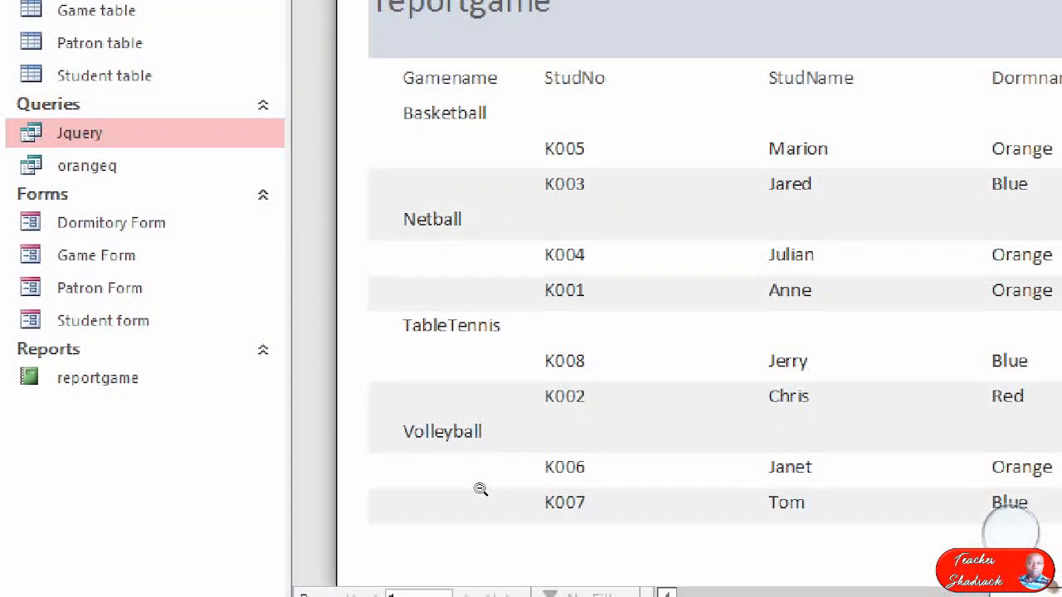
{"action": "scroll", "coordinate": [309, 251], "scroll_direction": "up", "scroll_amount": 1}
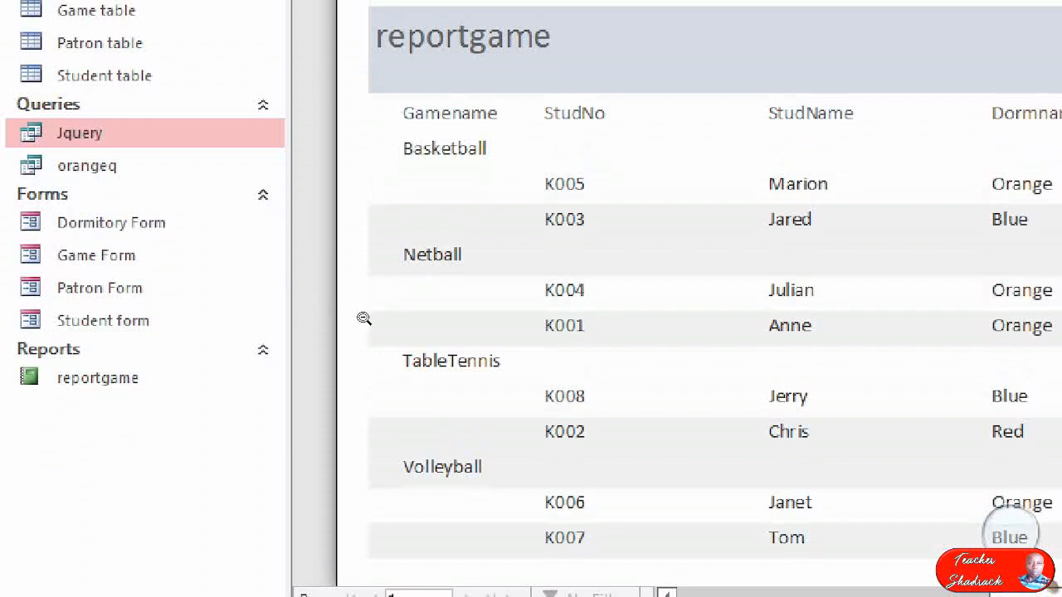
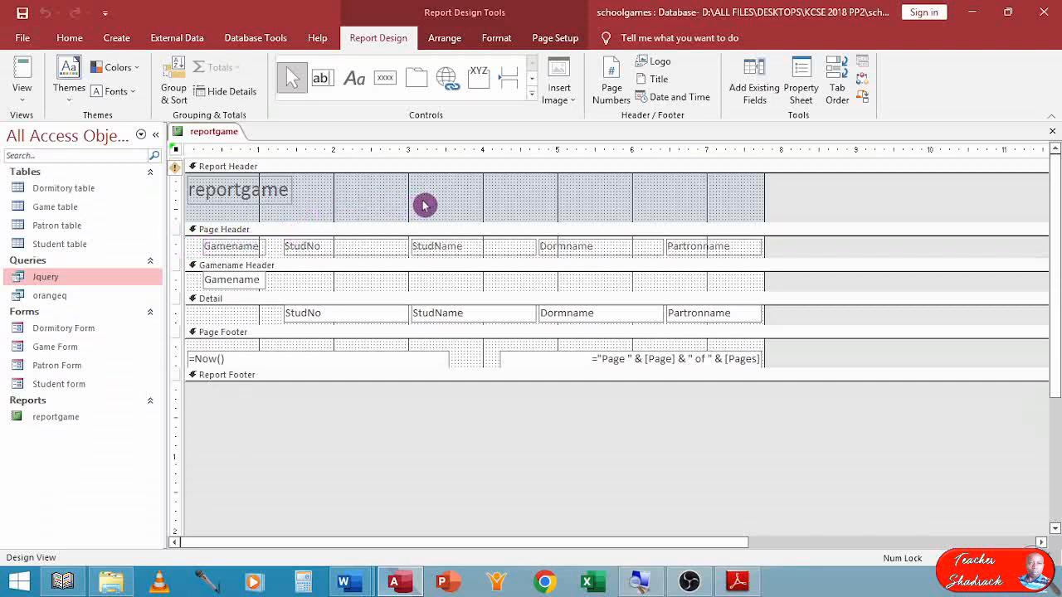
Replace the title text in the Report Header with "Players for Each Game".
{"action": "left_click", "coordinate": [282, 185]}
{"action": "left_click_drag", "start_coordinate": [287, 184], "coordinate": [121, 195]}
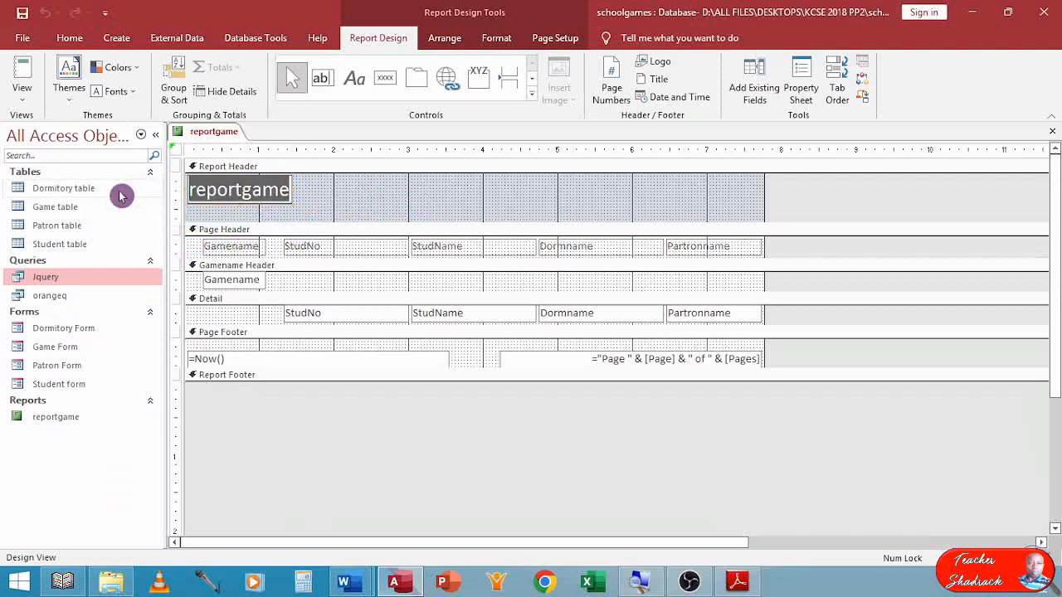
{"action": "type", "text": "Plat"}
{"action": "key", "text": "BackSpace"}
{"action": "type", "text": "y"}
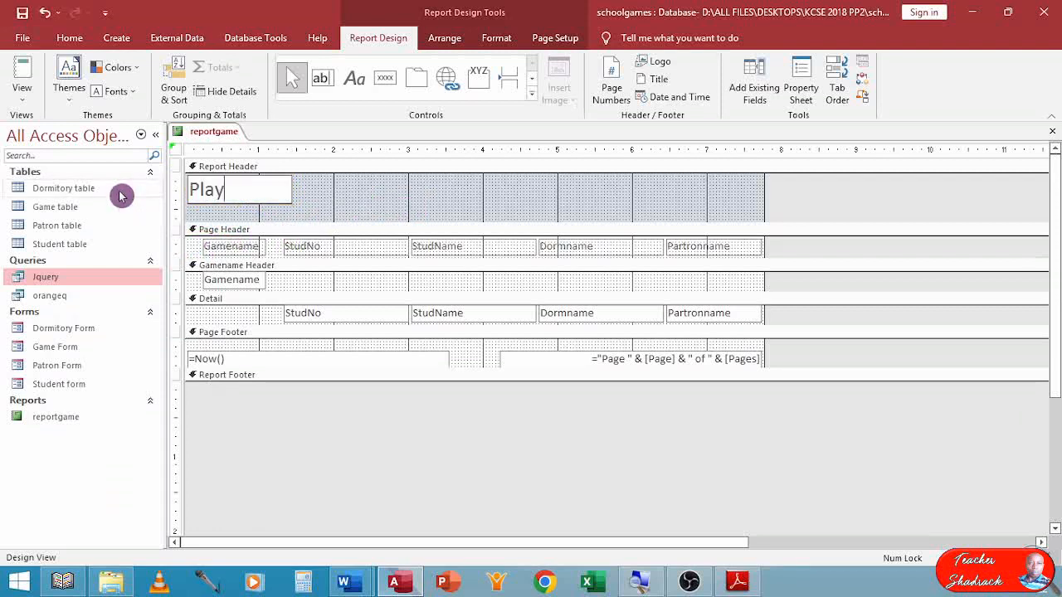
{"action": "type", "text": "ers for Each"}
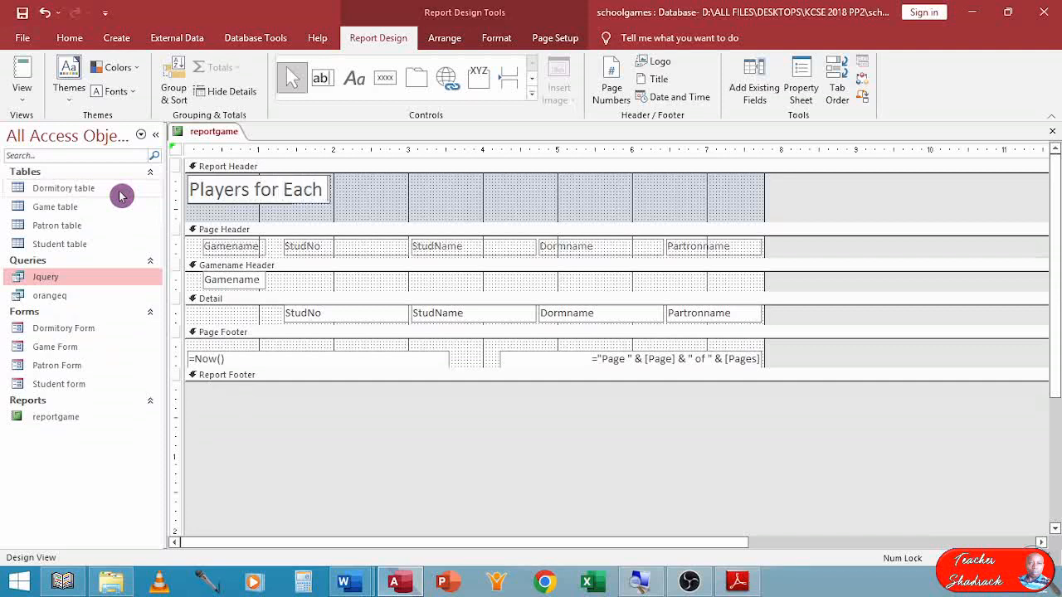
{"action": "type", "text": "Game"}
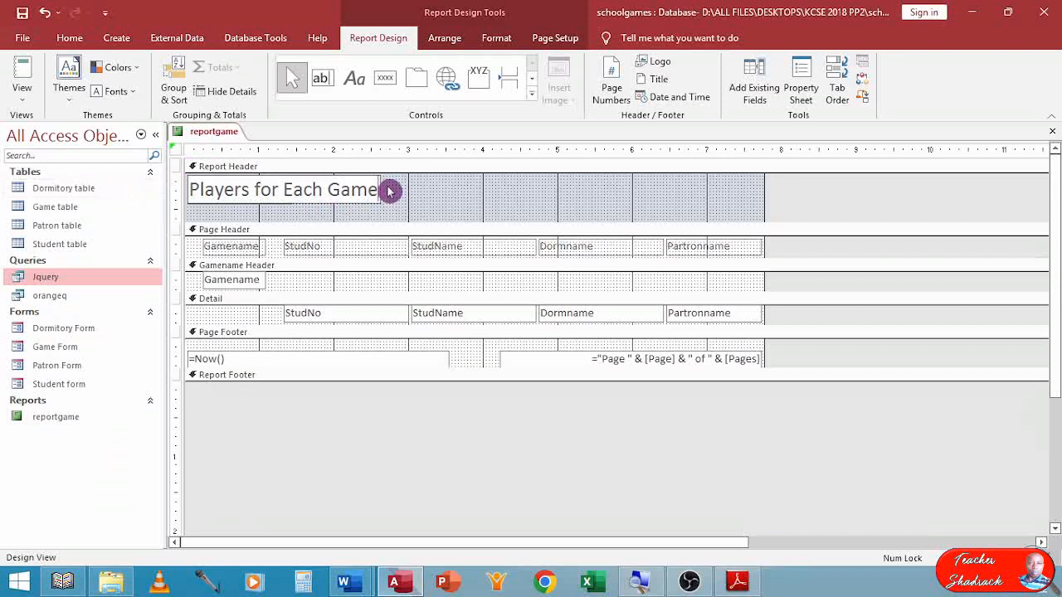
{"action": "left_click", "coordinate": [344, 206]}
{"action": "left_click", "coordinate": [332, 200]}
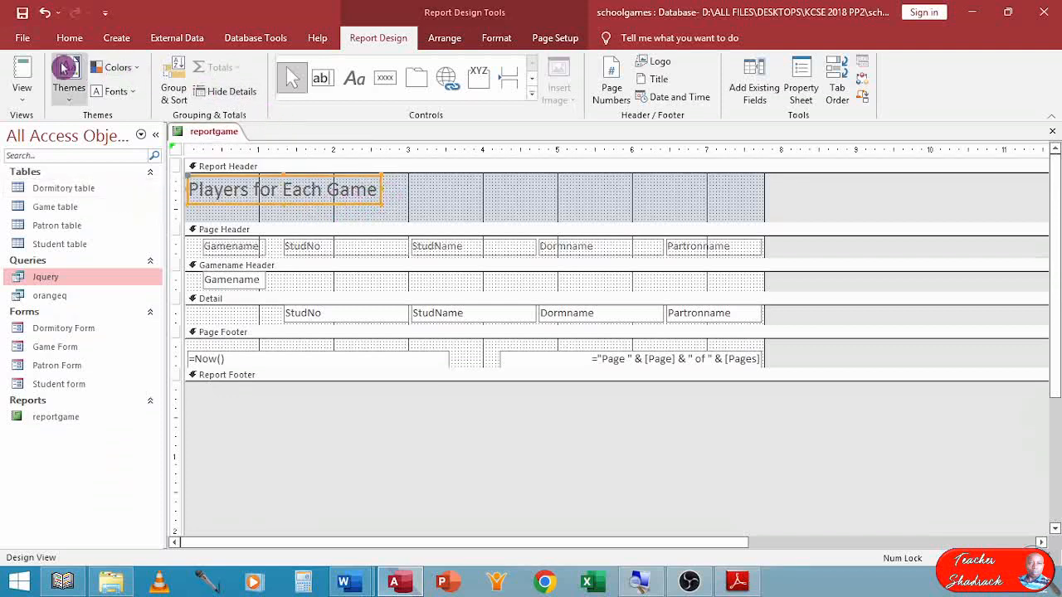
Set the report title's font colour to Automatic black and its size to 26, and fit its box to the text.
{"action": "left_click", "coordinate": [69, 38]}
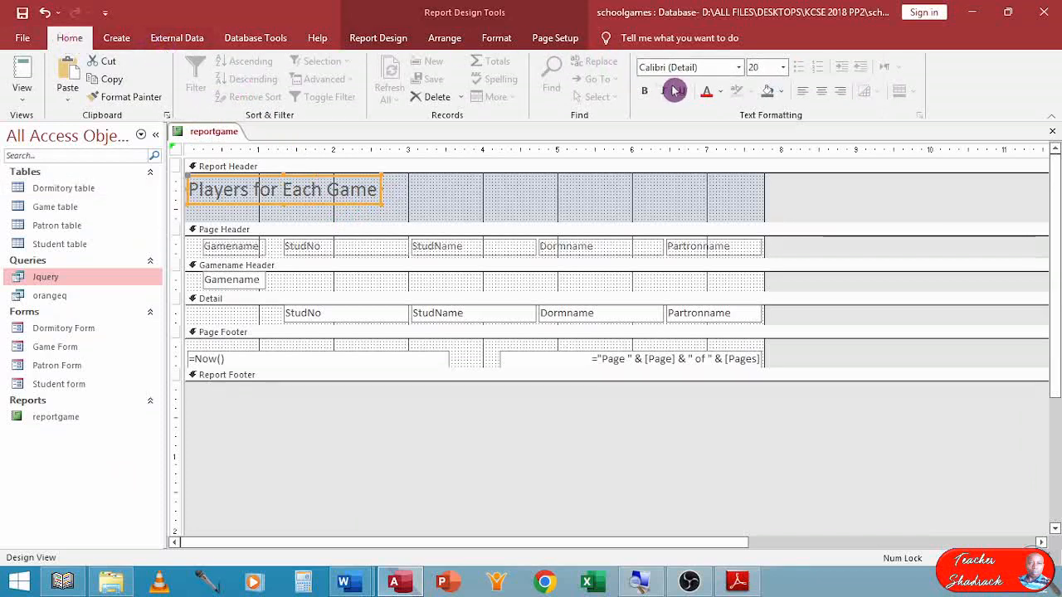
{"action": "left_click", "coordinate": [720, 91]}
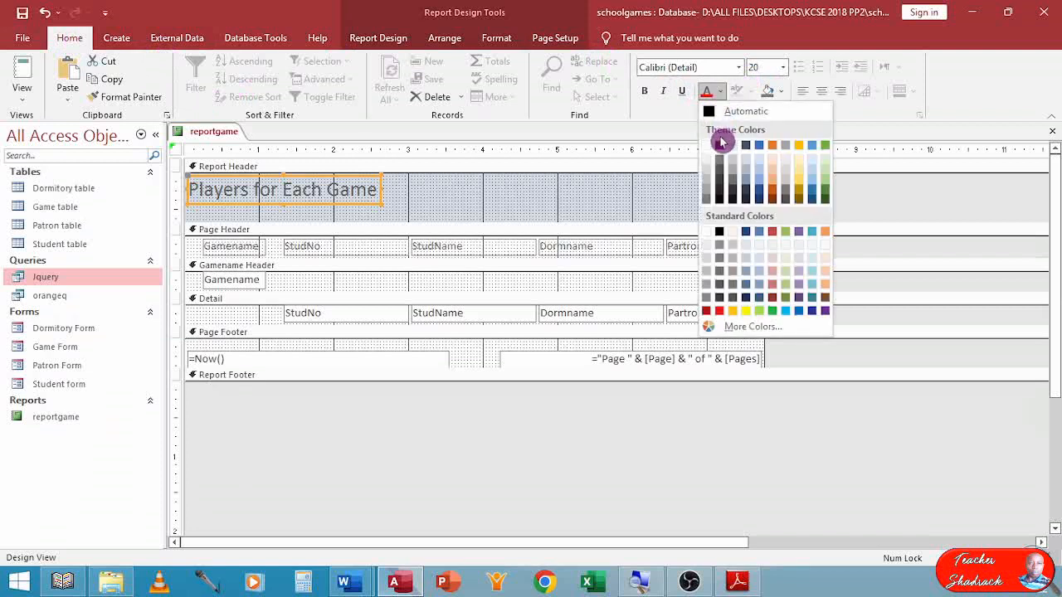
{"action": "left_click", "coordinate": [710, 114]}
{"action": "left_click", "coordinate": [782, 67]}
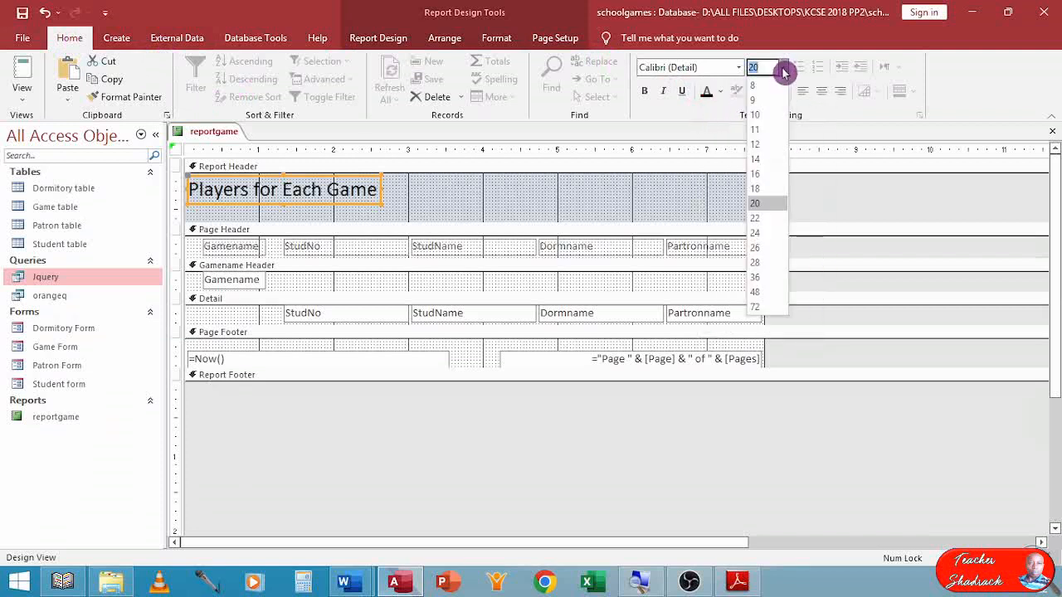
{"action": "left_click", "coordinate": [757, 248]}
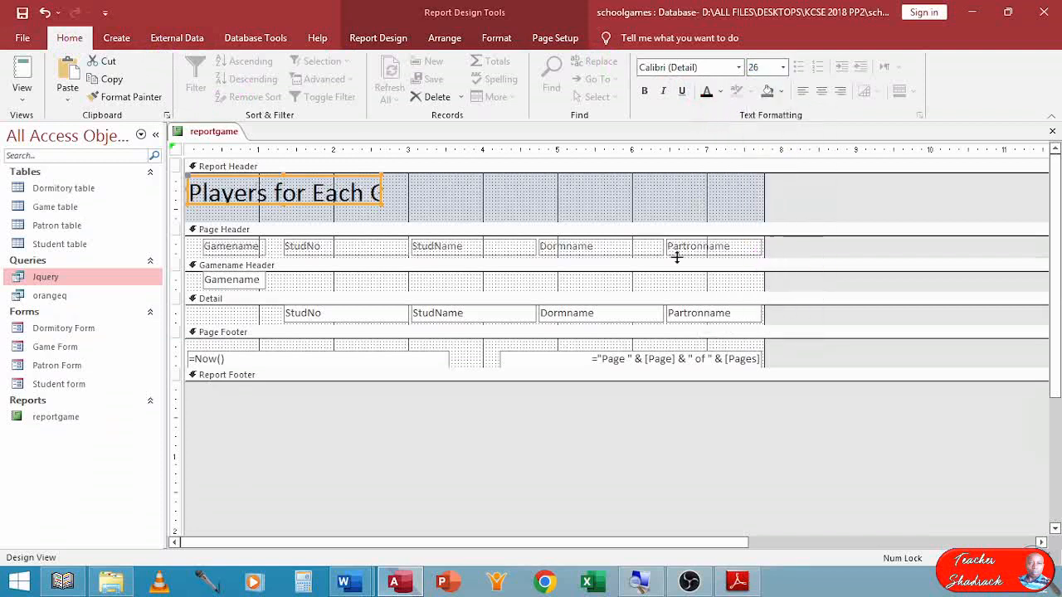
{"action": "double_click", "coordinate": [381, 205]}
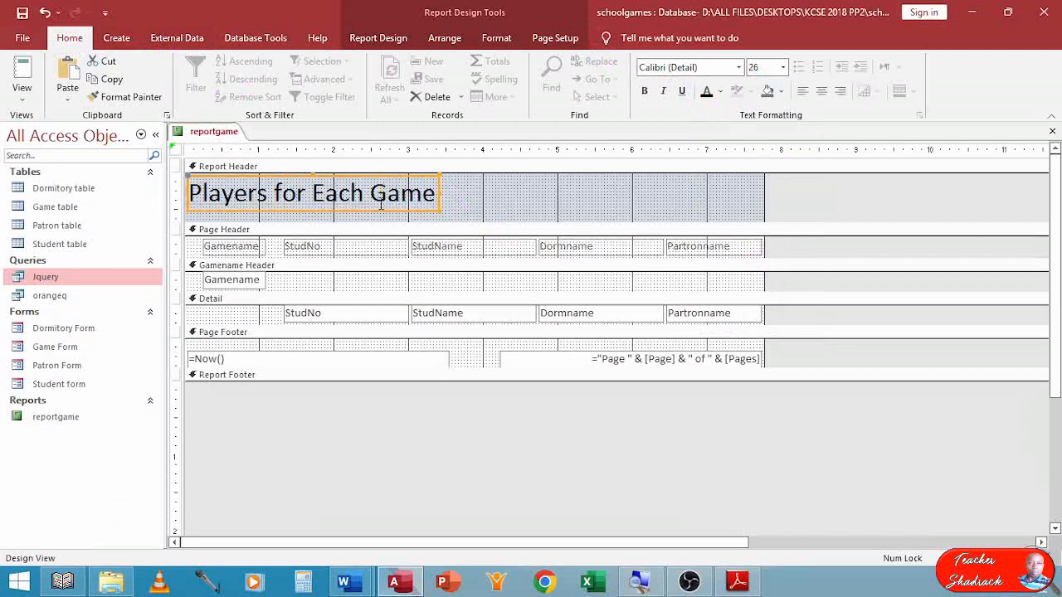
Make the report title bold and widen its box to about the 4.2 inch mark.
{"action": "left_click", "coordinate": [643, 91]}
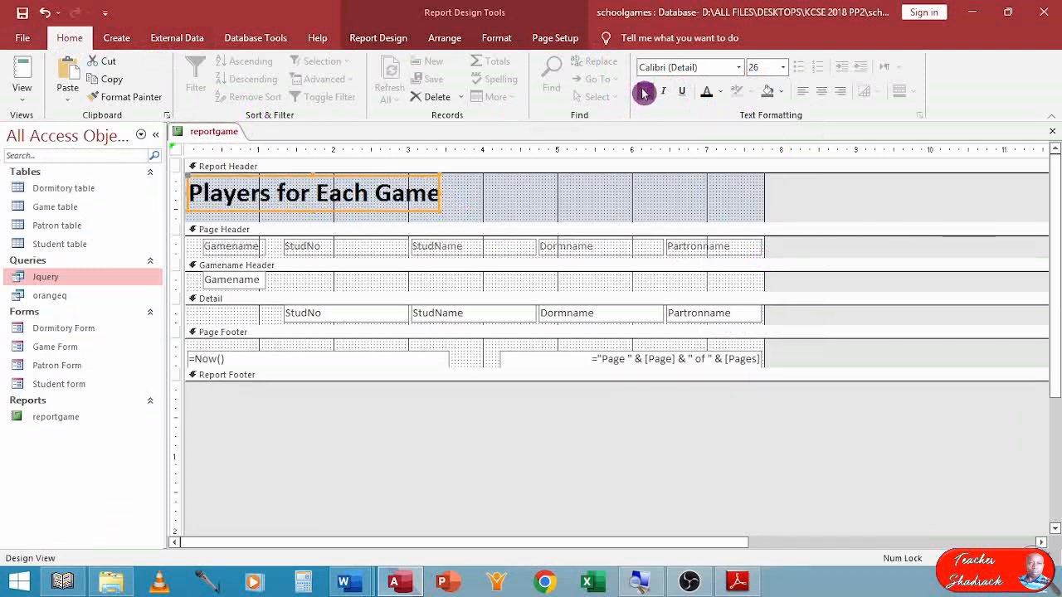
{"action": "left_click_drag", "start_coordinate": [442, 196], "coordinate": [503, 194]}
{"action": "left_click", "coordinate": [548, 192]}
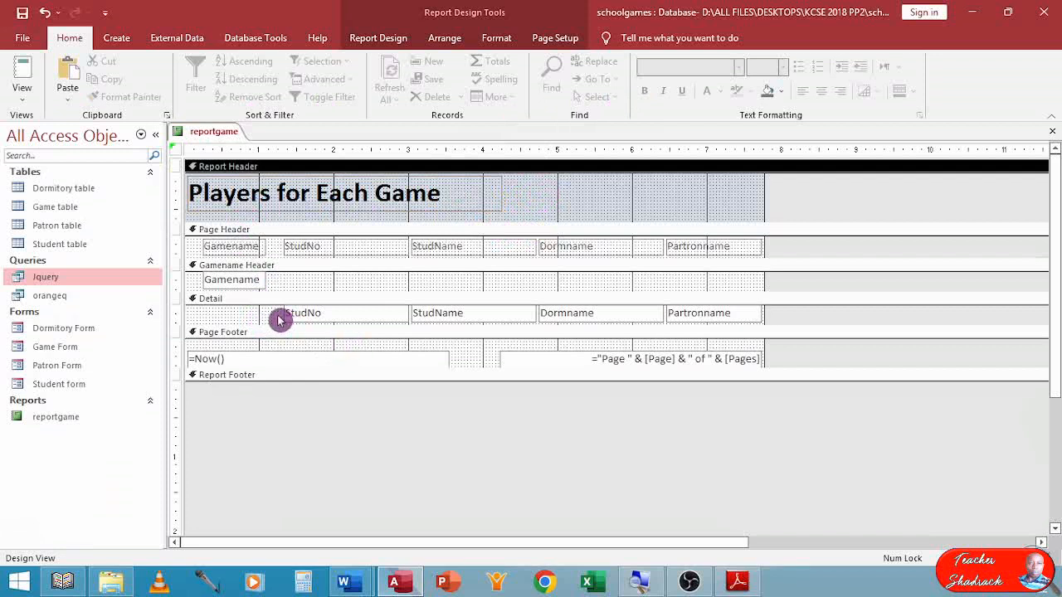
Make the Gamename field in the Gamename Header bold and italic, and widen its box slightly.
{"action": "left_click", "coordinate": [249, 281]}
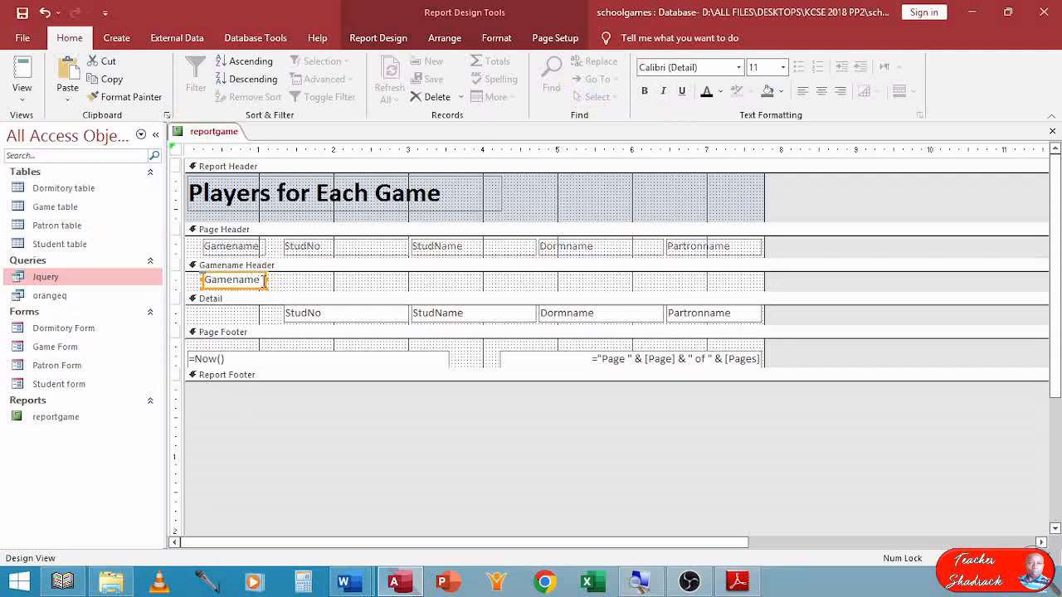
{"action": "left_click", "coordinate": [645, 91]}
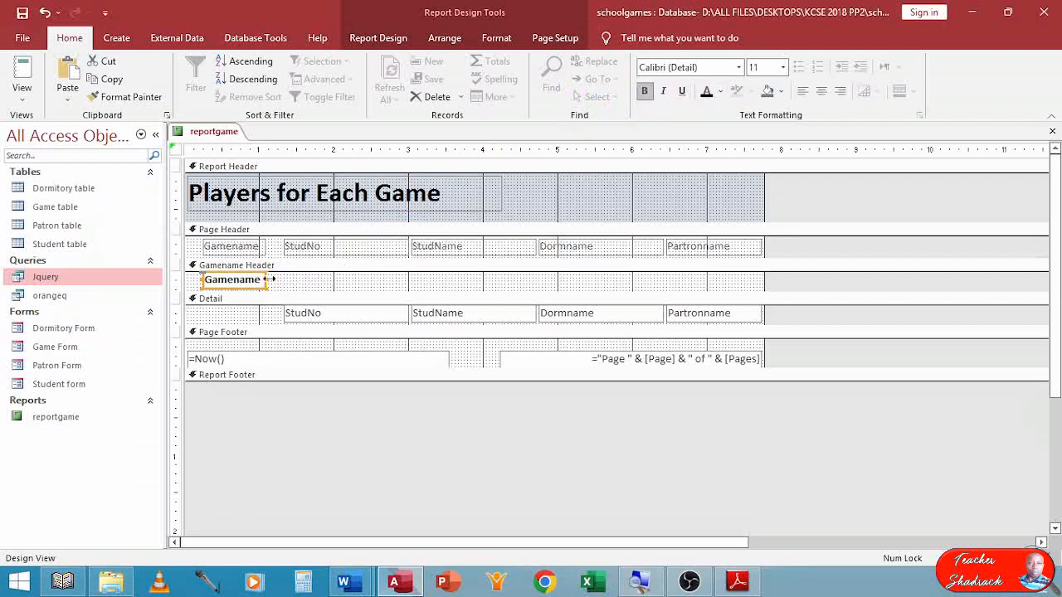
{"action": "left_click_drag", "start_coordinate": [268, 279], "coordinate": [288, 279]}
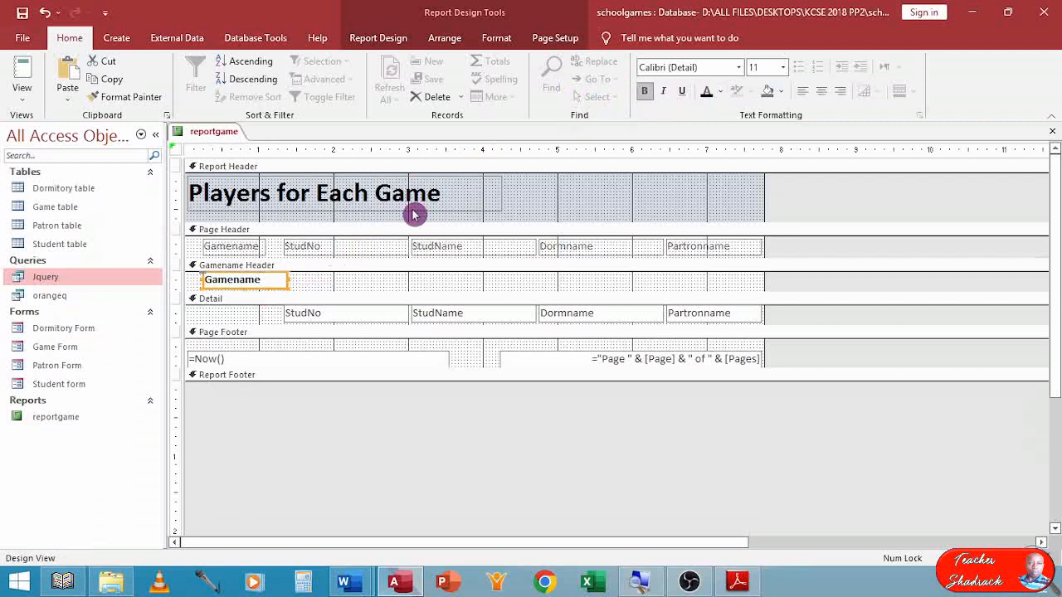
{"action": "left_click", "coordinate": [669, 94]}
{"action": "left_click", "coordinate": [379, 282]}
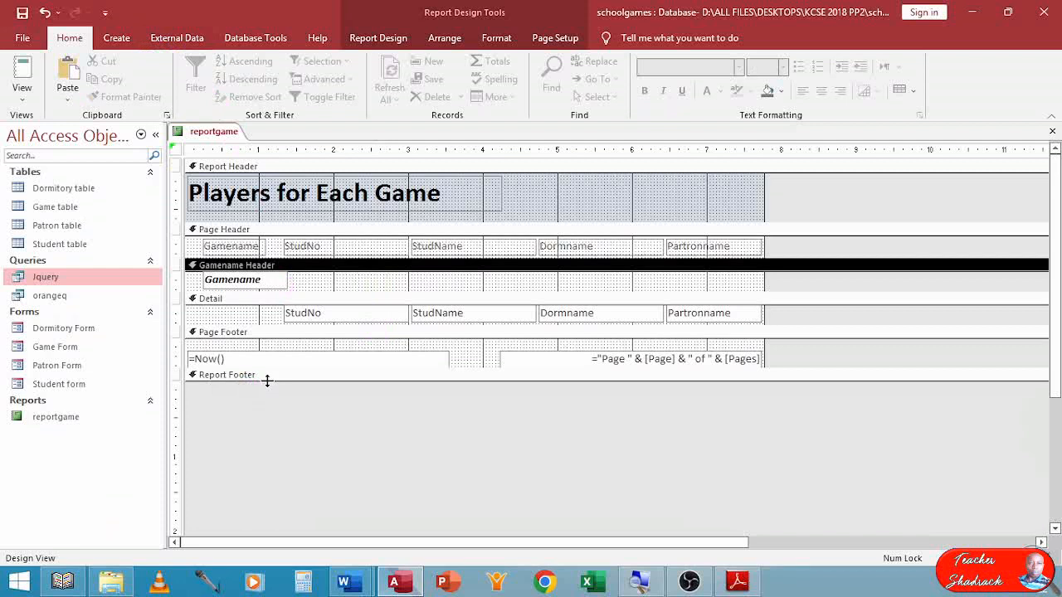
Open up space in the Report Footer and add a label there containing the candidate's name.
{"action": "left_click_drag", "start_coordinate": [267, 380], "coordinate": [280, 430]}
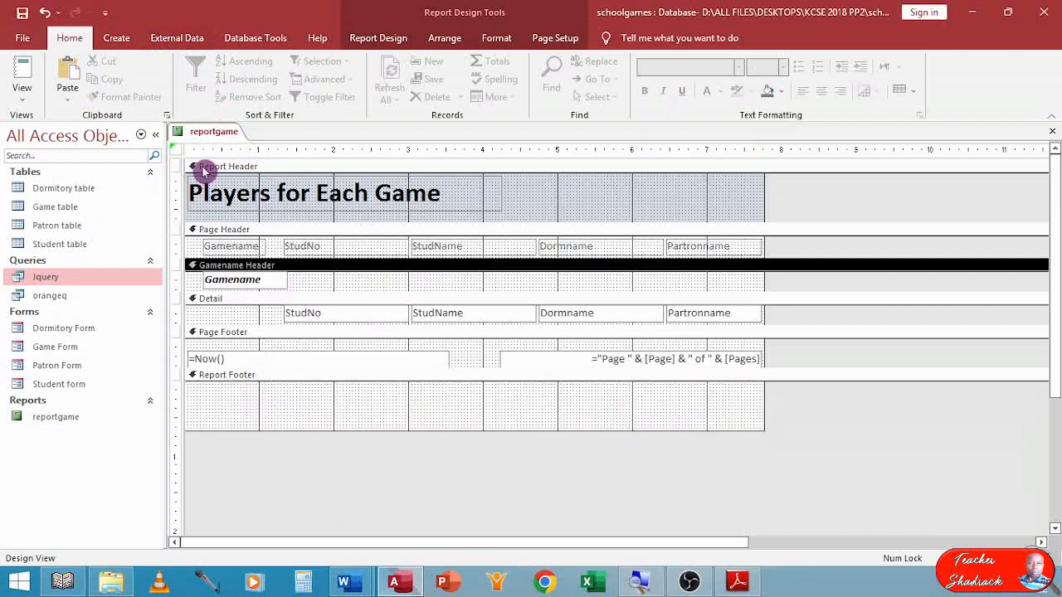
{"action": "left_click", "coordinate": [122, 38]}
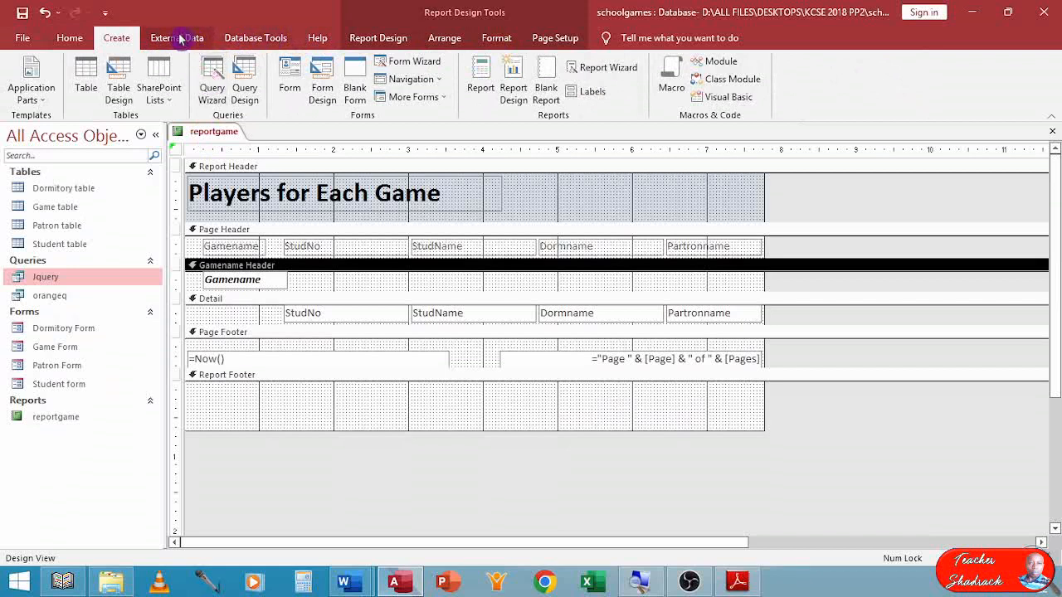
{"action": "left_click", "coordinate": [368, 40]}
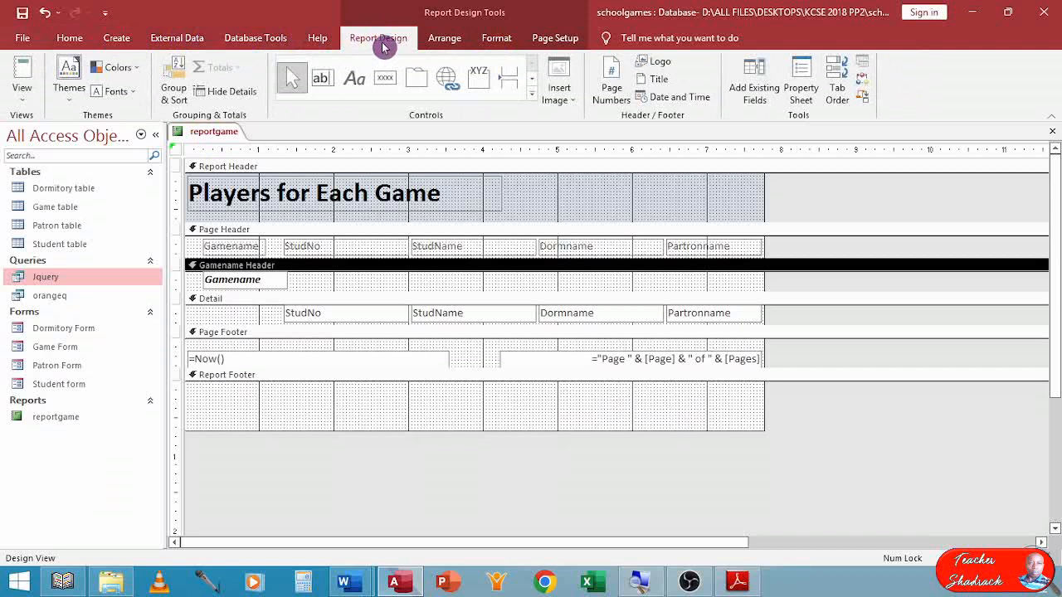
{"action": "left_click", "coordinate": [357, 83]}
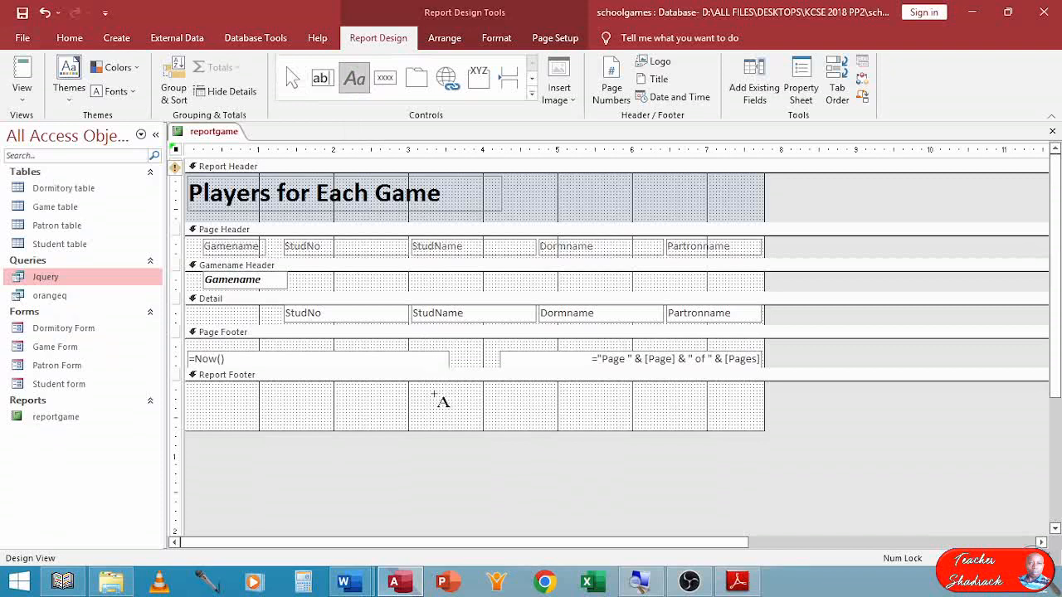
{"action": "left_click", "coordinate": [413, 390]}
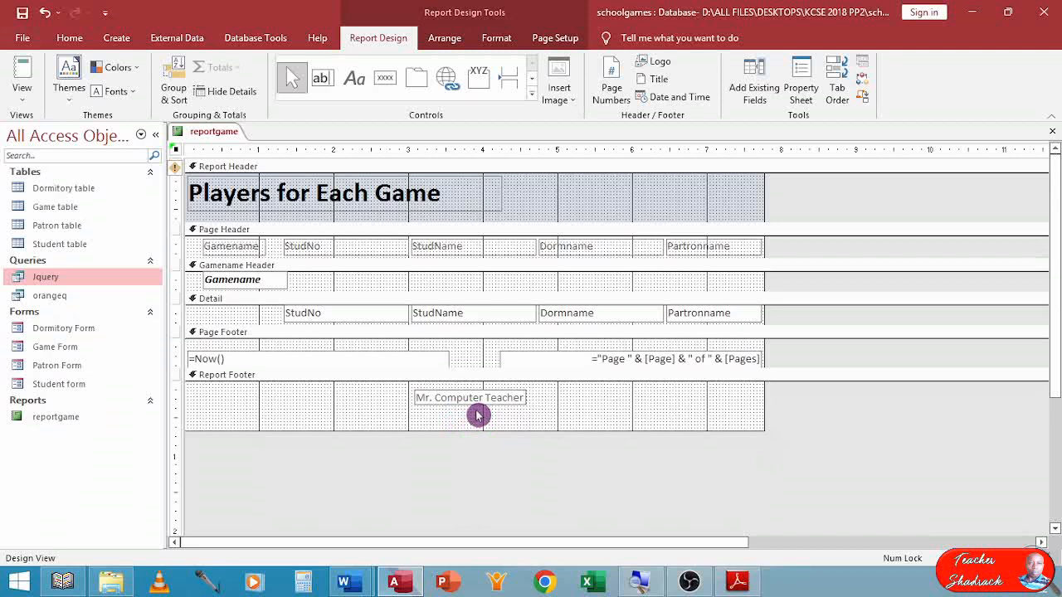
Add a second label below the name in the Report Footer, containing "Index Number:" and the candidate's index number.
{"action": "left_click", "coordinate": [487, 395]}
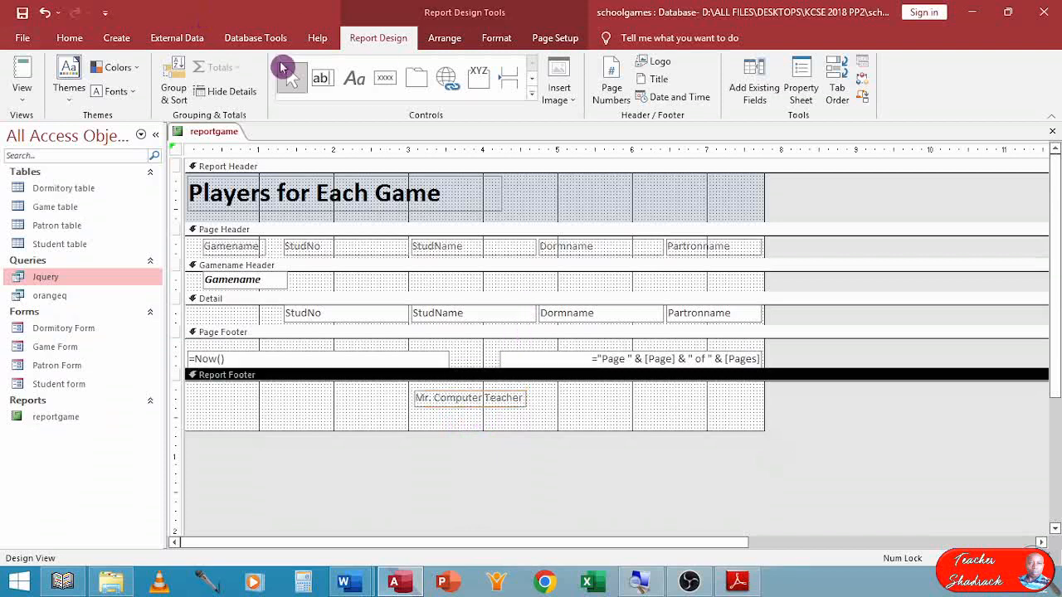
{"action": "left_click", "coordinate": [355, 80]}
{"action": "left_click", "coordinate": [416, 413]}
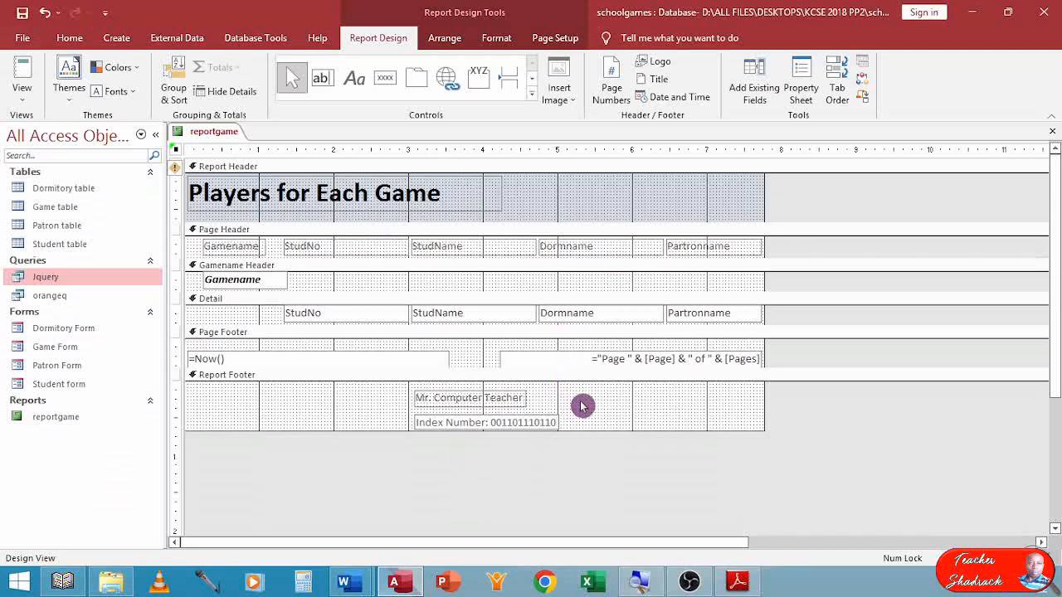
Set the font colour of both Report Footer labels to black and their font size to 14.
{"action": "left_click", "coordinate": [413, 421]}
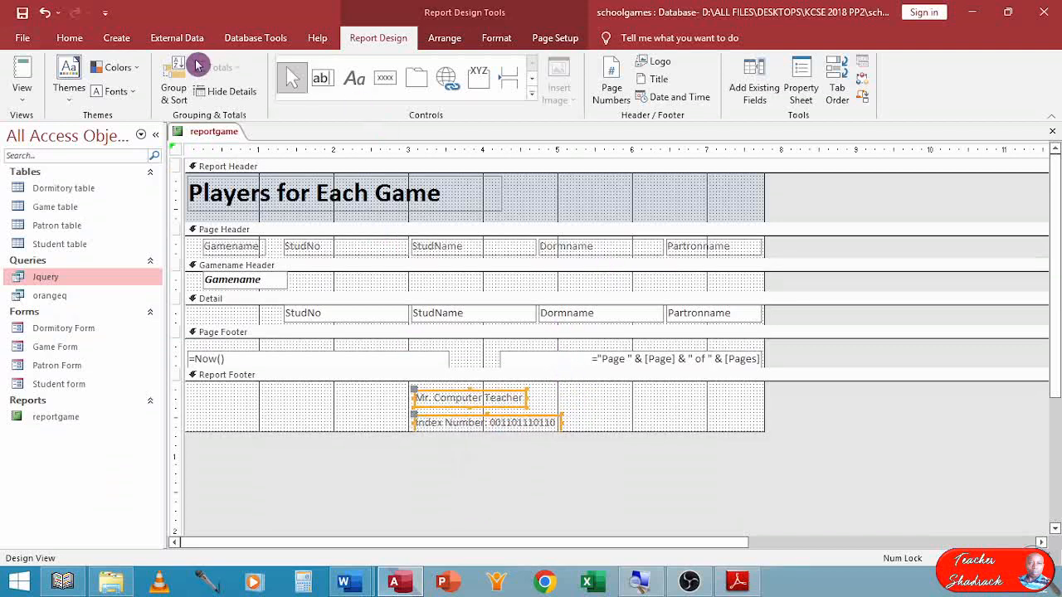
{"action": "left_click", "coordinate": [75, 39]}
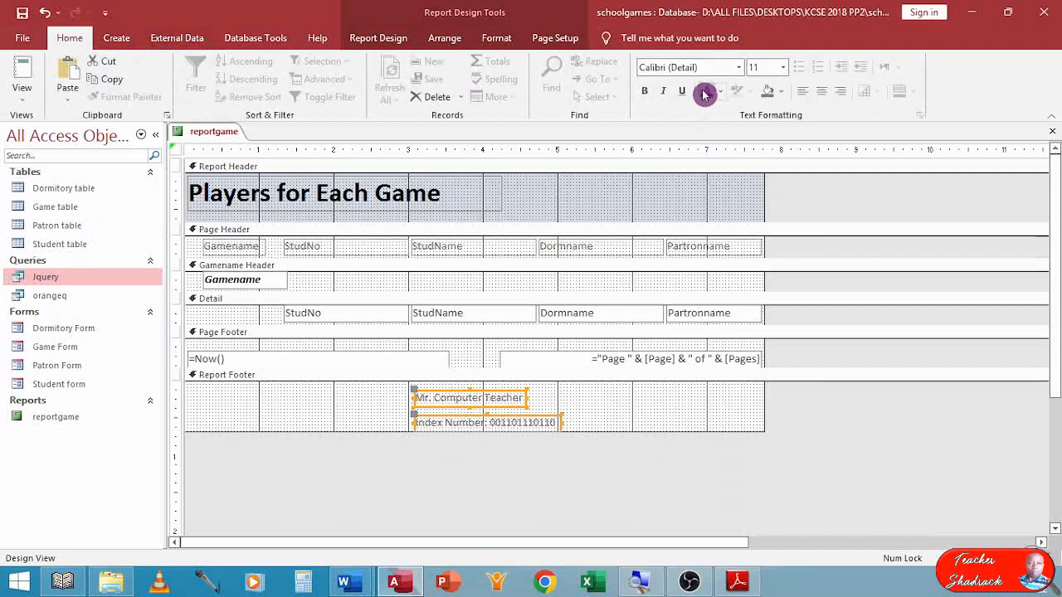
{"action": "left_click", "coordinate": [782, 68]}
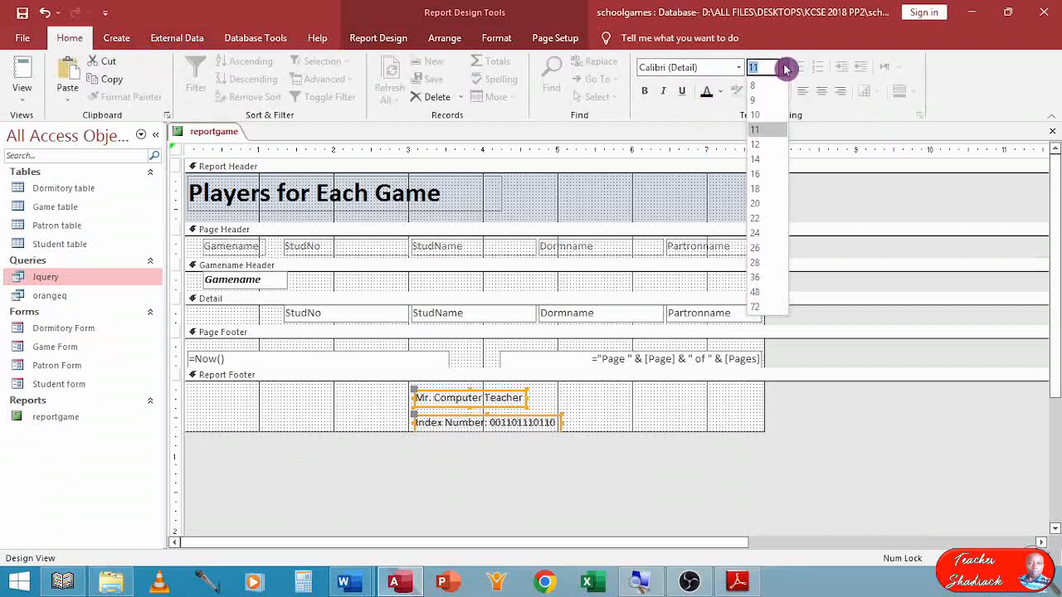
{"action": "left_click", "coordinate": [767, 159]}
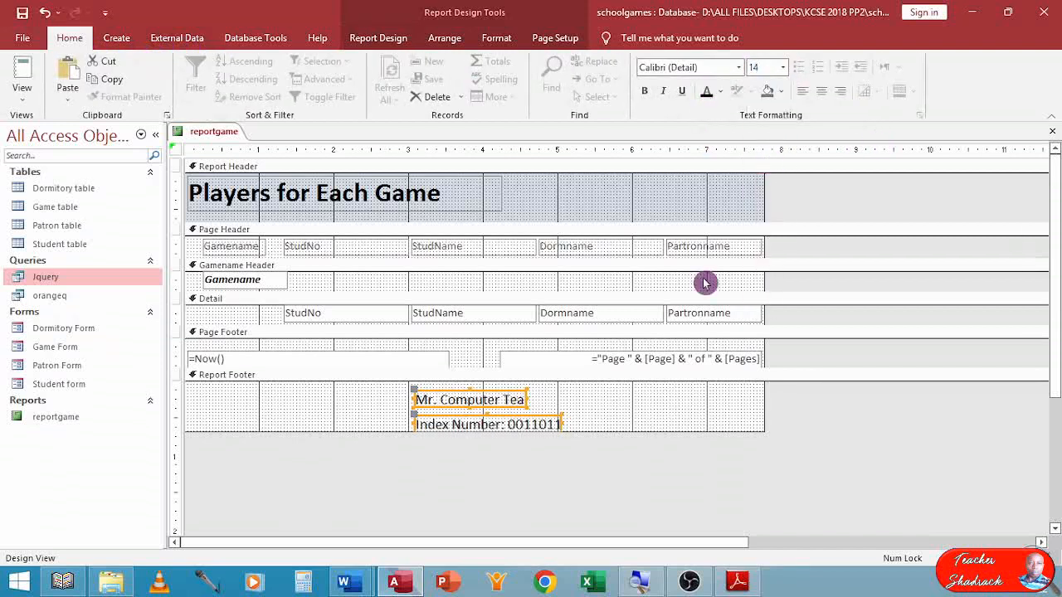
Fit both footer label boxes to their text, and tighten the footer by moving the index number label up and trimming the section height.
{"action": "double_click", "coordinate": [528, 396]}
{"action": "left_click", "coordinate": [603, 404]}
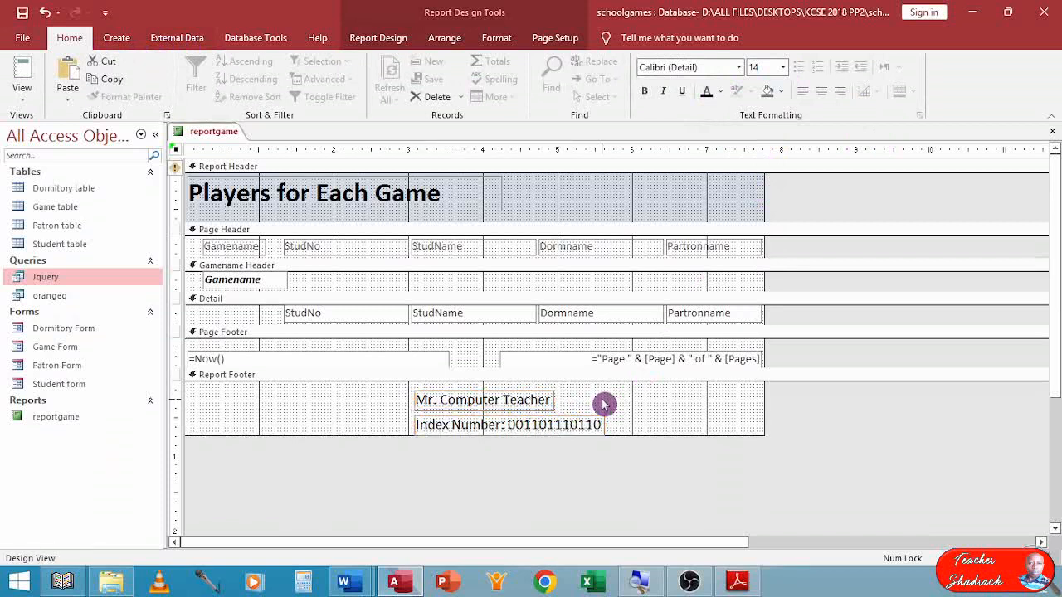
{"action": "left_click_drag", "start_coordinate": [546, 429], "coordinate": [544, 423]}
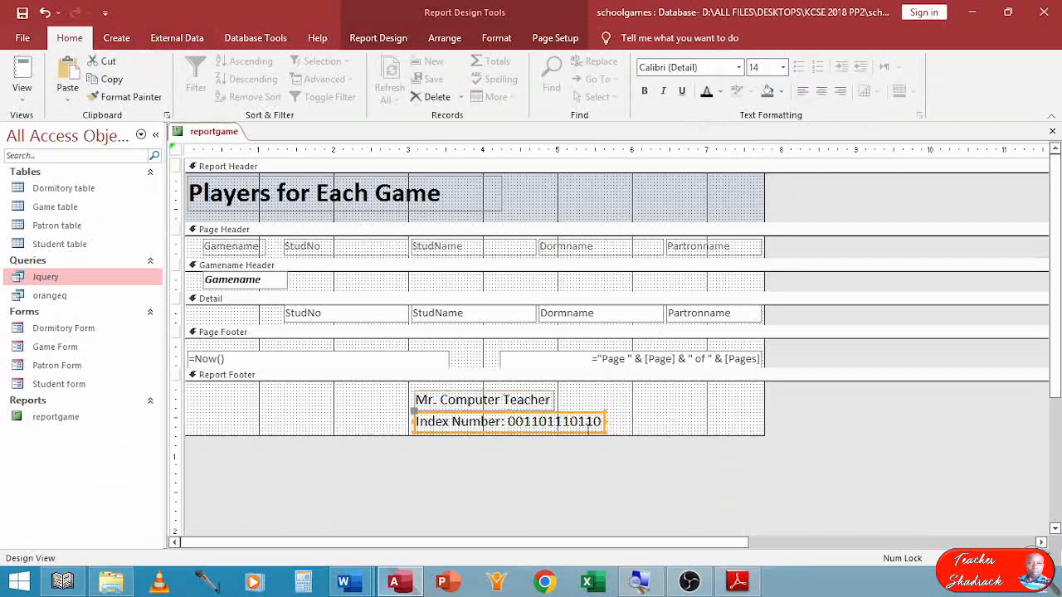
{"action": "left_click_drag", "start_coordinate": [616, 437], "coordinate": [631, 429]}
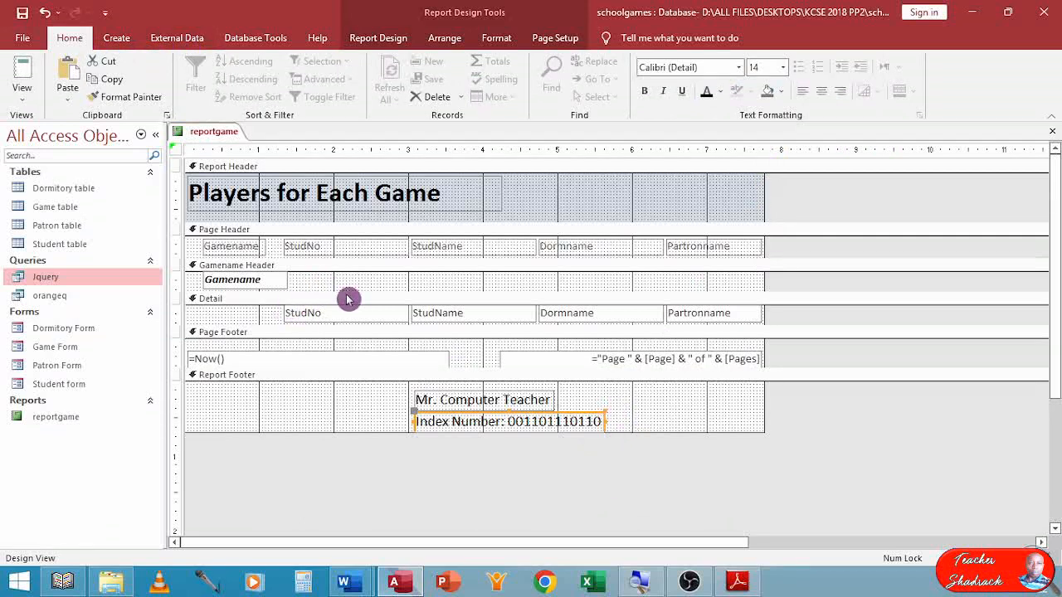
Make the Dormname field in the Detail section bold, and set the Page Header labels and the group and detail fields to black.
{"action": "left_click", "coordinate": [583, 314]}
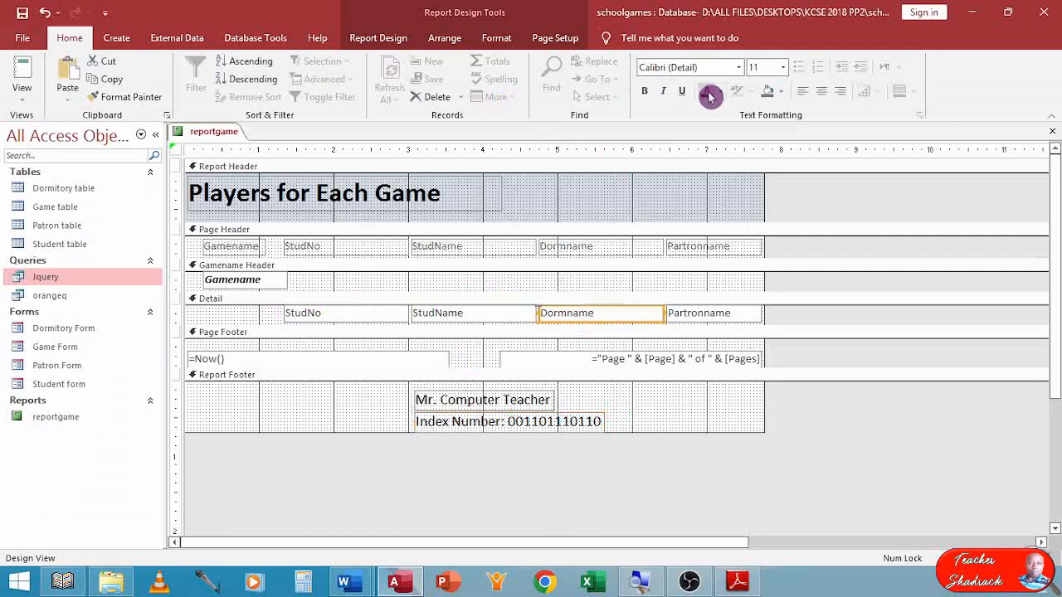
{"action": "left_click", "coordinate": [646, 91]}
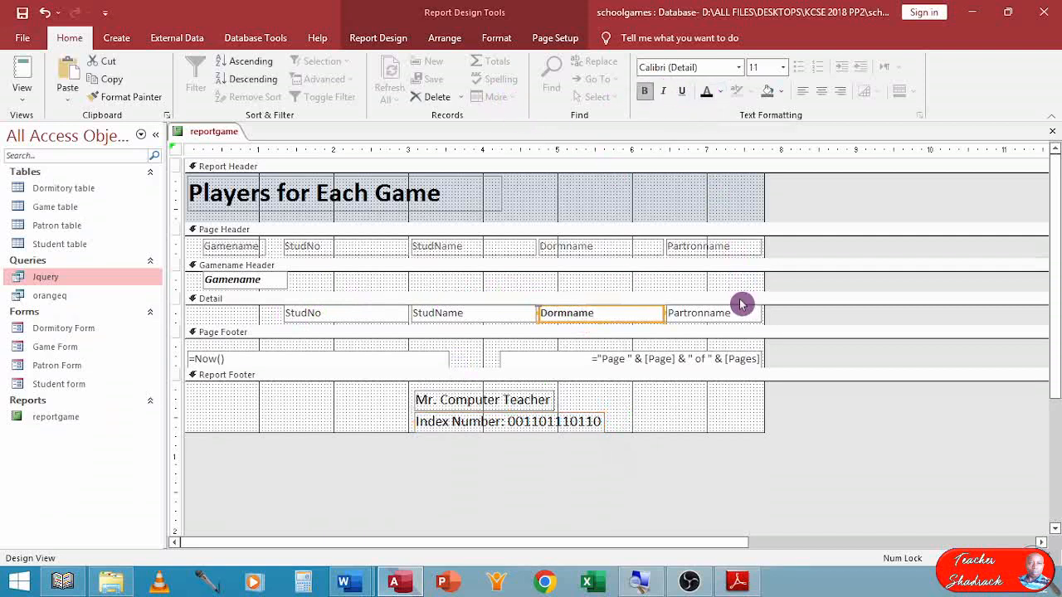
{"action": "left_click", "coordinate": [778, 319]}
{"action": "left_click_drag", "start_coordinate": [778, 319], "coordinate": [231, 245]}
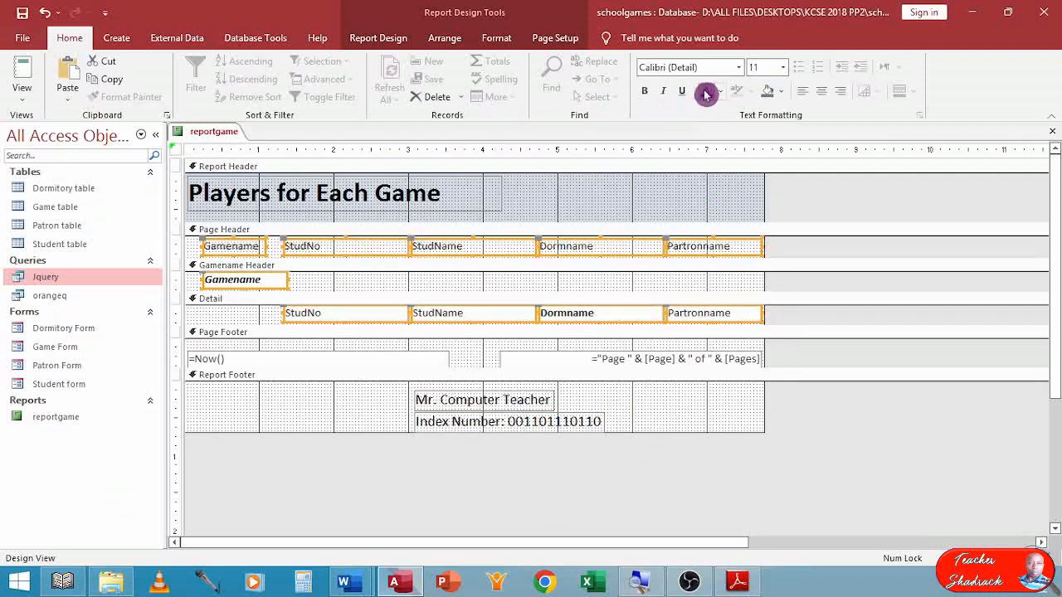
{"action": "left_click", "coordinate": [817, 257]}
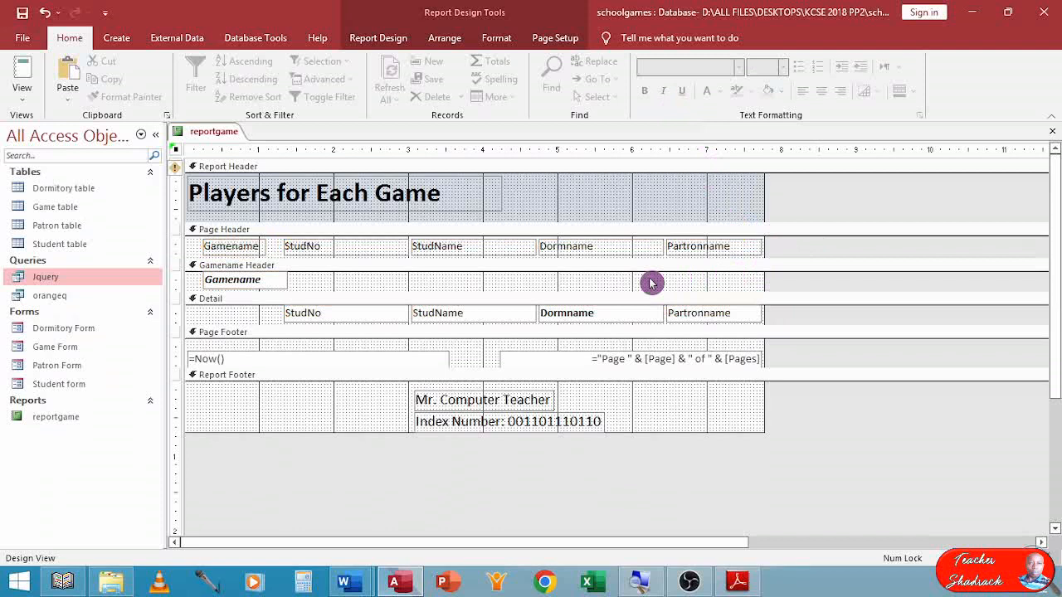
Make the Dormname label in the Page Header section bold.
{"action": "left_click", "coordinate": [596, 312]}
{"action": "left_click", "coordinate": [584, 253]}
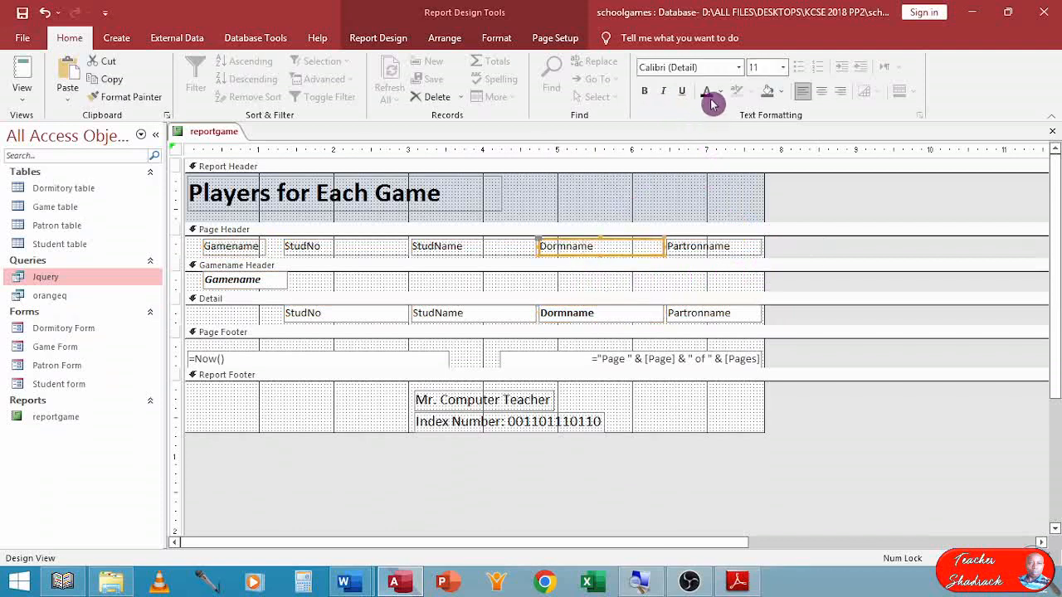
{"action": "left_click", "coordinate": [644, 91]}
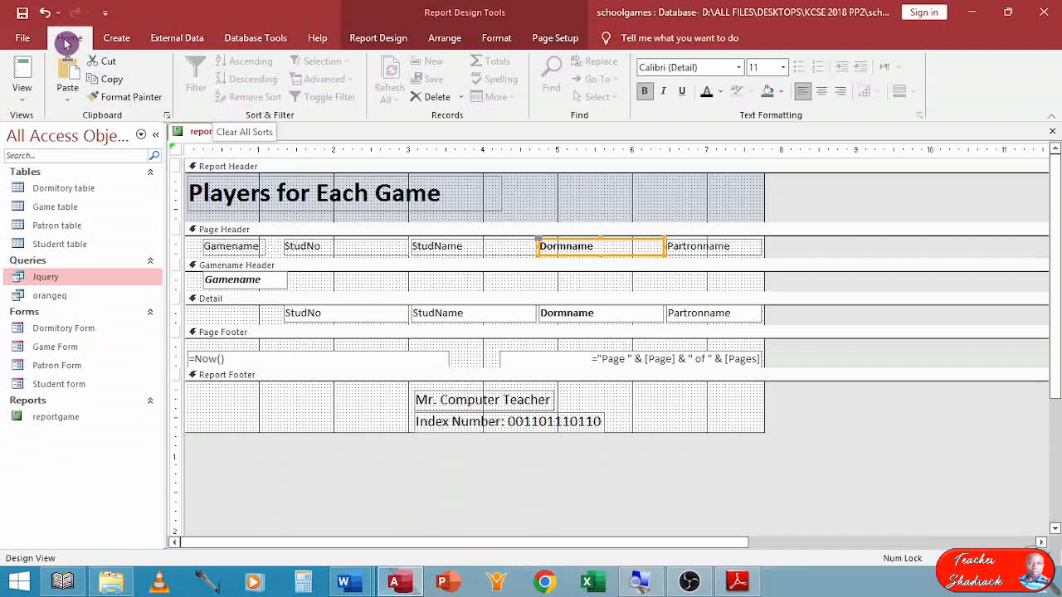
Show reportgame in Print Preview and zoom in on the page to check its layout.
{"action": "left_click", "coordinate": [22, 97]}
{"action": "left_click", "coordinate": [28, 160]}
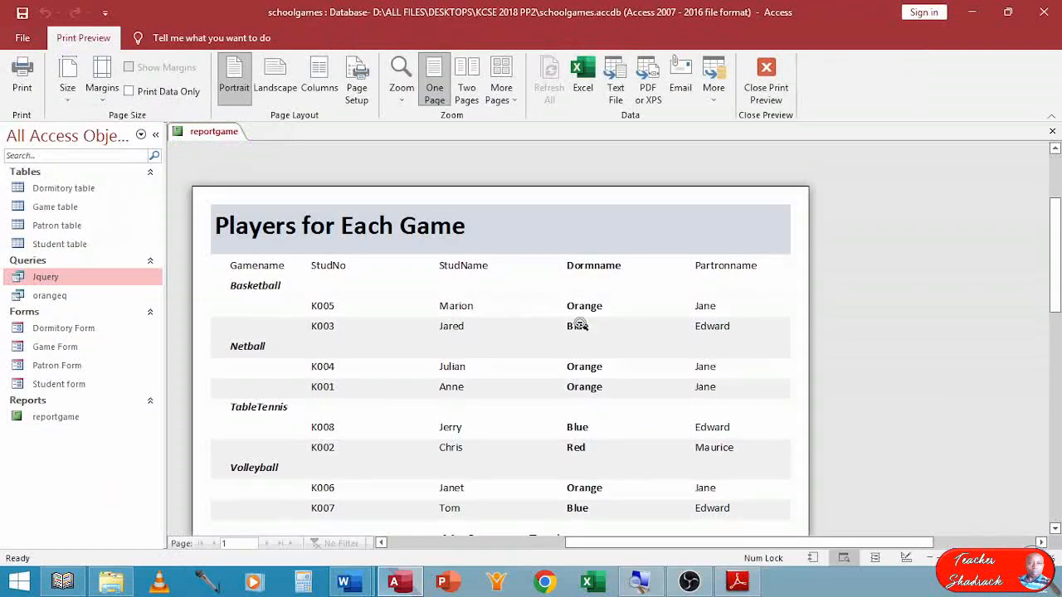
{"action": "left_click", "coordinate": [494, 406]}
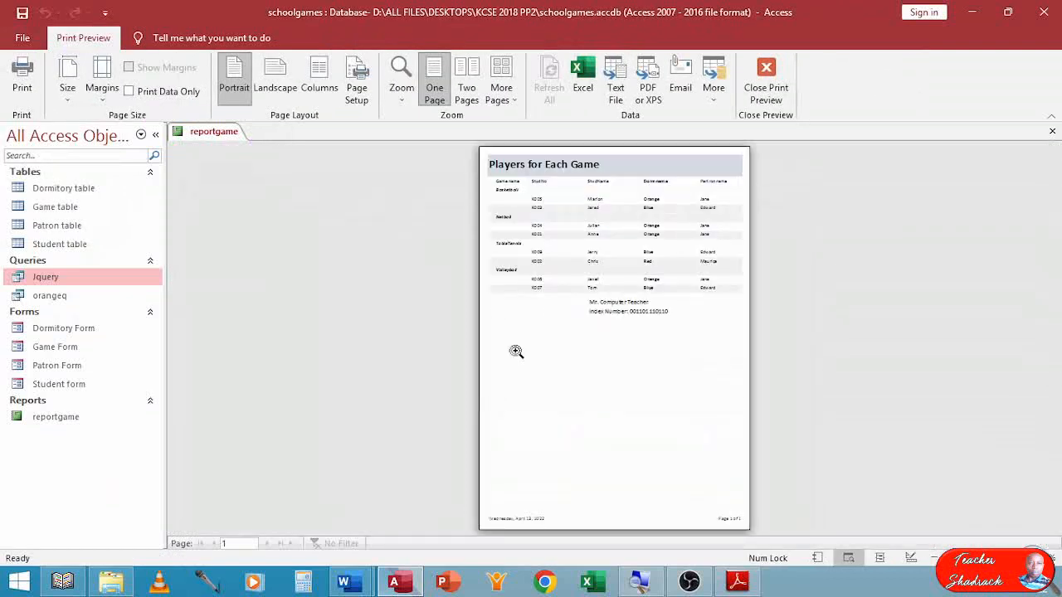
{"action": "left_click", "coordinate": [573, 204]}
{"action": "scroll", "coordinate": [585, 241], "scroll_direction": "up", "scroll_amount": 1}
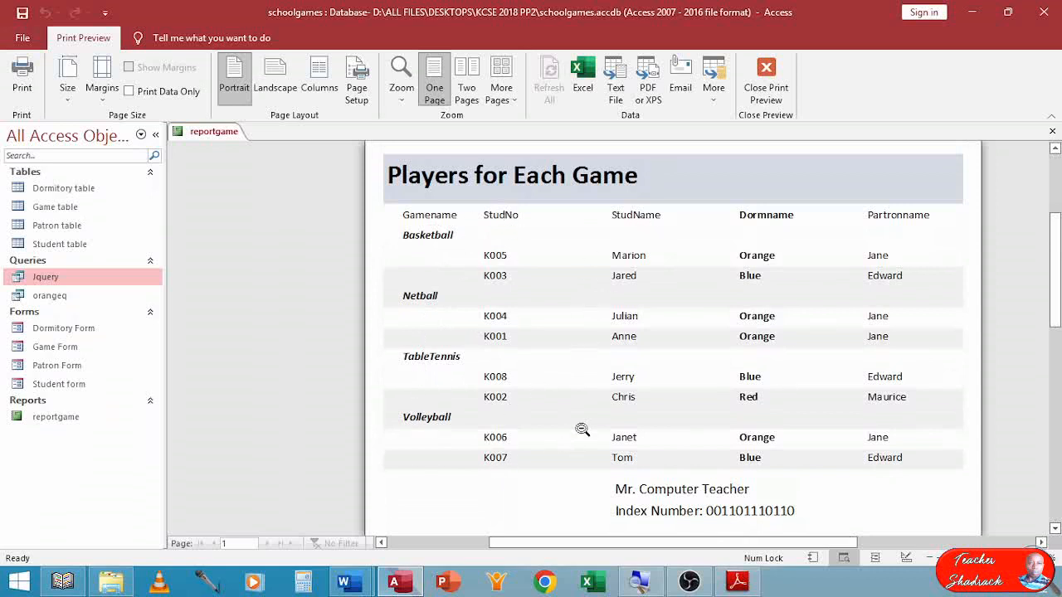
Close the print preview, then close reportgame and save its design changes.
{"action": "left_click", "coordinate": [764, 83]}
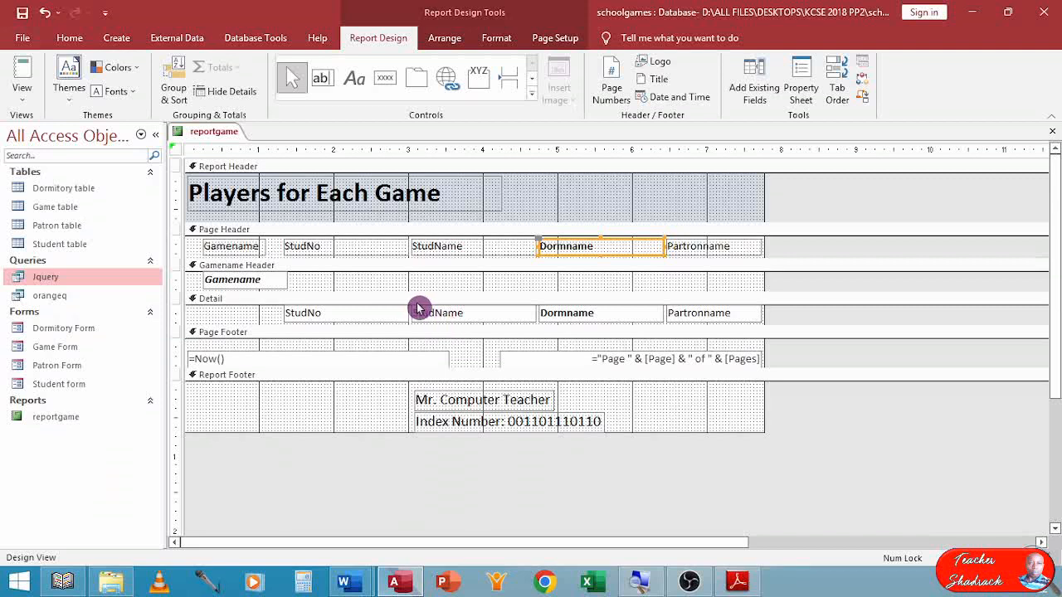
{"action": "left_click", "coordinate": [1055, 137]}
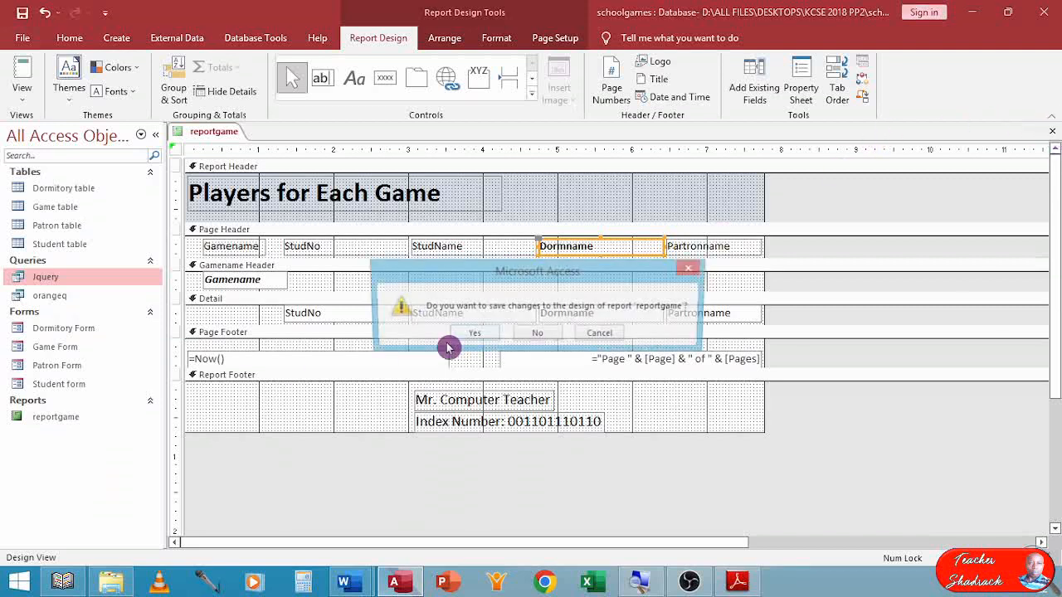
{"action": "left_click", "coordinate": [470, 335]}
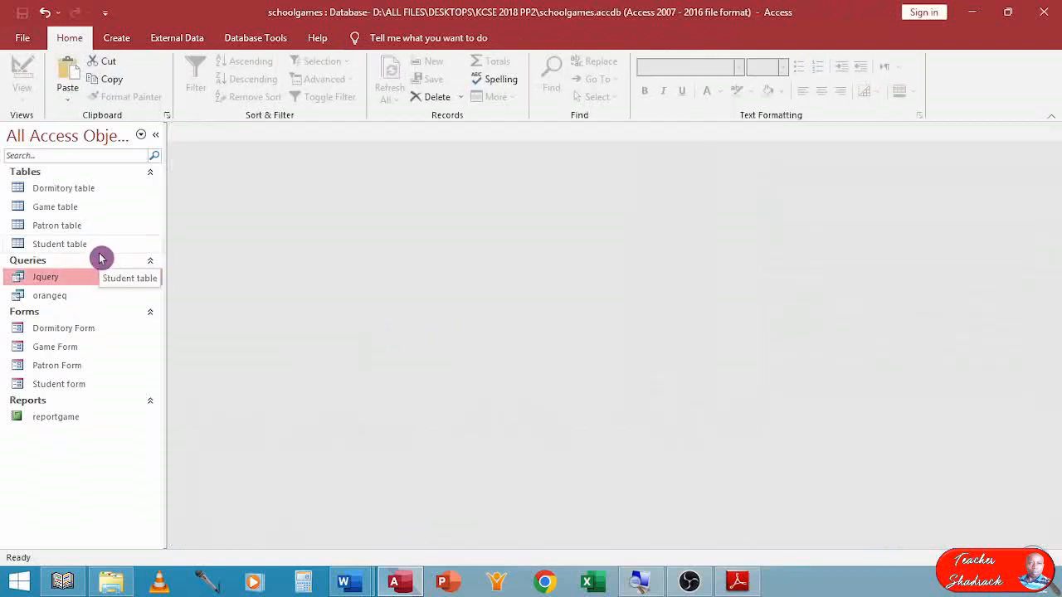
Open the Dormitory table and review the available printers in its print settings, cancelling without printing.
{"action": "left_click", "coordinate": [71, 189]}
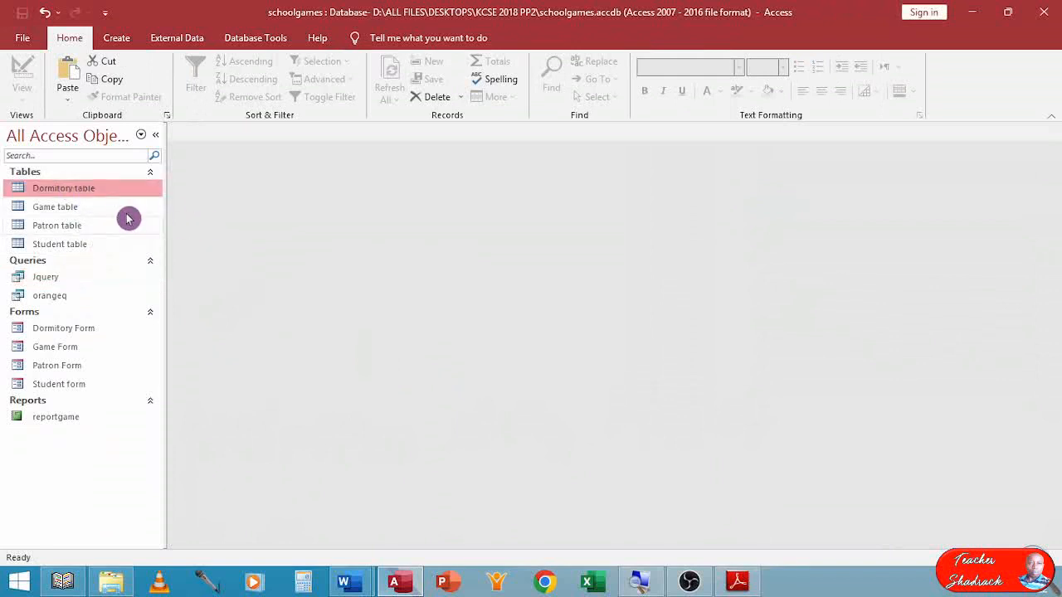
{"action": "double_click", "coordinate": [62, 187]}
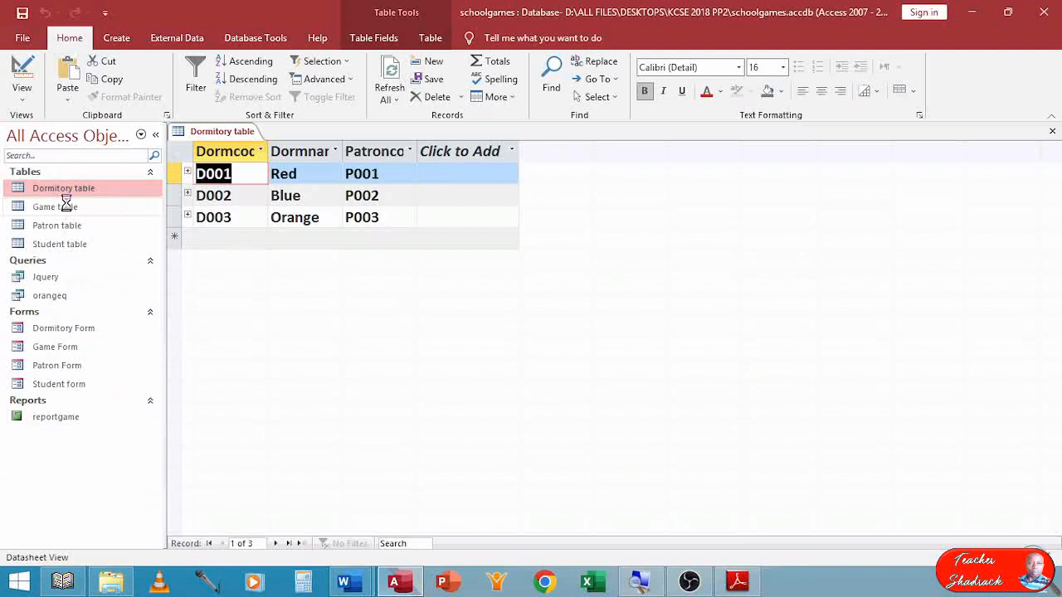
{"action": "key", "text": "ctrl+p"}
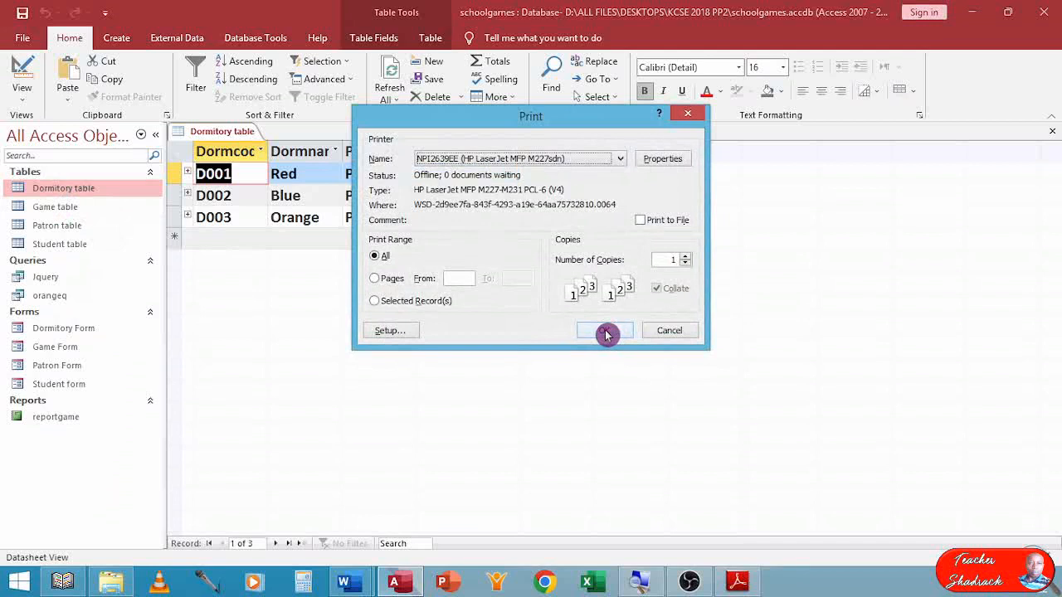
{"action": "left_click", "coordinate": [620, 158]}
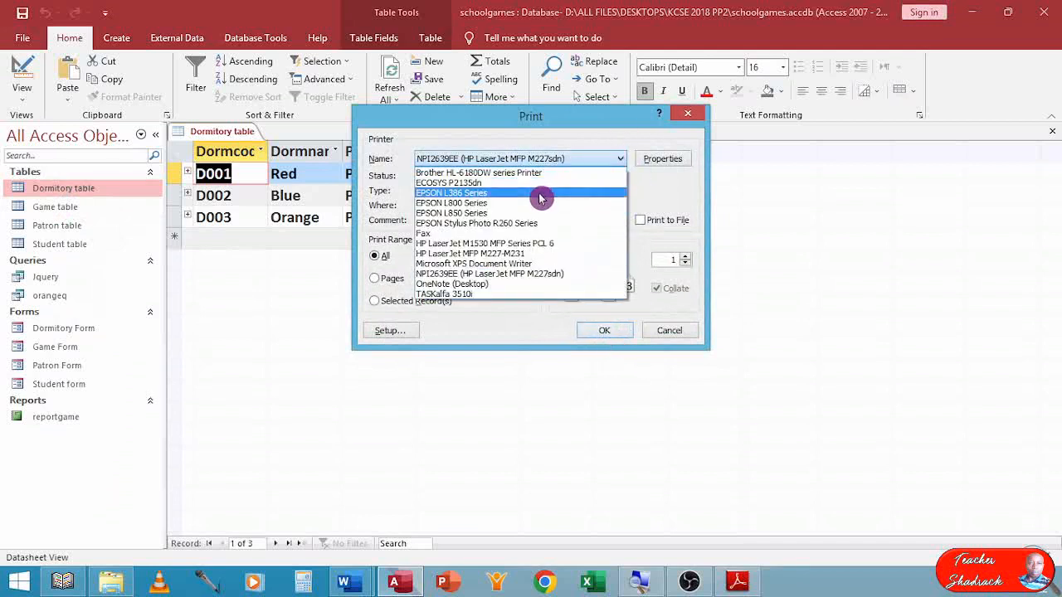
{"action": "left_click", "coordinate": [657, 178]}
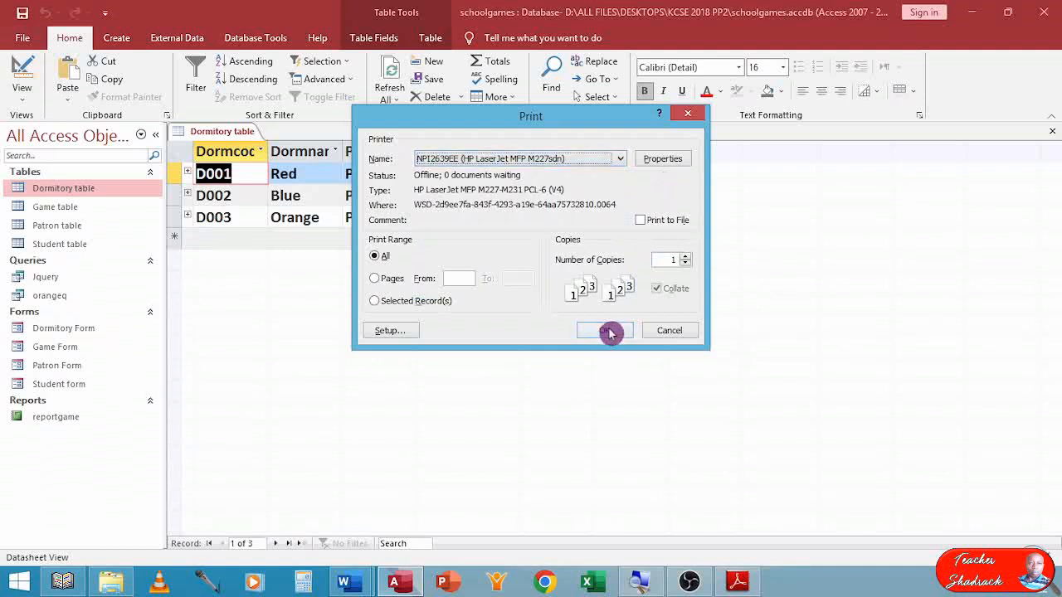
{"action": "left_click", "coordinate": [667, 331]}
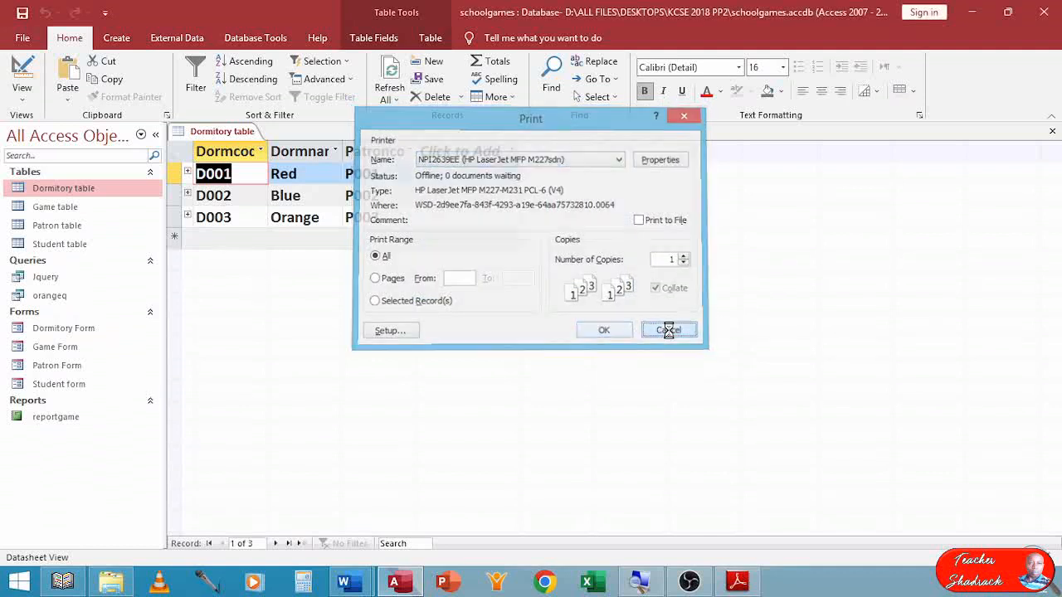
Open the Game table and view its print settings, cancelling without printing.
{"action": "double_click", "coordinate": [69, 208]}
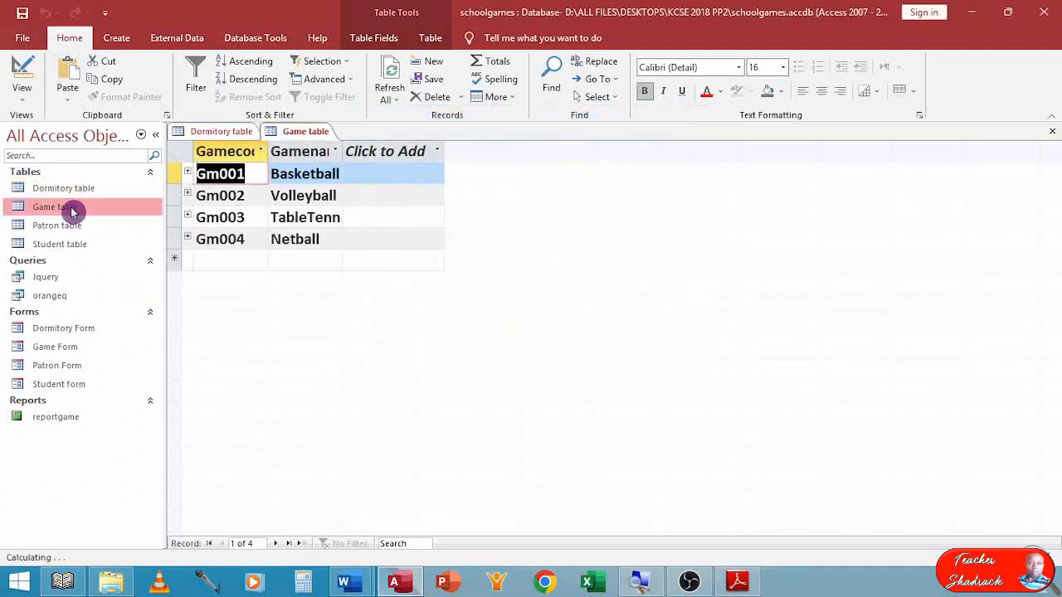
{"action": "key", "text": "ctrl+p"}
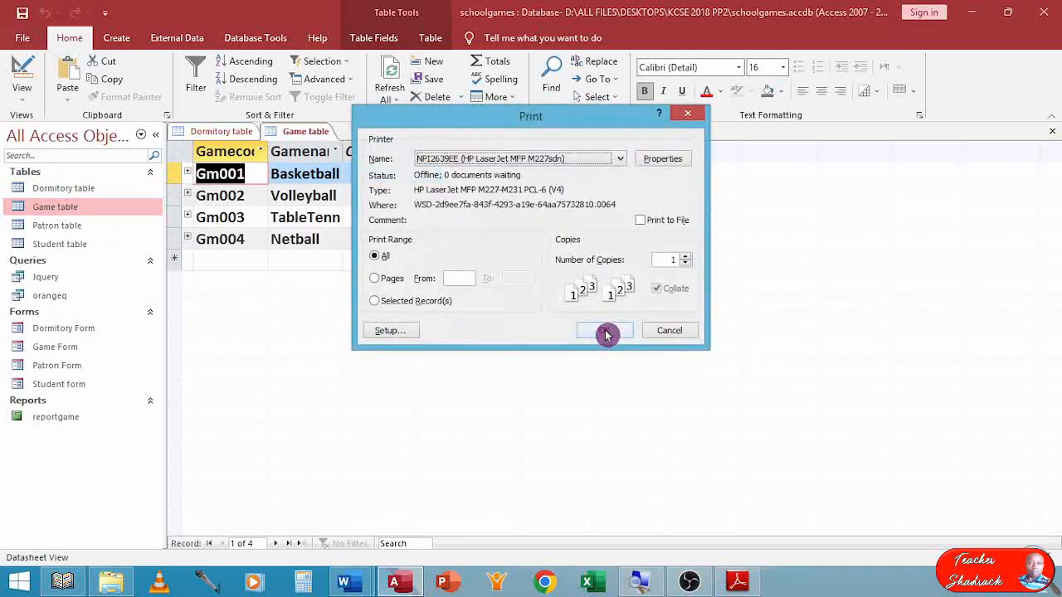
{"action": "left_click", "coordinate": [672, 332]}
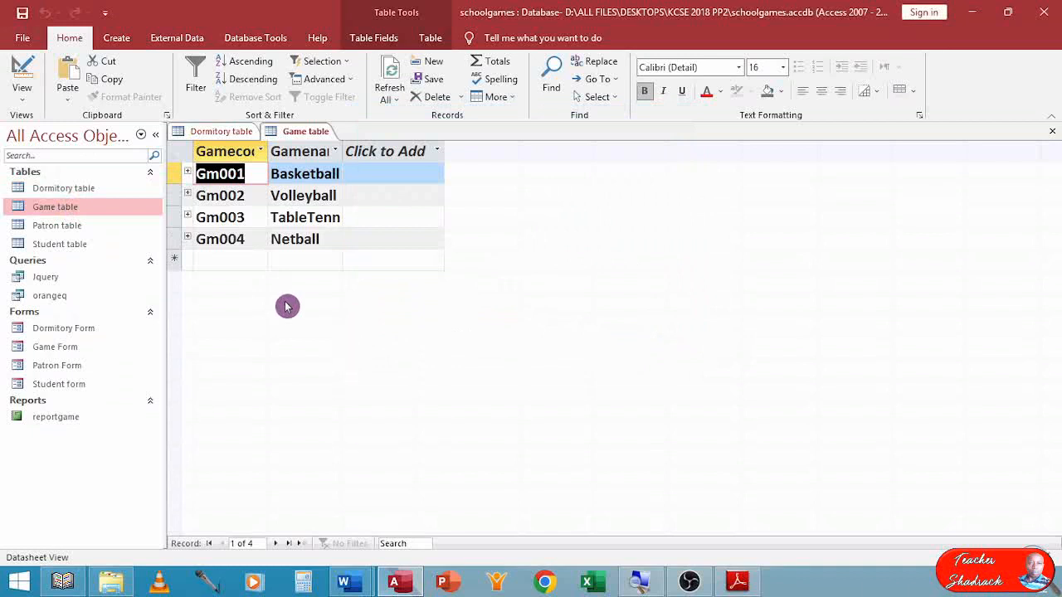
Run the Jquery query and review the printer choices for printing its results, cancelling without printing.
{"action": "double_click", "coordinate": [49, 277]}
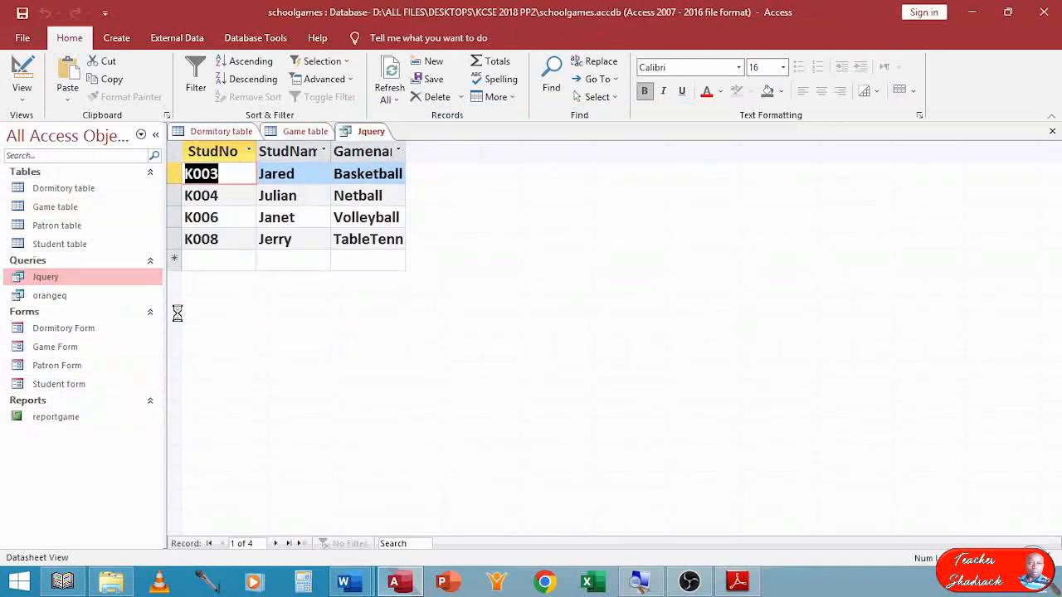
{"action": "key", "text": "ctrl+p"}
{"action": "left_click", "coordinate": [620, 158]}
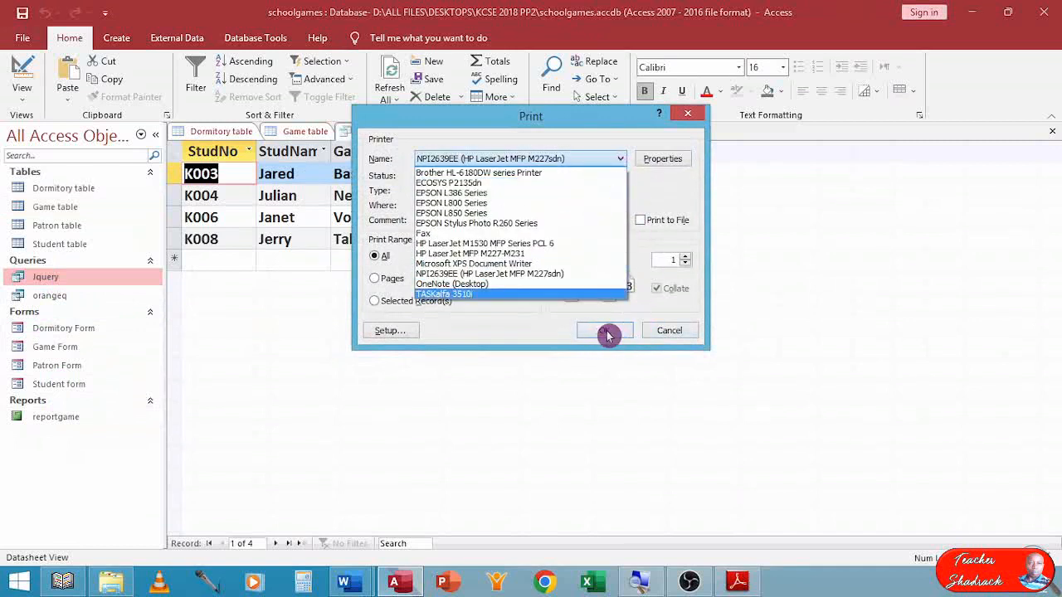
{"action": "left_click", "coordinate": [534, 327]}
{"action": "left_click", "coordinate": [660, 331]}
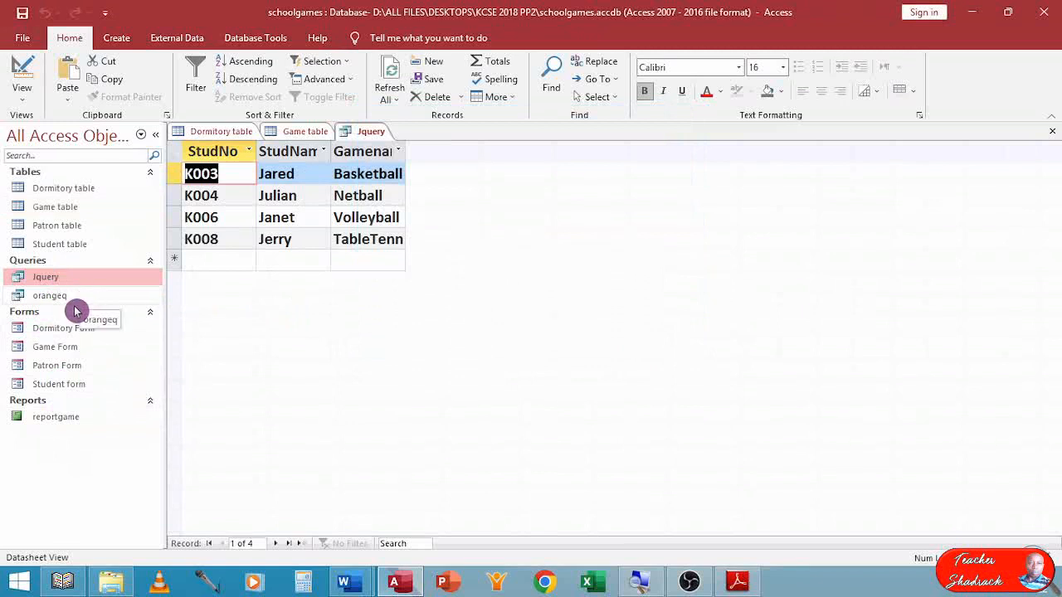
Open the reportgame report and view its print settings, cancelling without printing.
{"action": "double_click", "coordinate": [70, 418]}
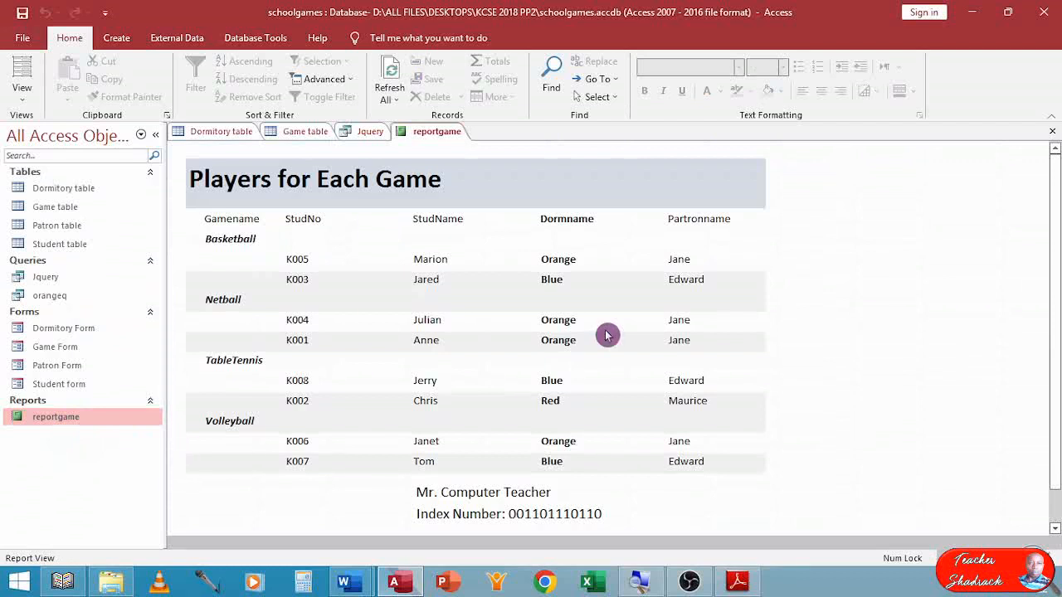
{"action": "key", "text": "ctrl+p"}
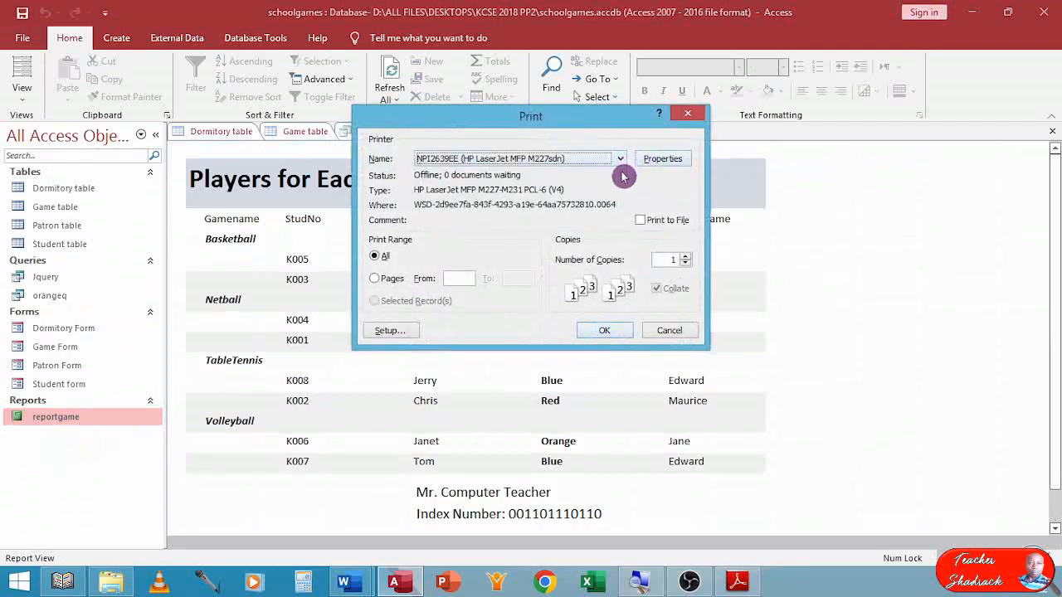
{"action": "left_click", "coordinate": [665, 332]}
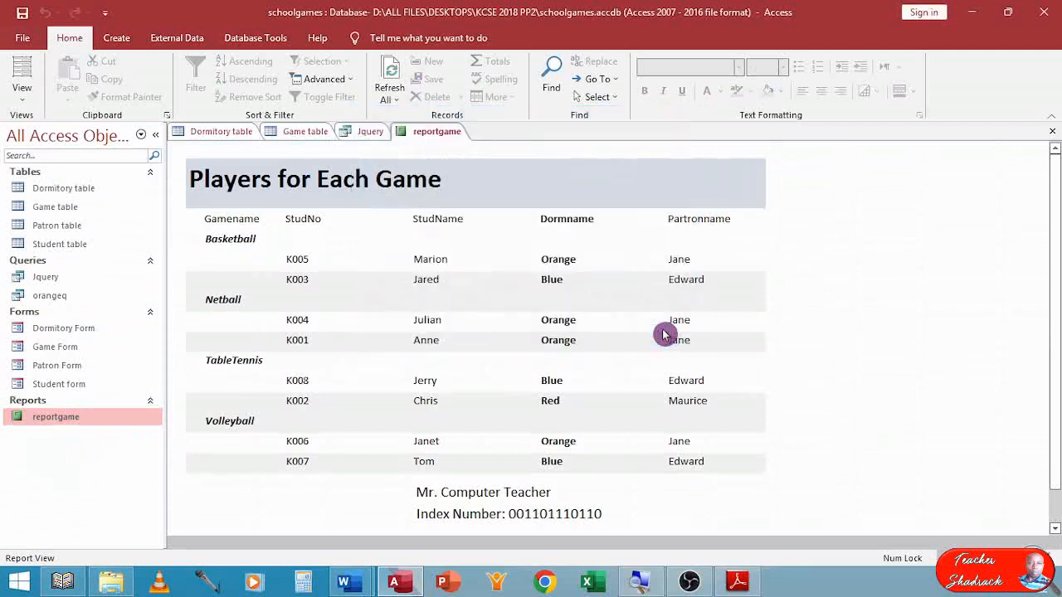